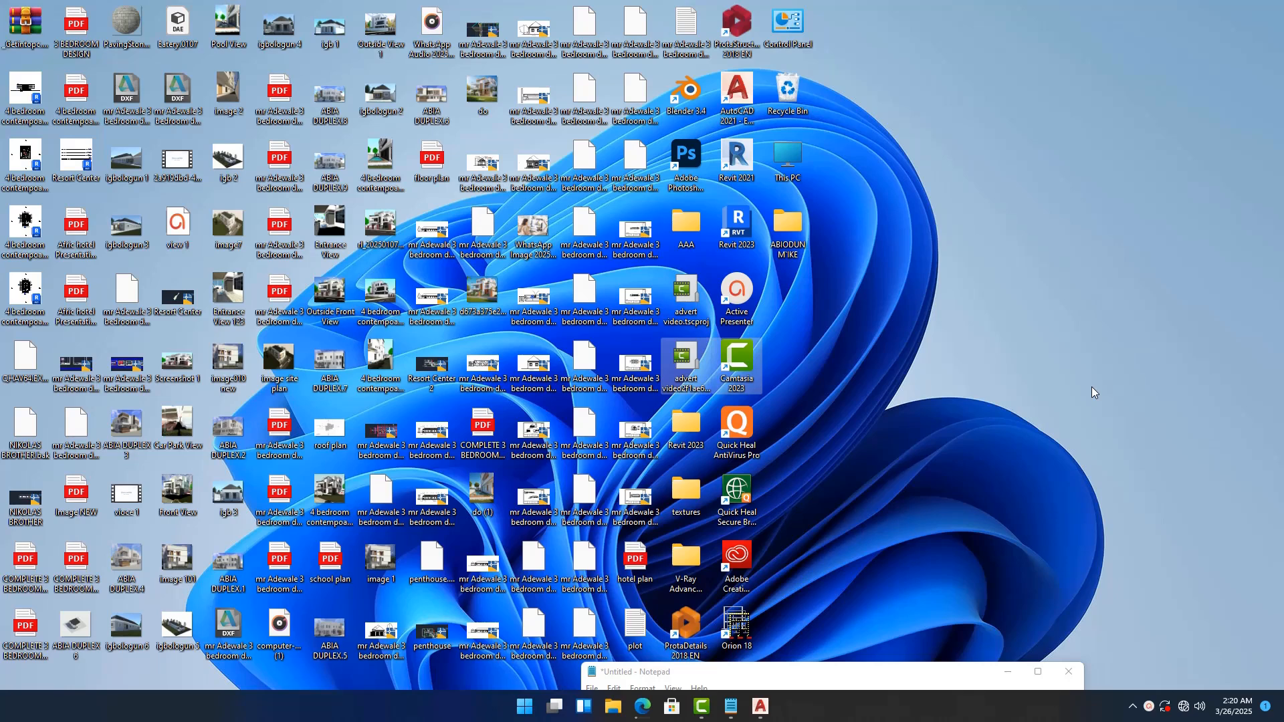
- Switch to AutoCAD and start a new blank drawing
left_click(760, 706)
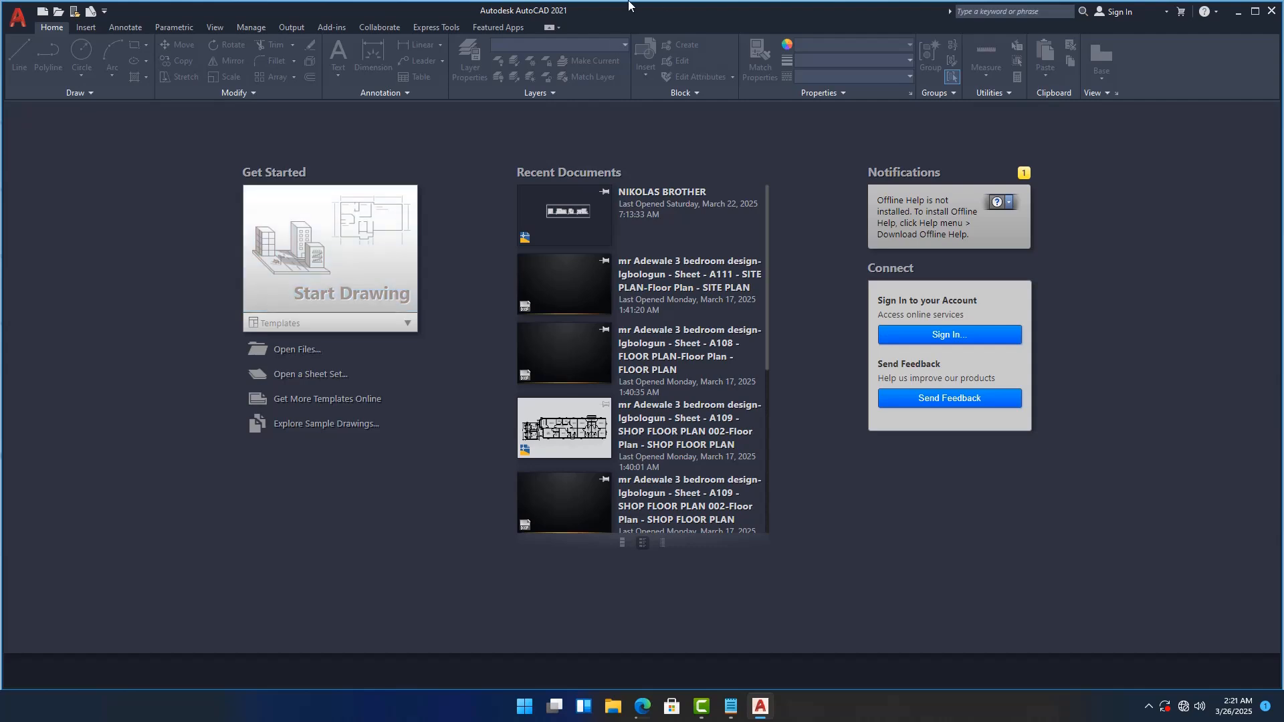
left_click(347, 270)
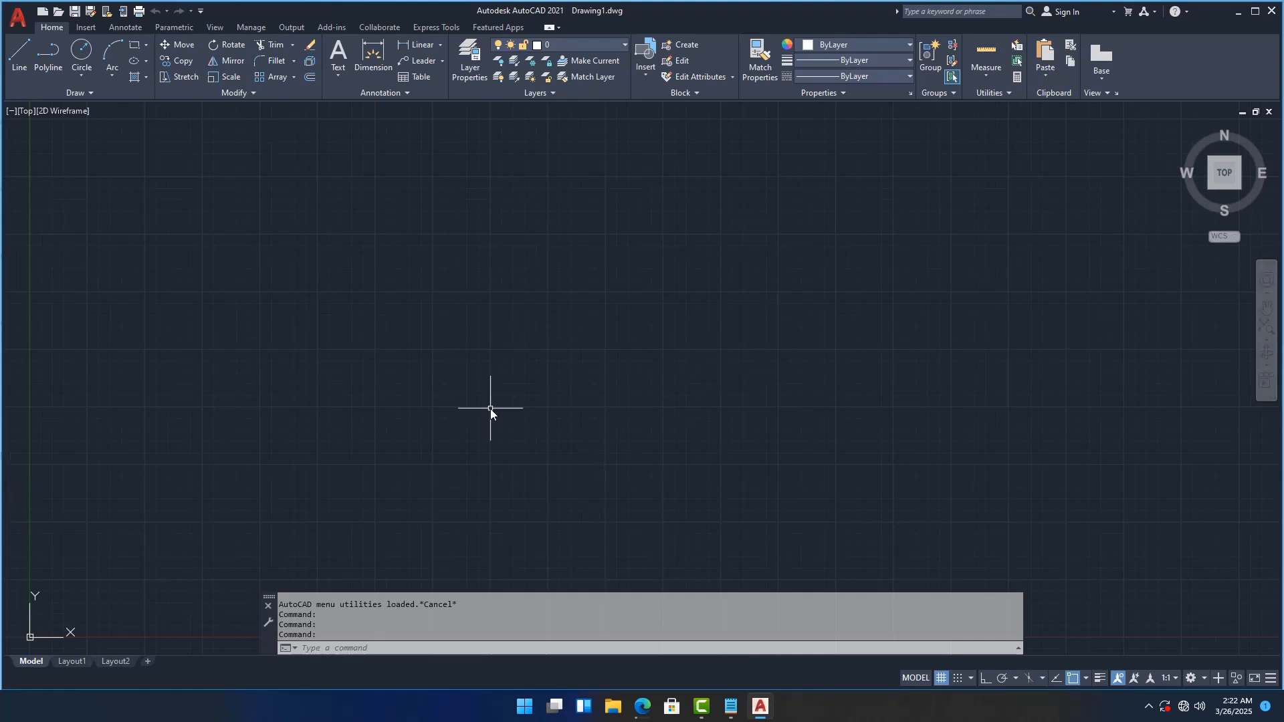
- Draw a horizontal line 4050 units long to the right from a point near the origin, with Ortho mode on
left_click(25, 60)
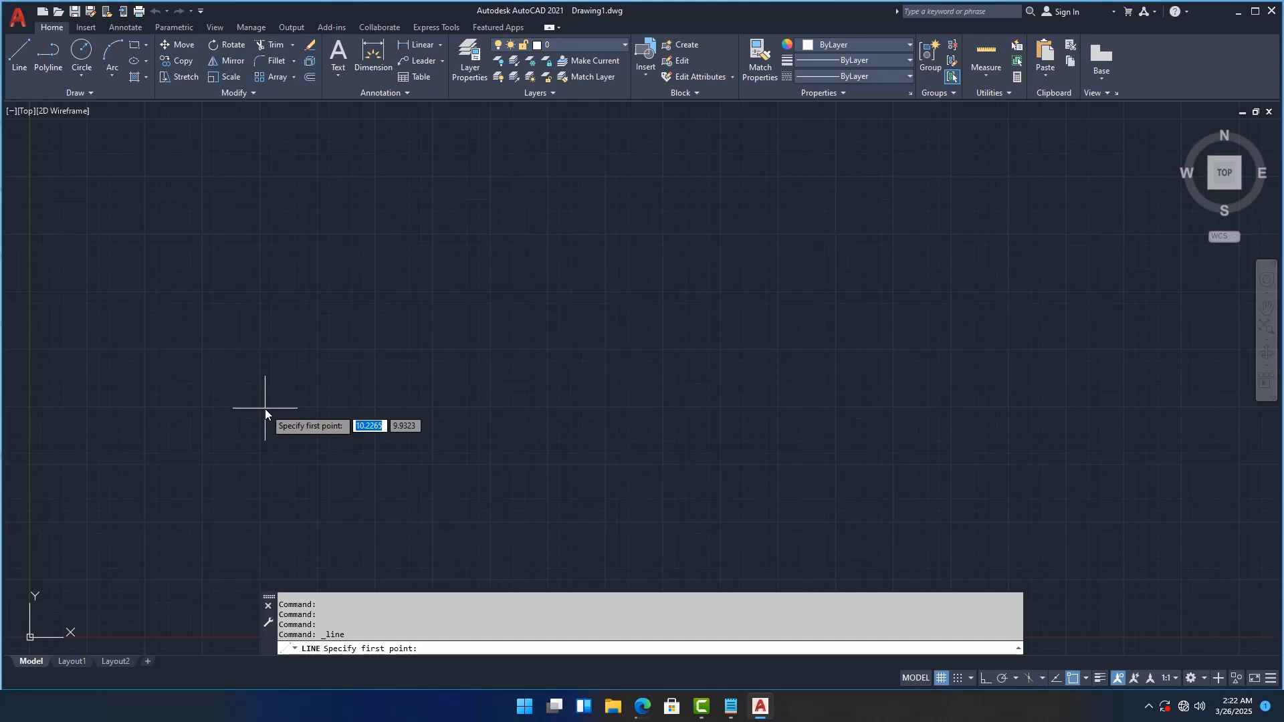
key("Return")
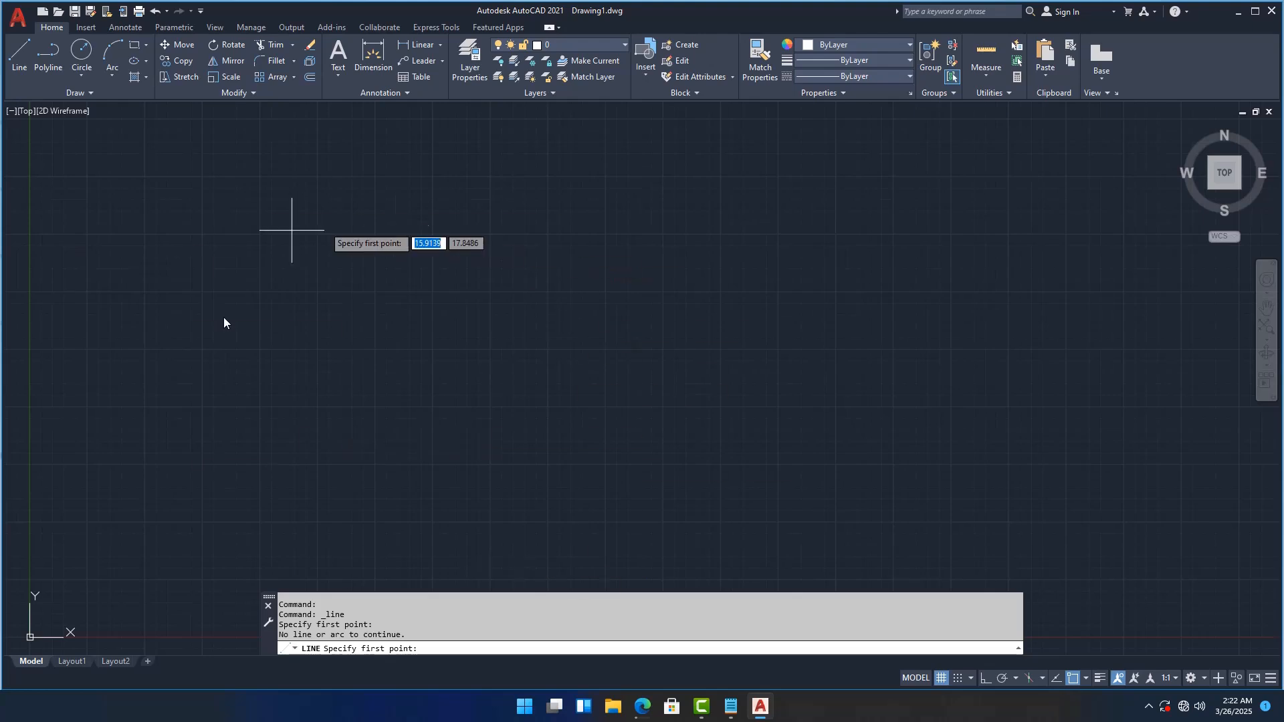
left_click(16, 64)
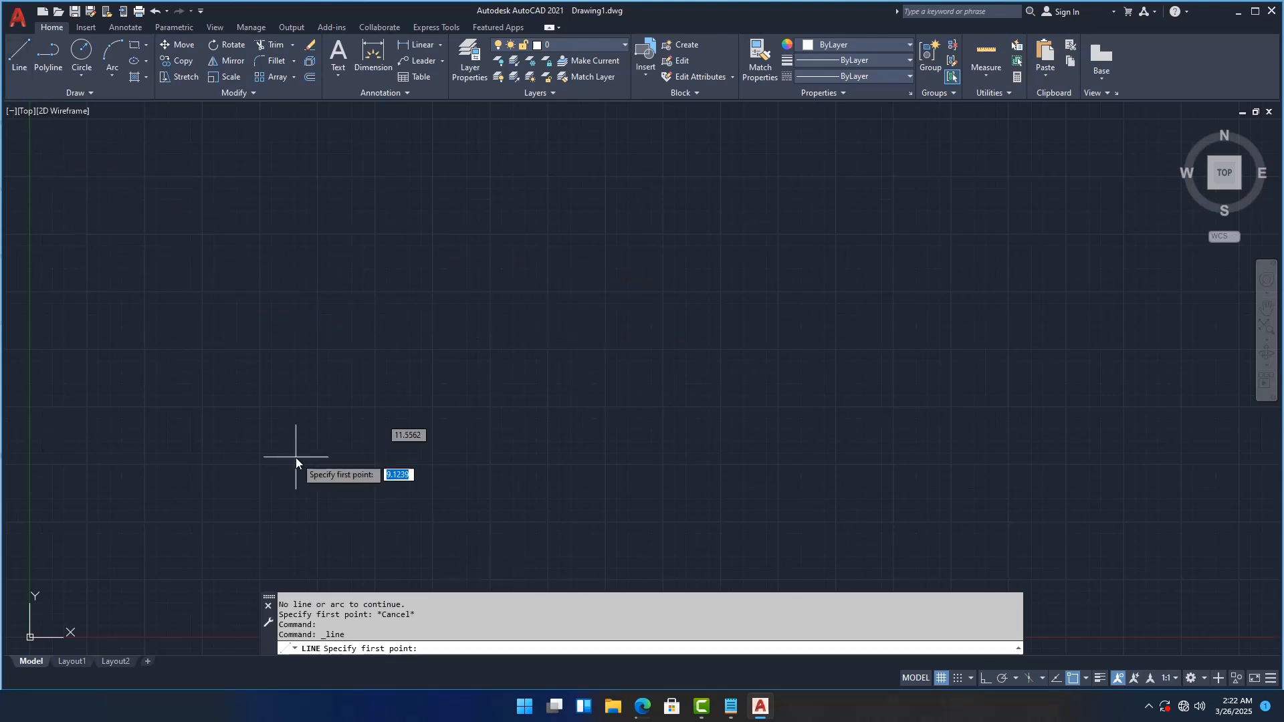
left_click(246, 418)
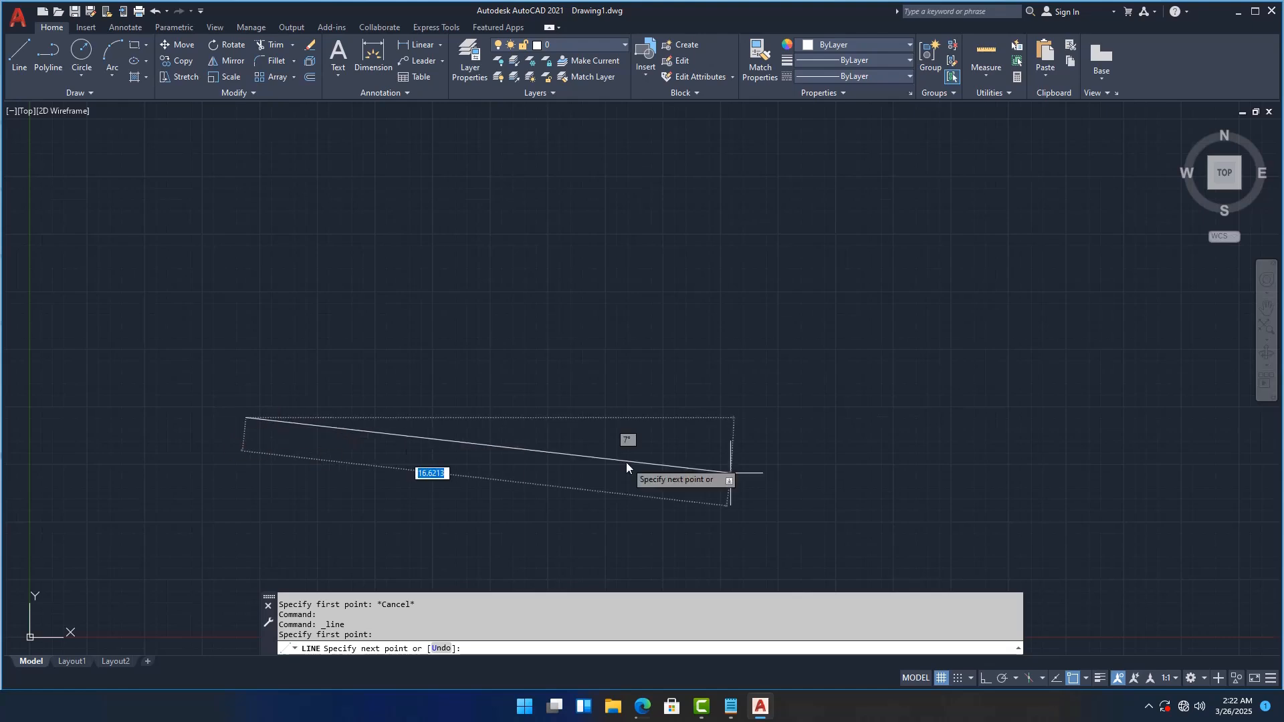
left_click(983, 678)
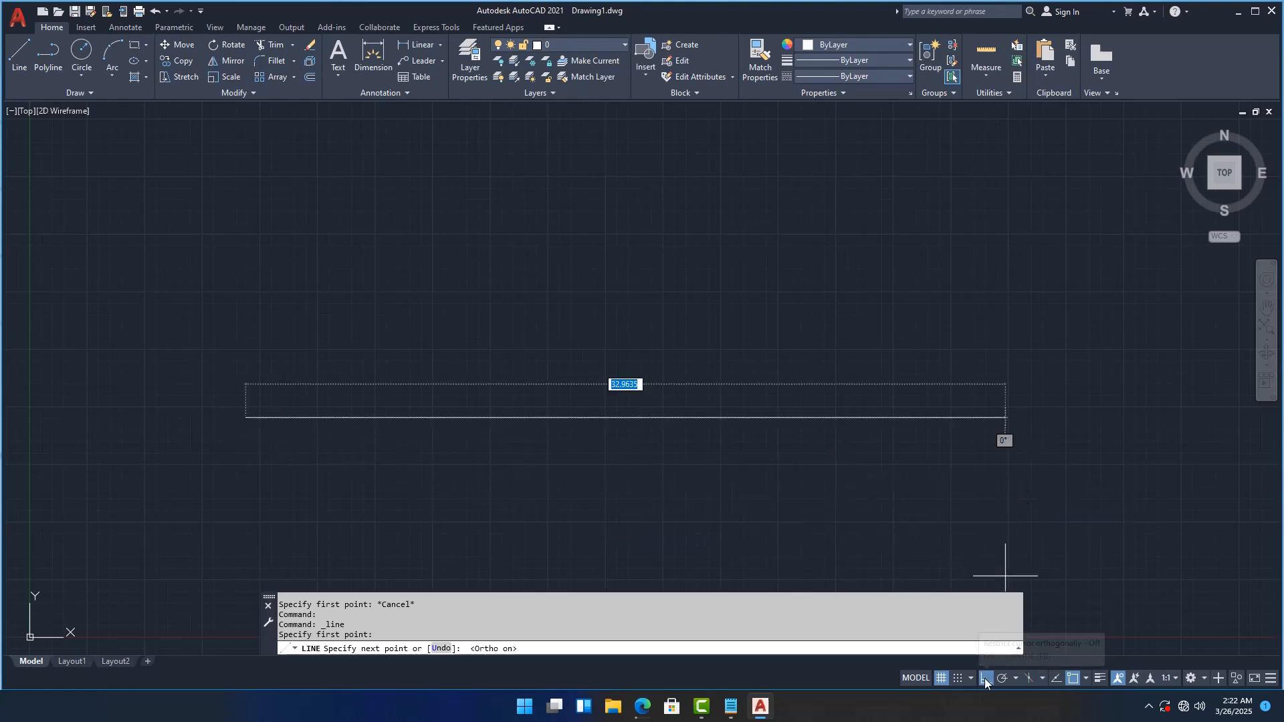
type("4")
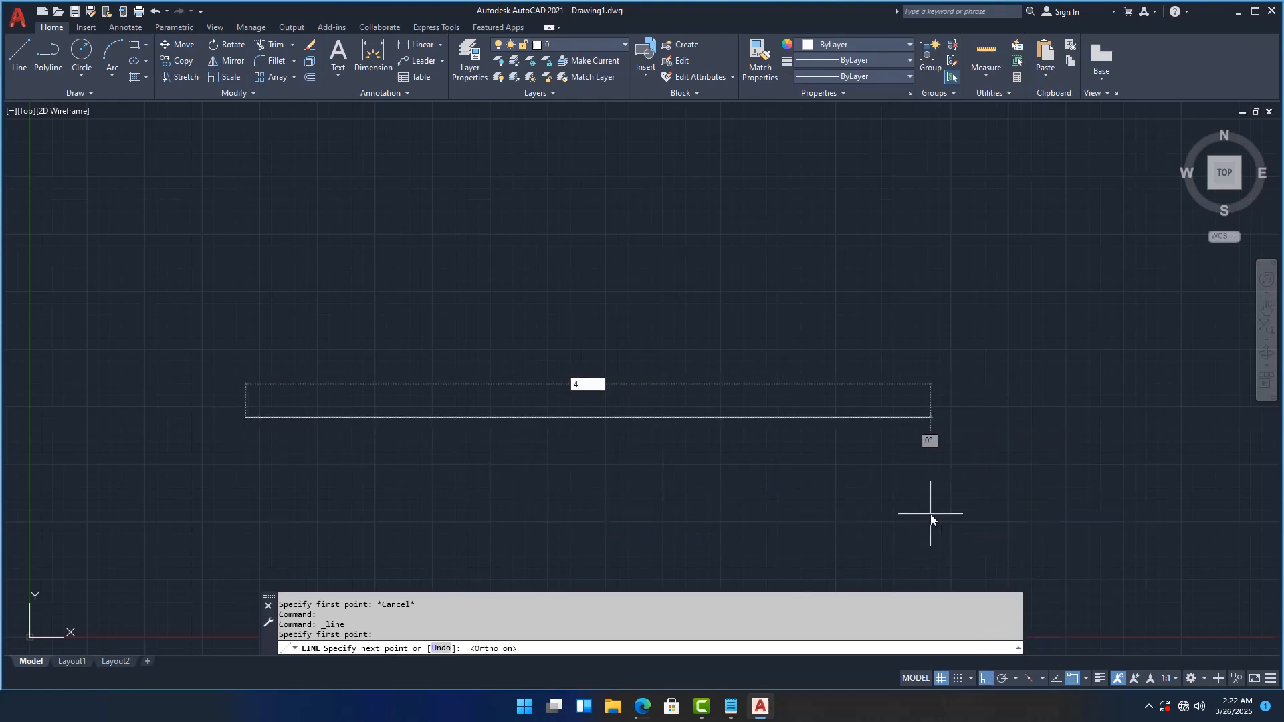
type("050")
key("Return")
key("Return")
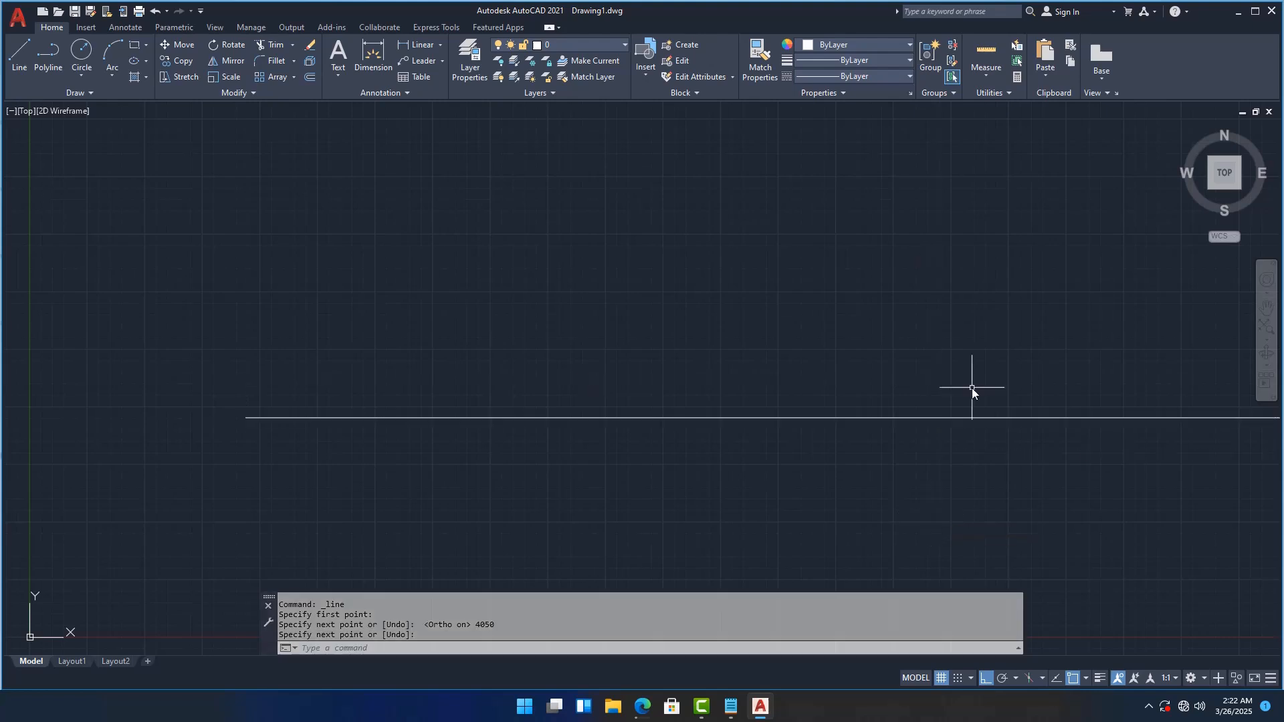
- Draw a second horizontal line 4050 units long above the first one
scroll(696, 401, "down", 10)
scroll(567, 428, "down", 4)
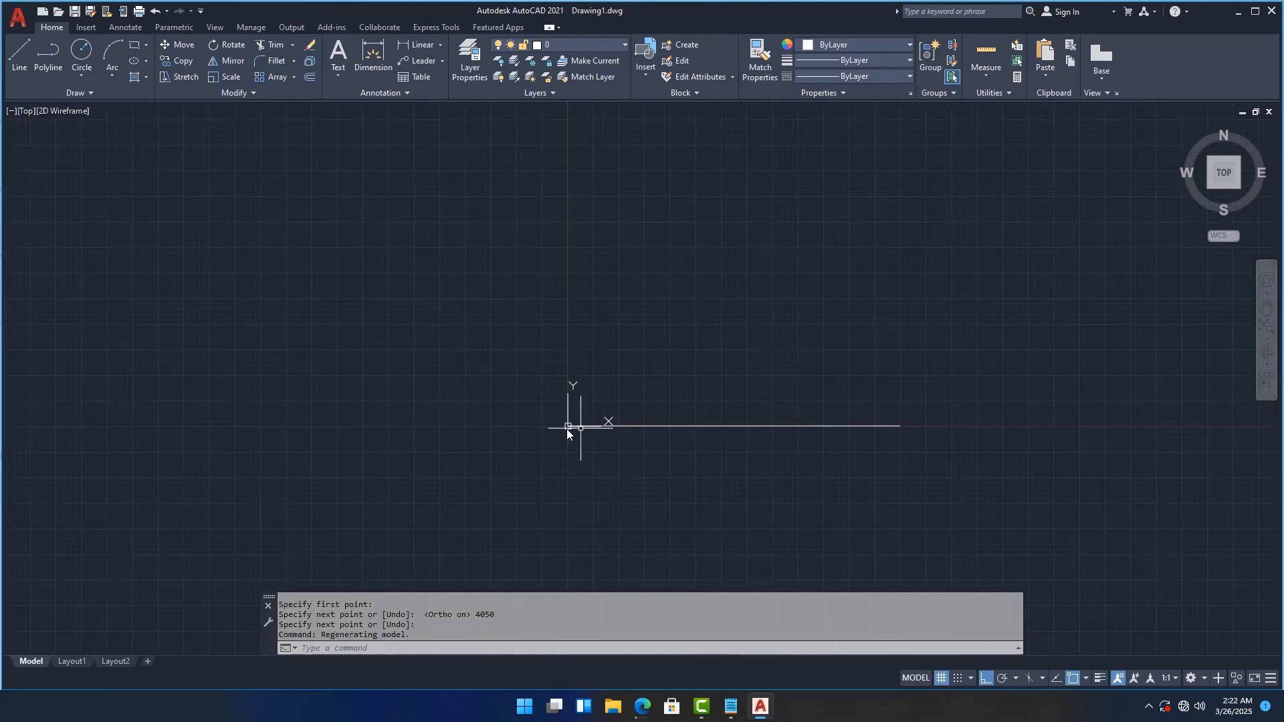
scroll(754, 424, "up", 6)
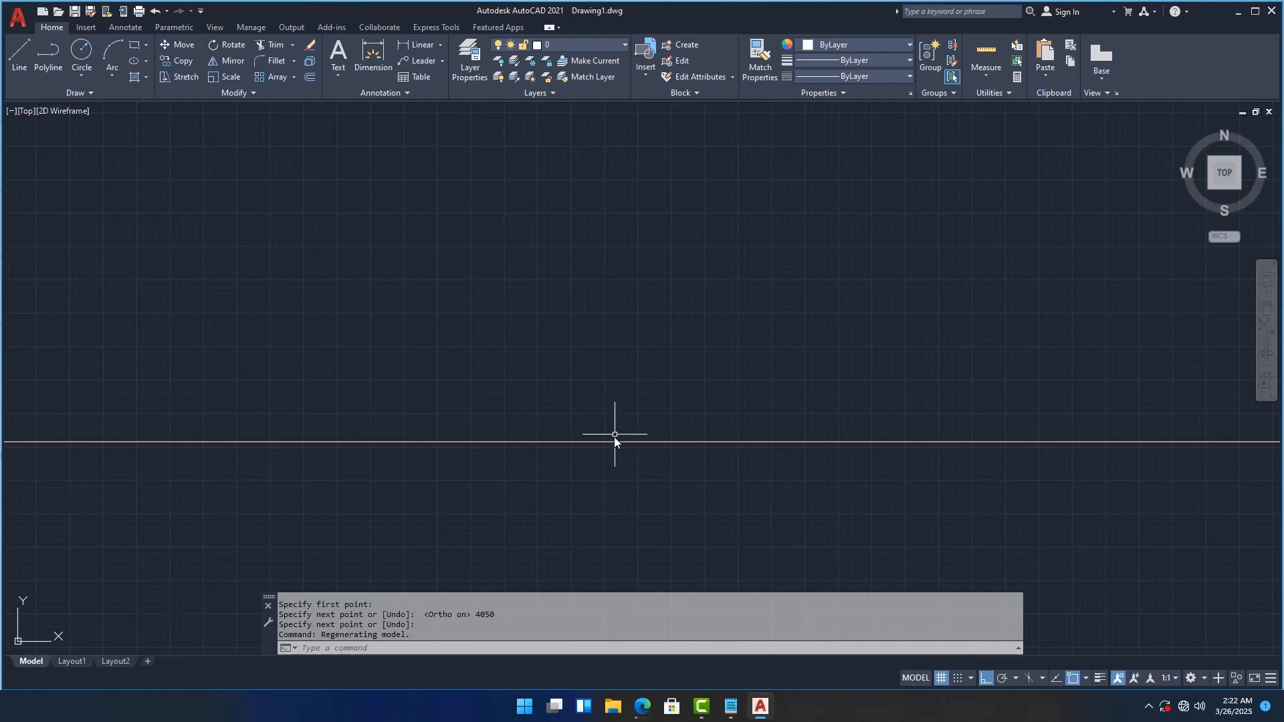
scroll(563, 407, "down", 1)
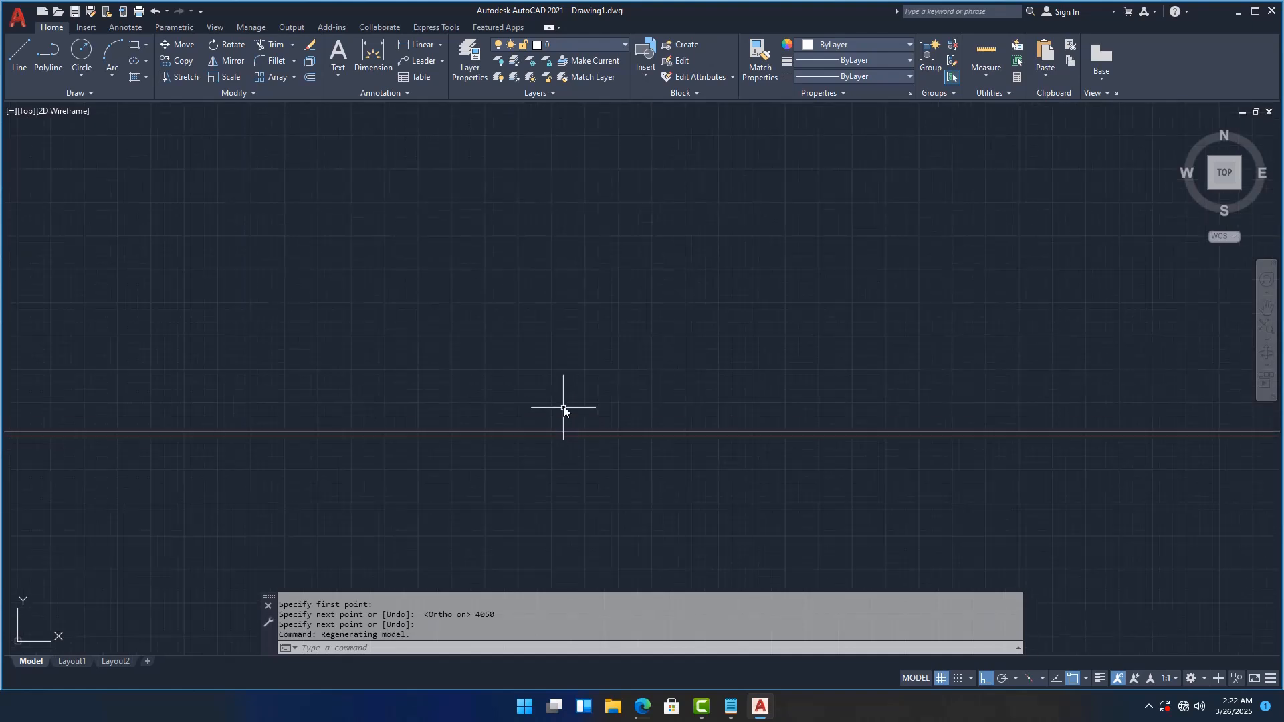
scroll(563, 409, "down", 3)
scroll(563, 411, "up", 3)
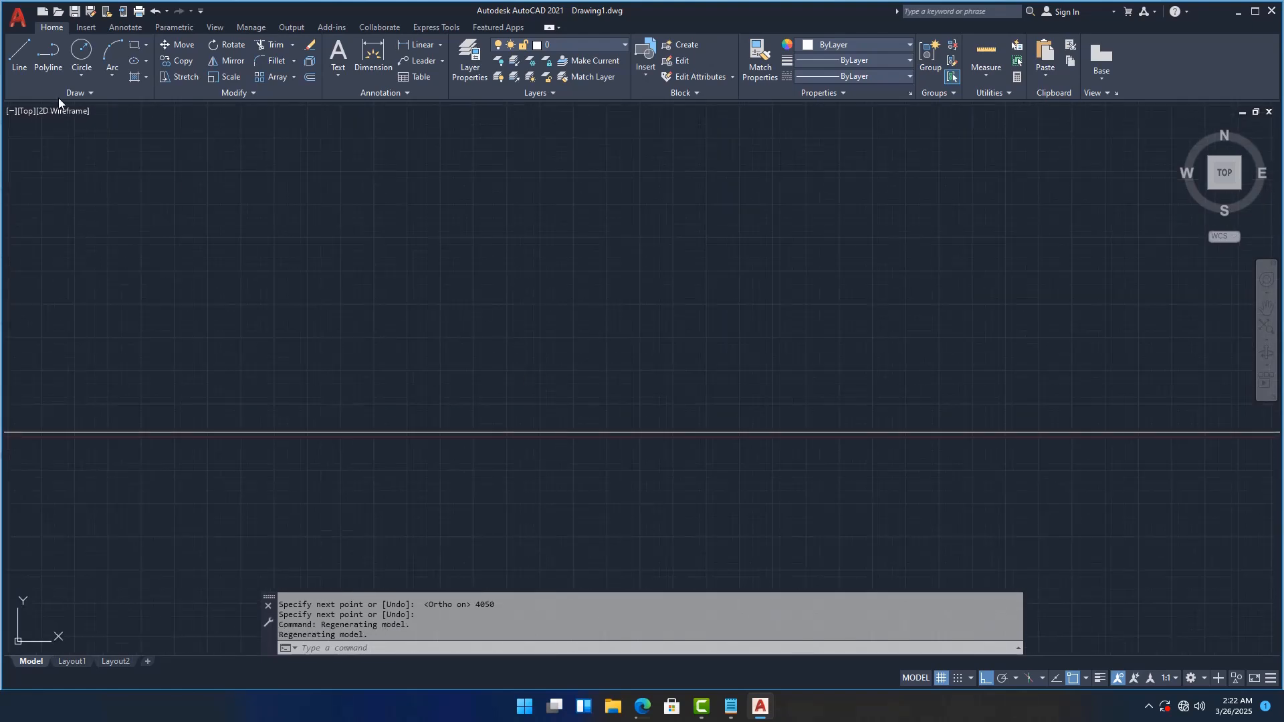
left_click(11, 61)
scroll(435, 414, "down", 2)
left_click(385, 326)
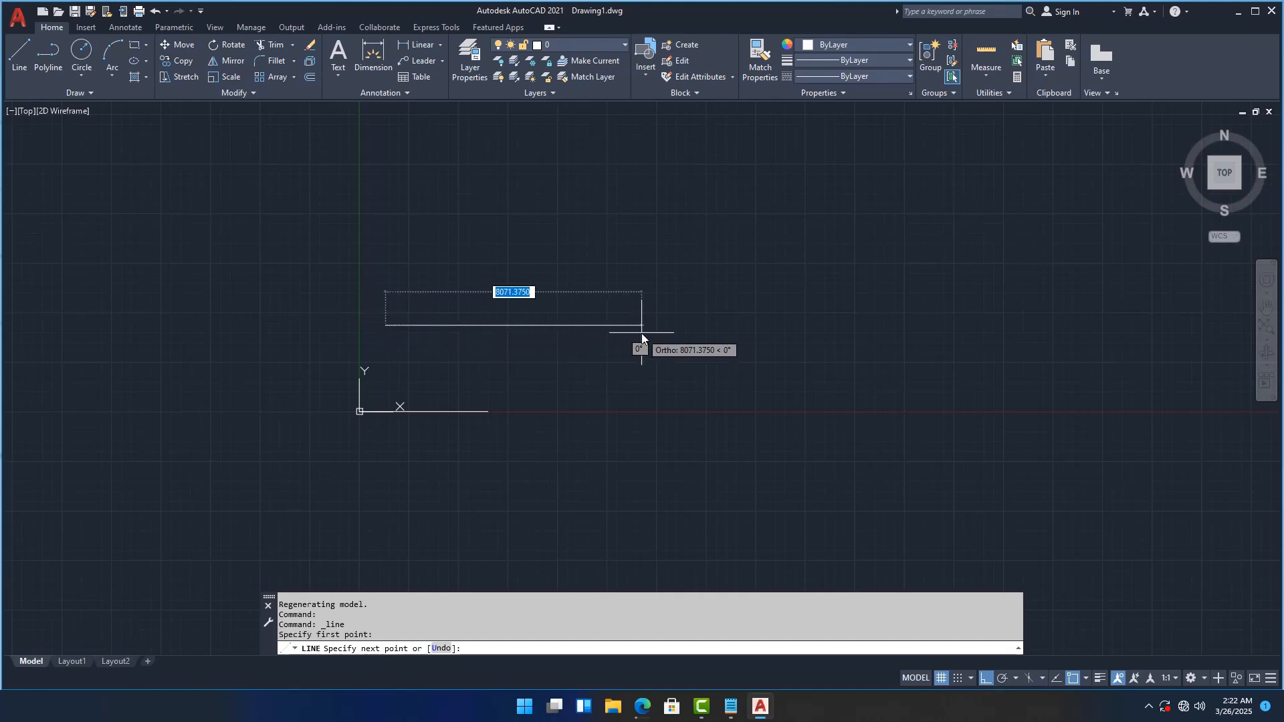
type("40")
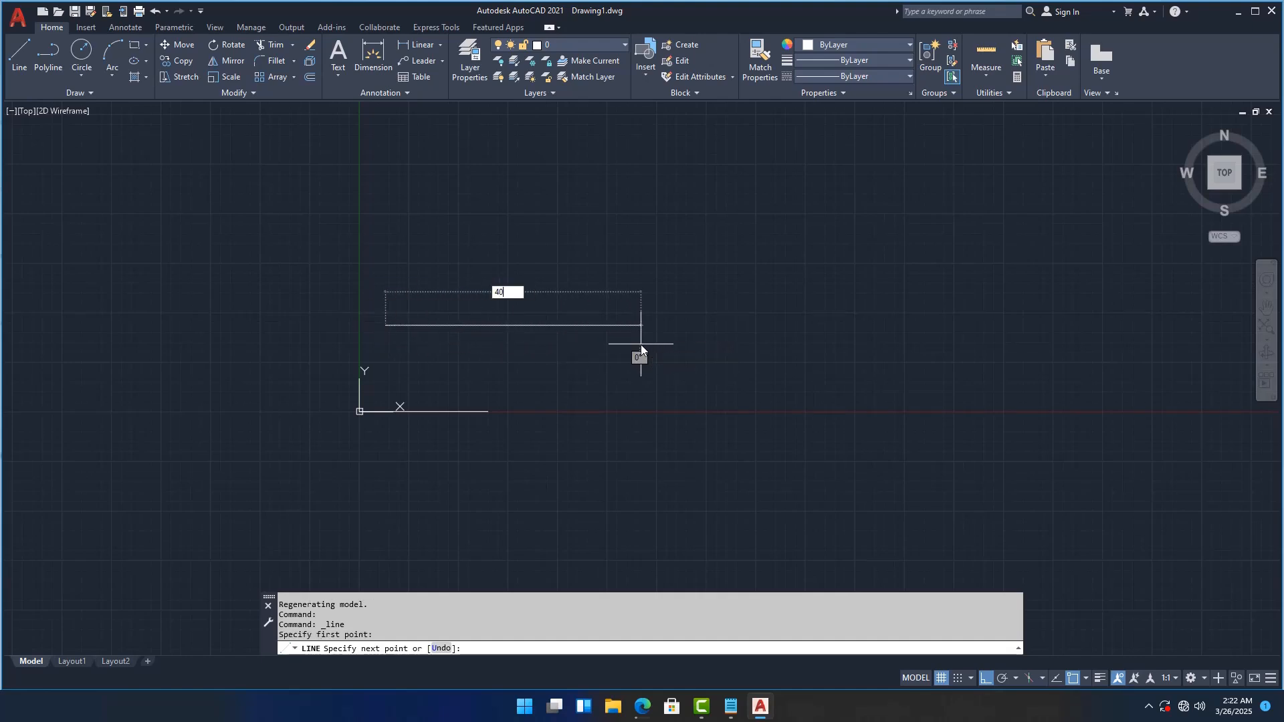
type("50")
key("Return")
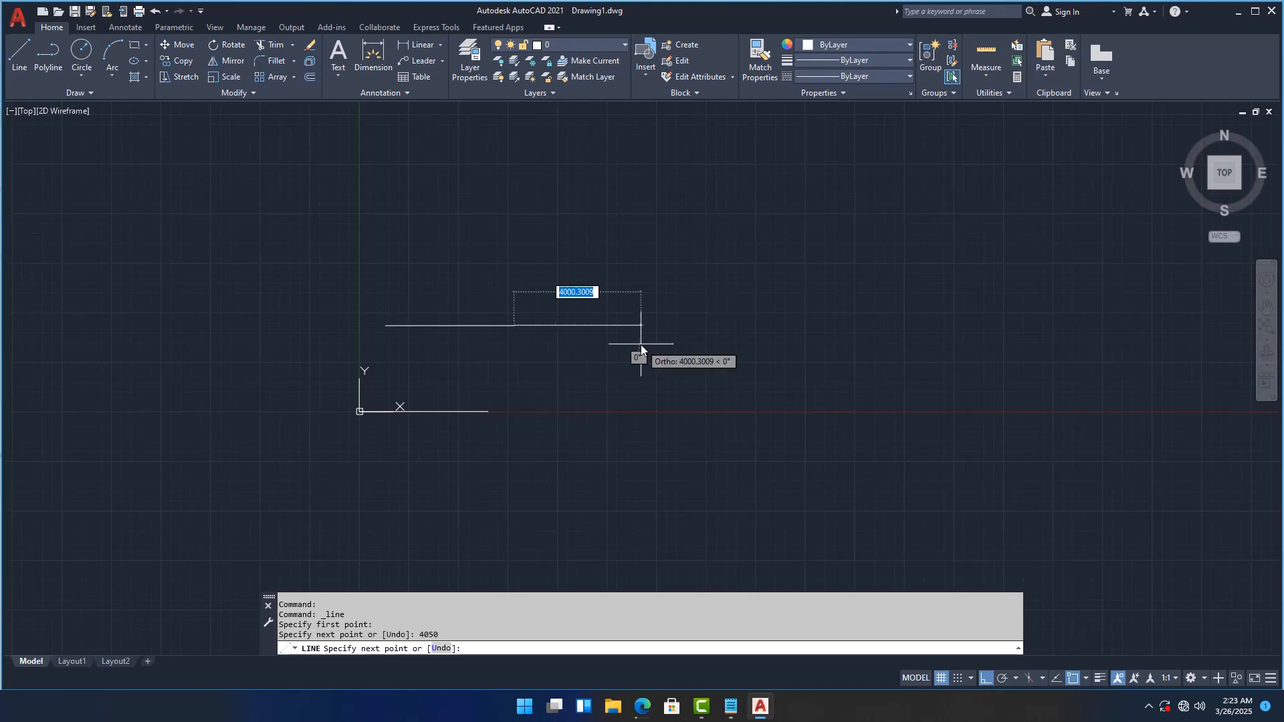
key("Return")
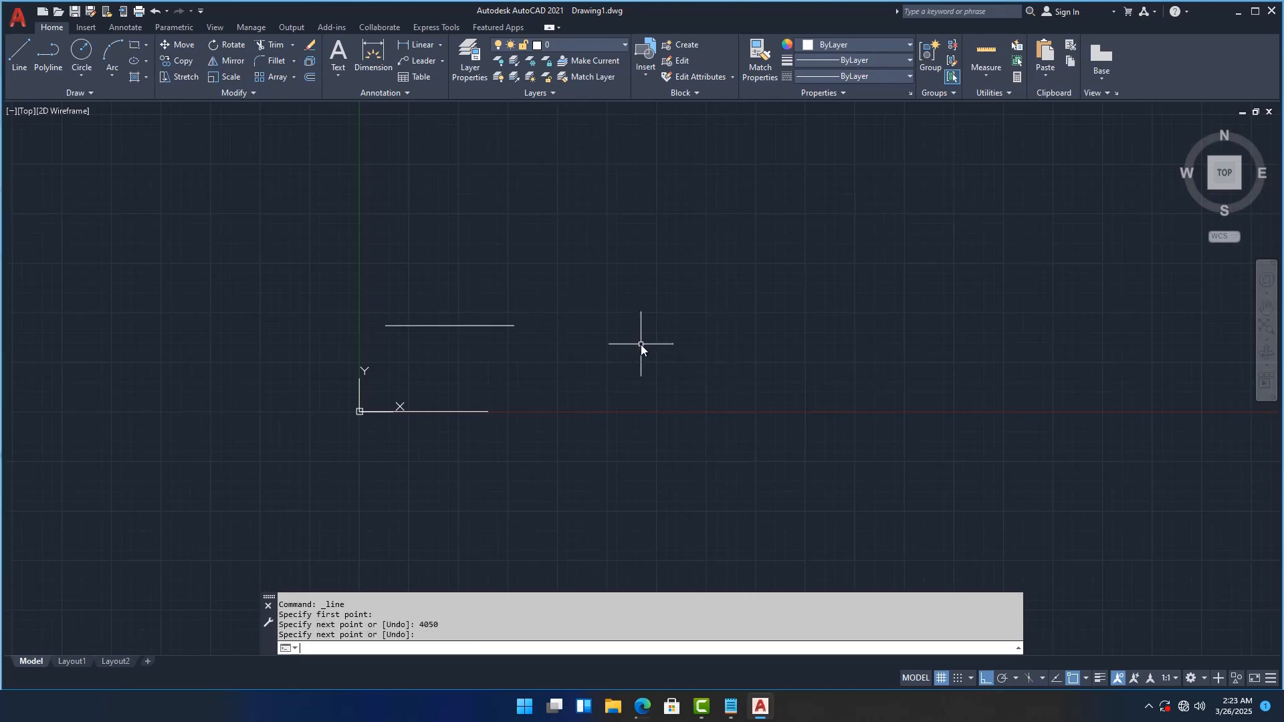
- Fit the drawing to the view using the Zoom command's All option
scroll(450, 324, "up", 6)
middle_click_drag(506, 348, 653, 364)
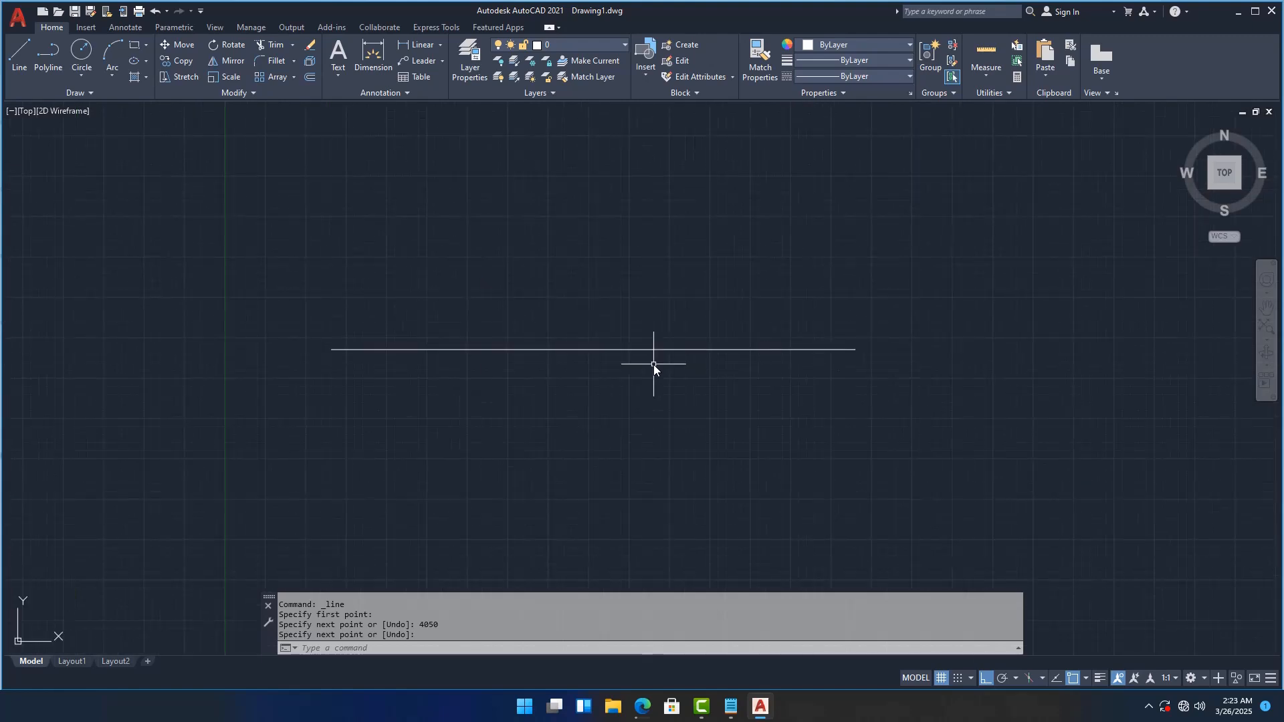
scroll(493, 345, "down", 2)
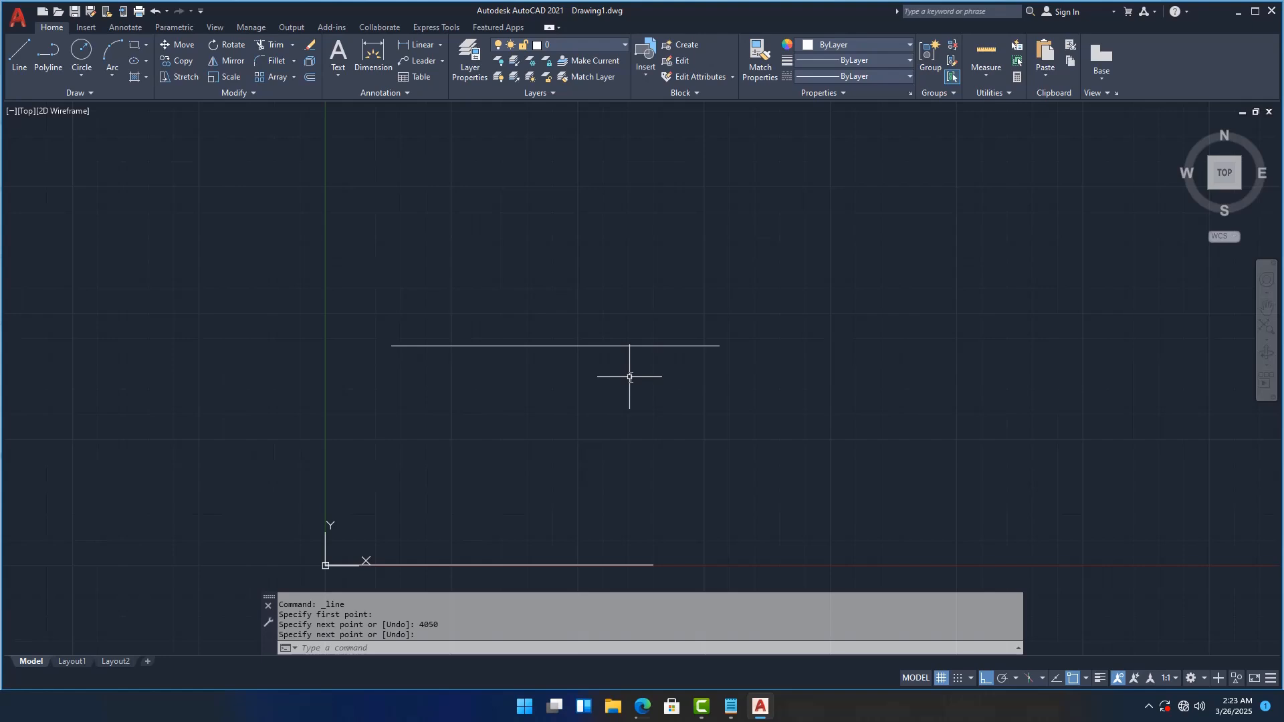
type("z")
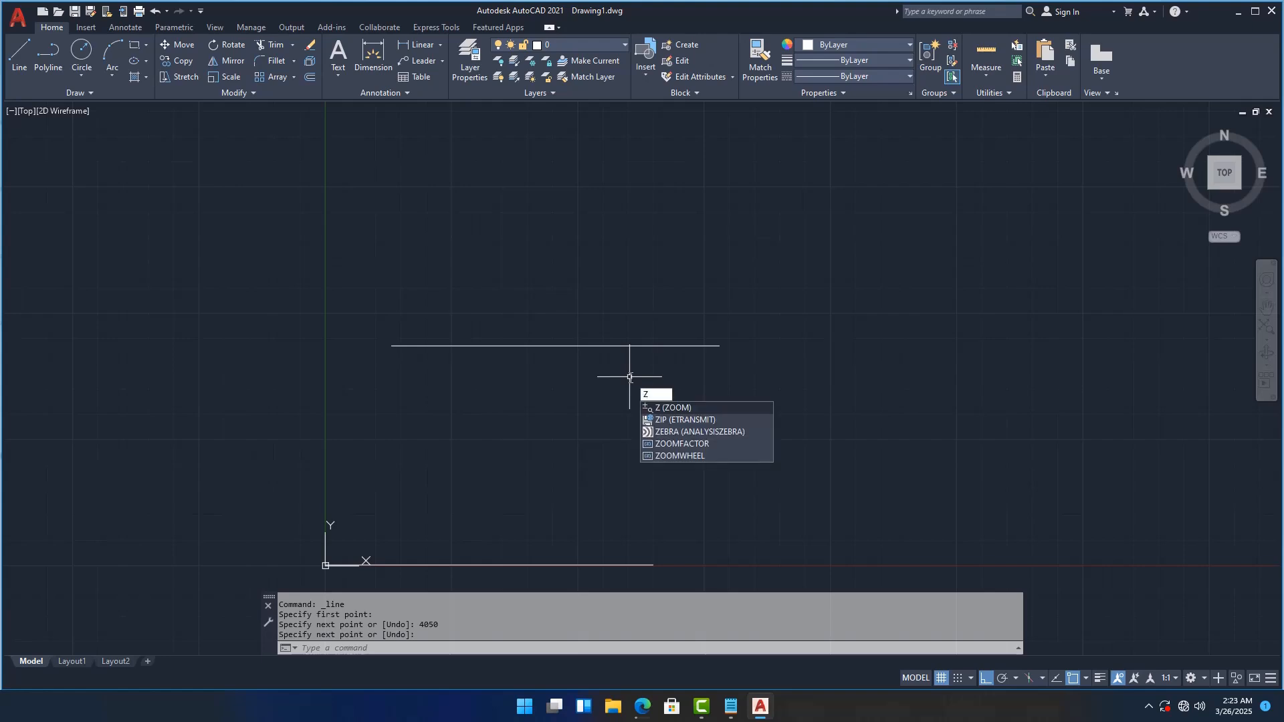
key("Return")
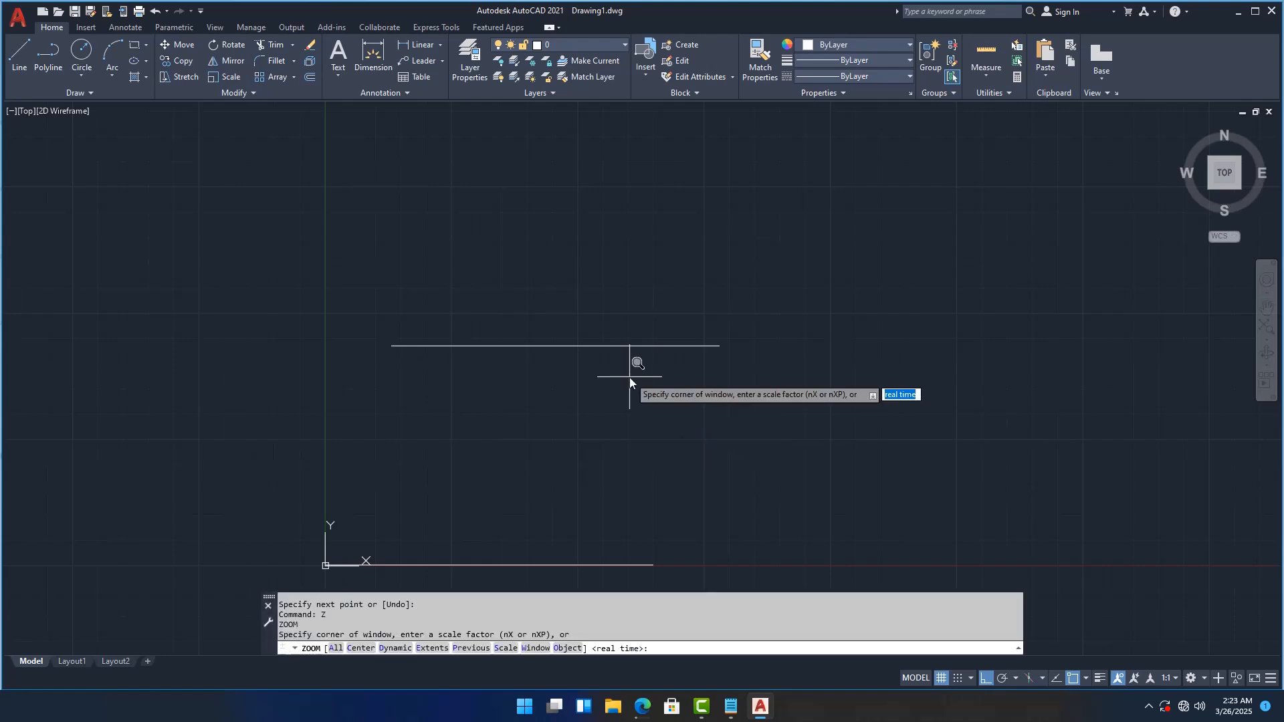
type("a")
key("Return")
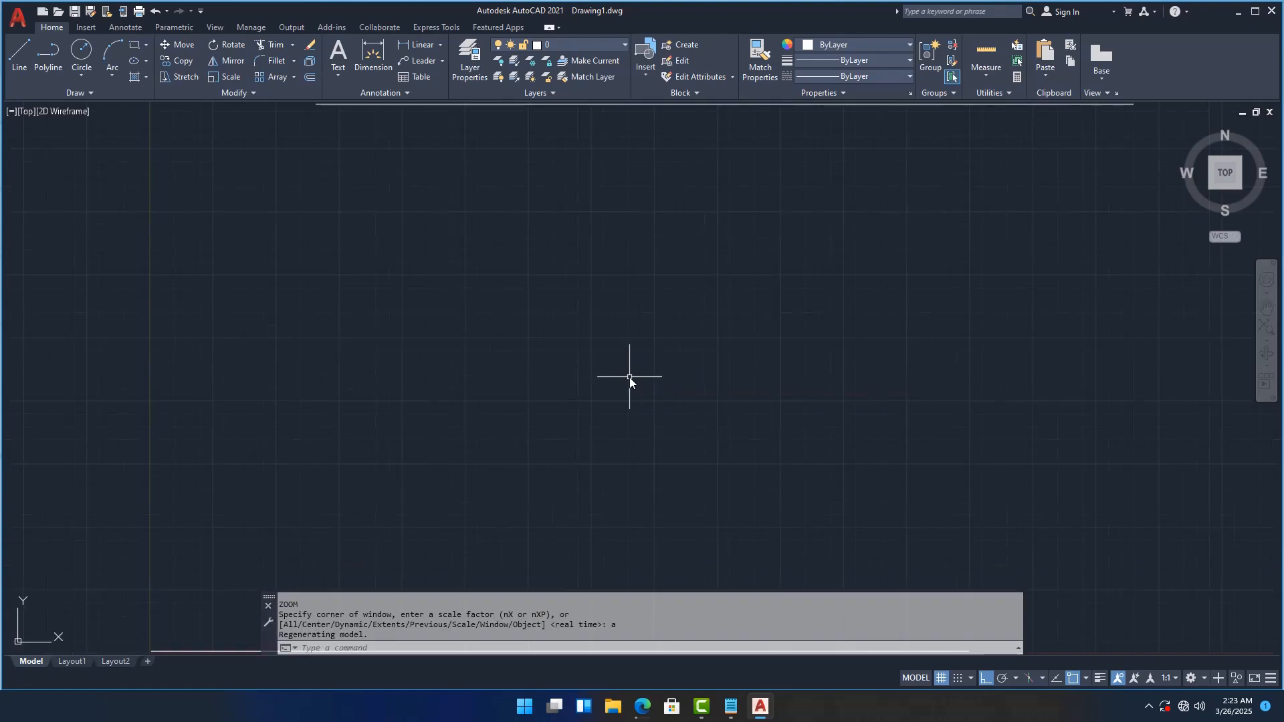
- Inspect the two horizontal lines on the worksheet at different zoom levels
scroll(495, 456, "down", 2)
scroll(664, 183, "up", 4)
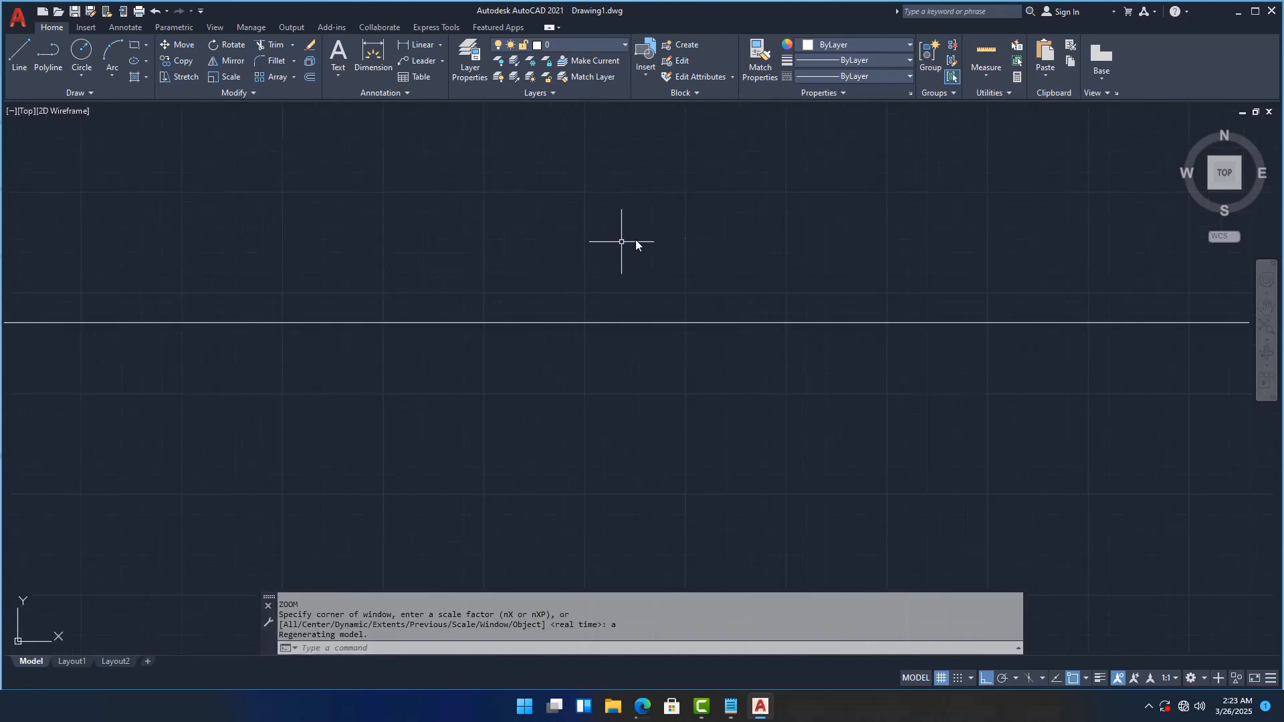
scroll(636, 243, "down", 2)
scroll(664, 416, "down", 3)
scroll(677, 401, "up", 2)
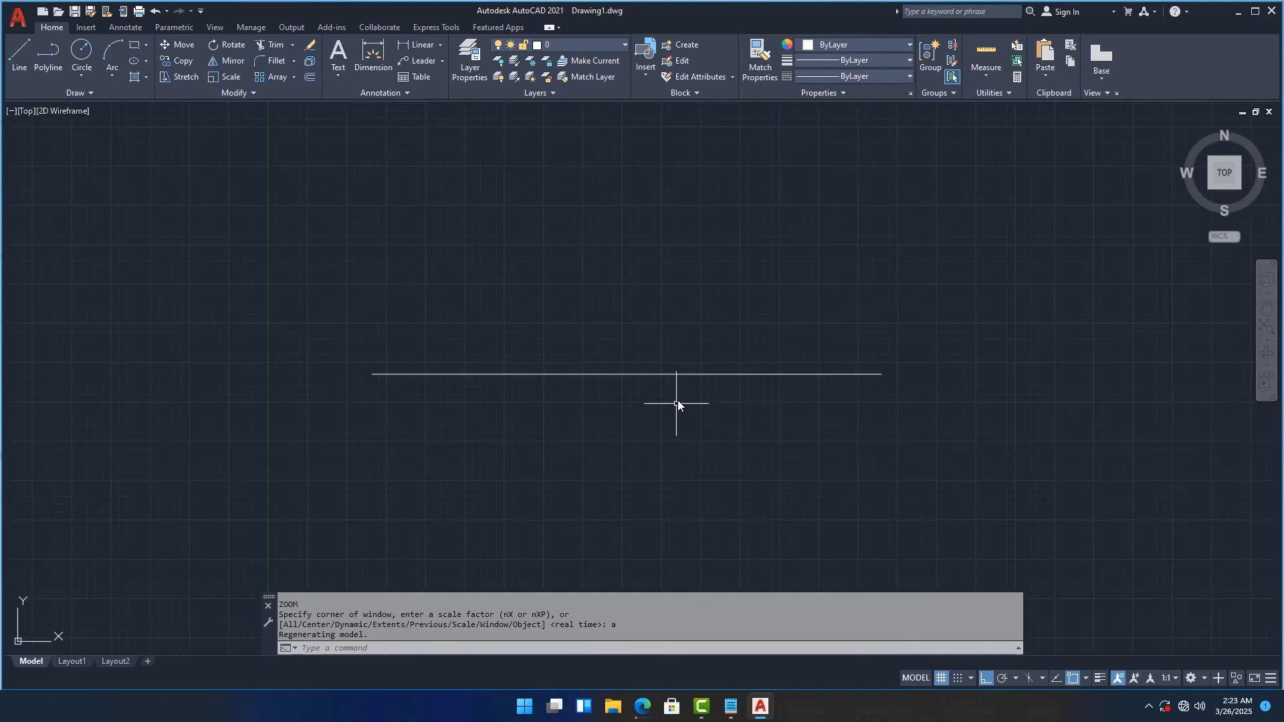
scroll(676, 401, "up", 2)
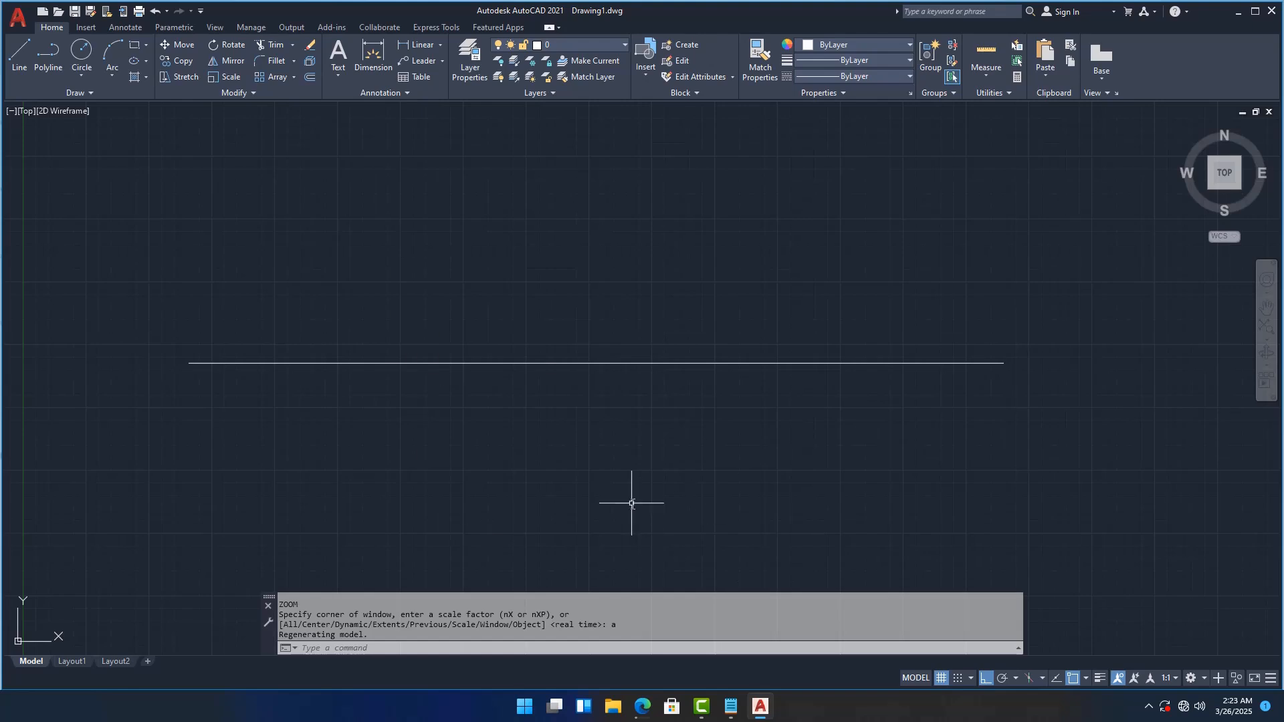
scroll(563, 443, "down", 12)
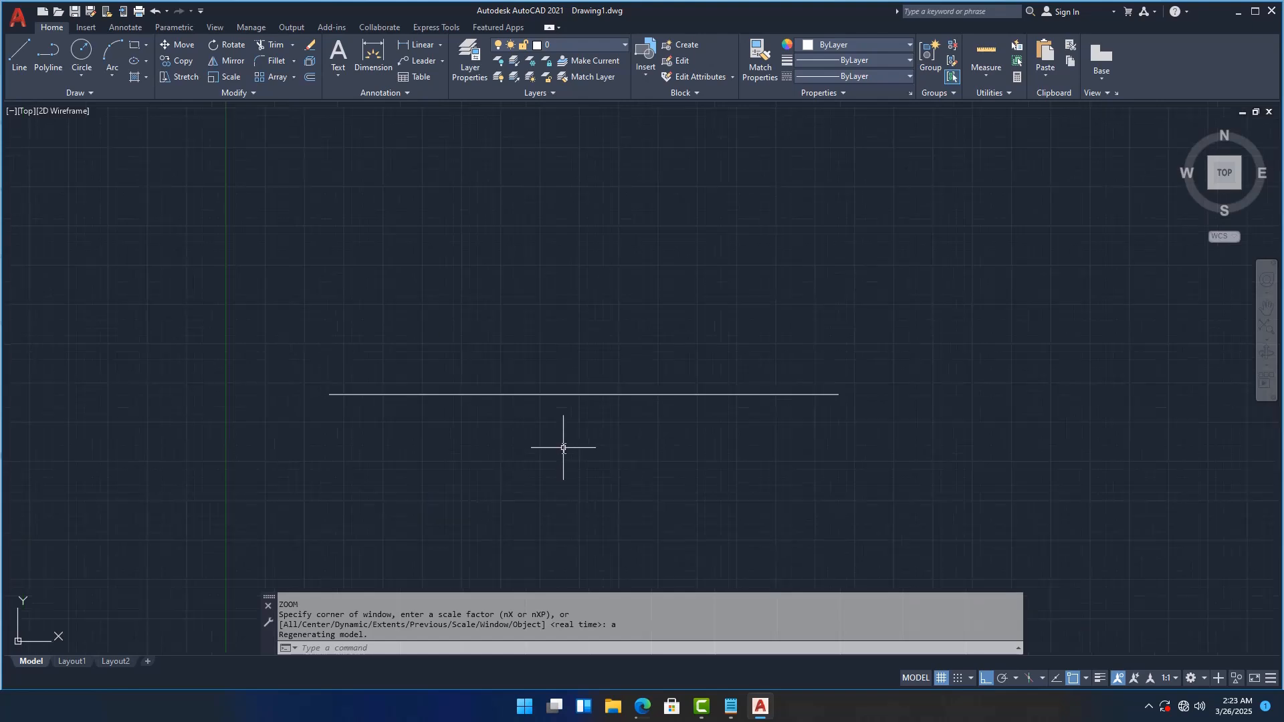
scroll(562, 569, "up", 14)
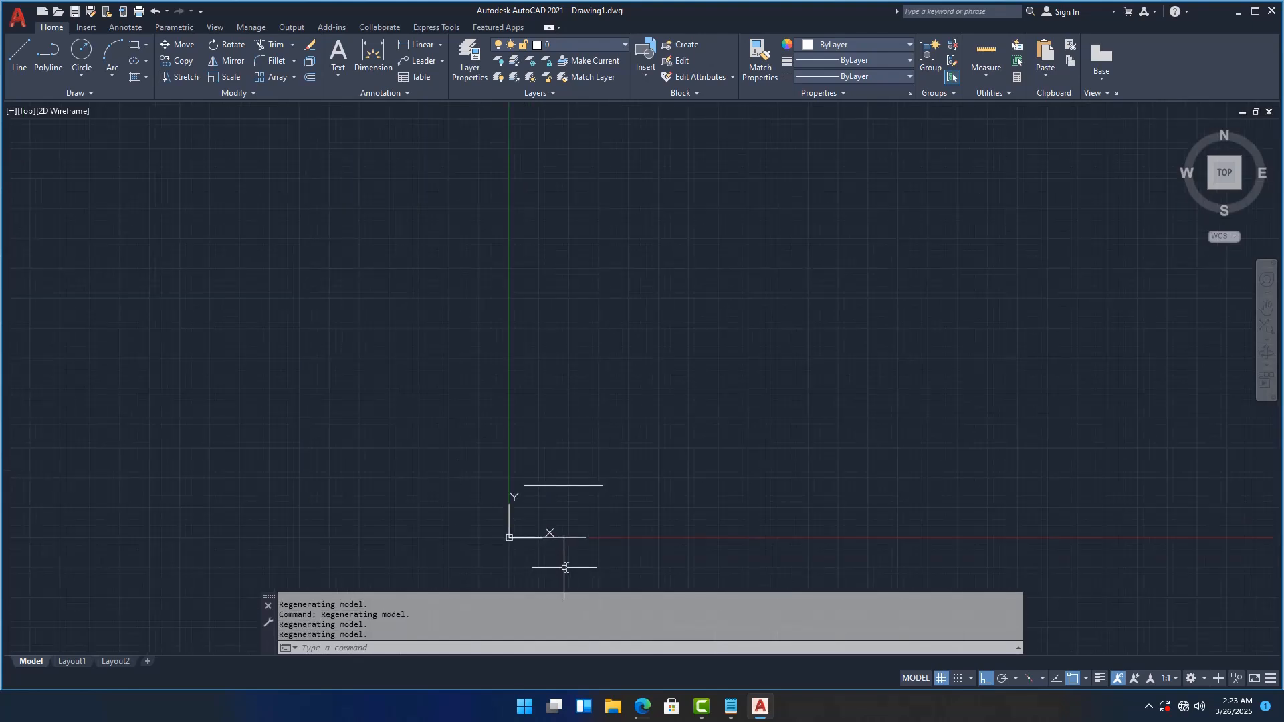
scroll(545, 252, "up", 6)
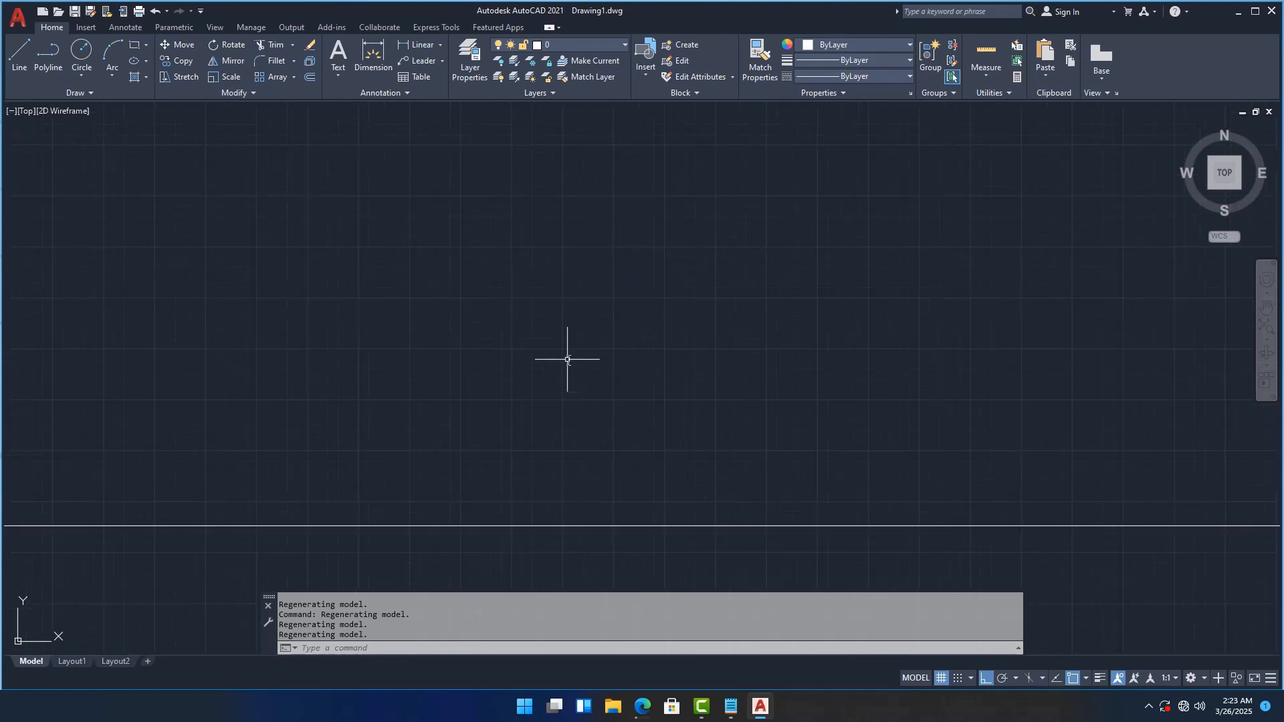
scroll(556, 364, "down", 6)
scroll(752, 409, "down", 4)
scroll(707, 436, "up", 4)
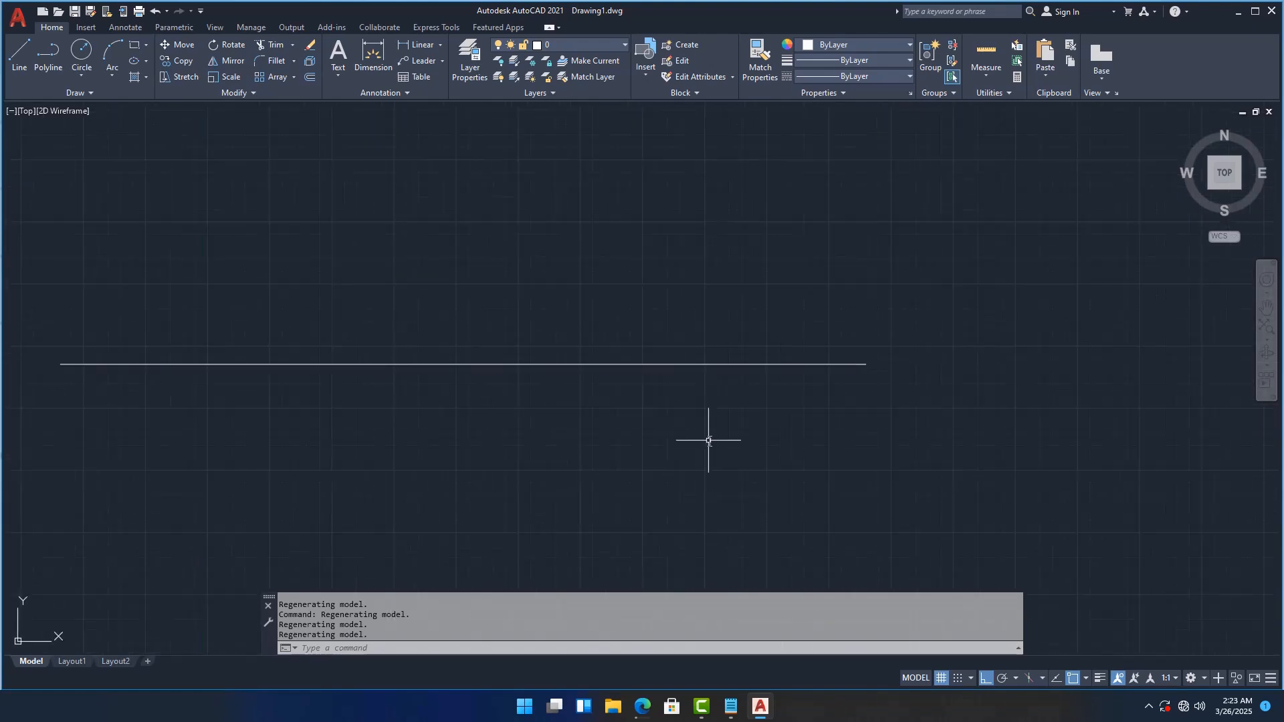
scroll(956, 396, "down", 2)
scroll(710, 392, "up", 2)
scroll(639, 378, "up", 2)
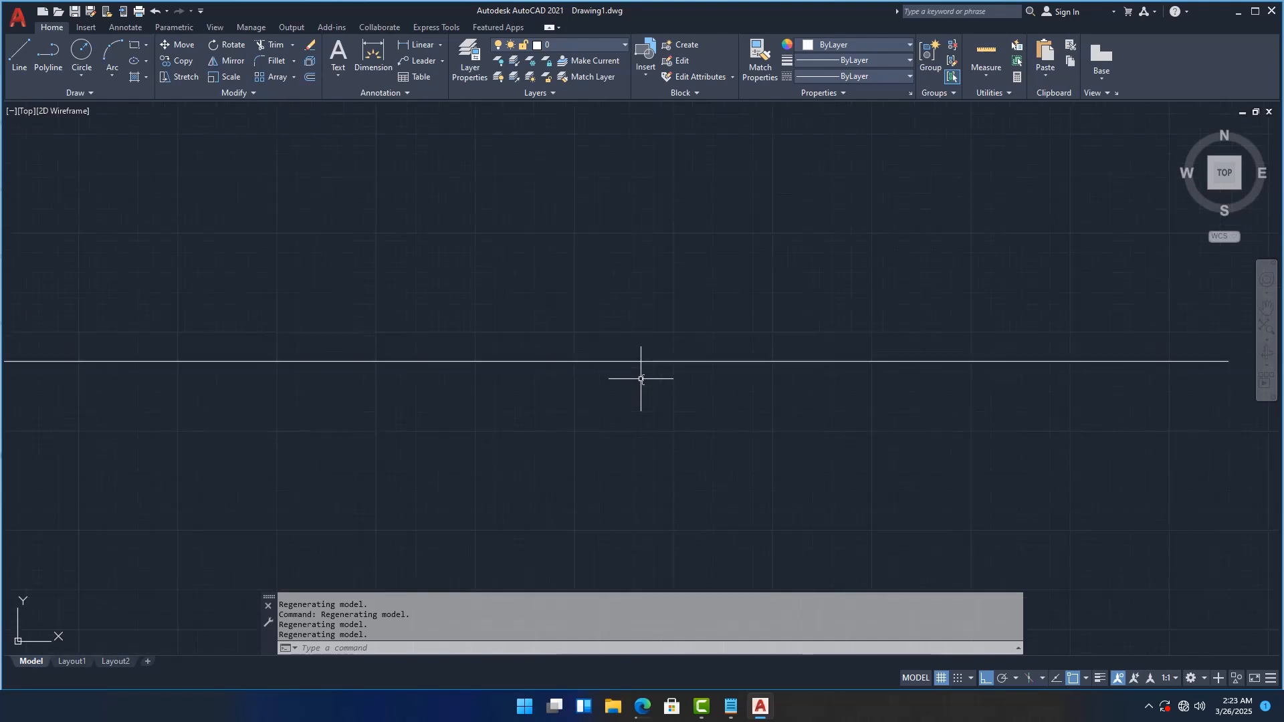
scroll(627, 421, "down", 2)
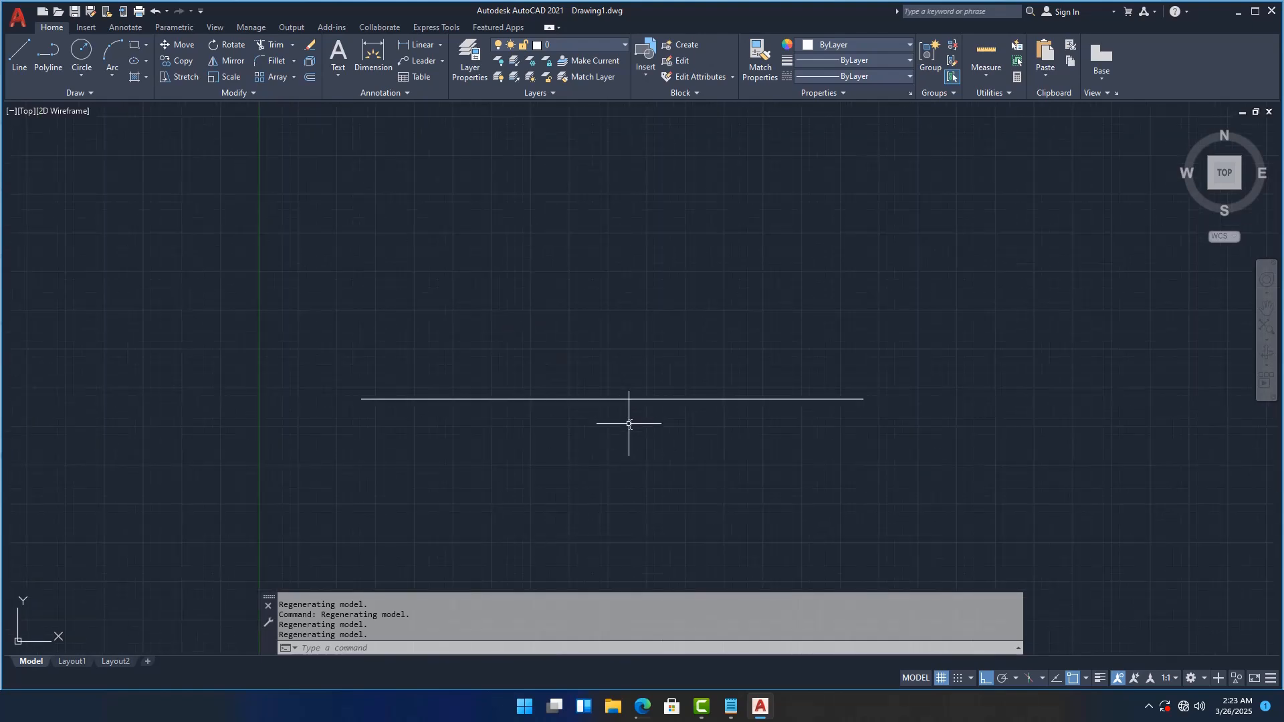
scroll(627, 422, "up", 2)
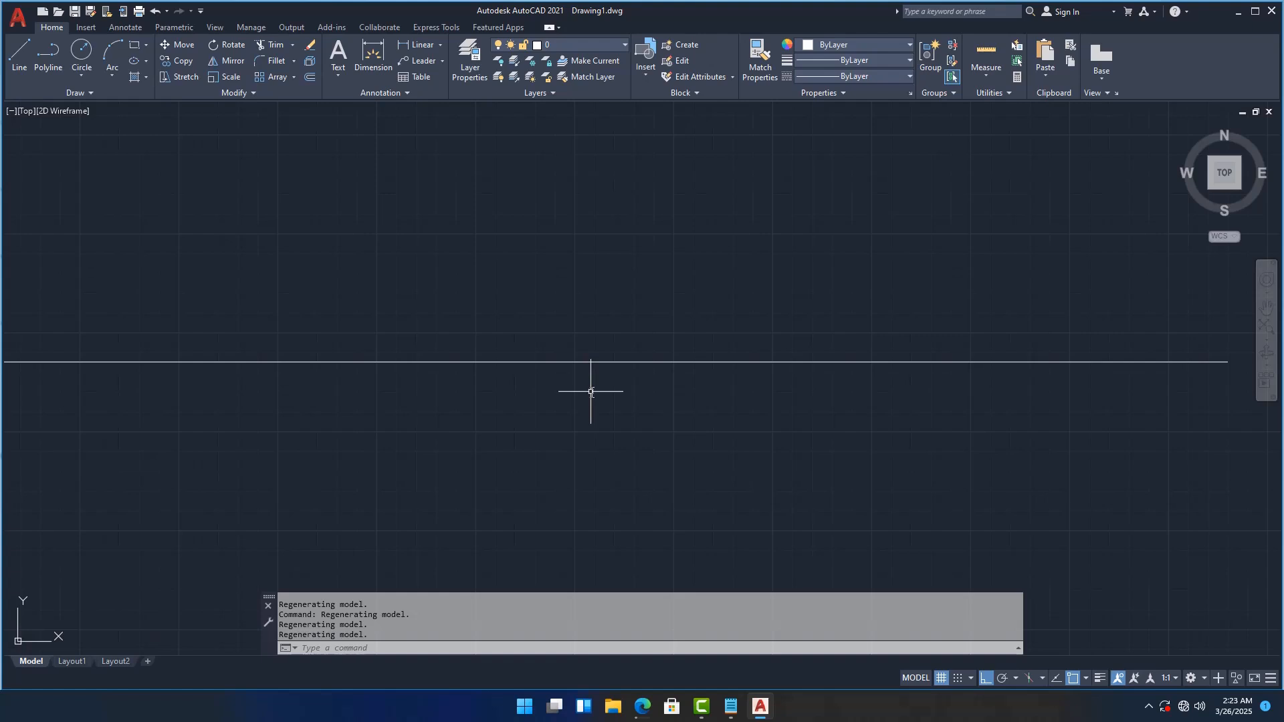
- Switch to Notepad and move the worksheet setup notes lower over the drawing to read them
mouse_move(725, 709)
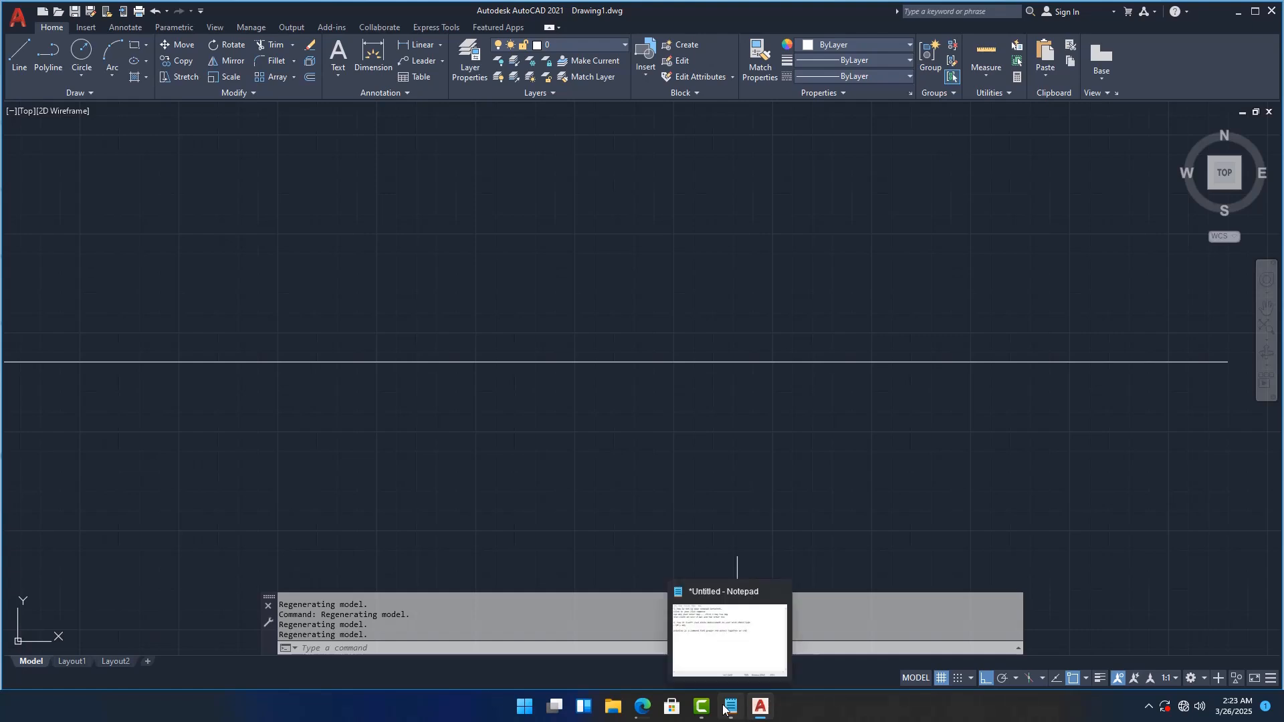
left_click(740, 675)
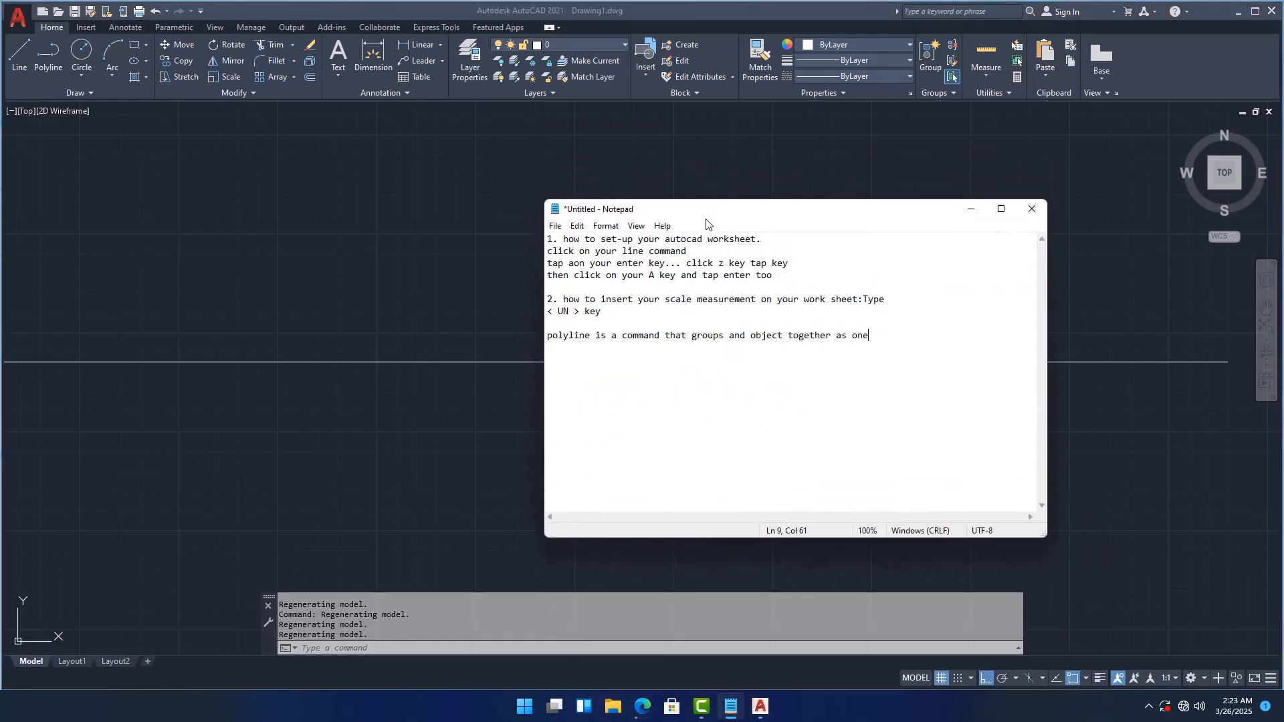
left_click_drag(706, 223, 718, 307)
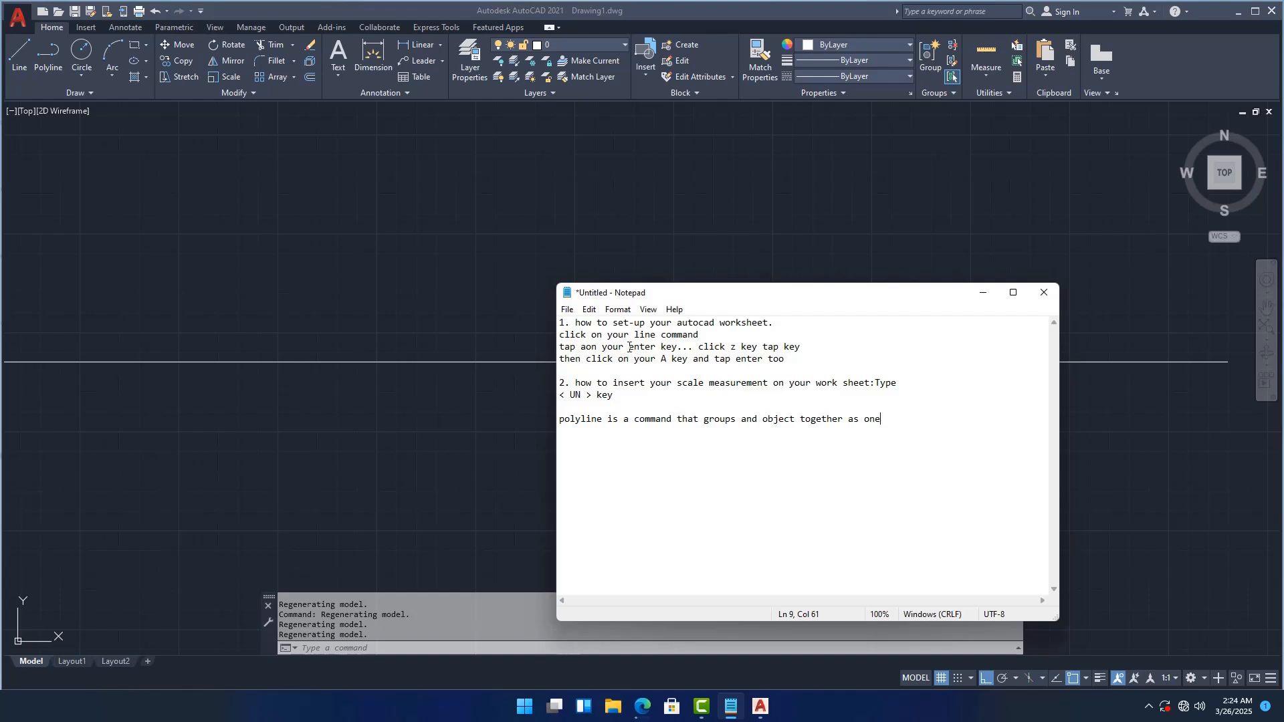
- Correct the typo "aon" to "on" in the setup notes and minimize Notepad to get back to the drawing
left_click(586, 347)
key("BackSpace")
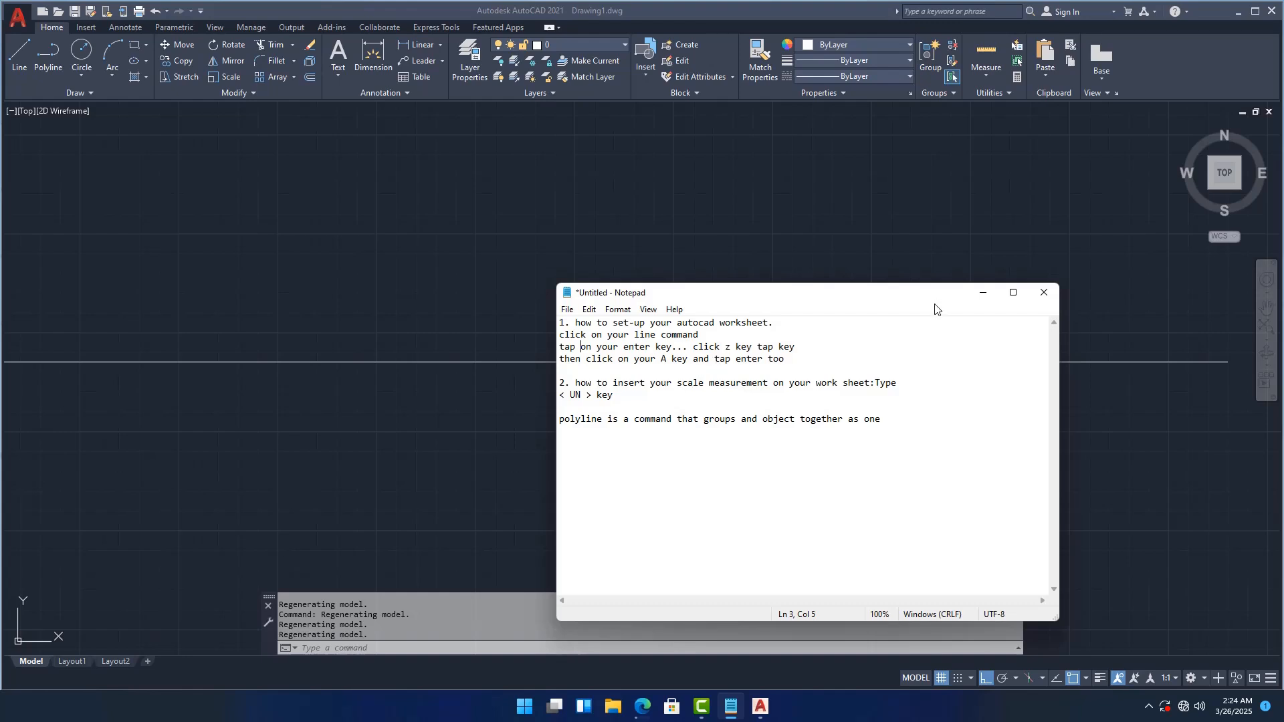
left_click(982, 292)
- Open the Drawing Units settings with the UN (UNITS) command
scroll(602, 438, "down", 2)
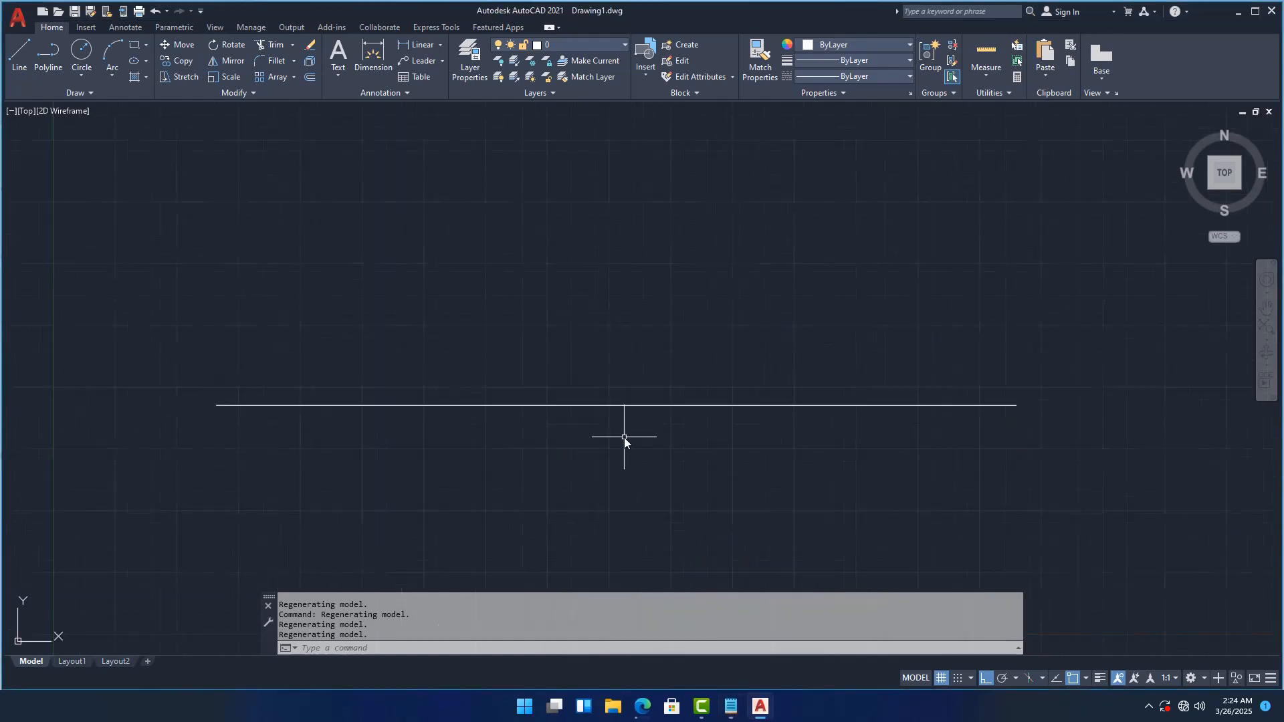
scroll(736, 422, "up", 3)
scroll(863, 386, "down", 4)
scroll(816, 398, "up", 2)
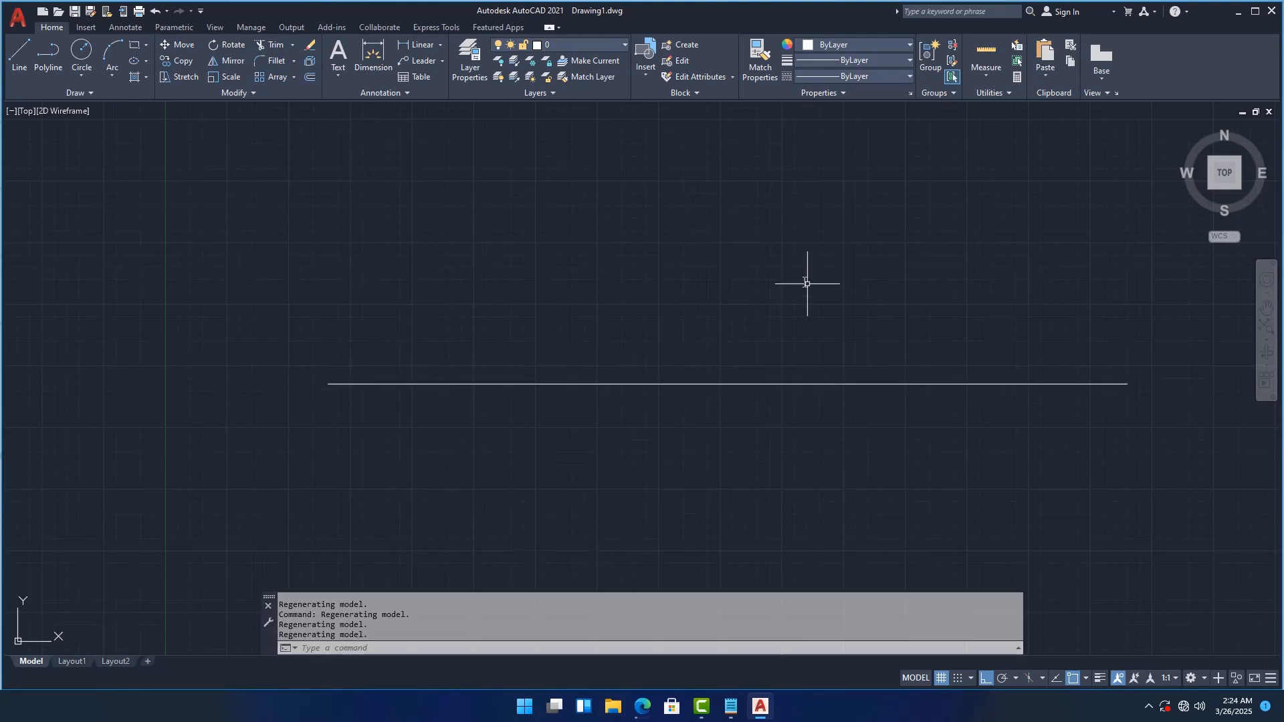
scroll(749, 281, "up", 2)
scroll(588, 305, "down", 2)
scroll(685, 355, "up", 2)
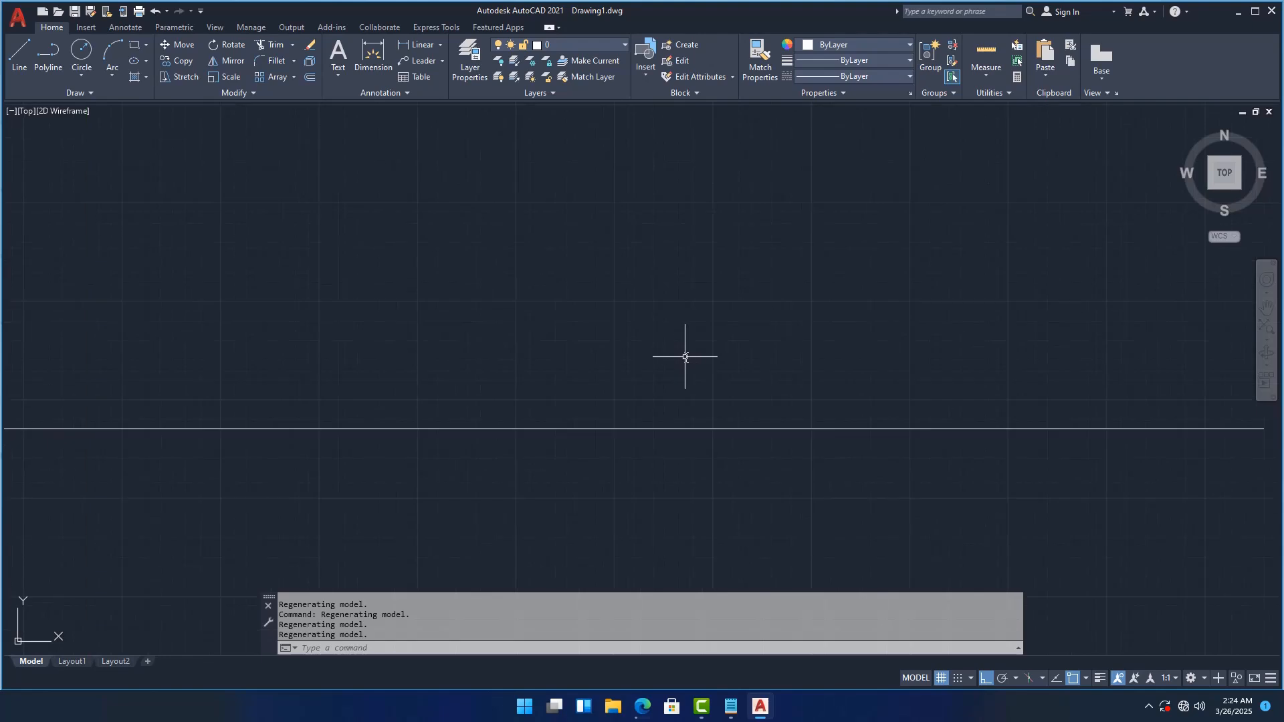
type("UN")
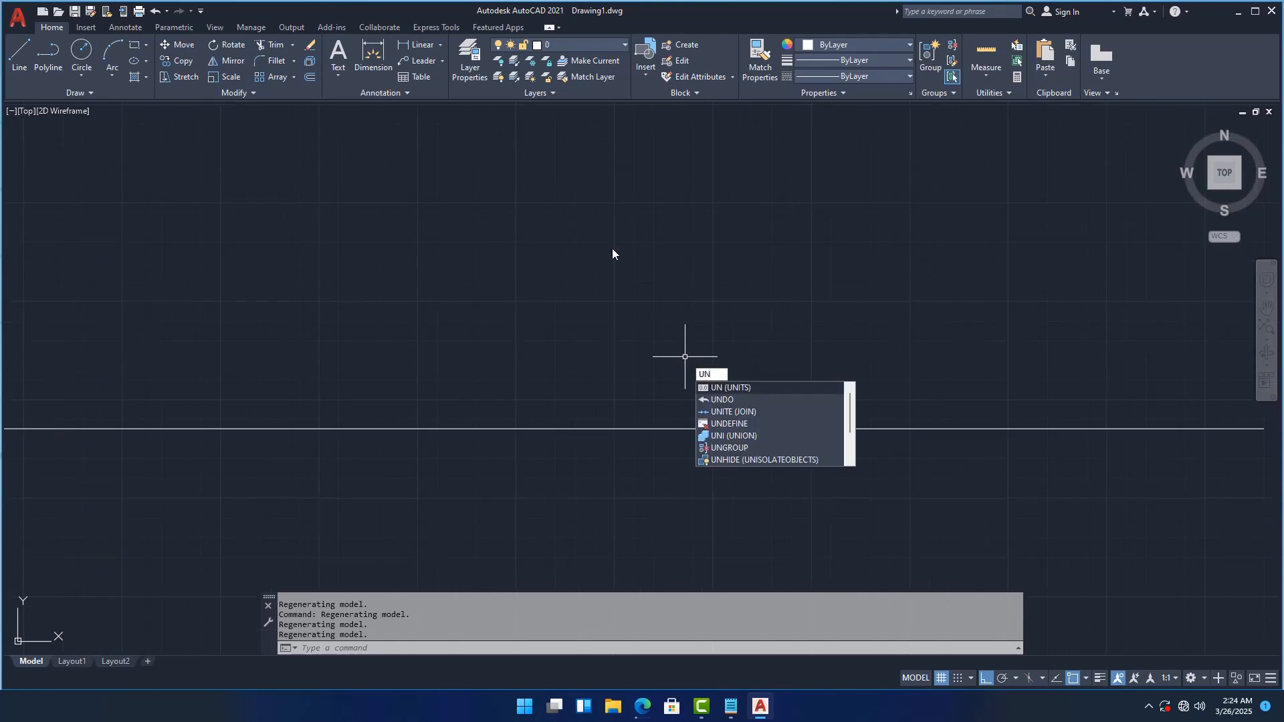
left_click(486, 648)
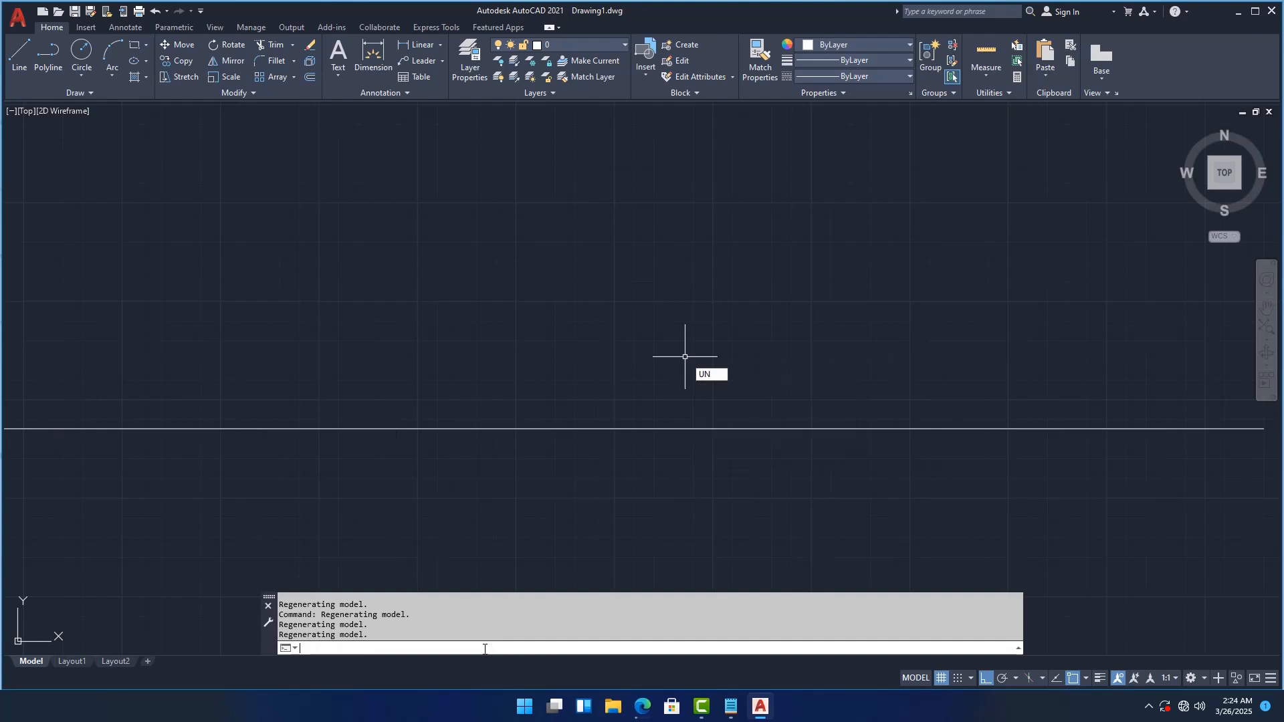
type("UN")
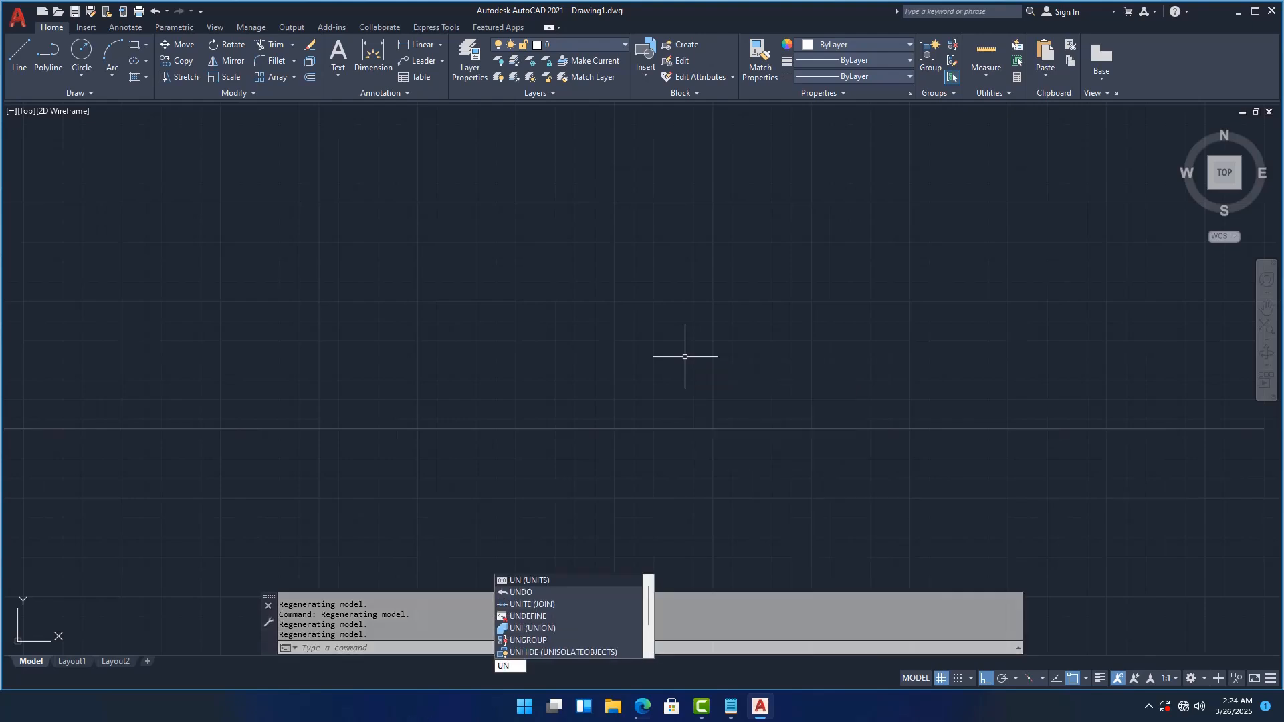
left_click(535, 581)
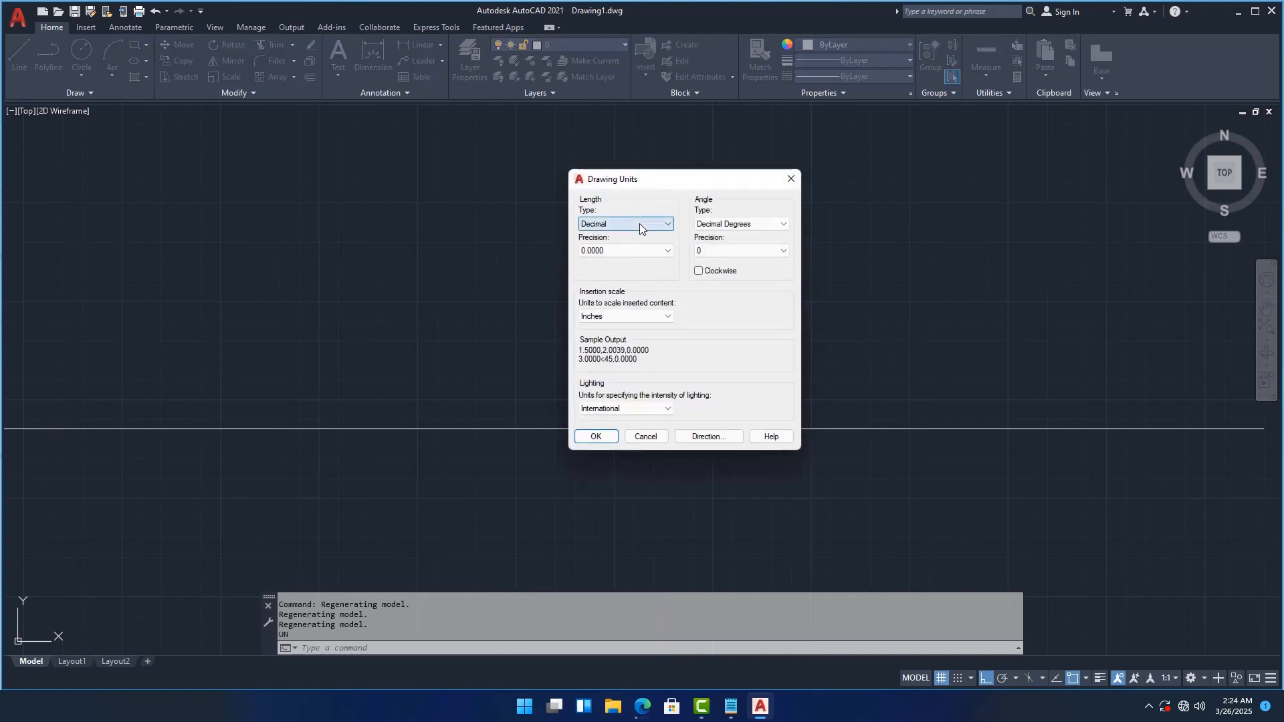
- Set the insertion scale units to Millimeters and the length type to Engineering
left_click(639, 223)
left_click(639, 224)
left_click(645, 226)
left_click(646, 226)
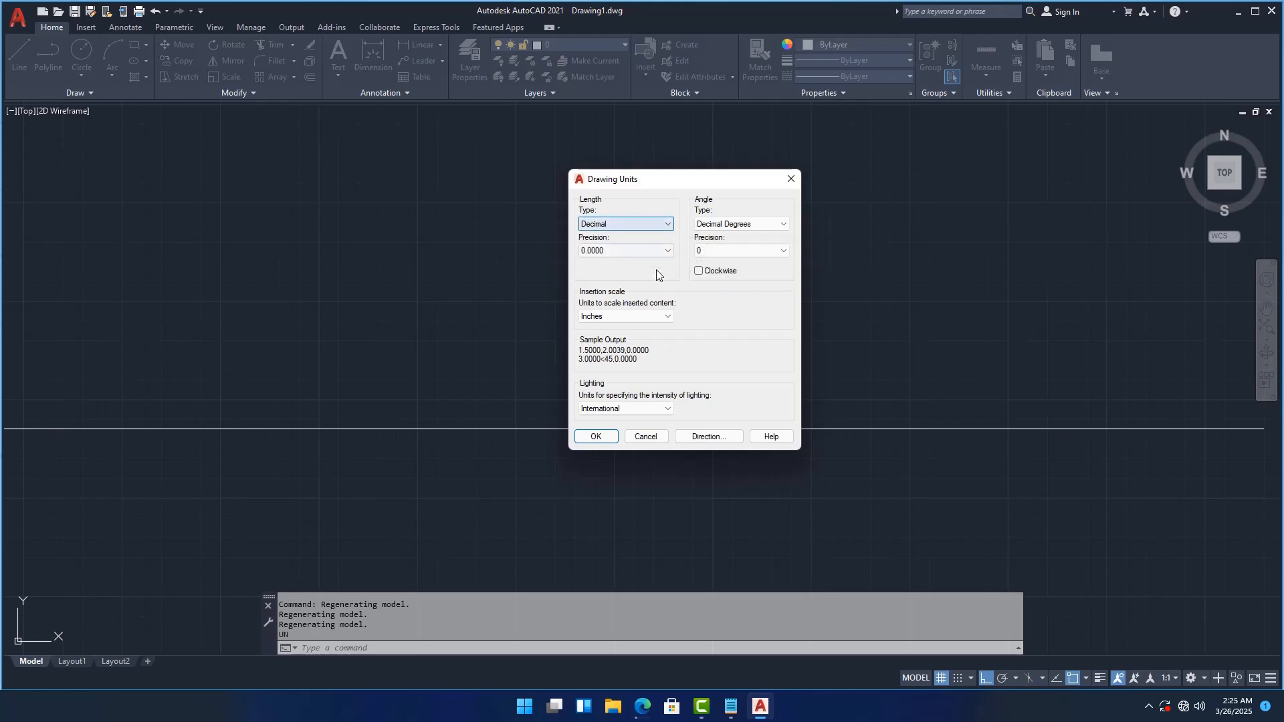
left_click(646, 315)
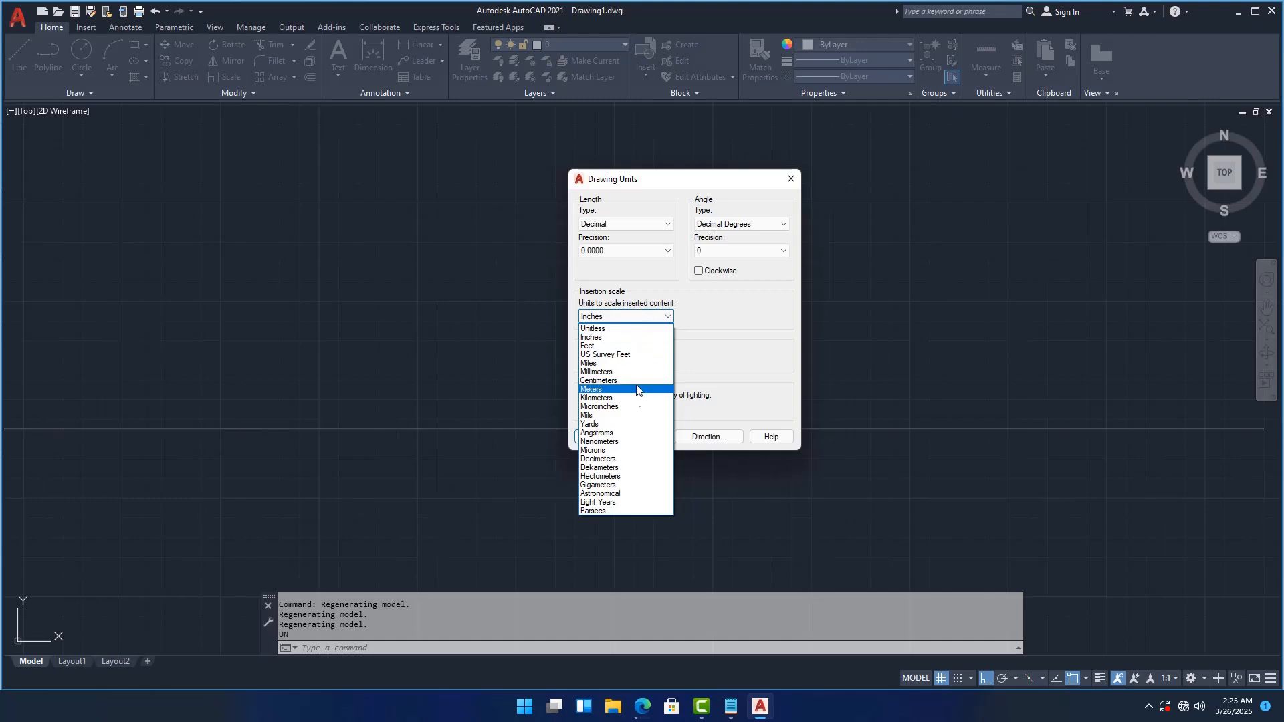
left_click(611, 372)
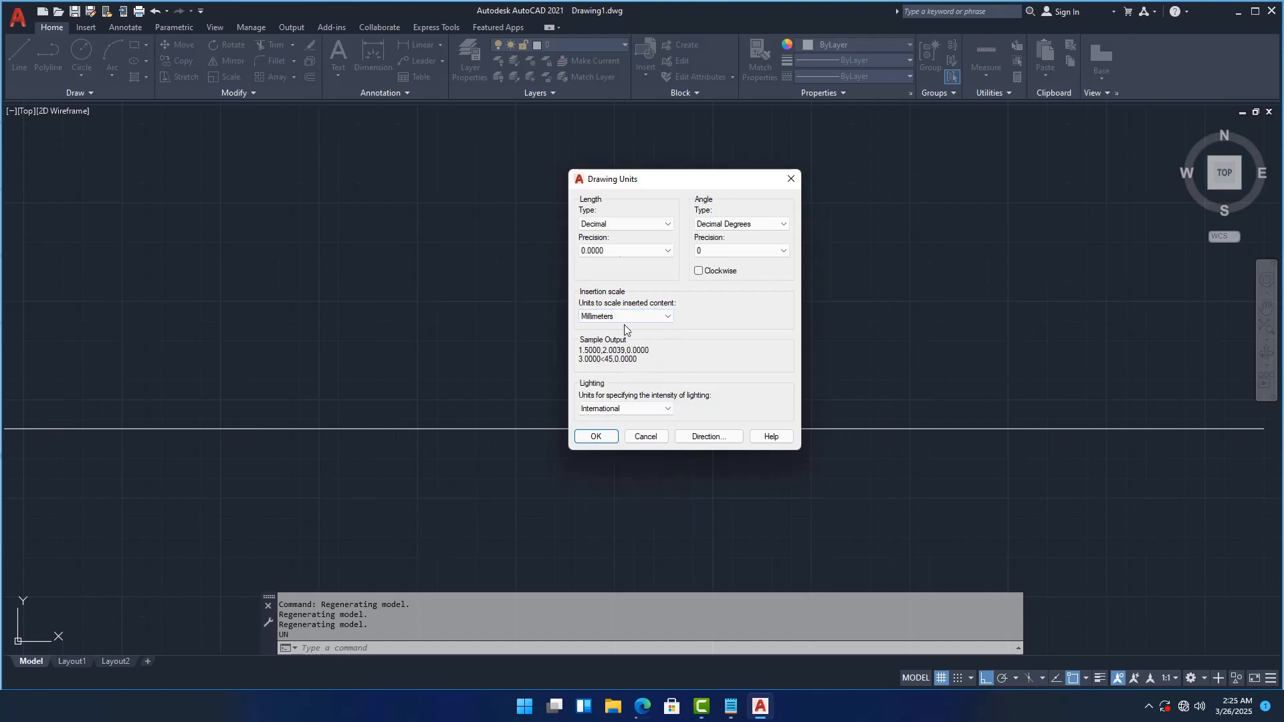
left_click(643, 229)
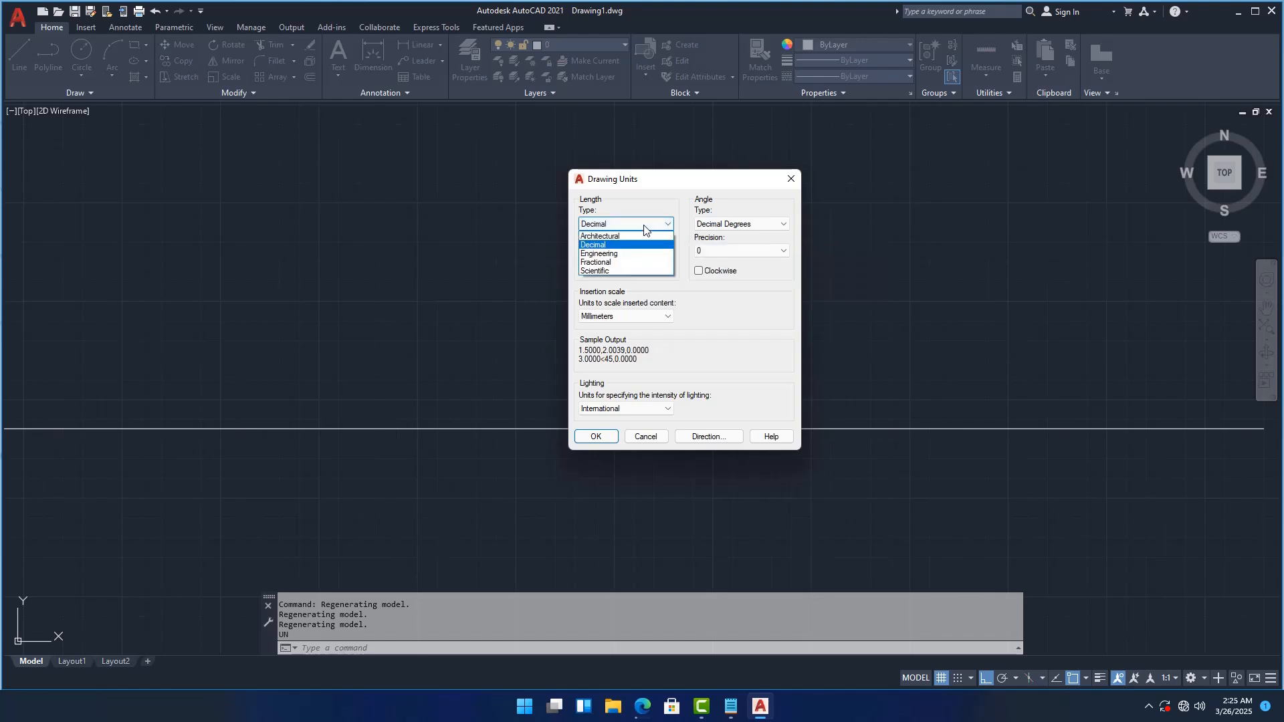
left_click(624, 254)
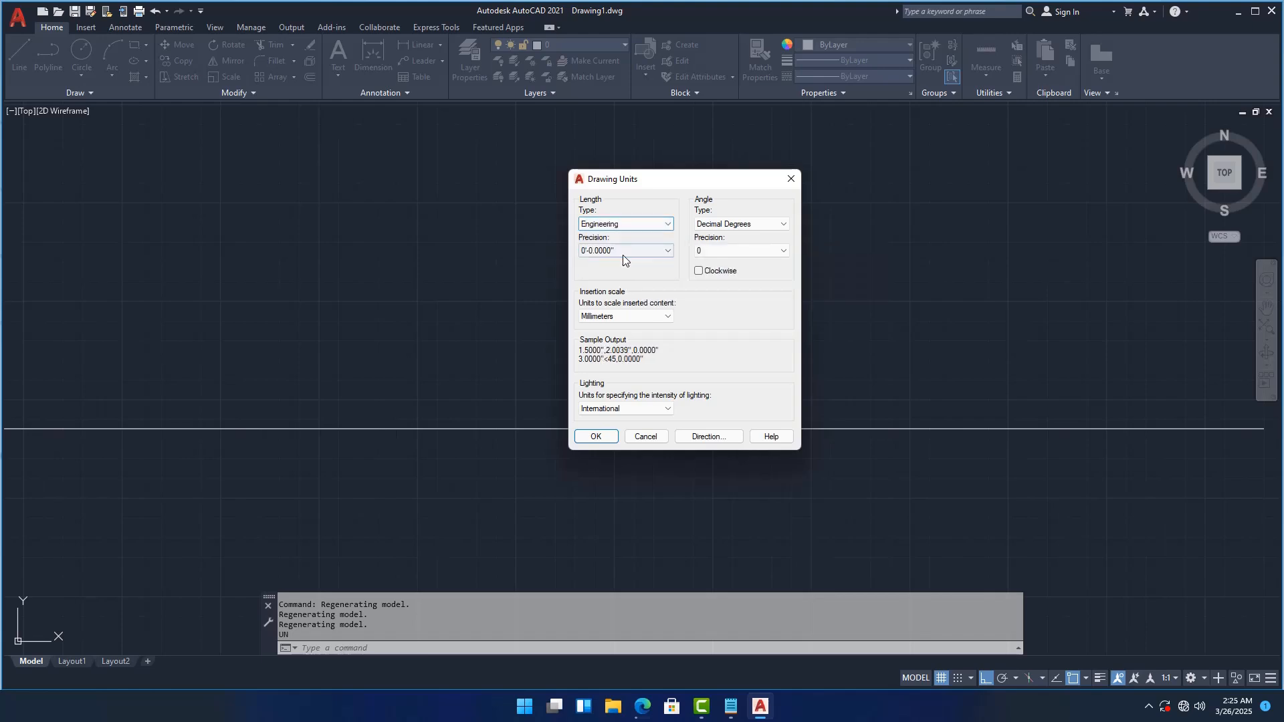
- Set the insertion scale units to Inches and the length type to Decimal, and apply the drawing units
left_click(623, 317)
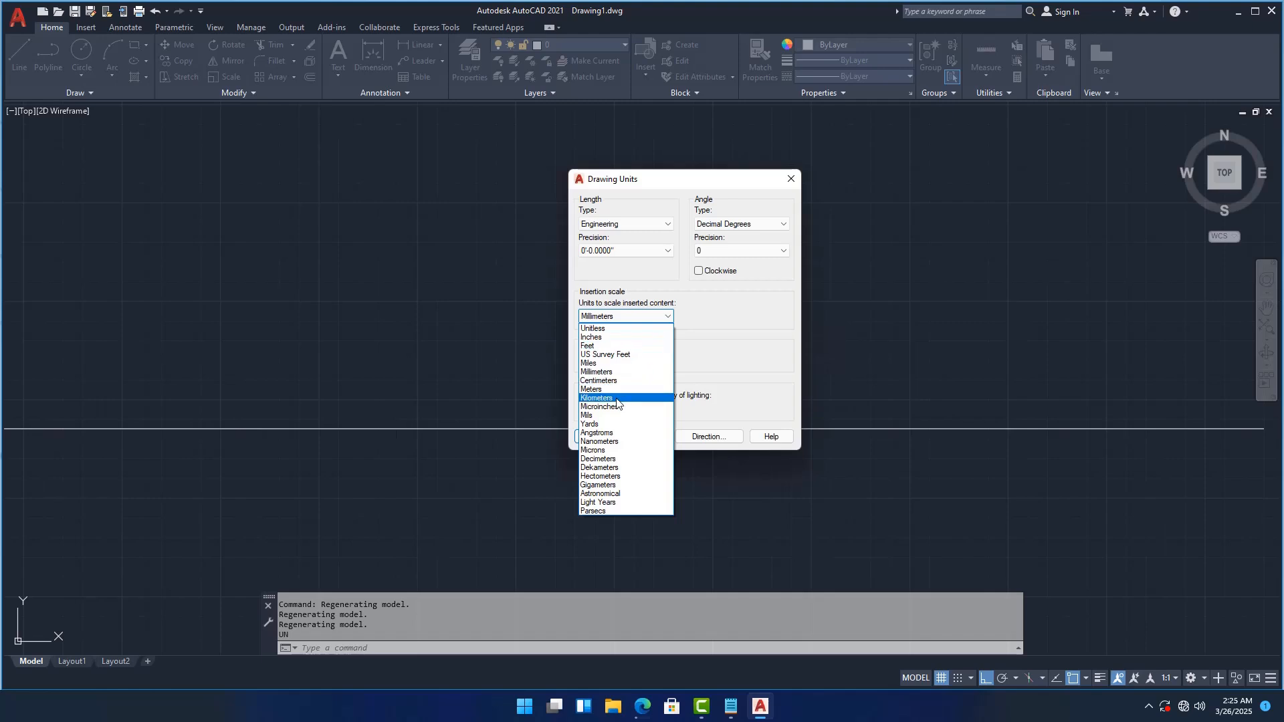
left_click(620, 339)
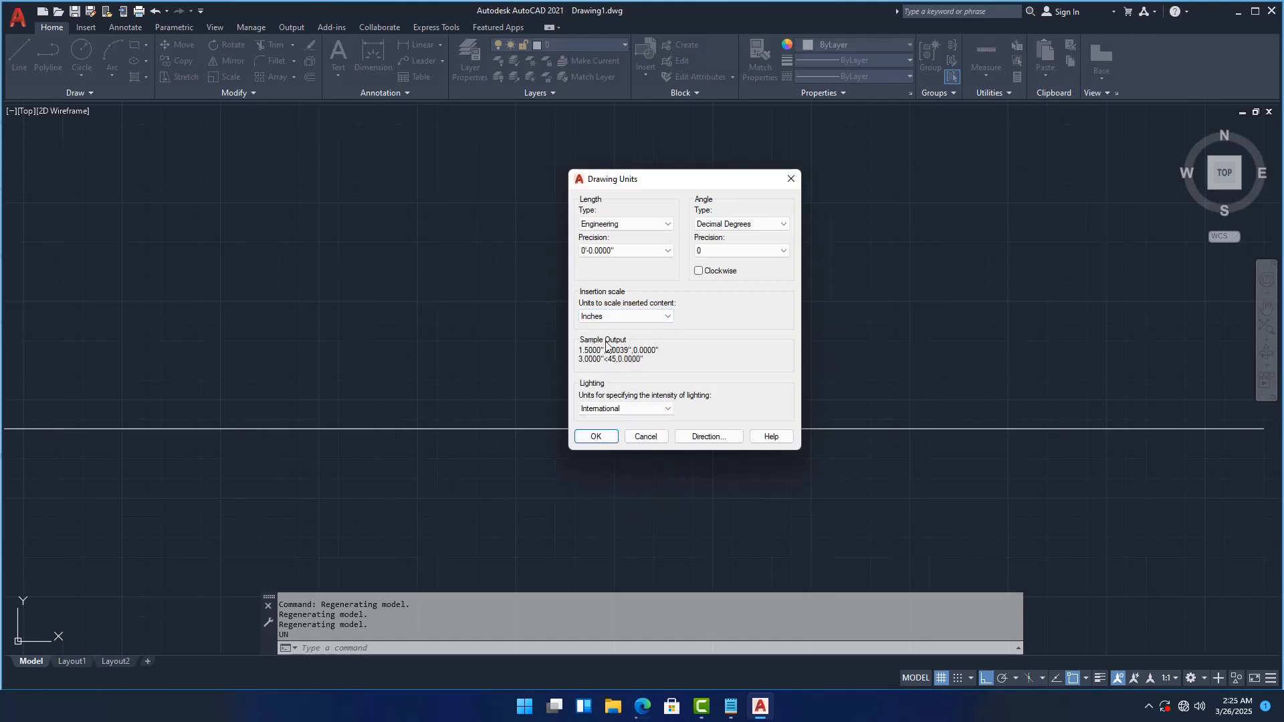
left_click(644, 225)
left_click(621, 245)
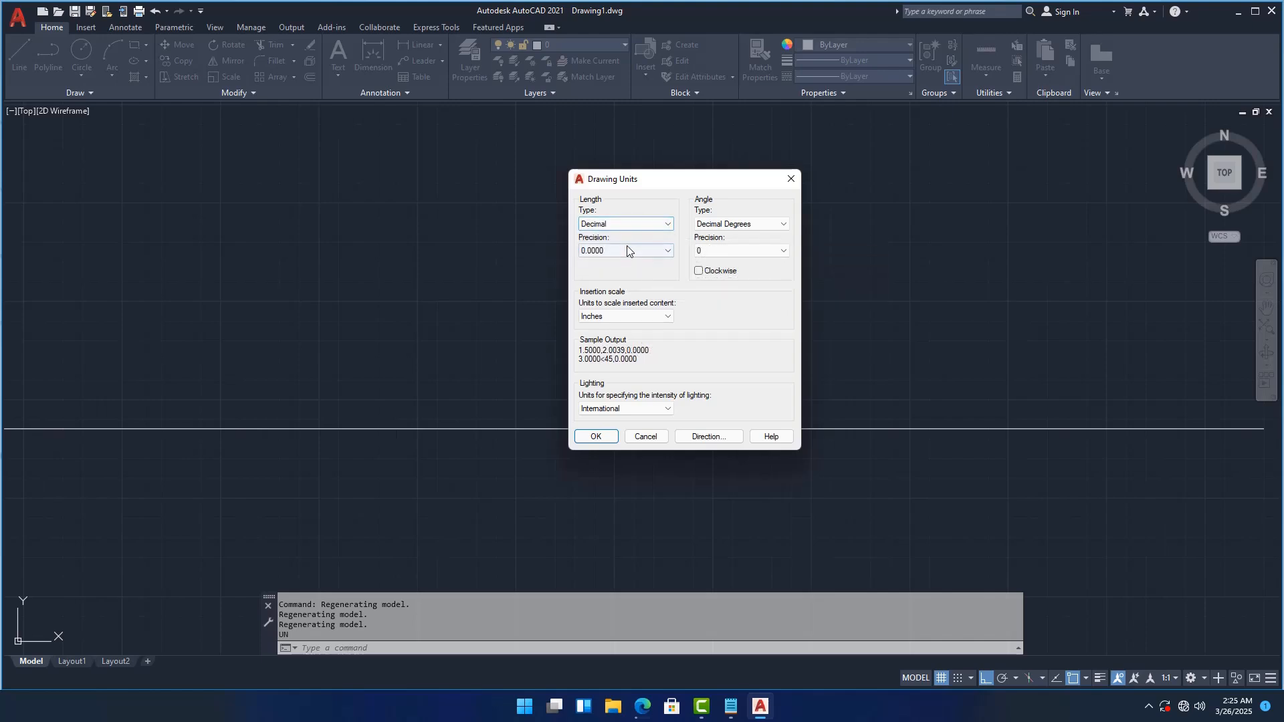
left_click(604, 436)
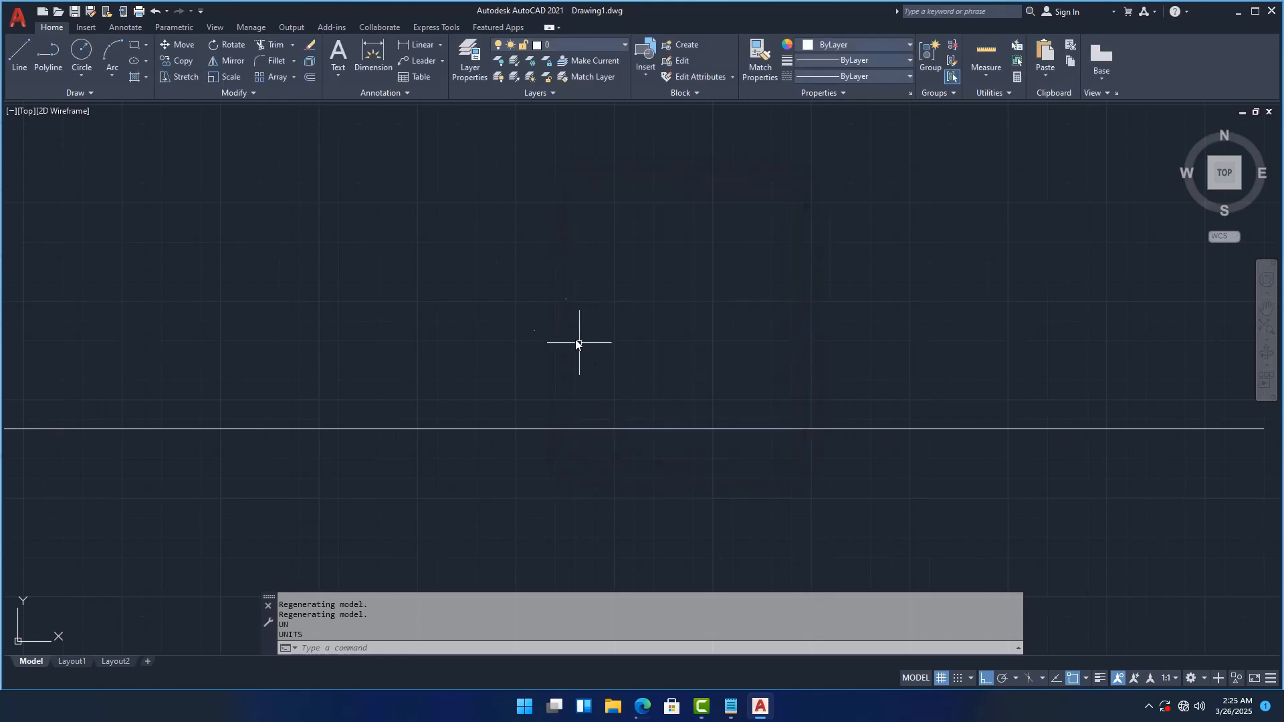
scroll(608, 391, "down", 5)
scroll(620, 386, "up", 3)
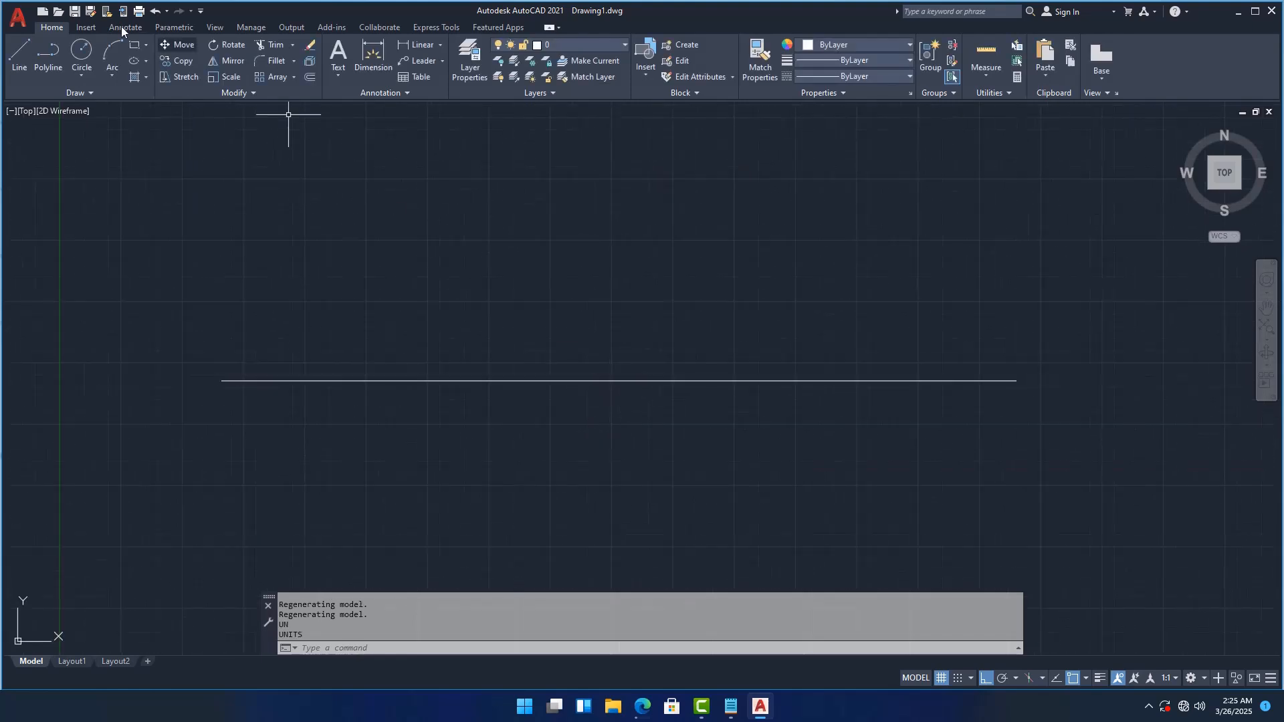
left_click(19, 57)
scroll(468, 321, "down", 6)
scroll(488, 321, "up", 5)
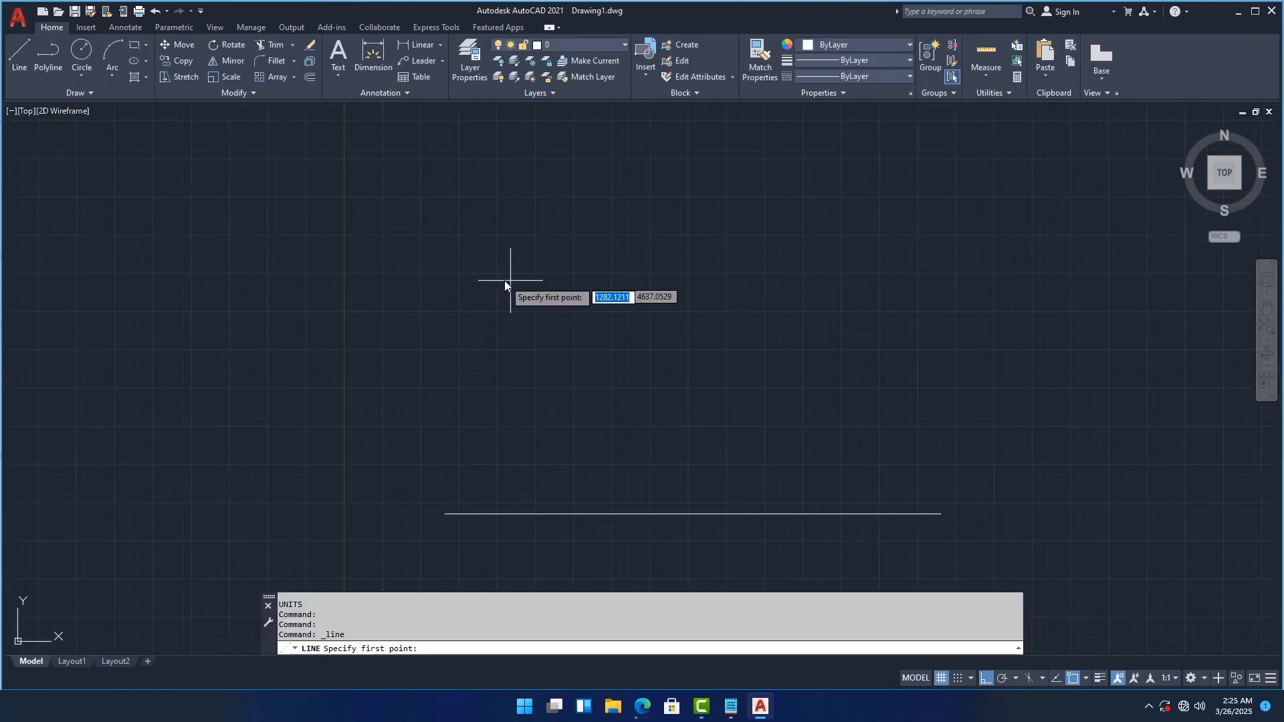
left_click(459, 299)
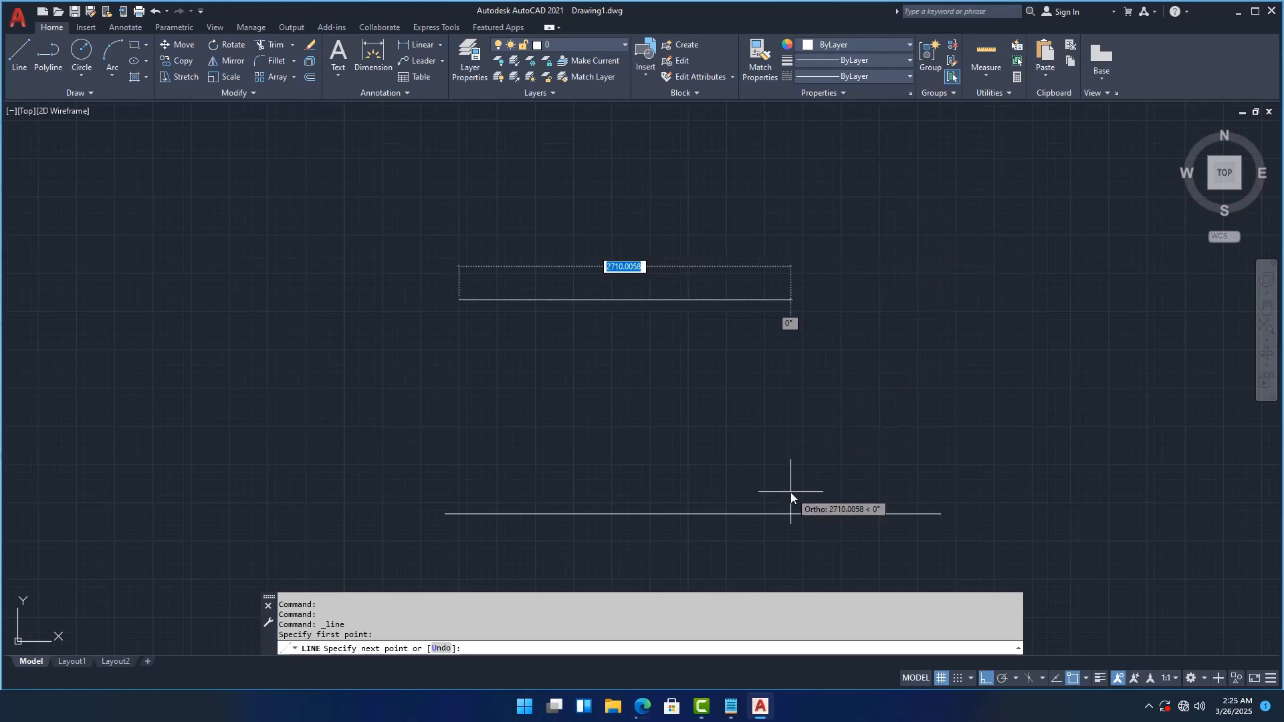
key("Escape")
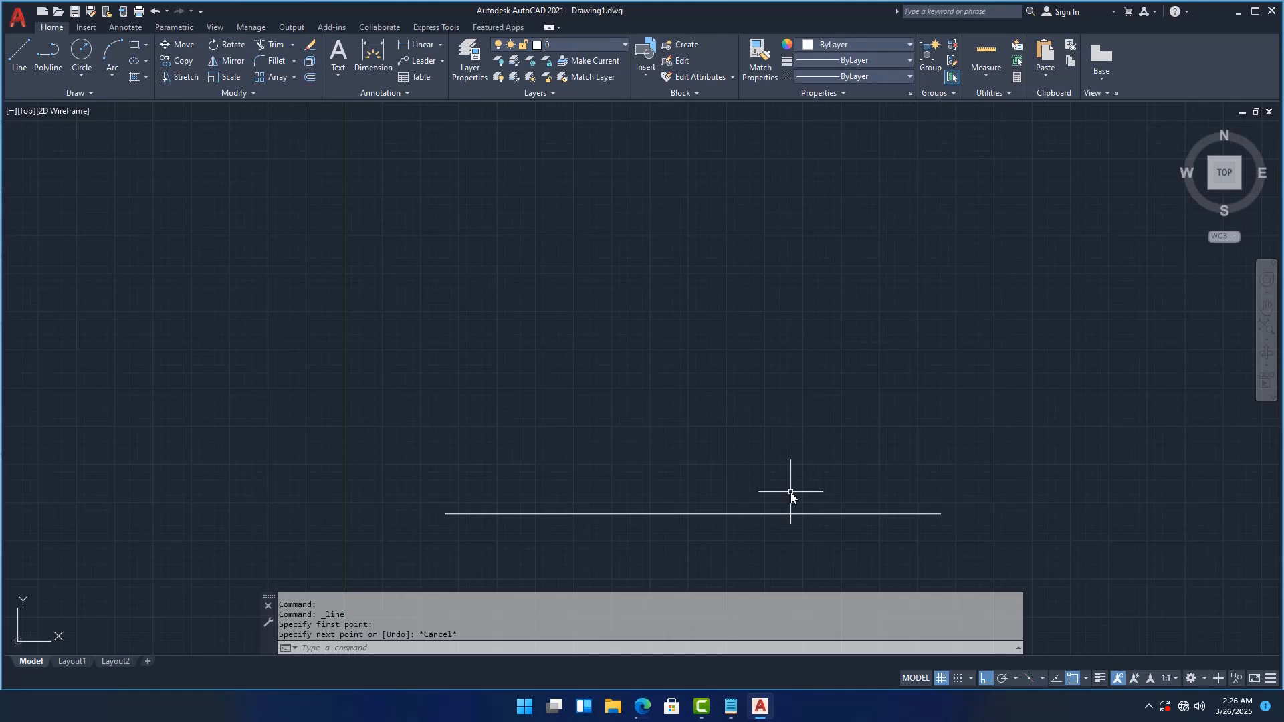
- Reopen the drawing units with the UN command and set the length precision to 0
left_click(624, 648)
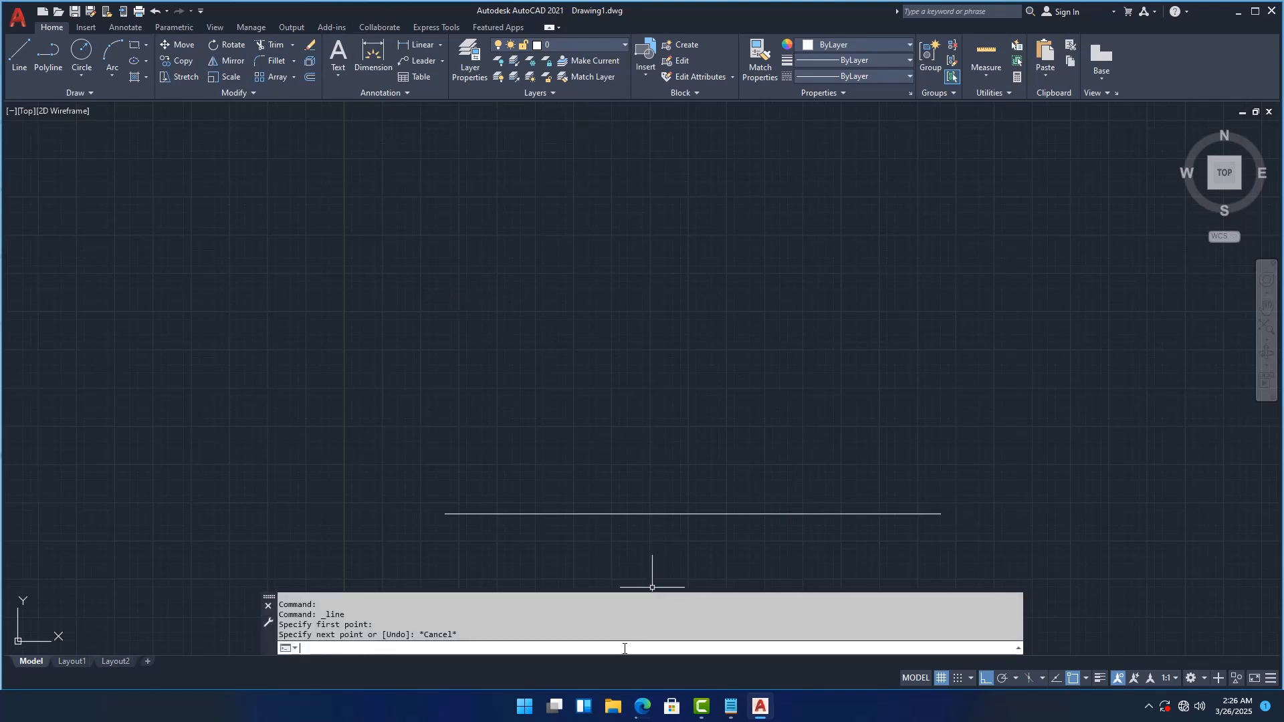
type("un")
key("Return")
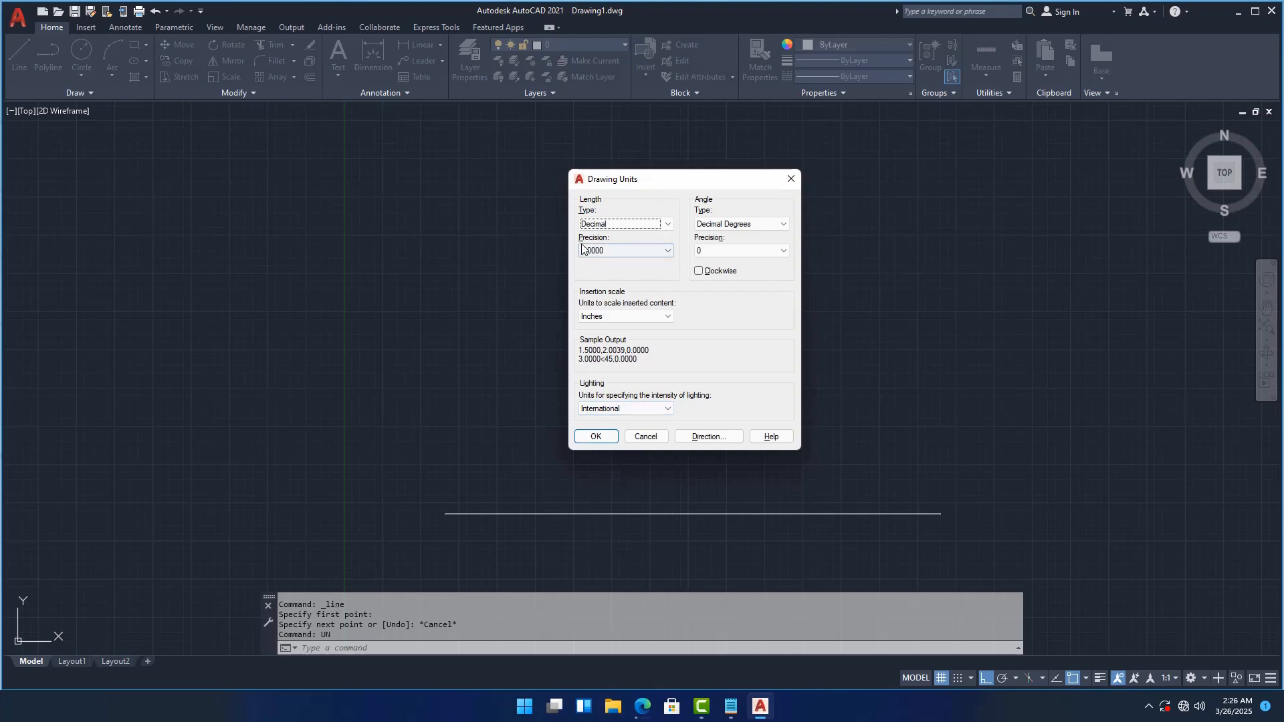
left_click(666, 254)
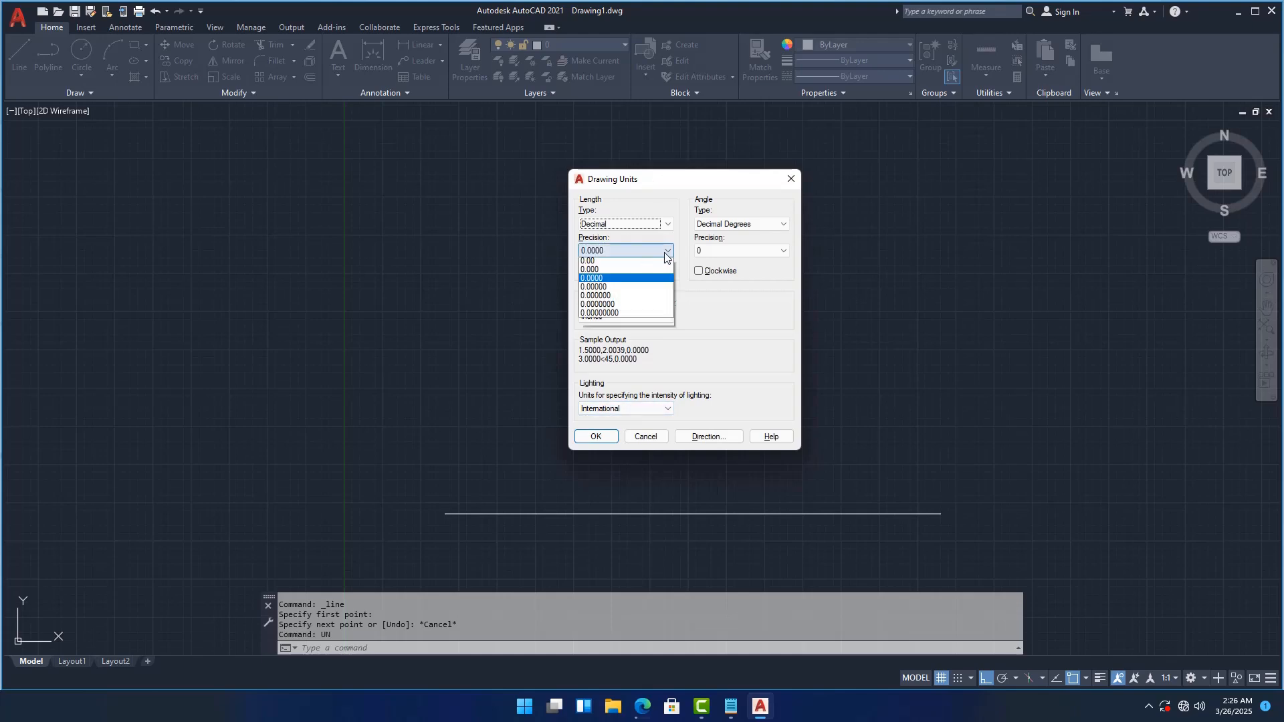
scroll(626, 263, "up", 1)
left_click(626, 261)
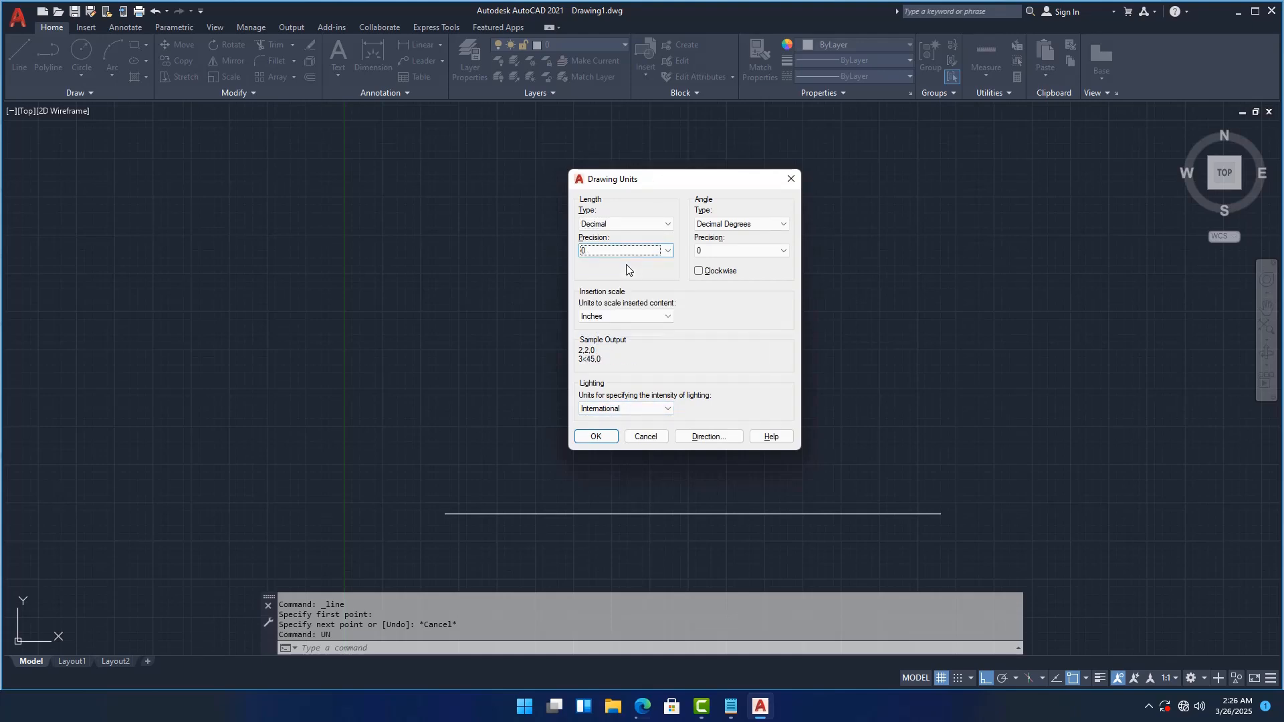
left_click(596, 437)
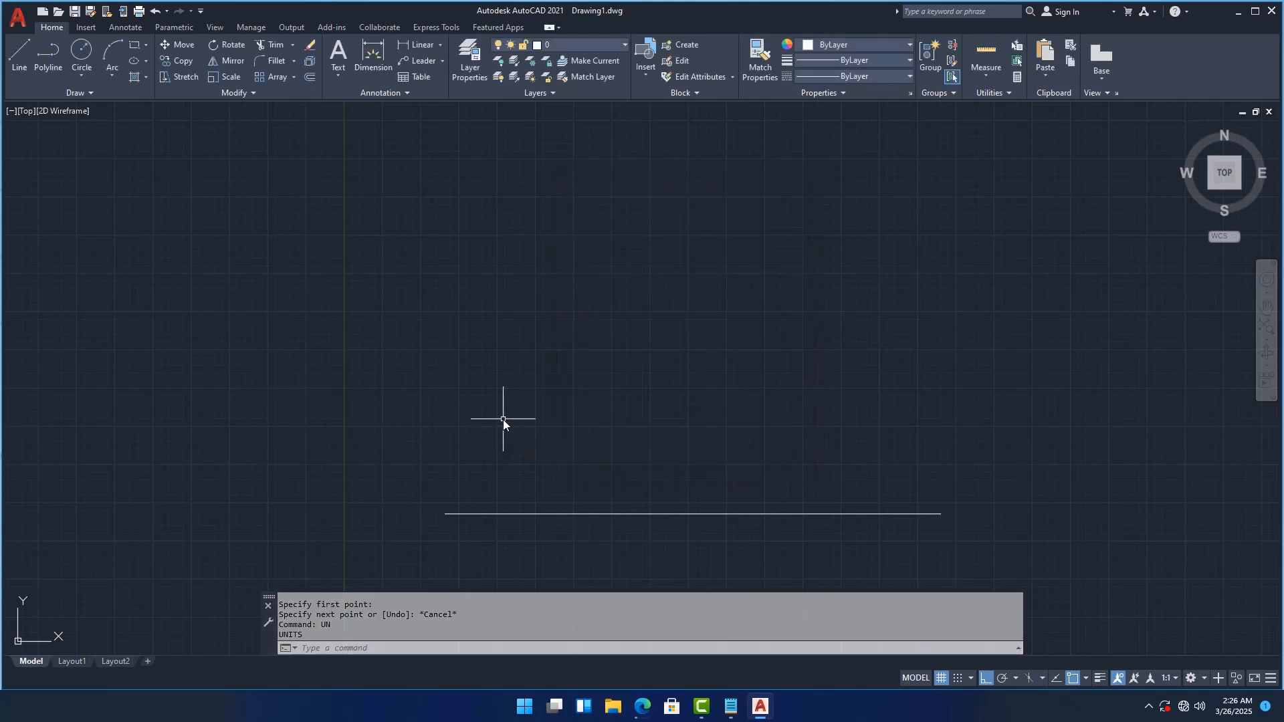
- Draw a horizontal line 1000 units long in the empty area to the right of the existing lines
scroll(527, 435, "down", 4)
scroll(530, 434, "up", 2)
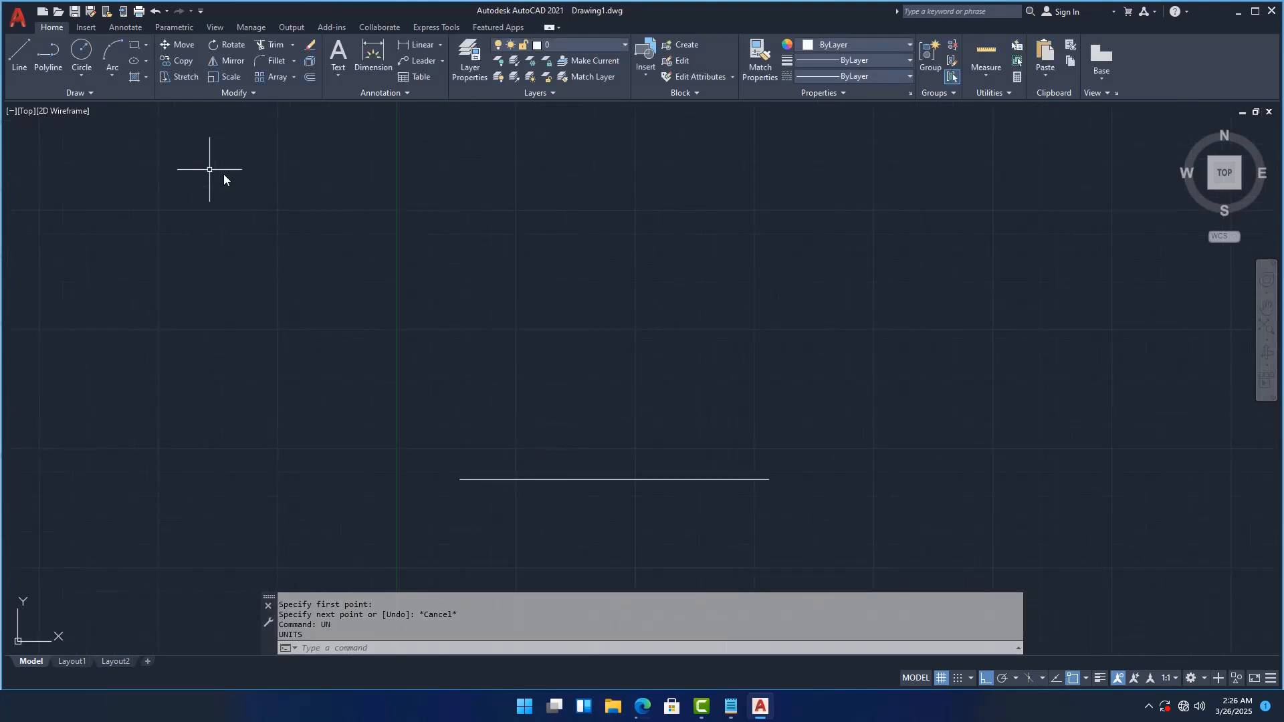
left_click(19, 56)
scroll(508, 482, "down", 5)
scroll(535, 456, "up", 3)
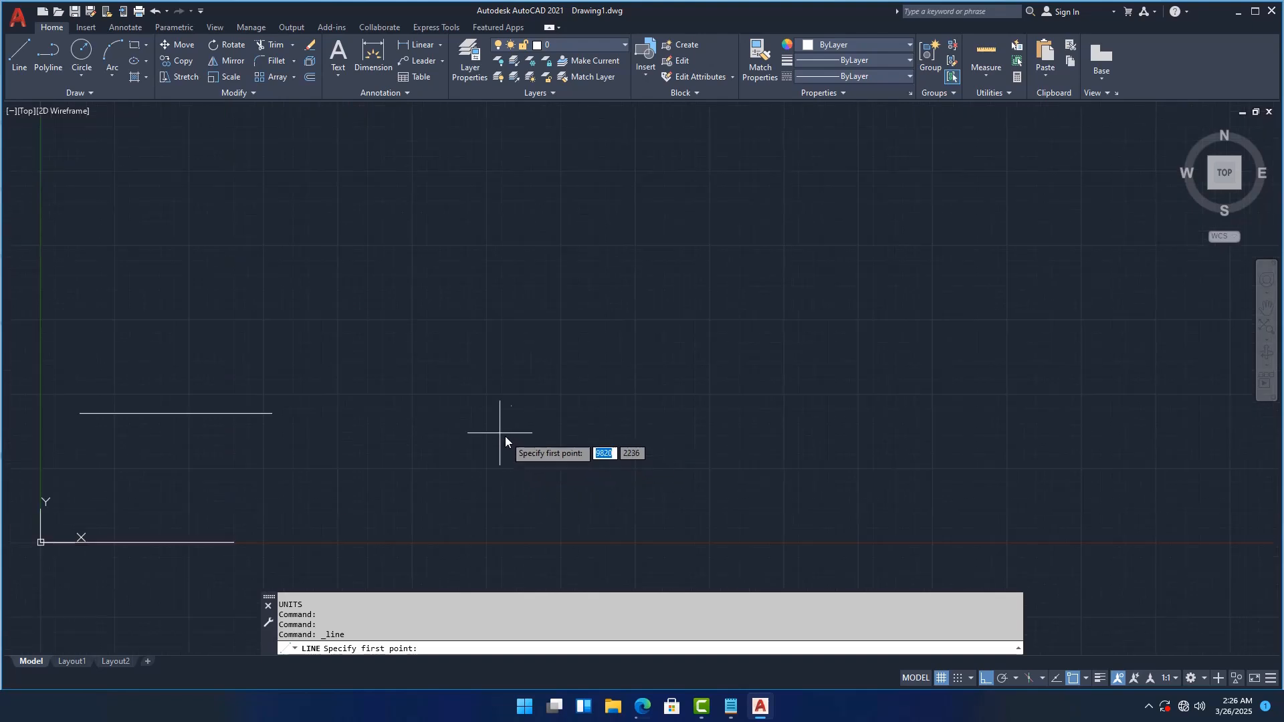
left_click(487, 396)
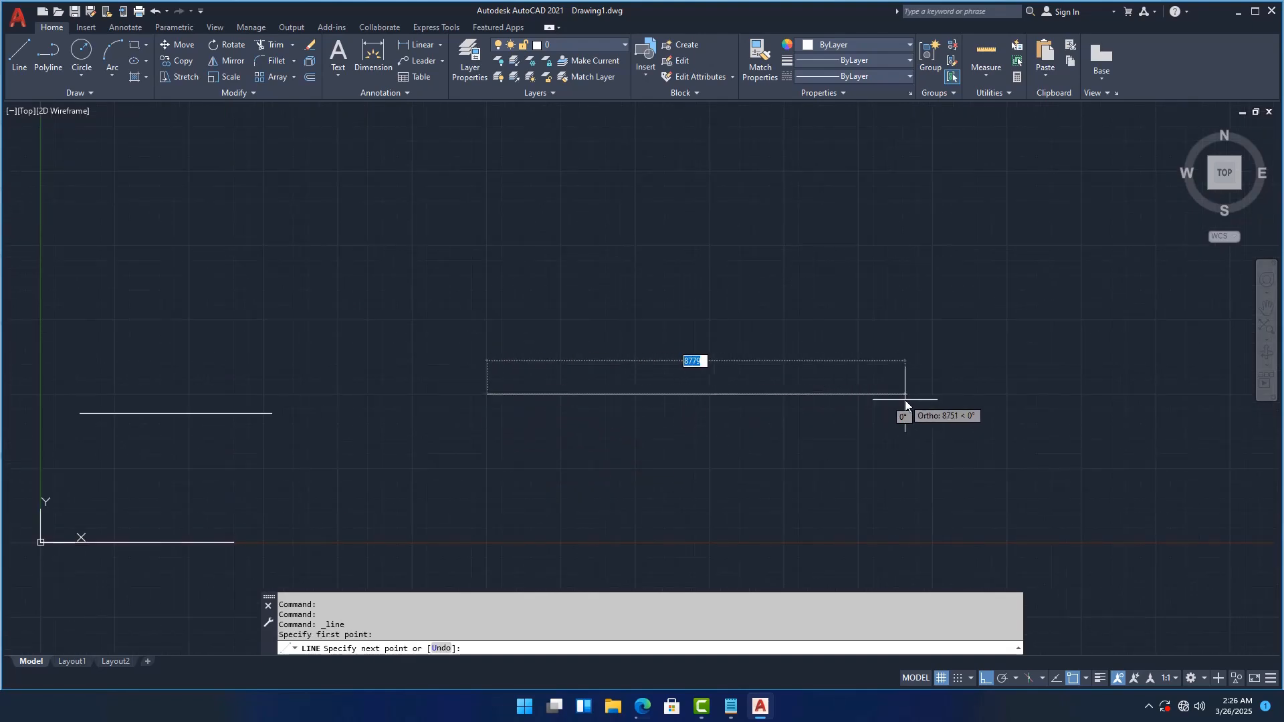
type("1000")
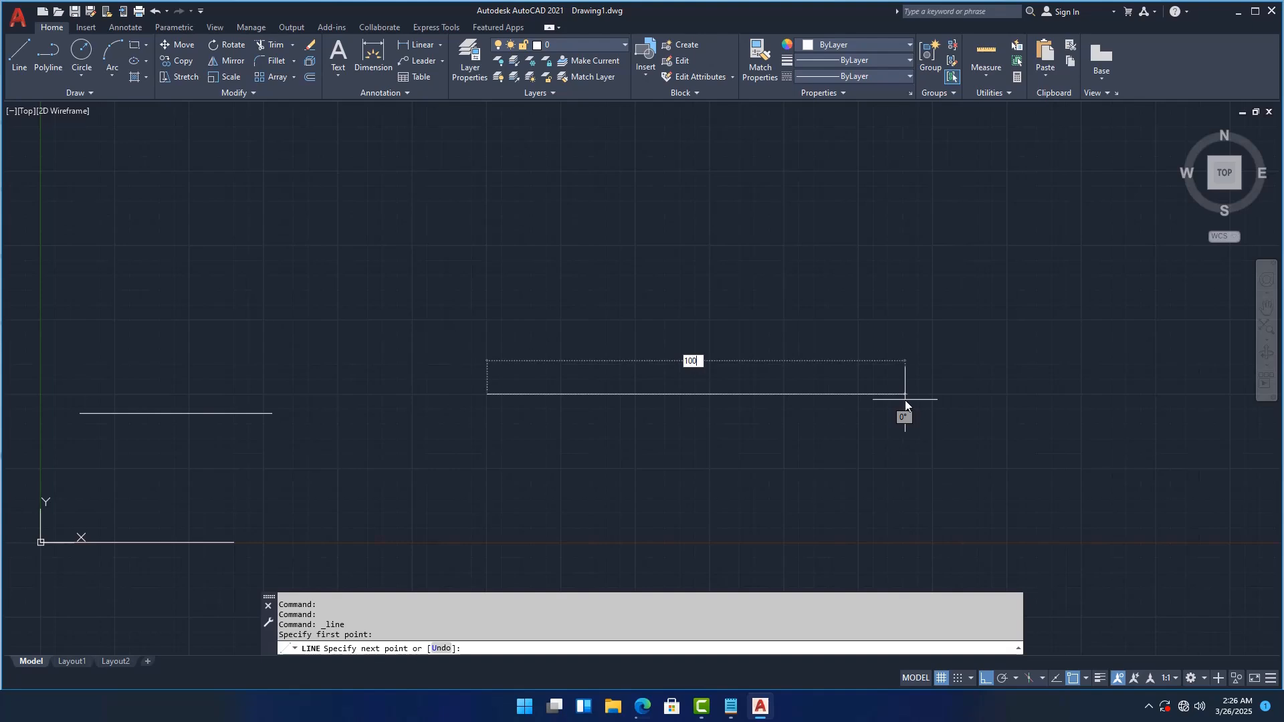
key("Return")
key("Return")
key("Return")
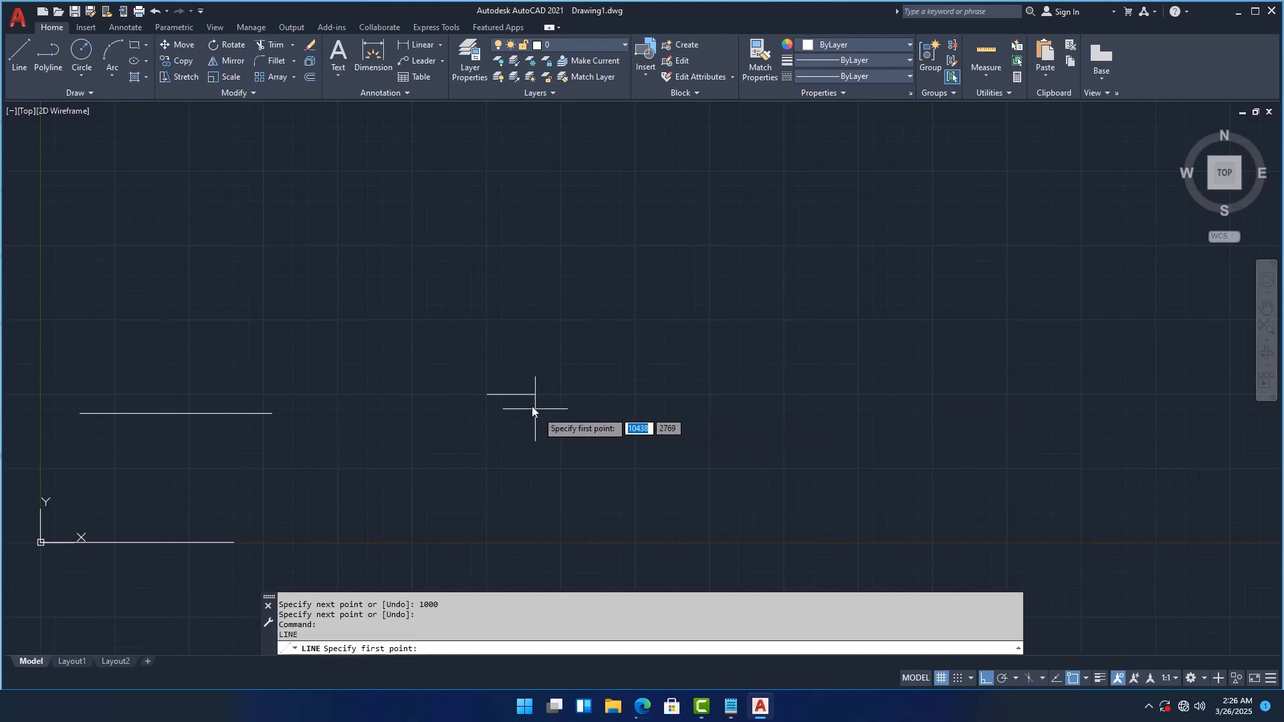
key("Escape")
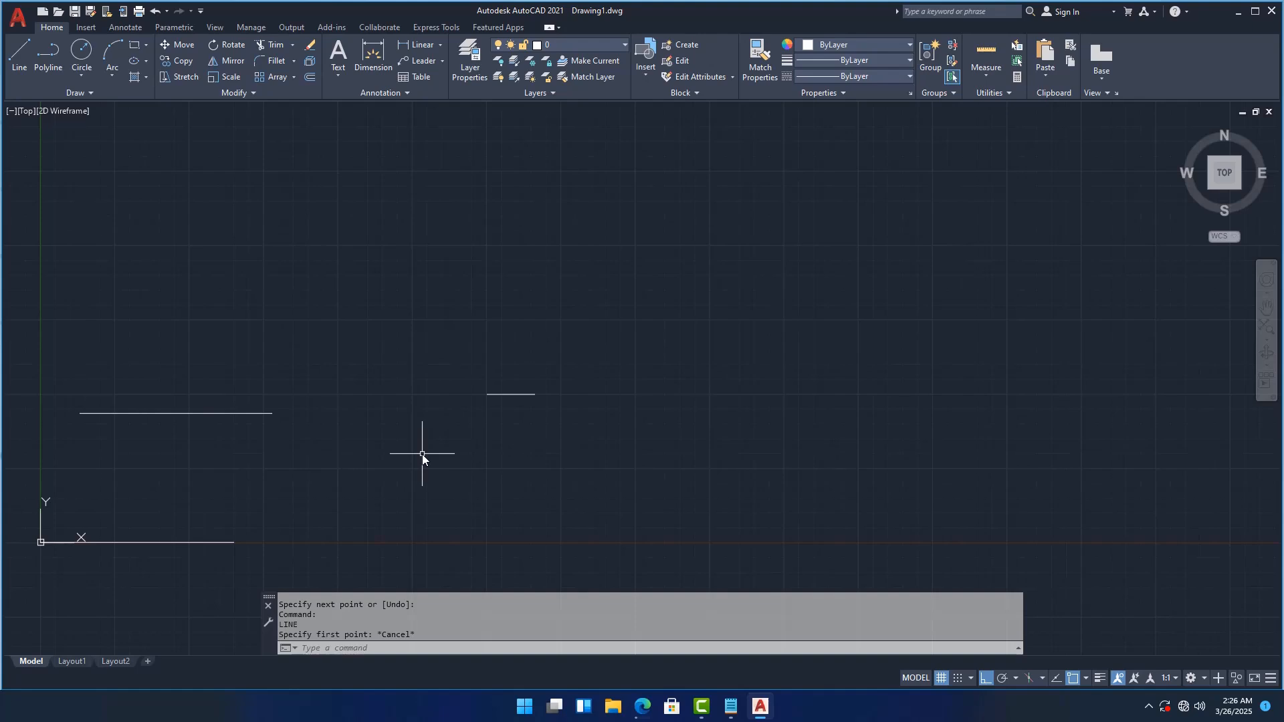
- Open the properties of the 1000-unit horizontal line to check its length and geometry
scroll(456, 379, "up", 4)
middle_click_drag(455, 378, 493, 350)
scroll(494, 348, "down", 3)
scroll(576, 366, "up", 4)
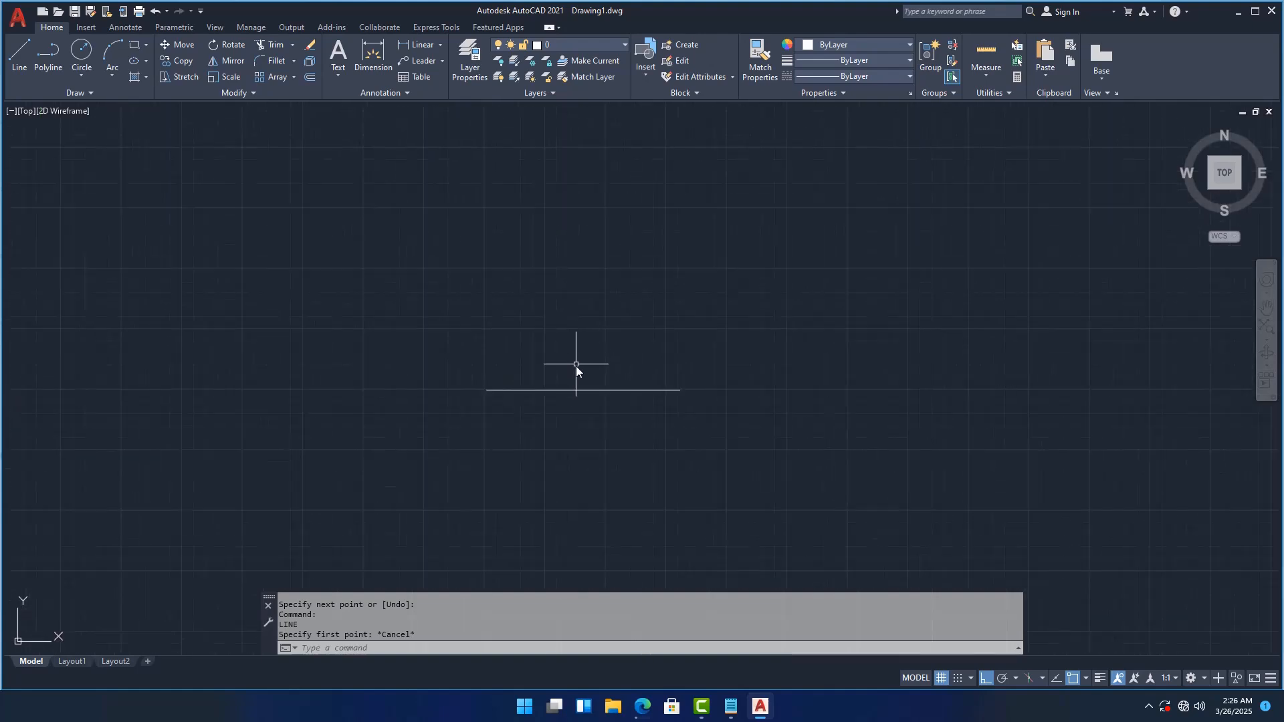
left_click(584, 398)
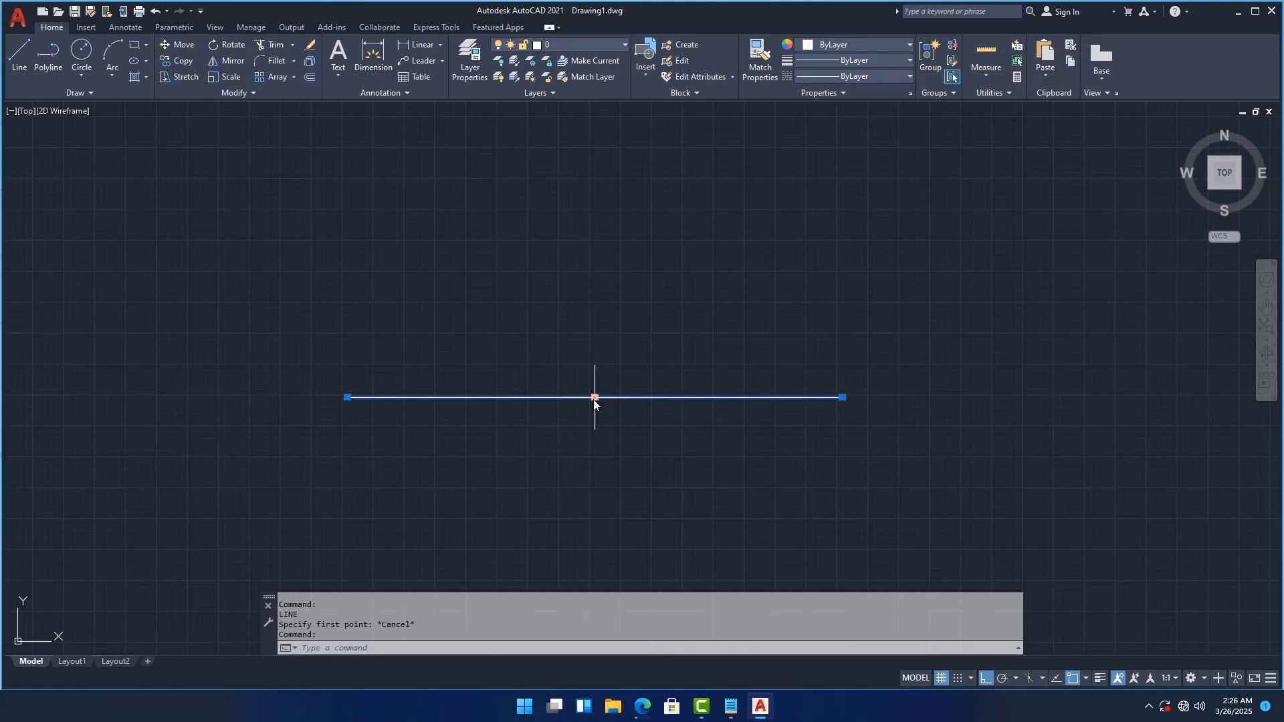
right_click(593, 399)
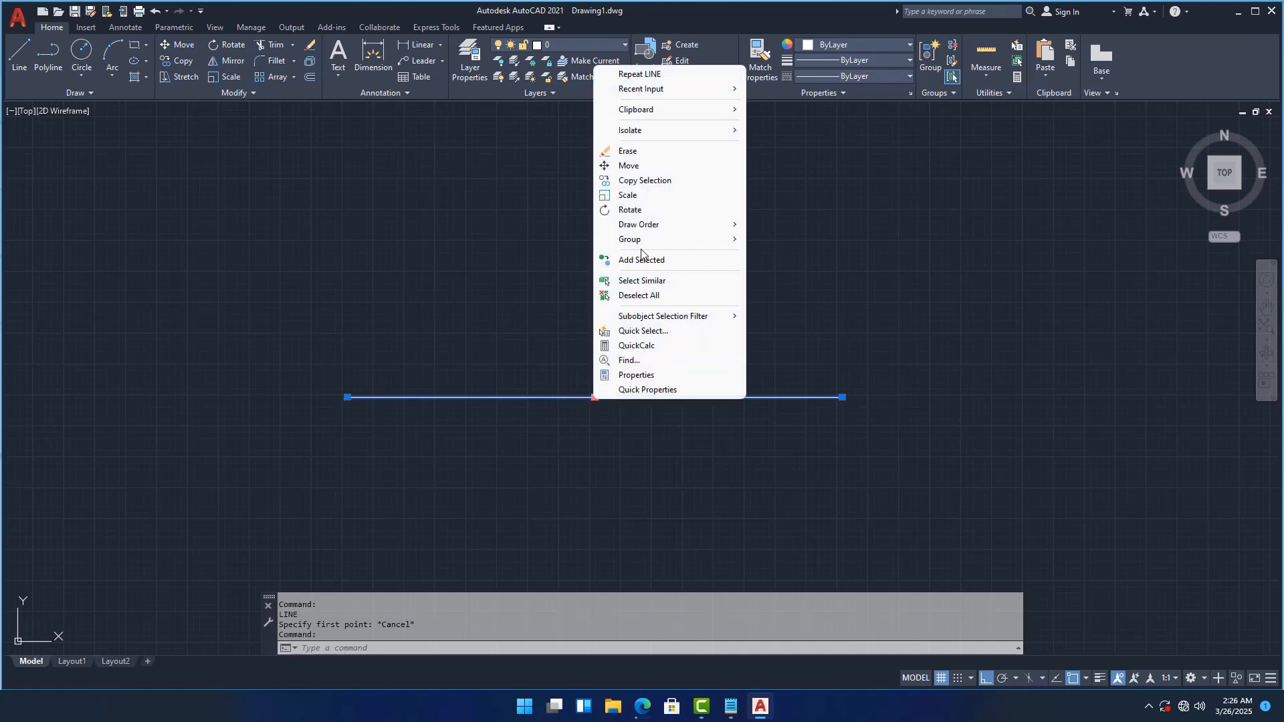
left_click(627, 377)
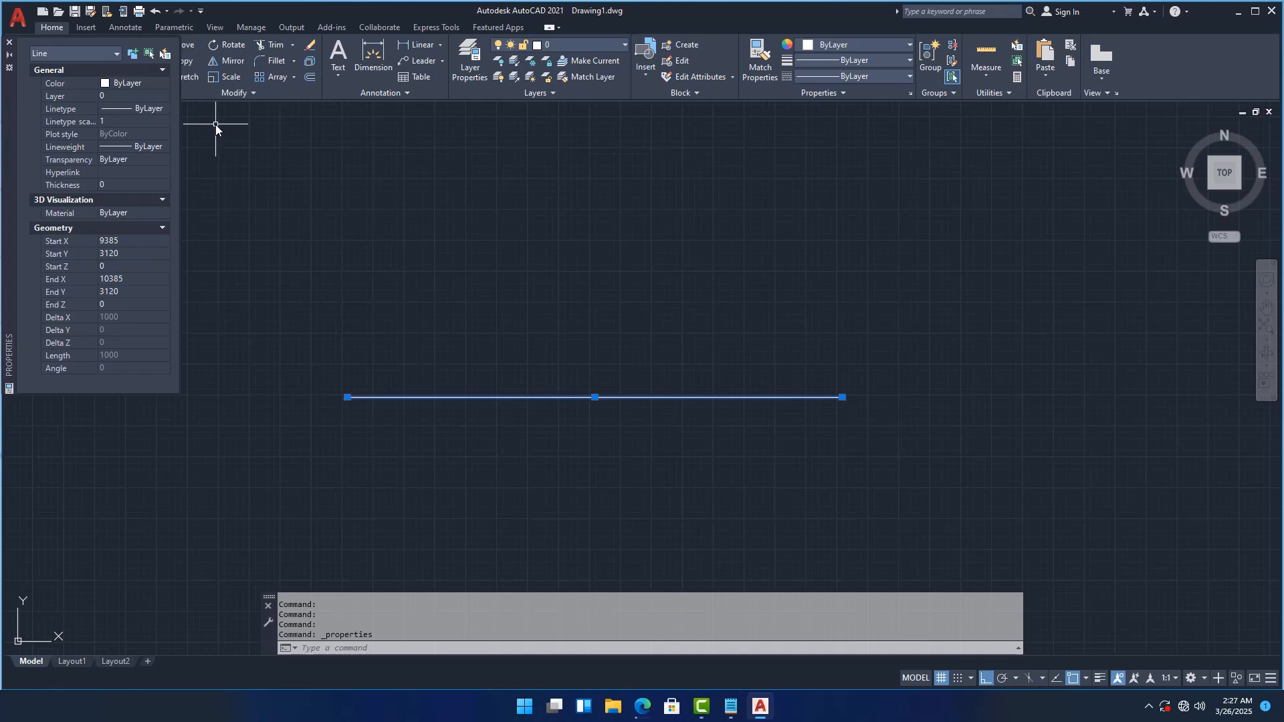
- Turn on object snap tracking, deselect the line and close its properties
key("F11")
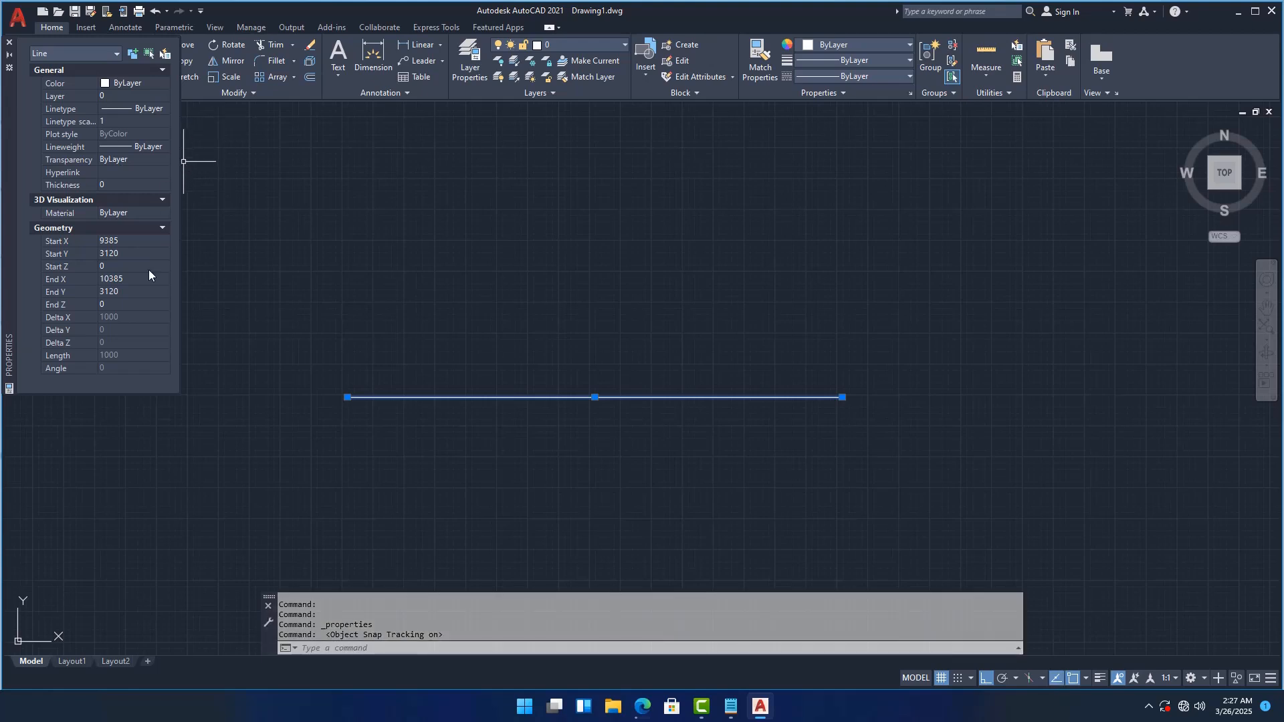
key("Escape")
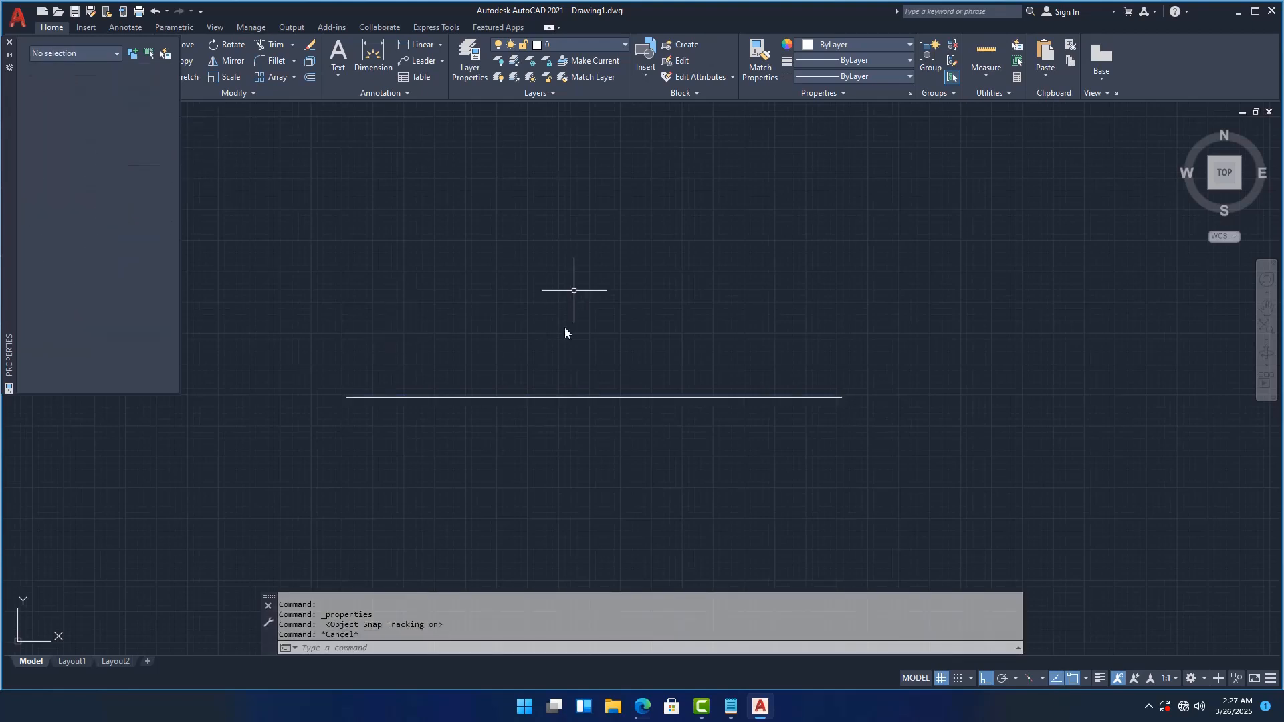
left_click(10, 42)
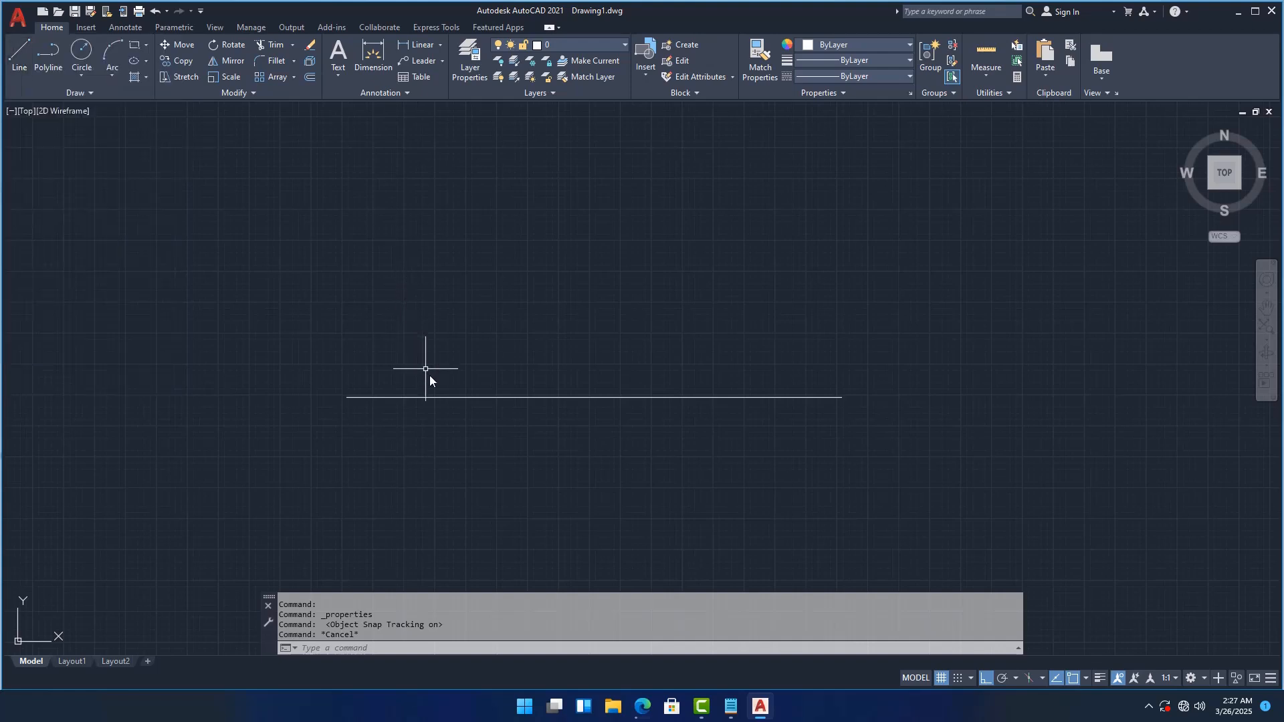
- Draw a vertical line 1000 units upward from the left endpoint of the horizontal 1000-unit line
left_click(19, 55)
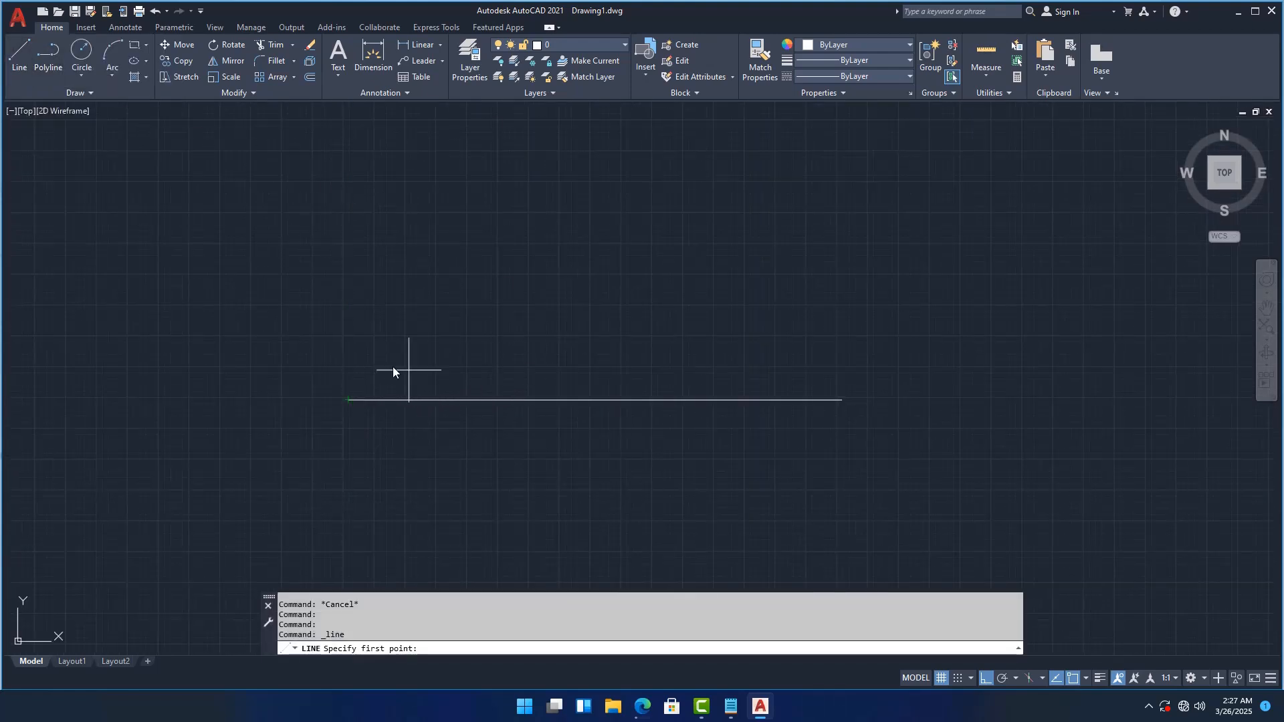
left_click(349, 400)
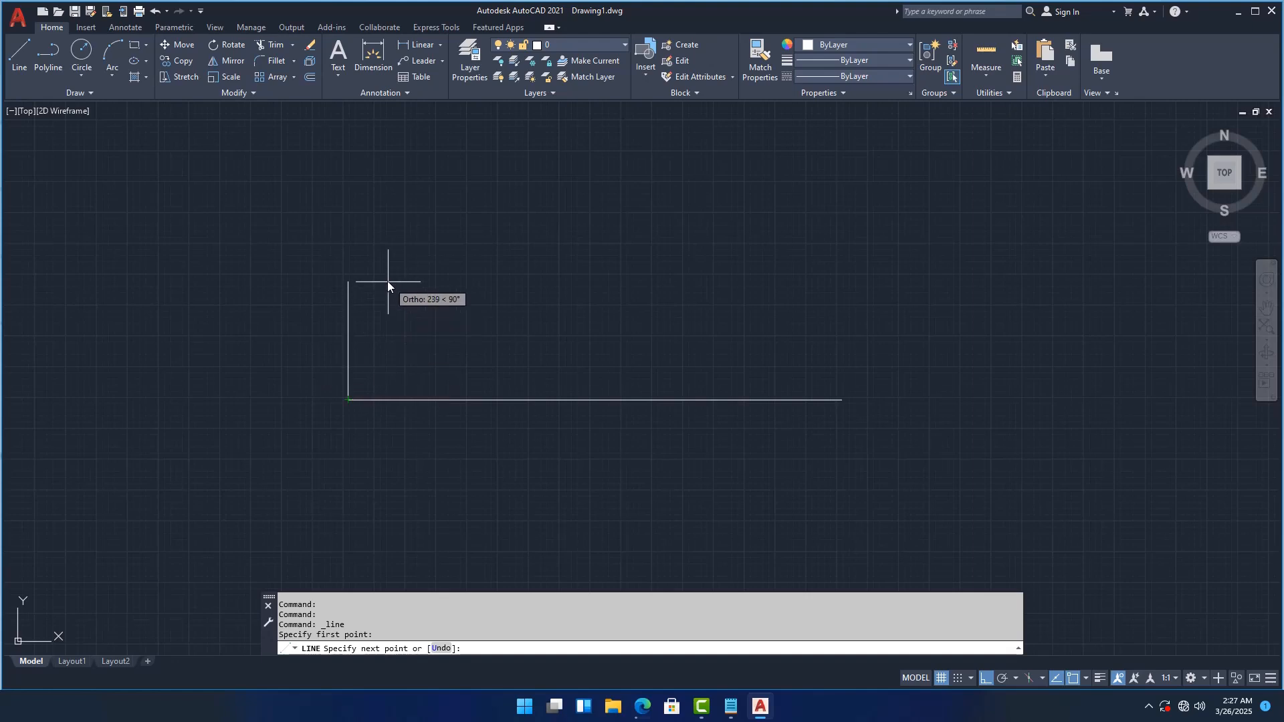
scroll(374, 375, "down", 5)
scroll(395, 373, "up", 4)
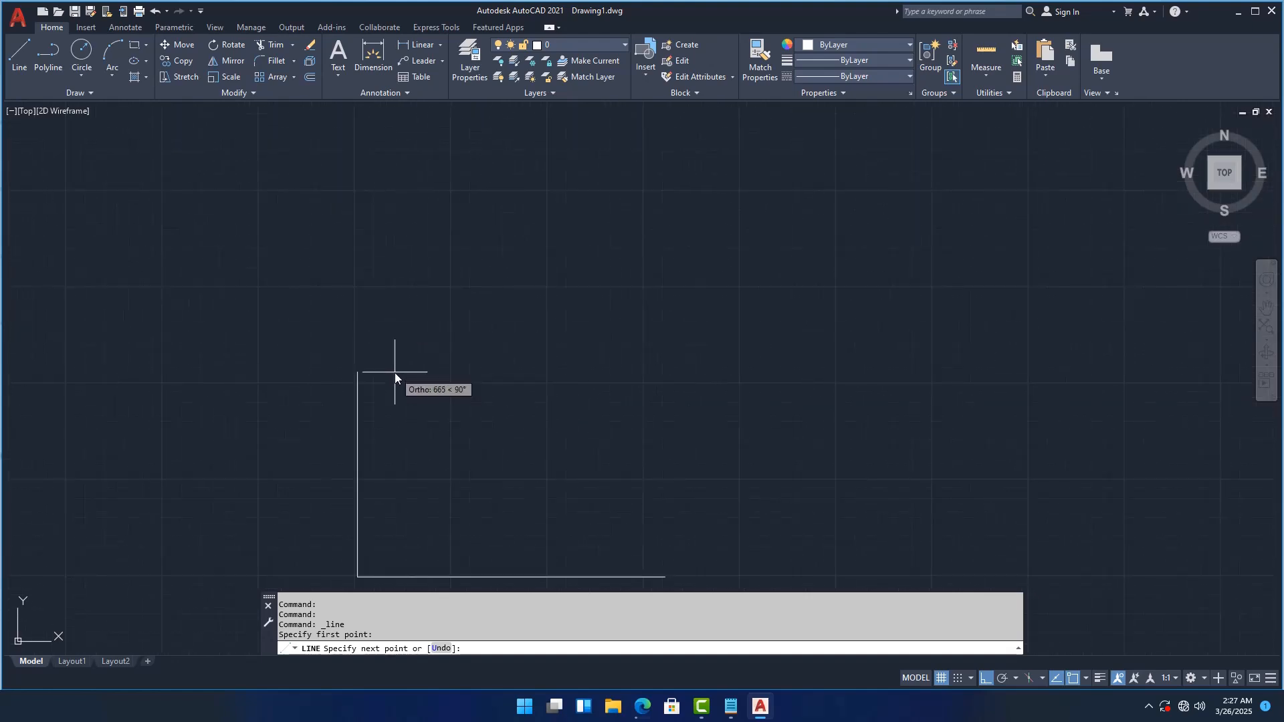
type("1000")
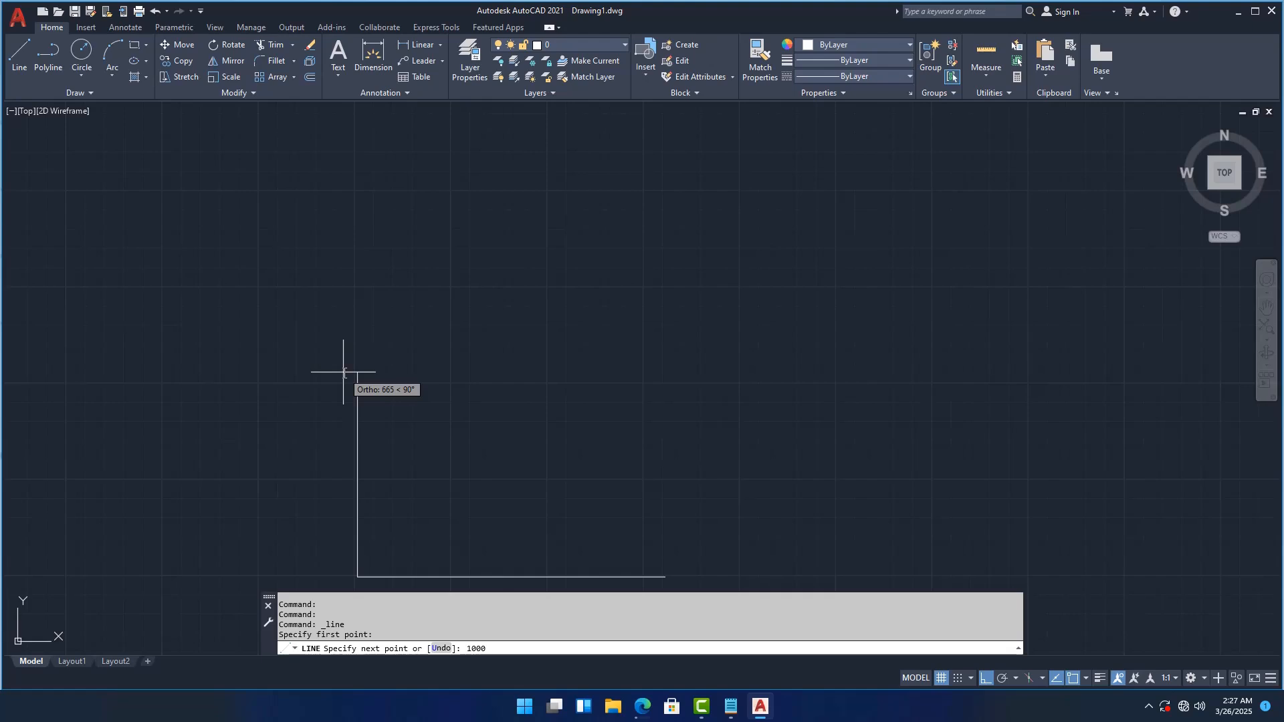
type("00")
key("BackSpace")
key("Return")
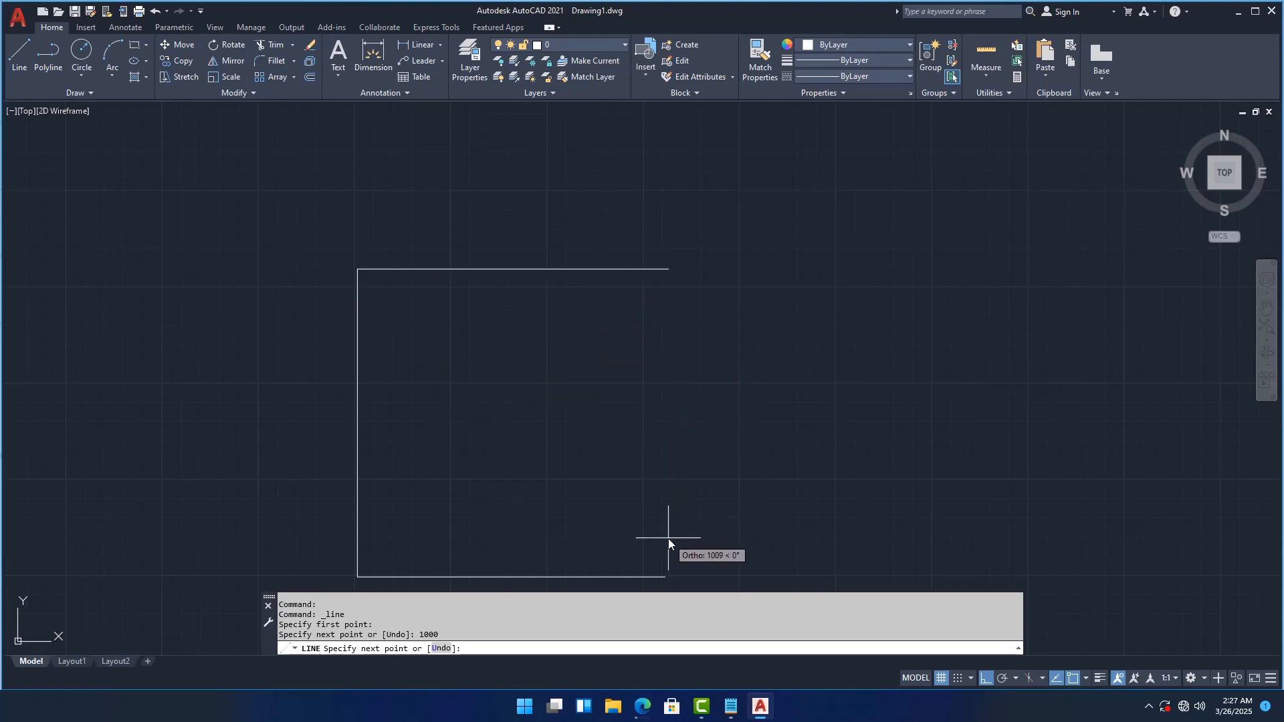
- Continue with a 1000-unit top side to the right and a vertical side down to the base line's right endpoint, completing the square
type("1000")
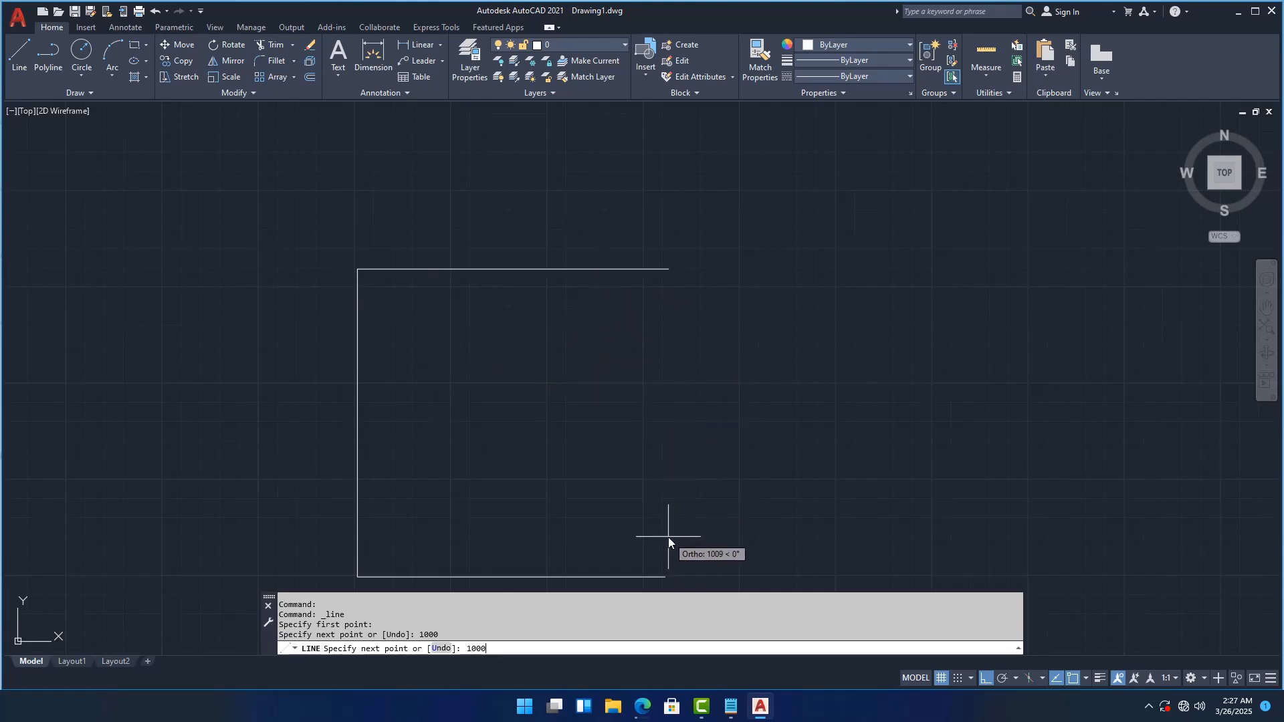
key("Return")
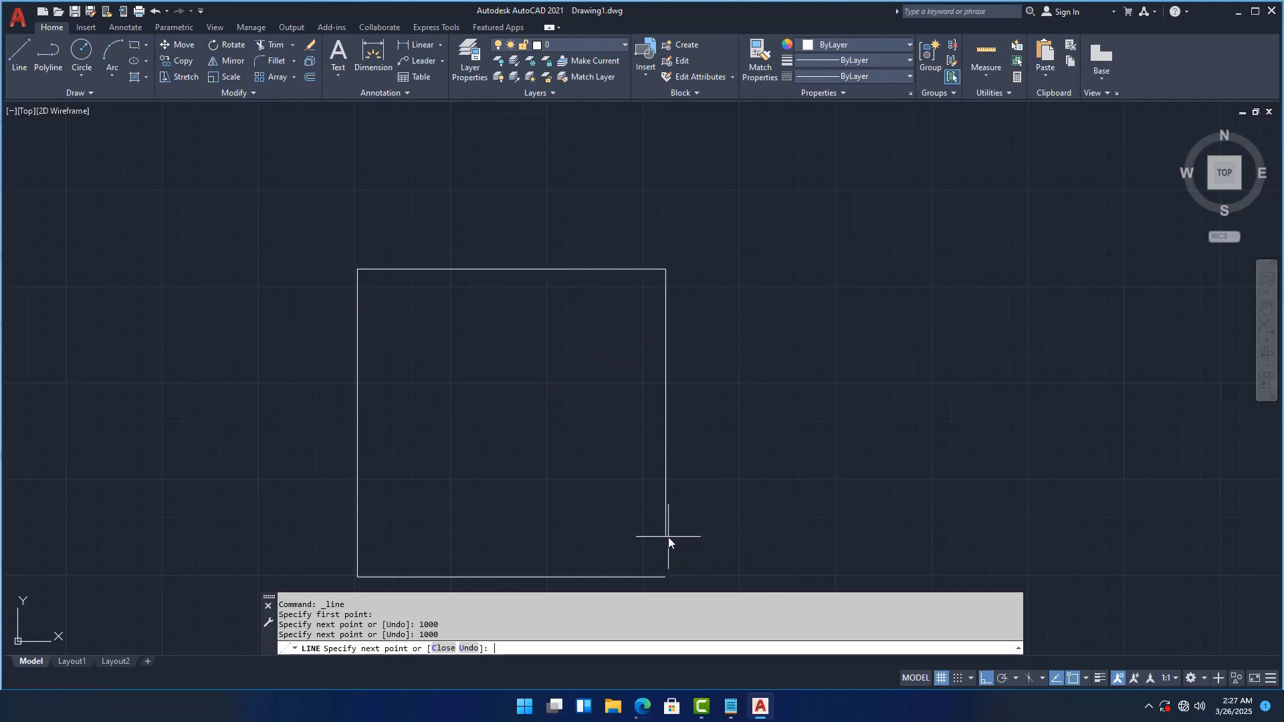
left_click(667, 583)
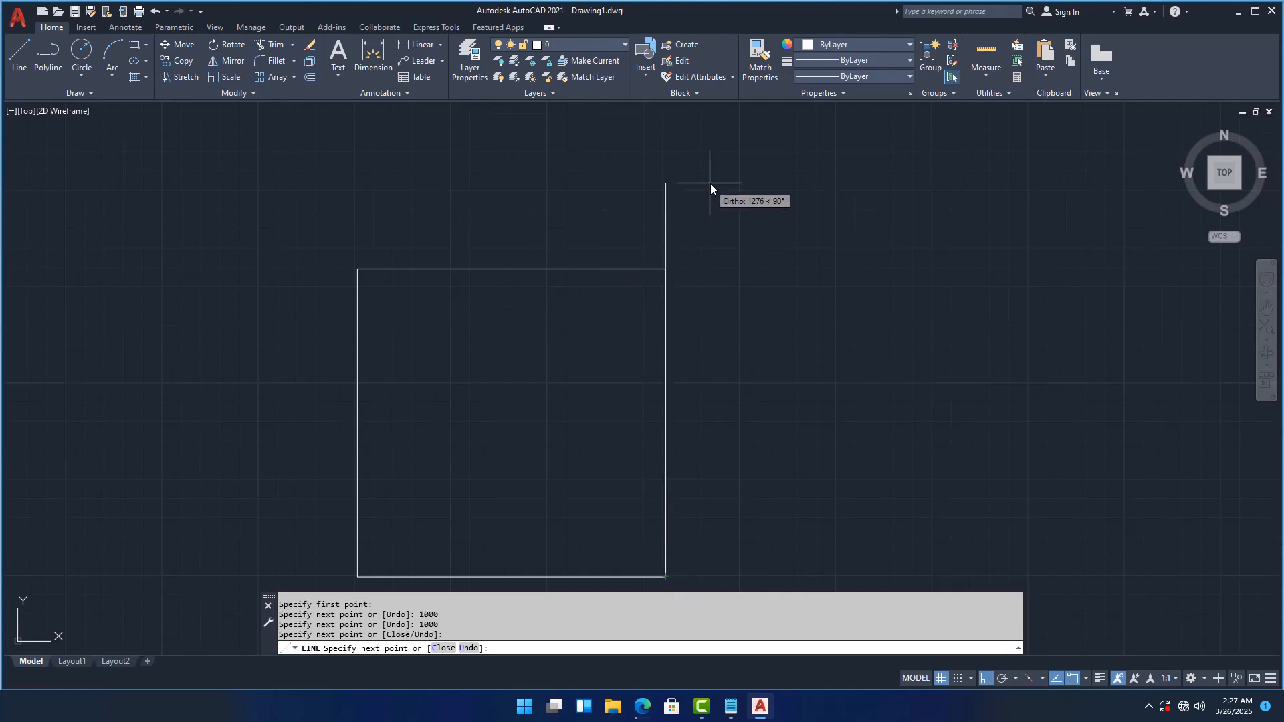
key("Escape")
scroll(569, 257, "down", 2)
scroll(568, 274, "up", 2)
middle_click_drag(634, 332, 738, 372)
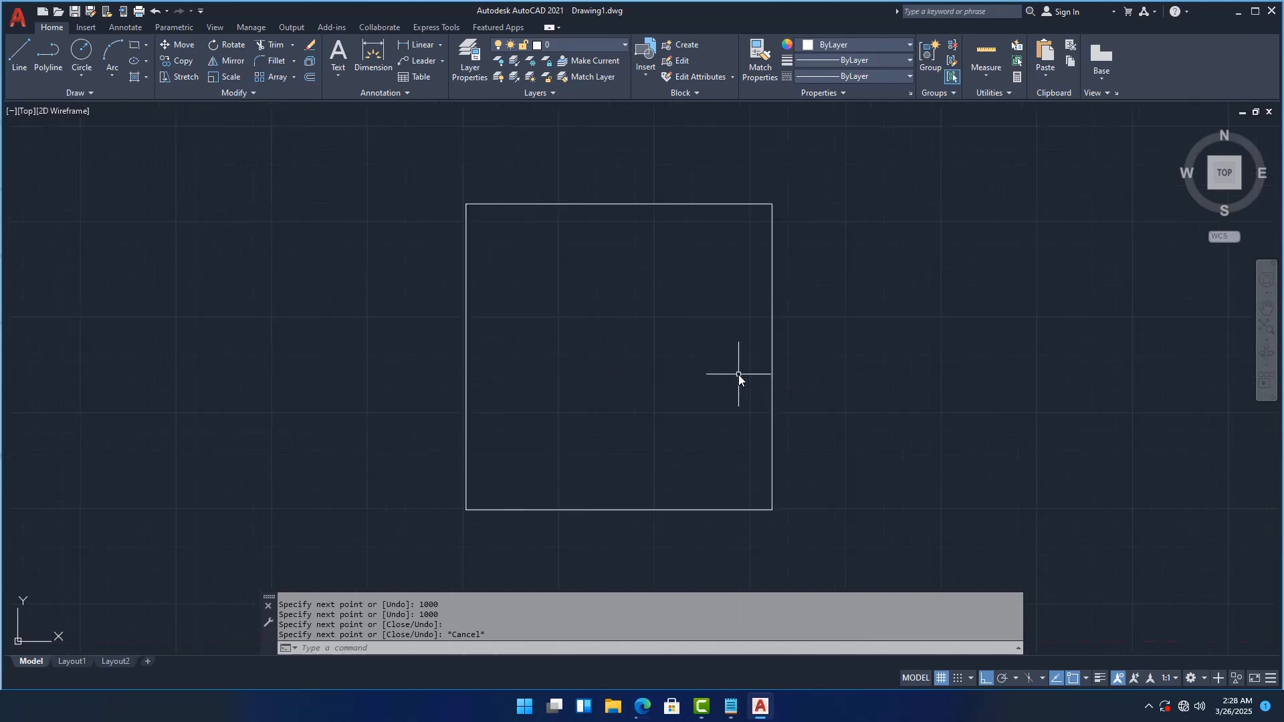
scroll(562, 309, "down", 2)
scroll(561, 309, "down", 2)
scroll(565, 302, "up", 2)
scroll(474, 331, "up", 2)
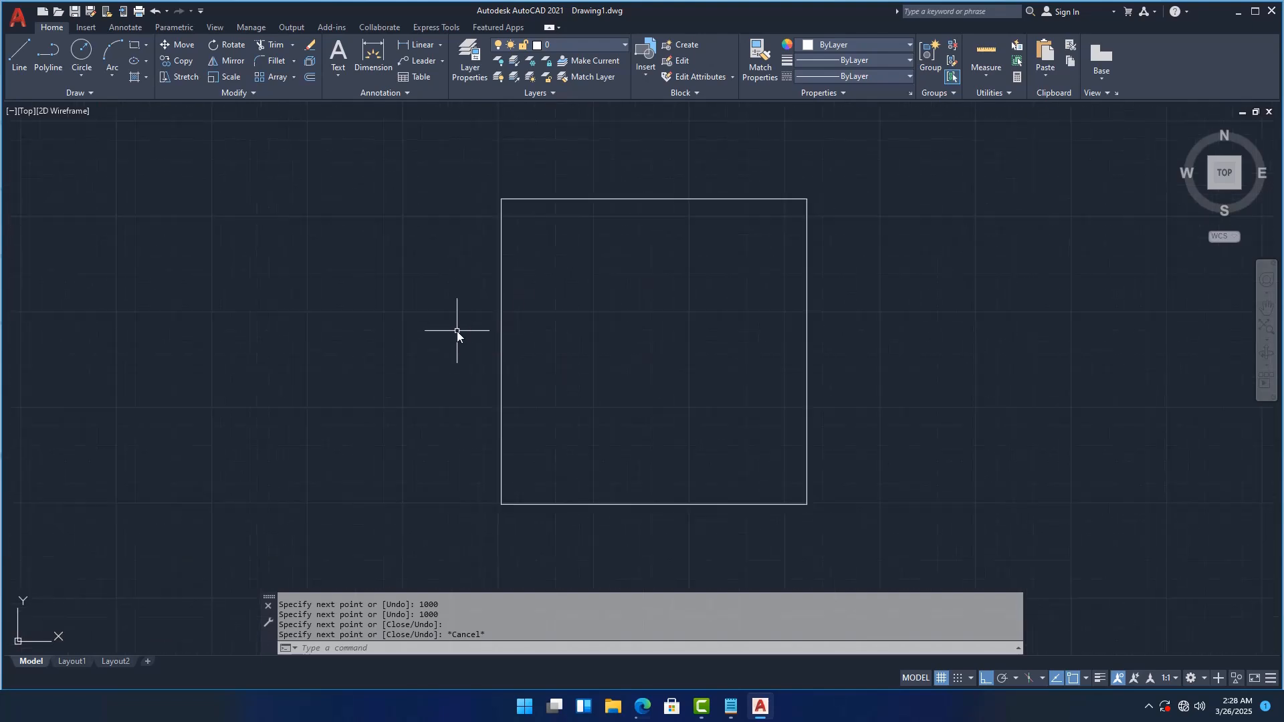
- With dynamic input on, draw a horizontal line 1000 units long to the right of the square, level with its bottom side
scroll(458, 332, "down", 6)
scroll(606, 337, "up", 4)
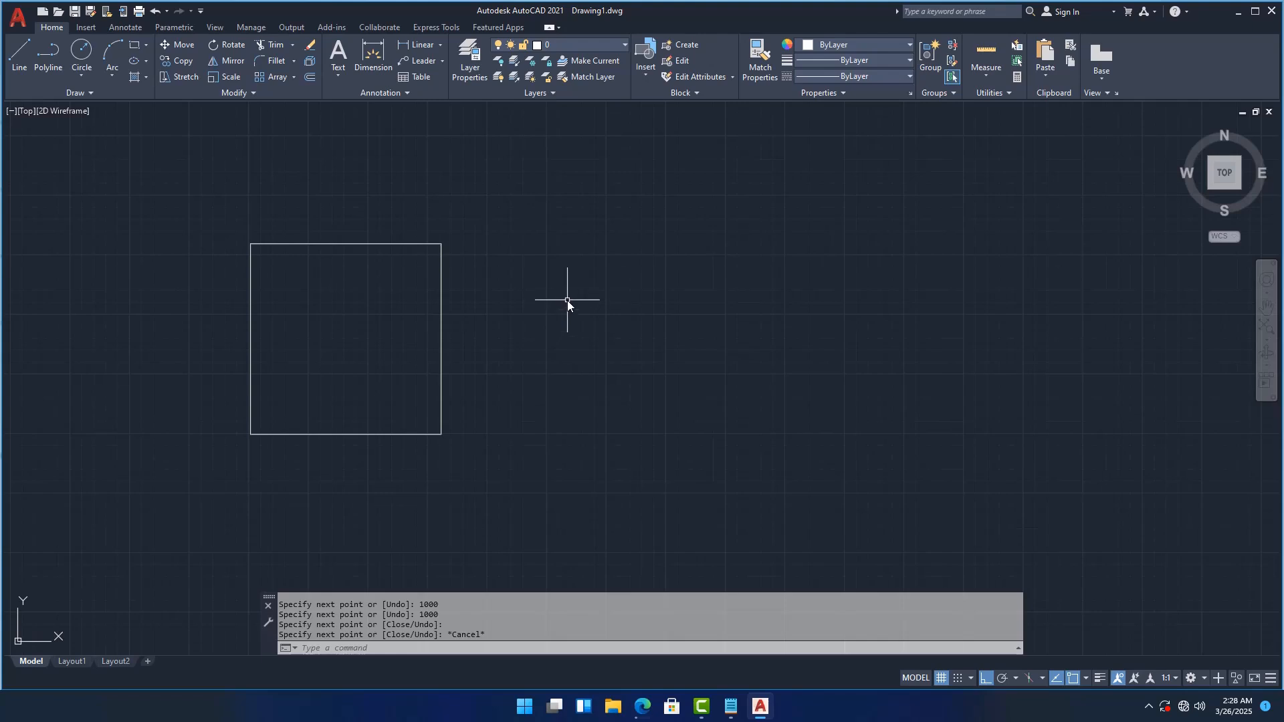
left_click(20, 60)
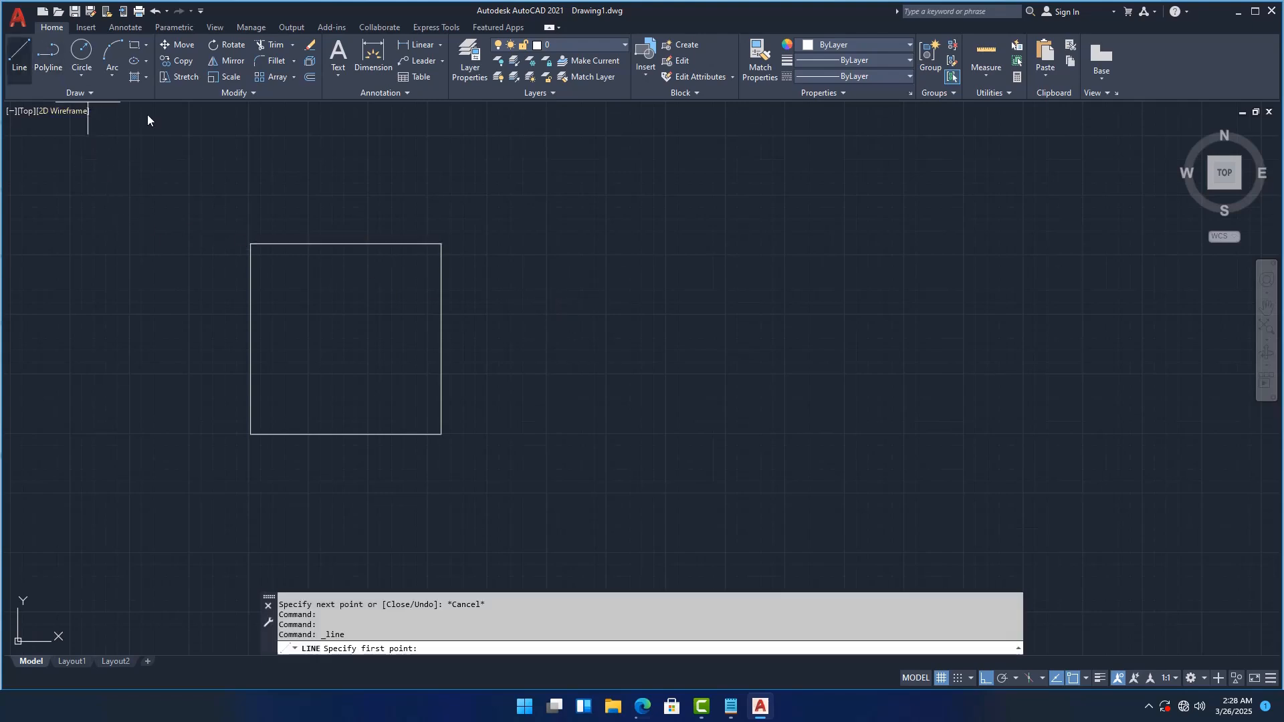
scroll(564, 447, "down", 4)
scroll(583, 442, "up", 2)
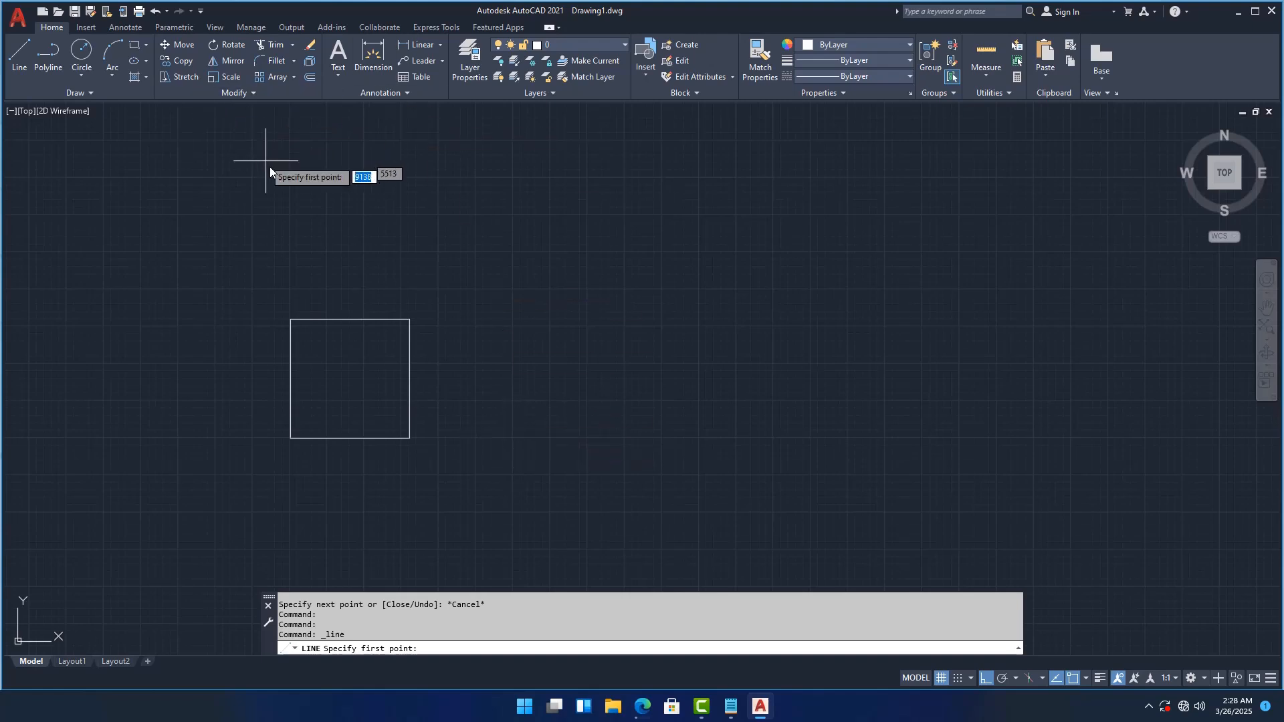
left_click(20, 62)
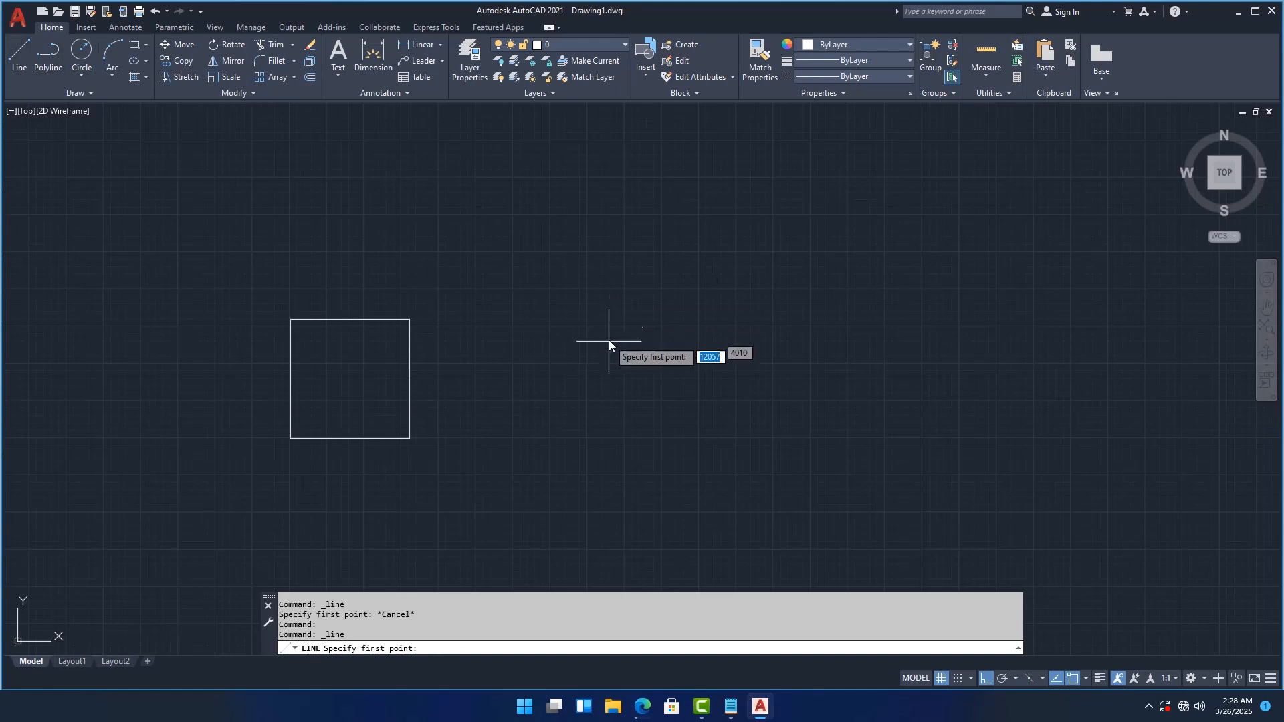
left_click(545, 438)
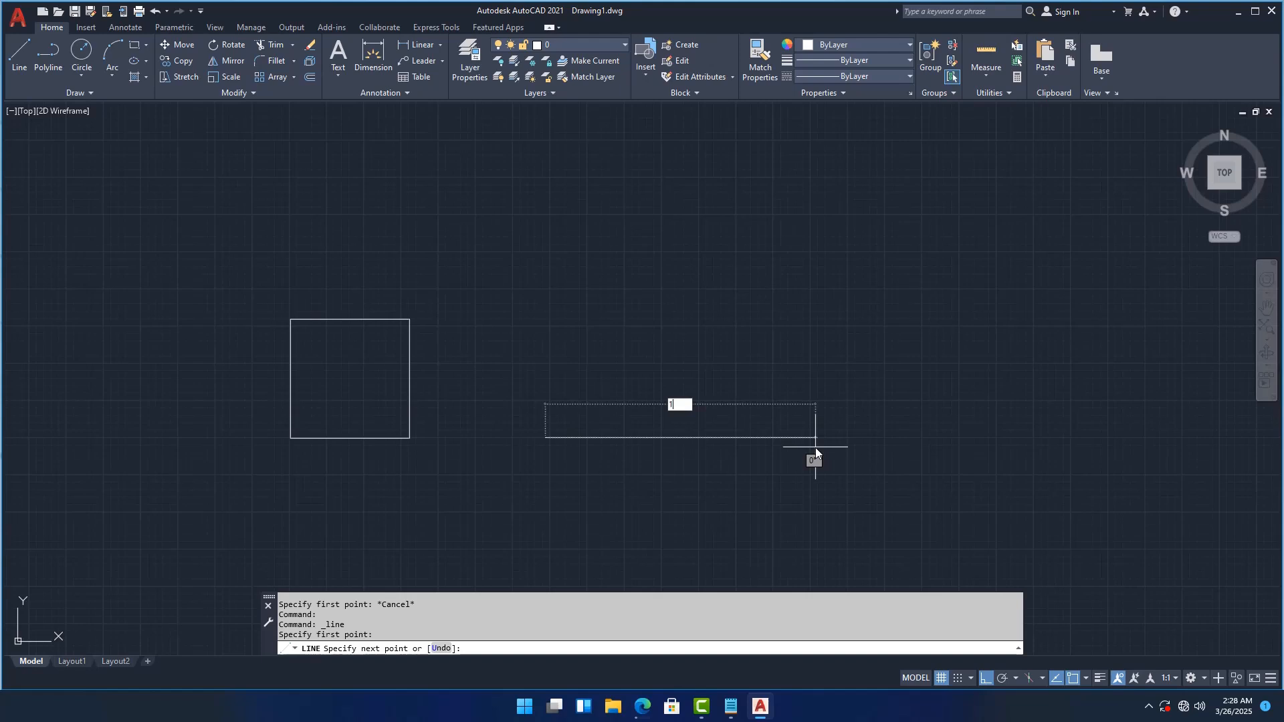
type("1000")
key("Return")
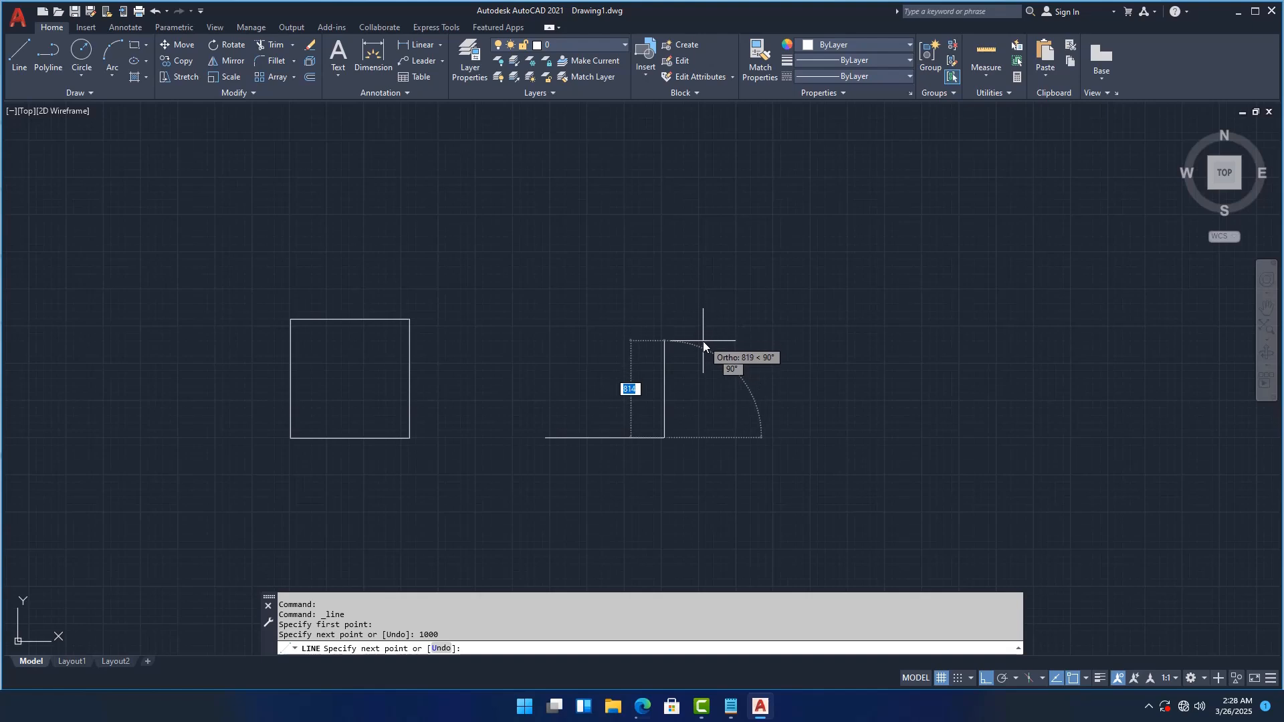
key("Escape")
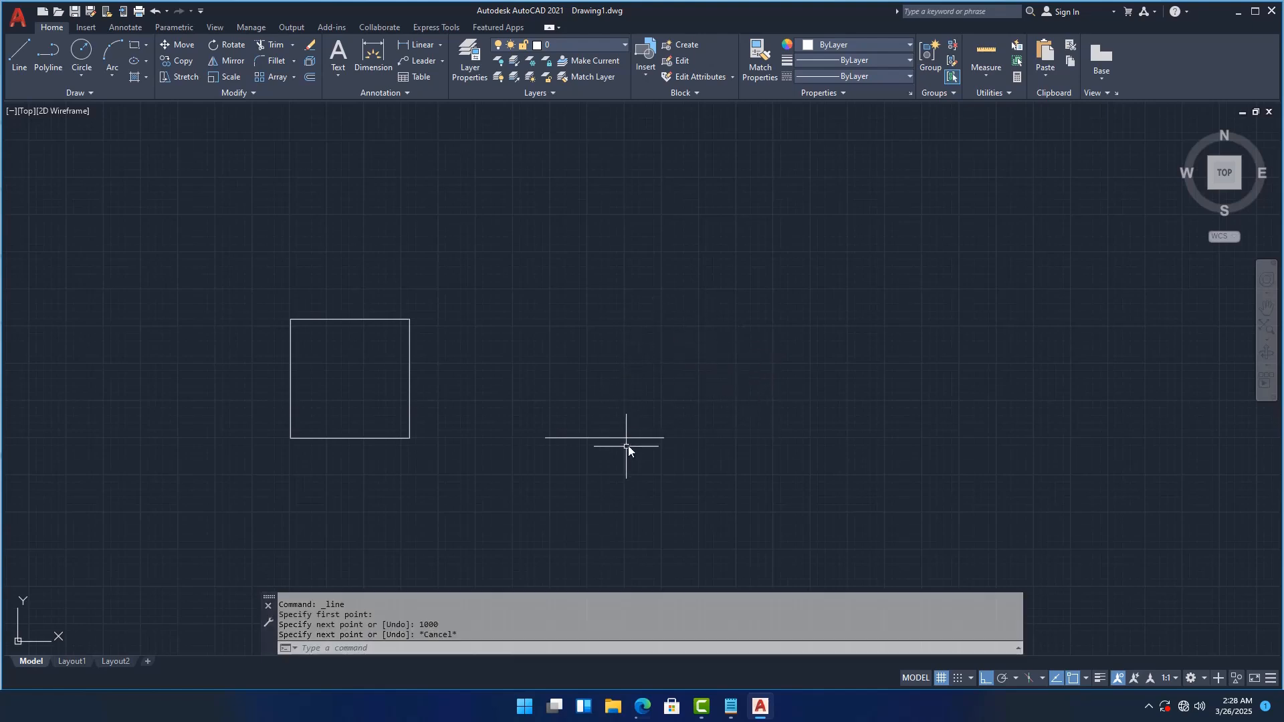
- Start a new line and enable the Midpoint object snap for picking its first point
scroll(602, 449, "up", 6)
scroll(563, 439, "down", 4)
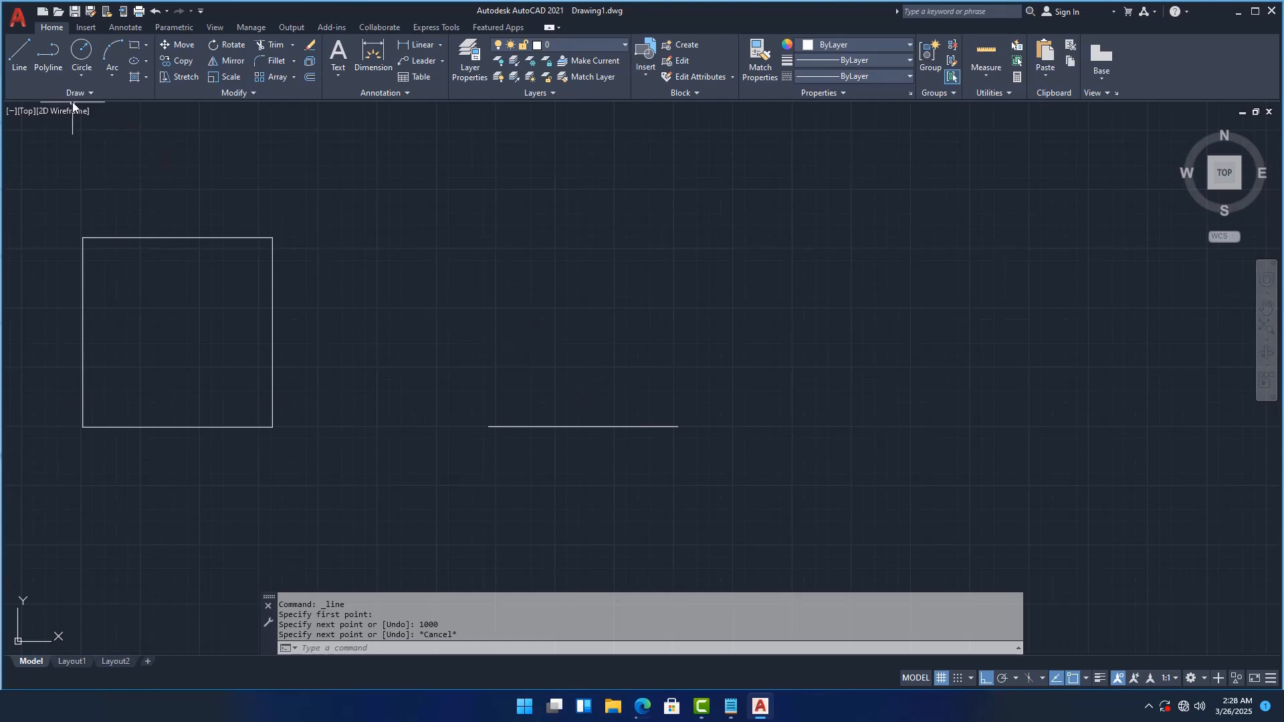
left_click(22, 63)
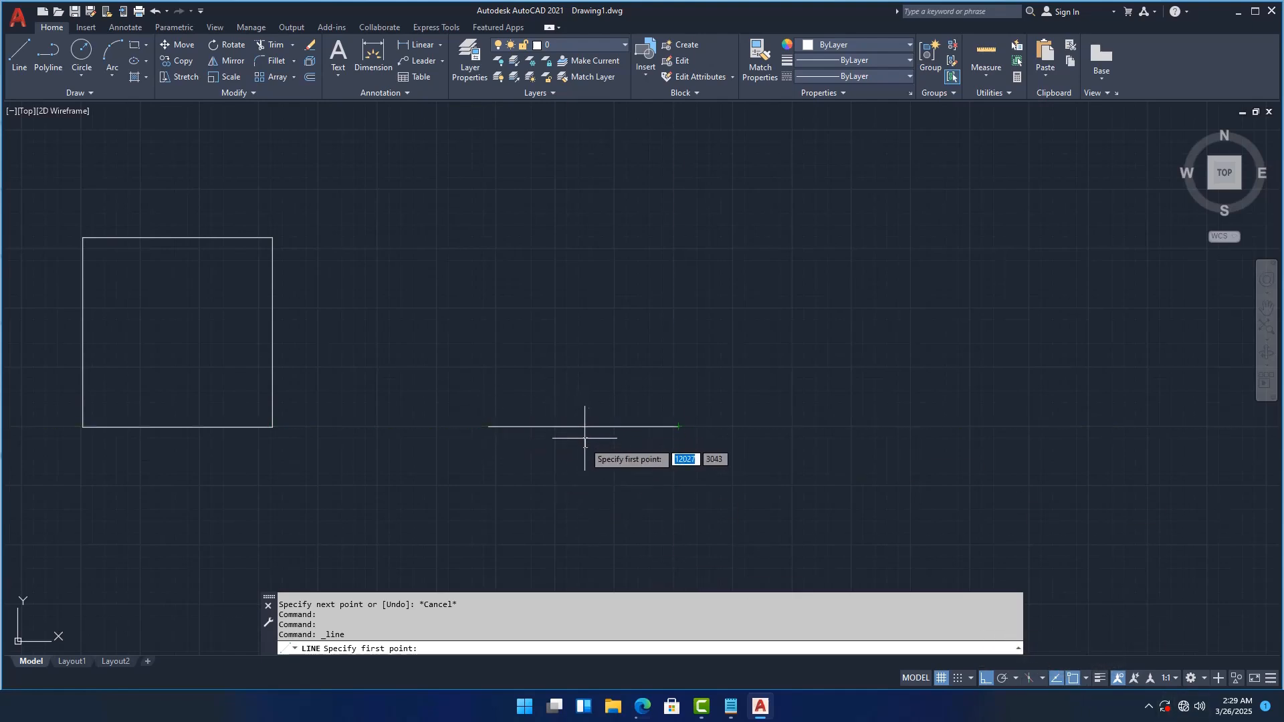
left_click(1084, 679)
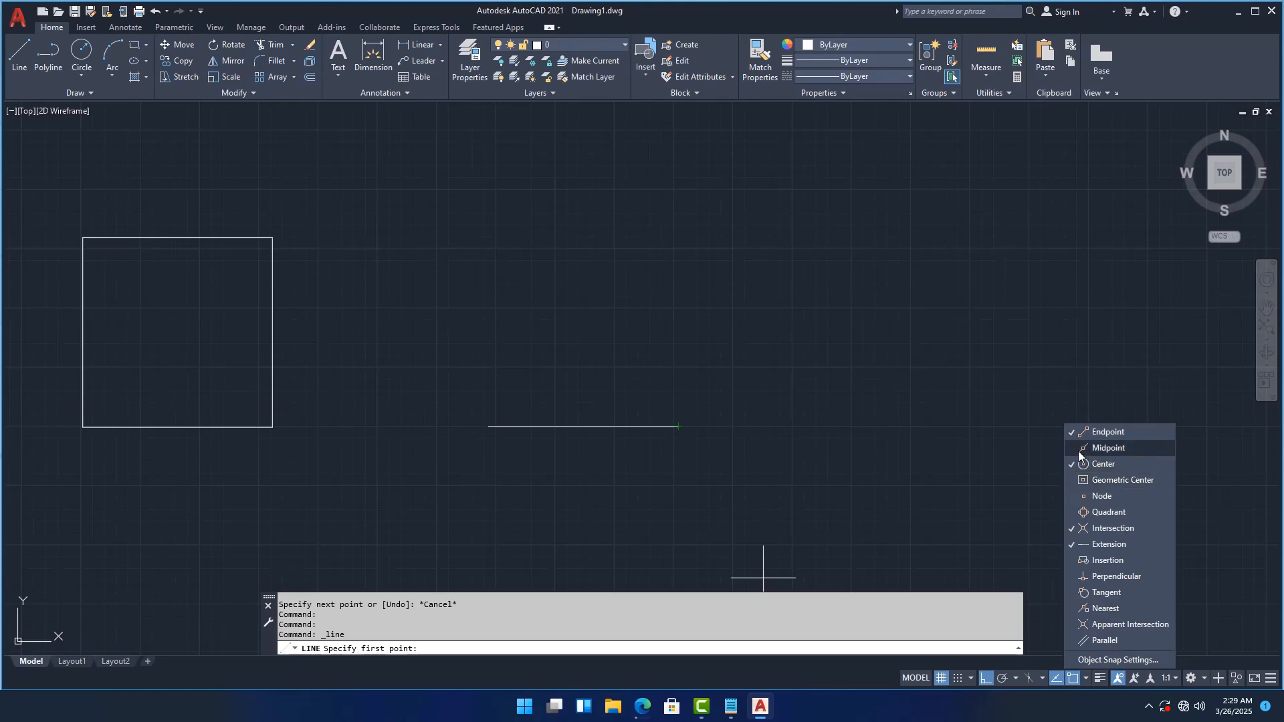
left_click(1105, 394)
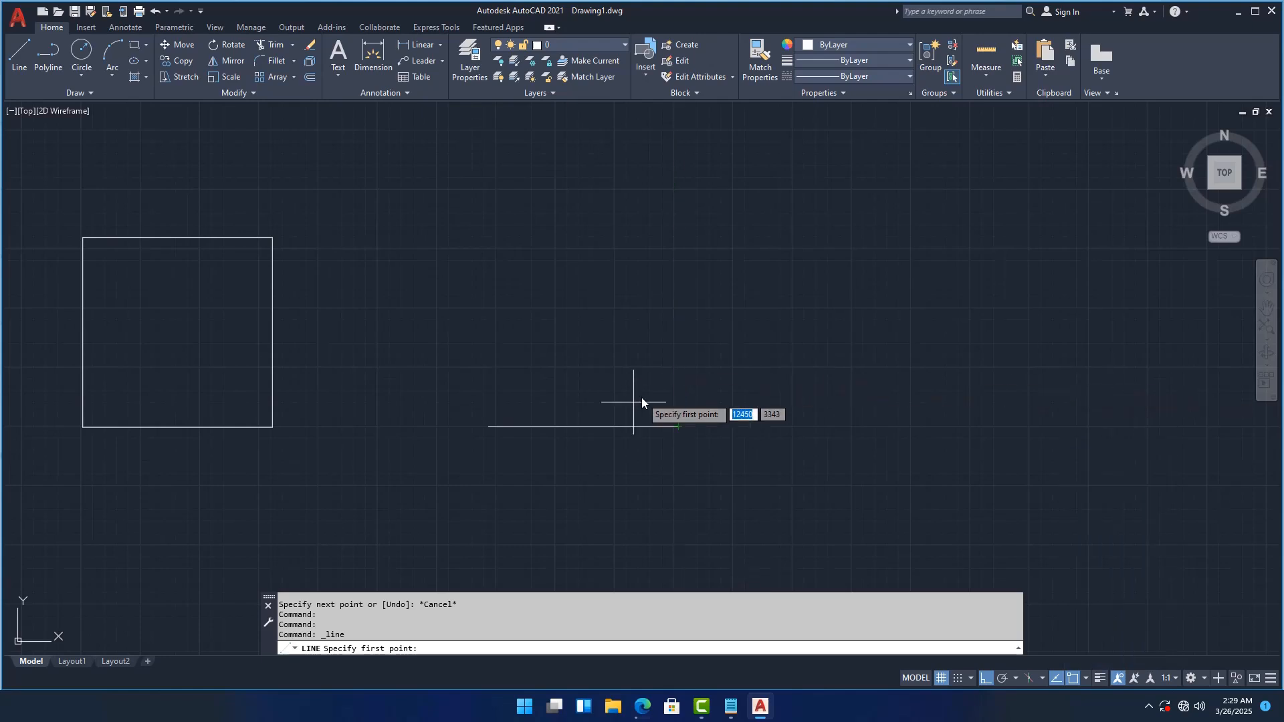
- Draw a vertical line 700 units upward from the midpoint of the new horizontal line
left_click(585, 428)
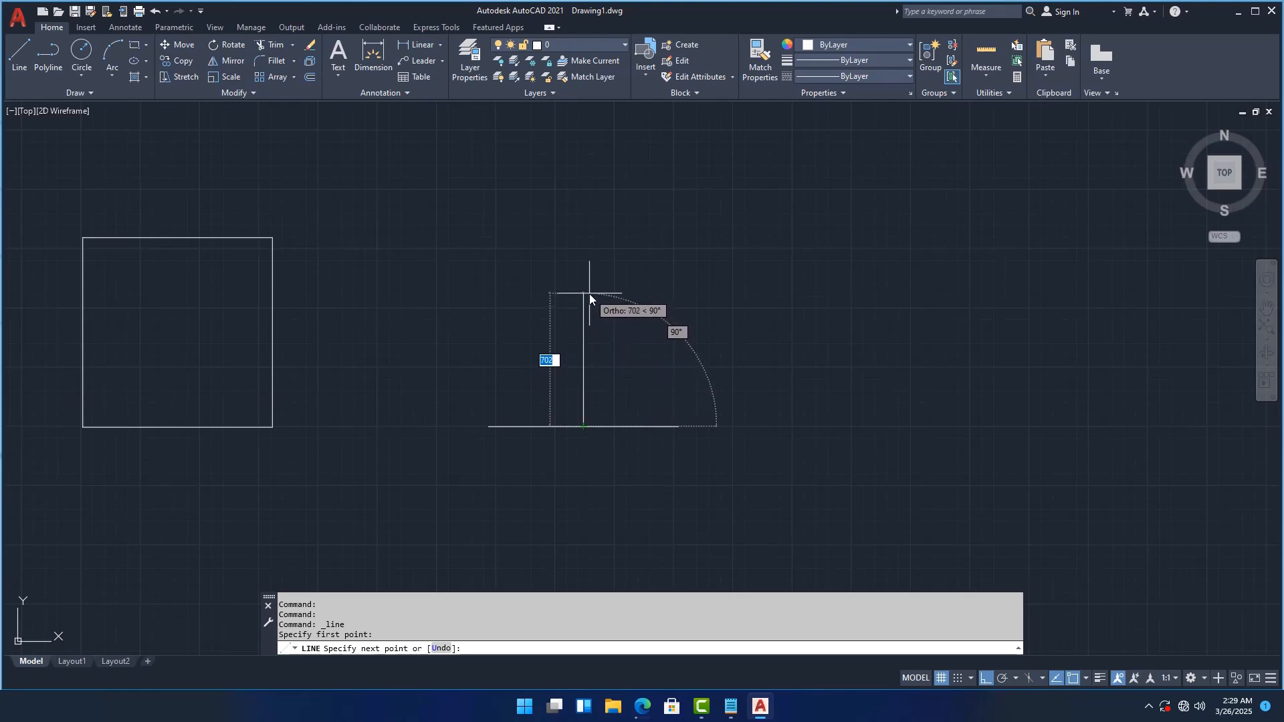
type("700")
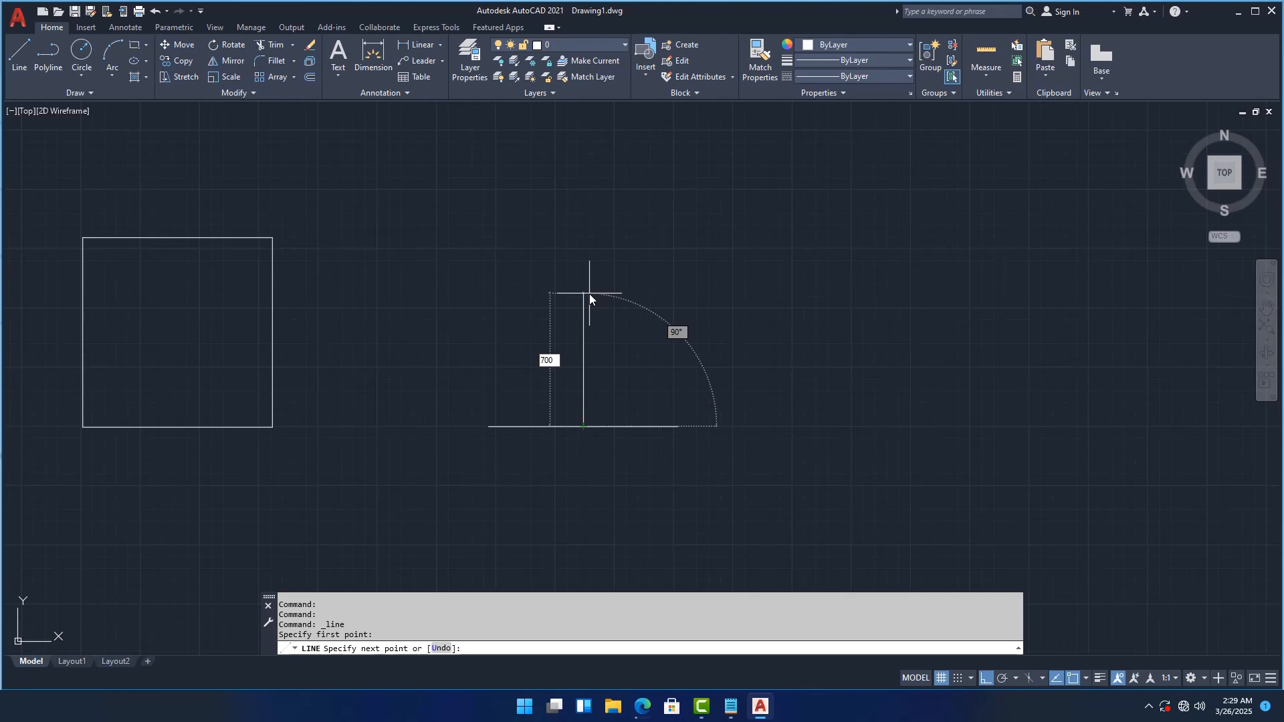
key("Return")
key("Return")
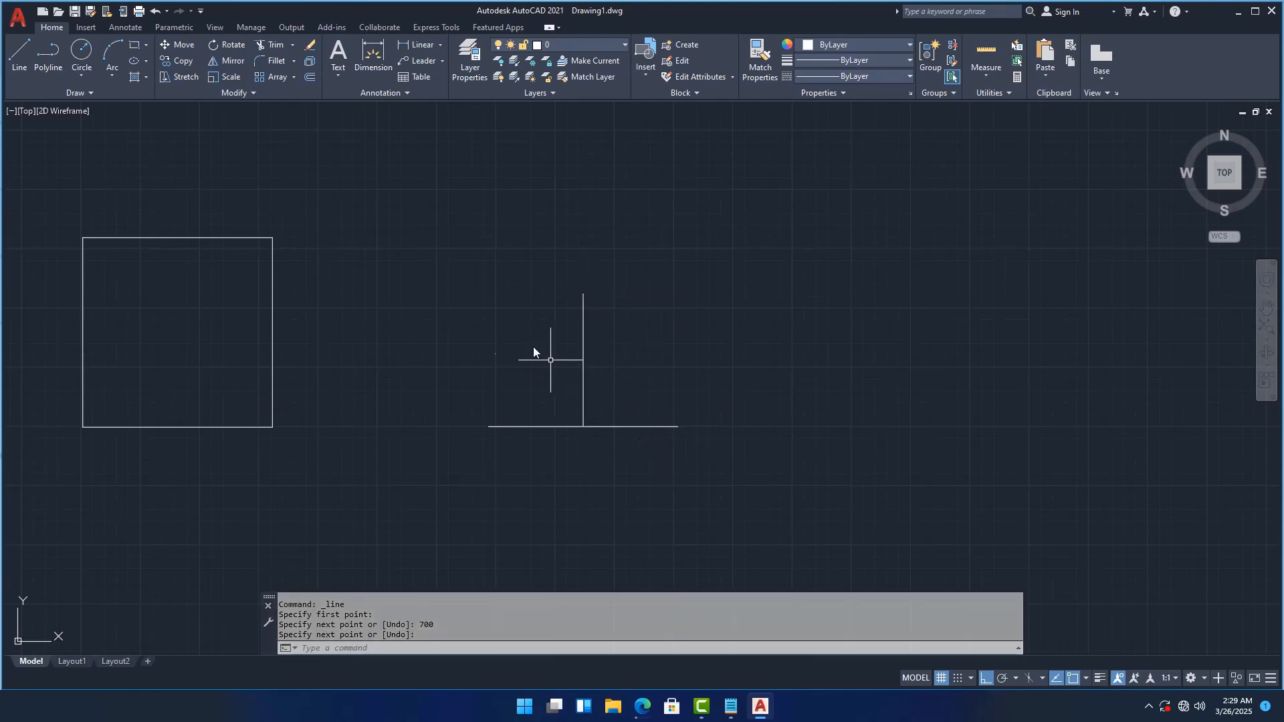
- With Ortho off and polar tracking on, draw lines from the base's left endpoint to the vertical line's top and down to the base's right endpoint
left_click(13, 59)
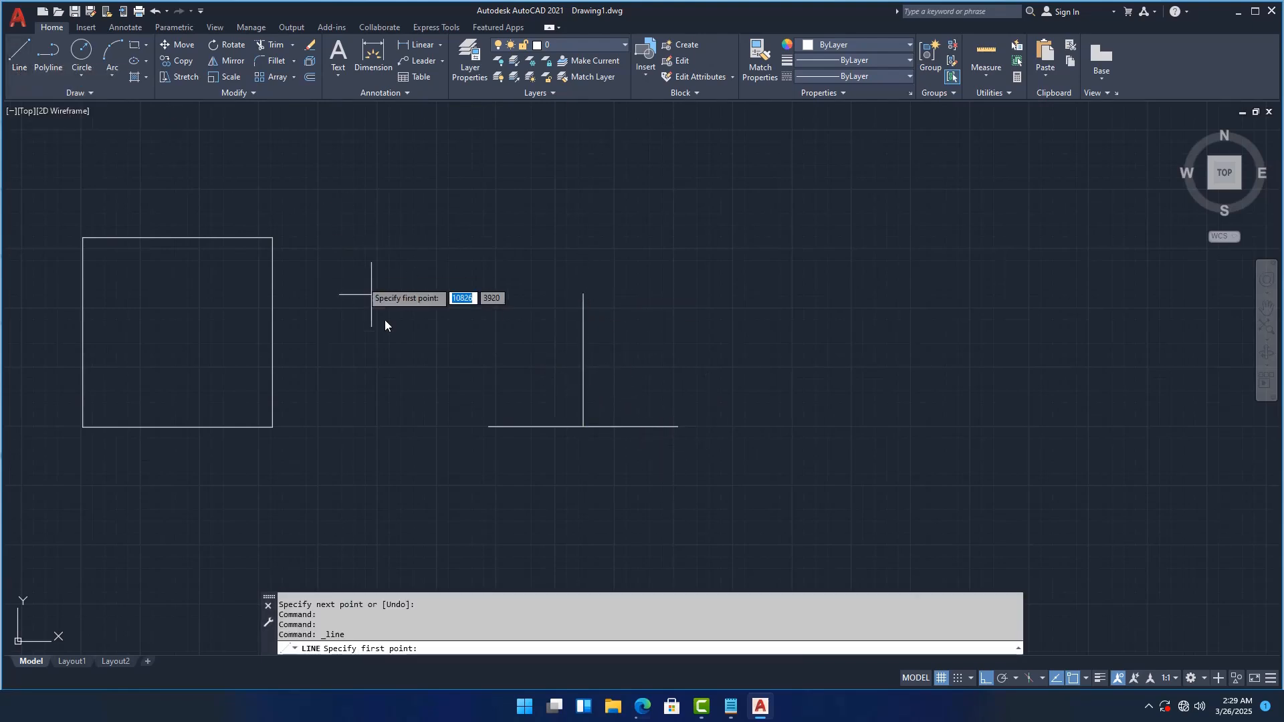
left_click(489, 425)
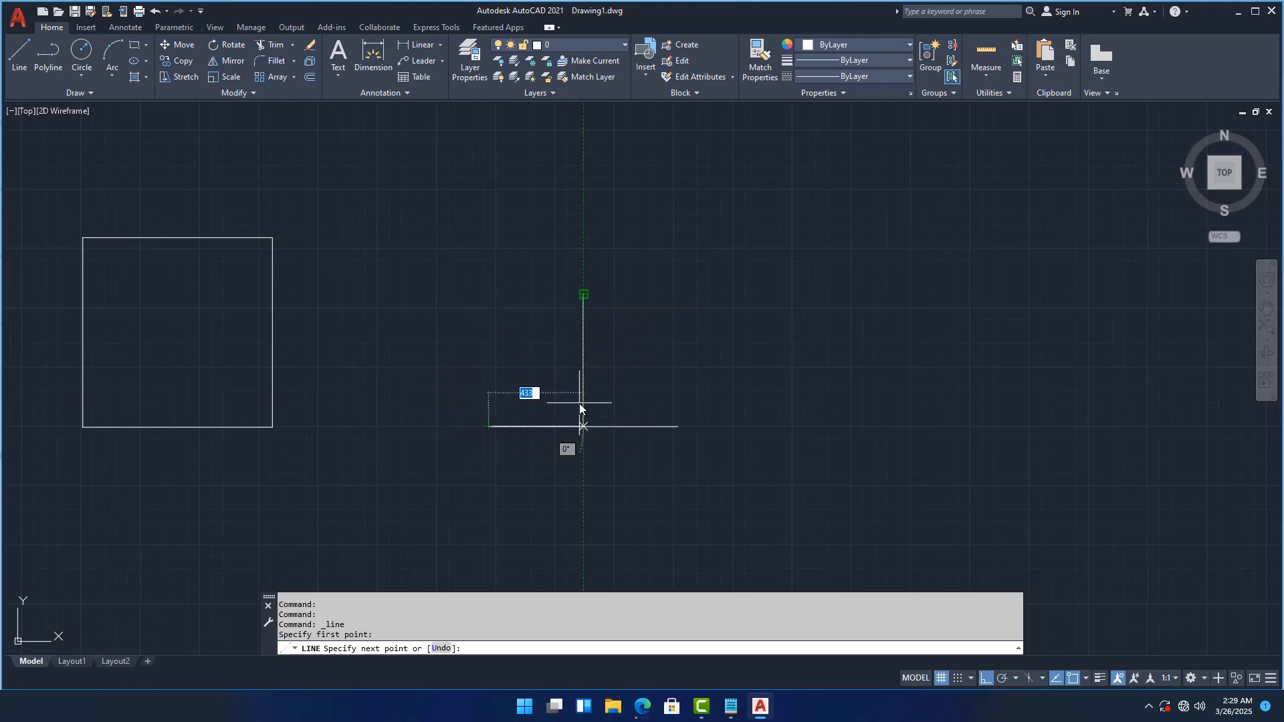
left_click(987, 678)
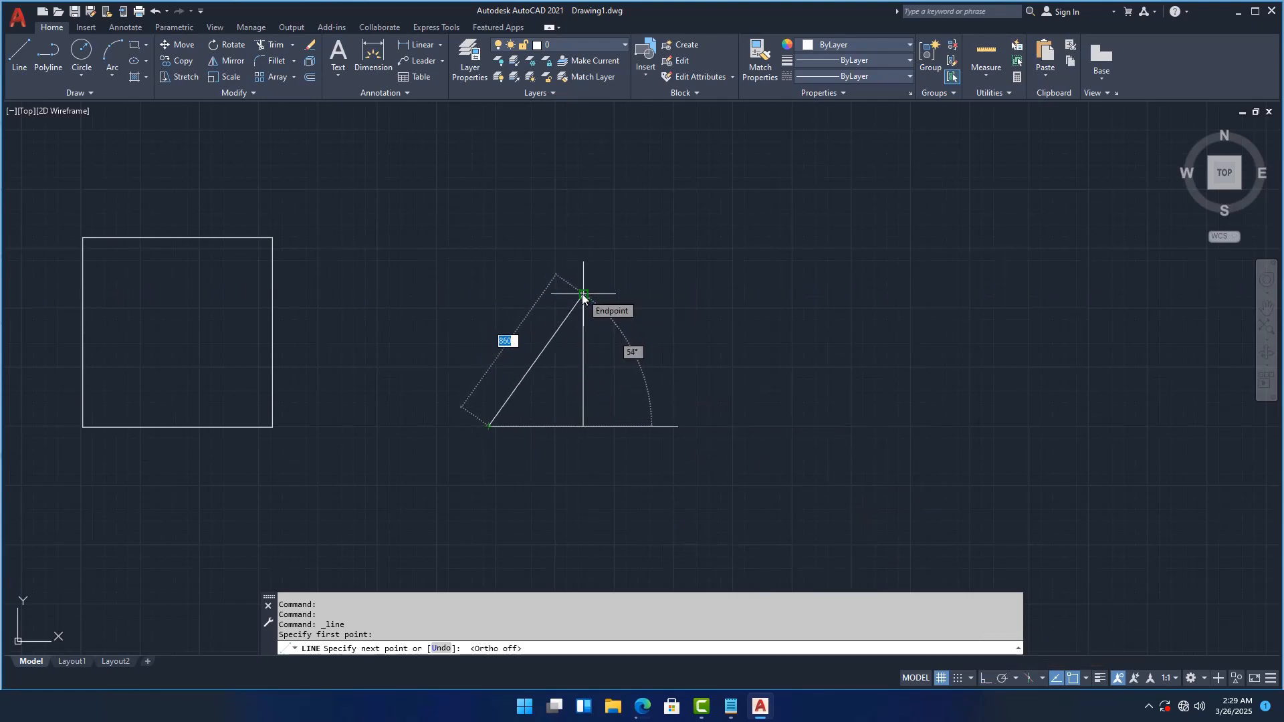
left_click(999, 680)
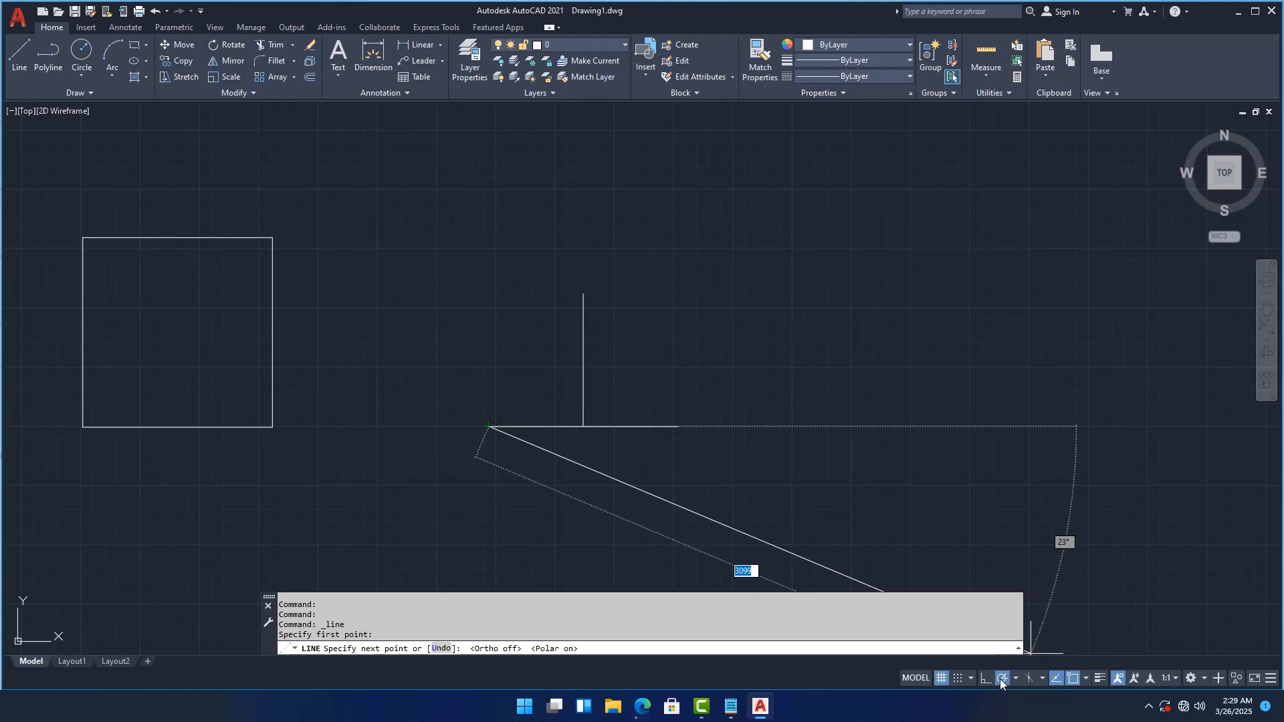
left_click(583, 294)
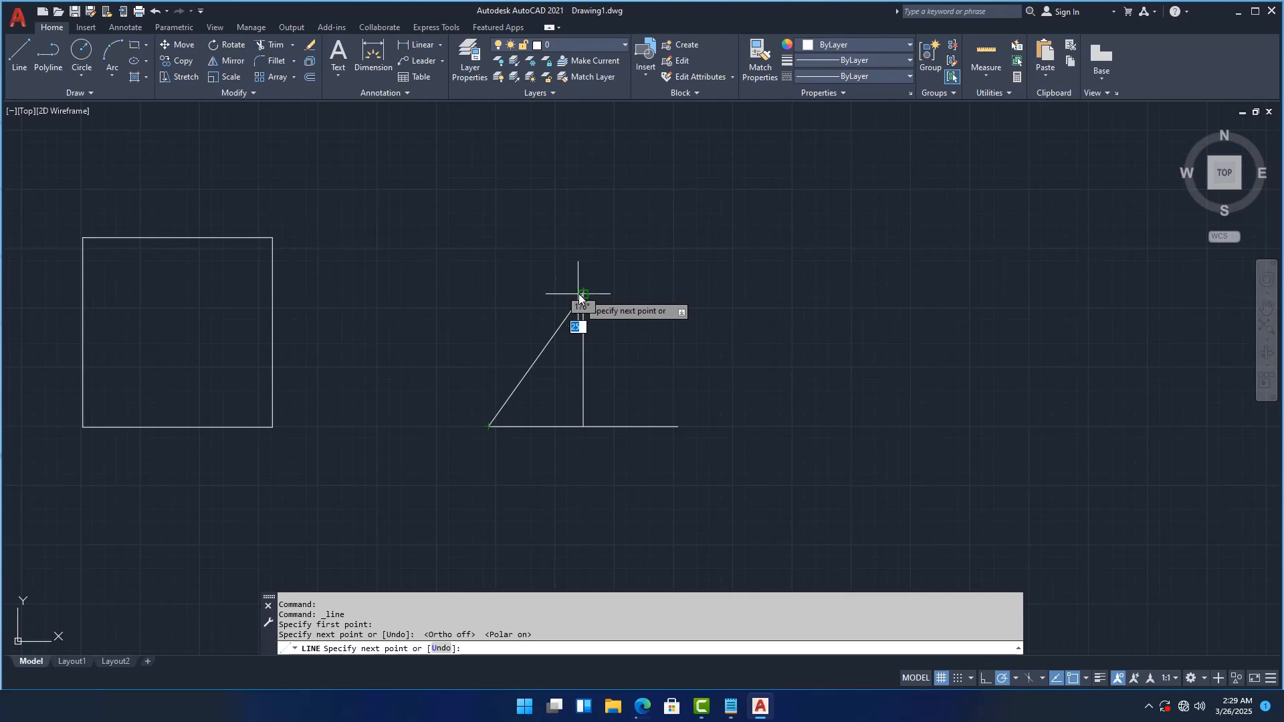
left_click(677, 426)
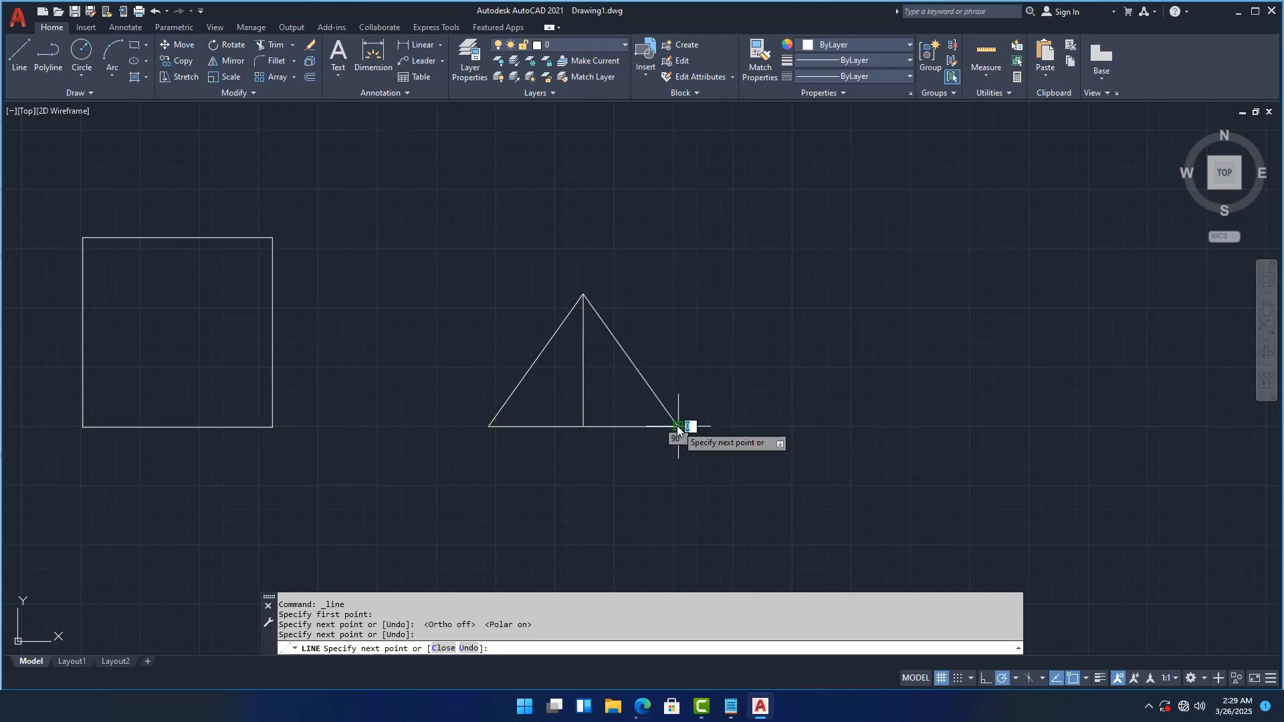
key("Escape")
key("Escape")
- Erase the vertical construction line inside the triangle
scroll(580, 386, "down", 4)
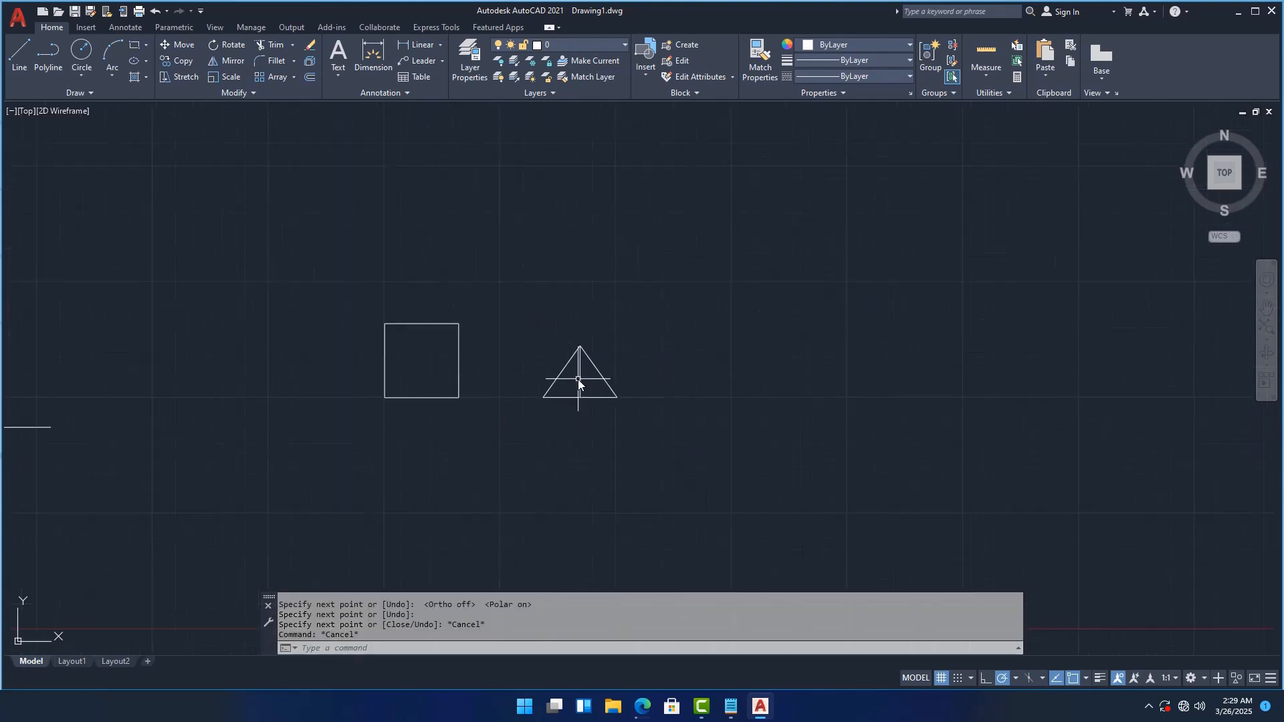
scroll(579, 377, "up", 8)
scroll(583, 373, "down", 6)
scroll(588, 369, "up", 4)
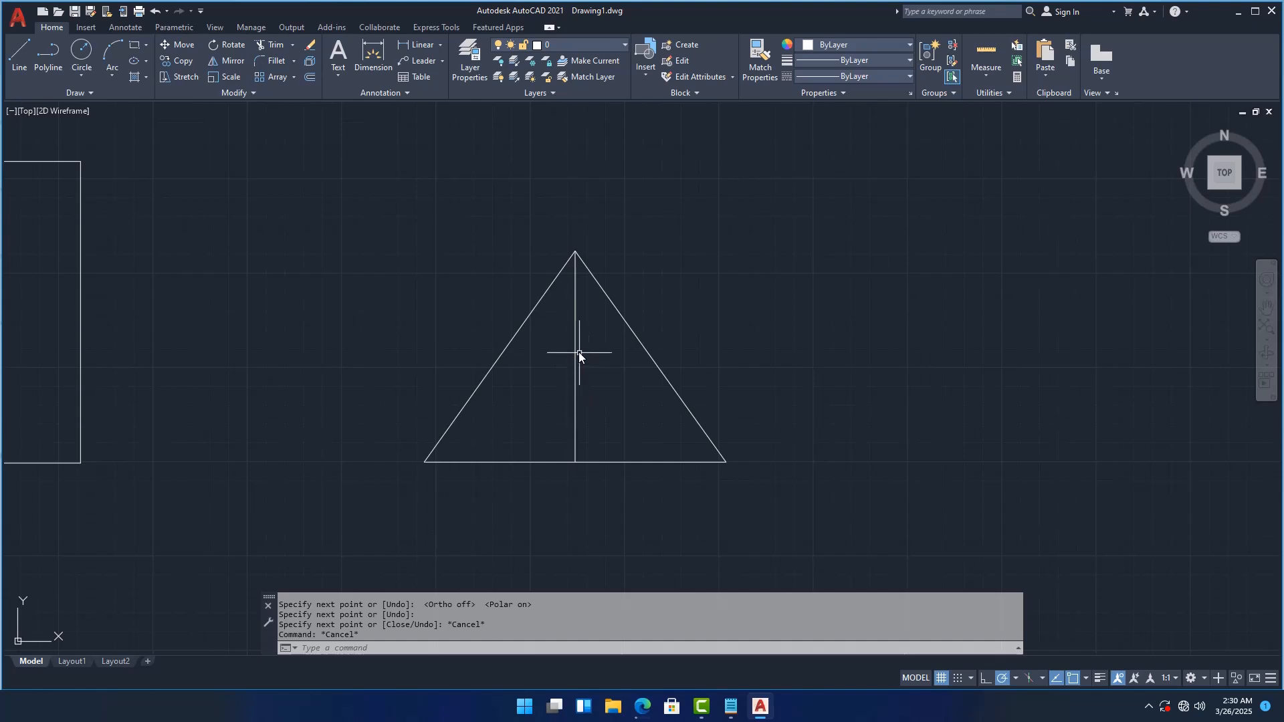
left_click(595, 372)
left_click(560, 325)
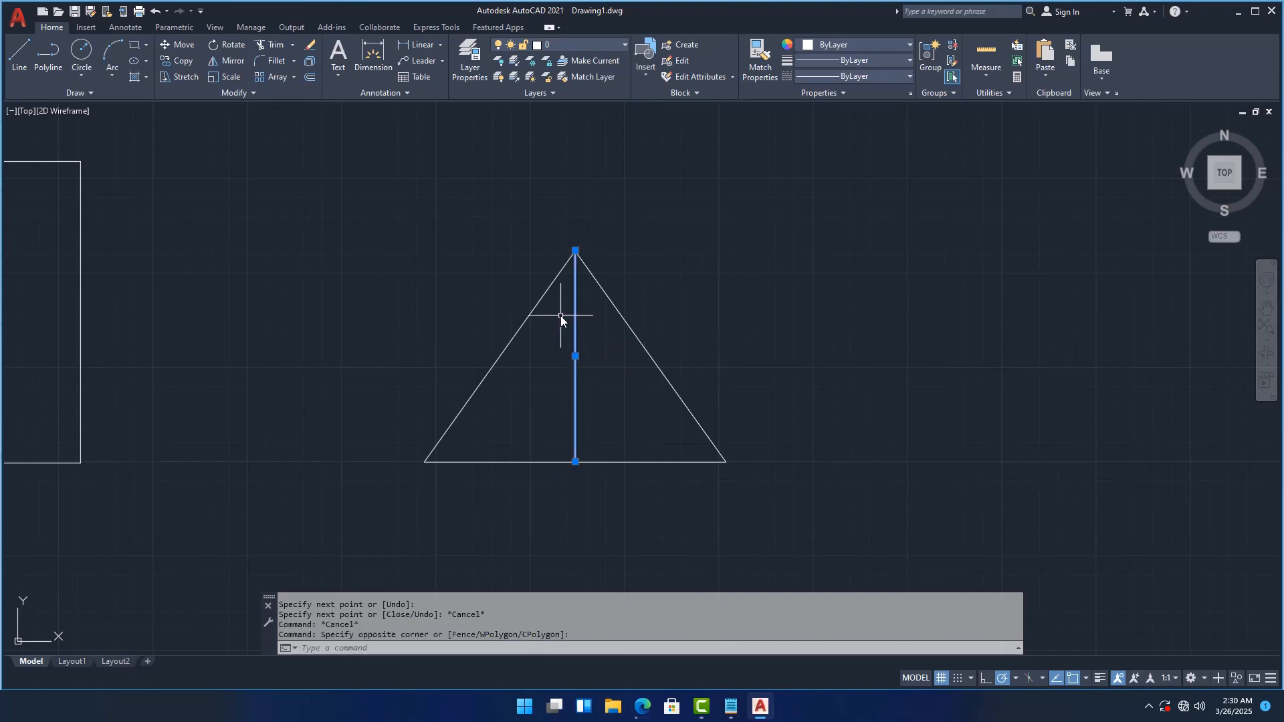
right_click(576, 357)
left_click(634, 109)
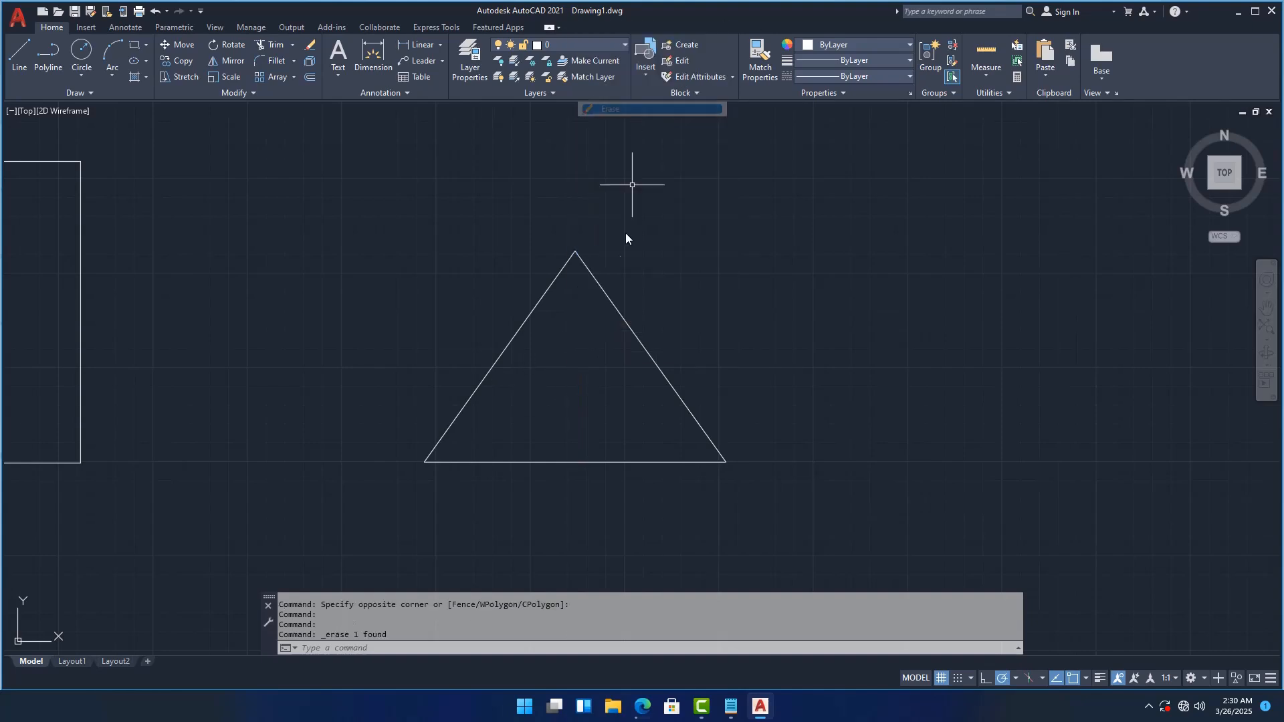
scroll(559, 277, "down", 4)
scroll(565, 303, "up", 2)
scroll(567, 401, "down", 4)
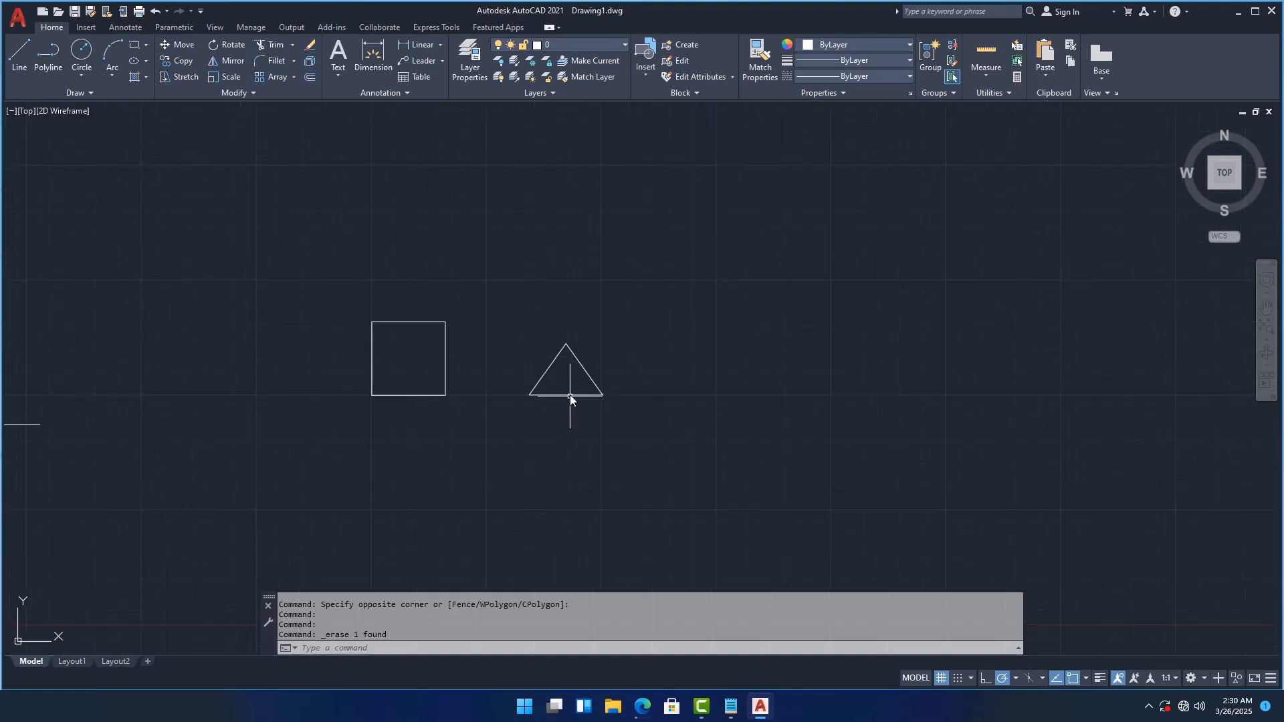
scroll(616, 373, "up", 4)
left_click(30, 55)
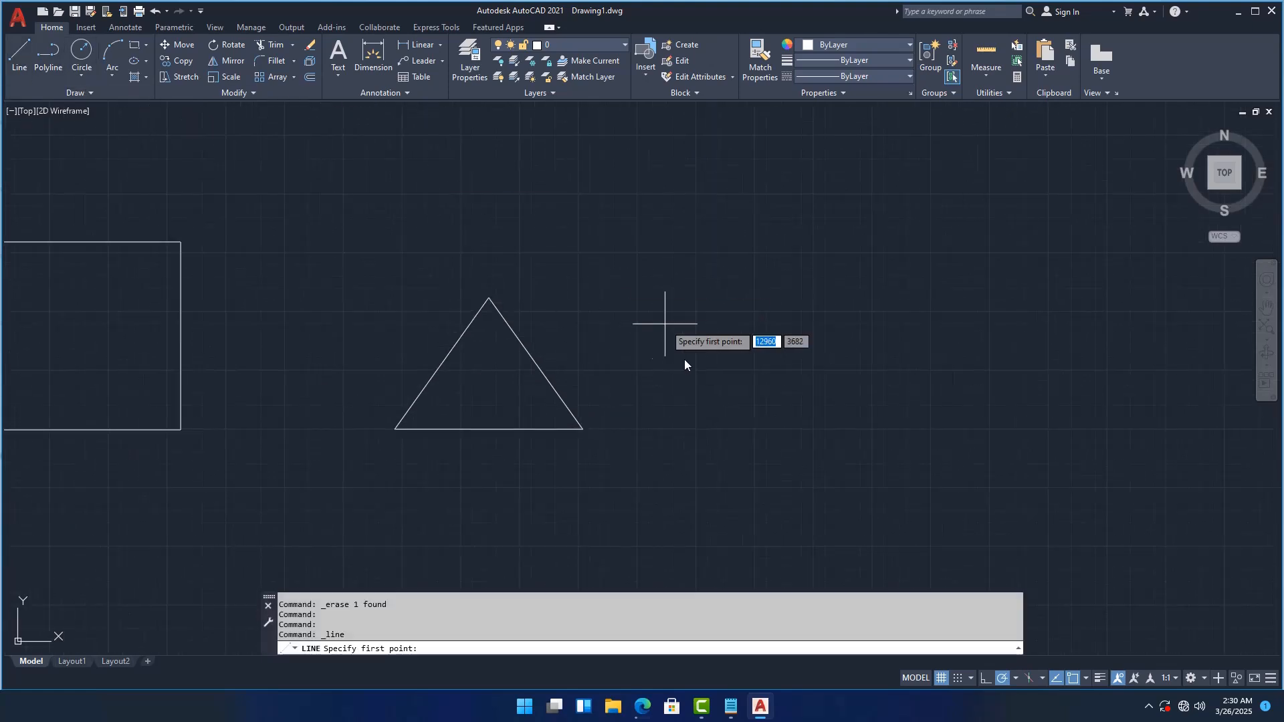
scroll(470, 403, "down", 4)
scroll(528, 394, "up", 2)
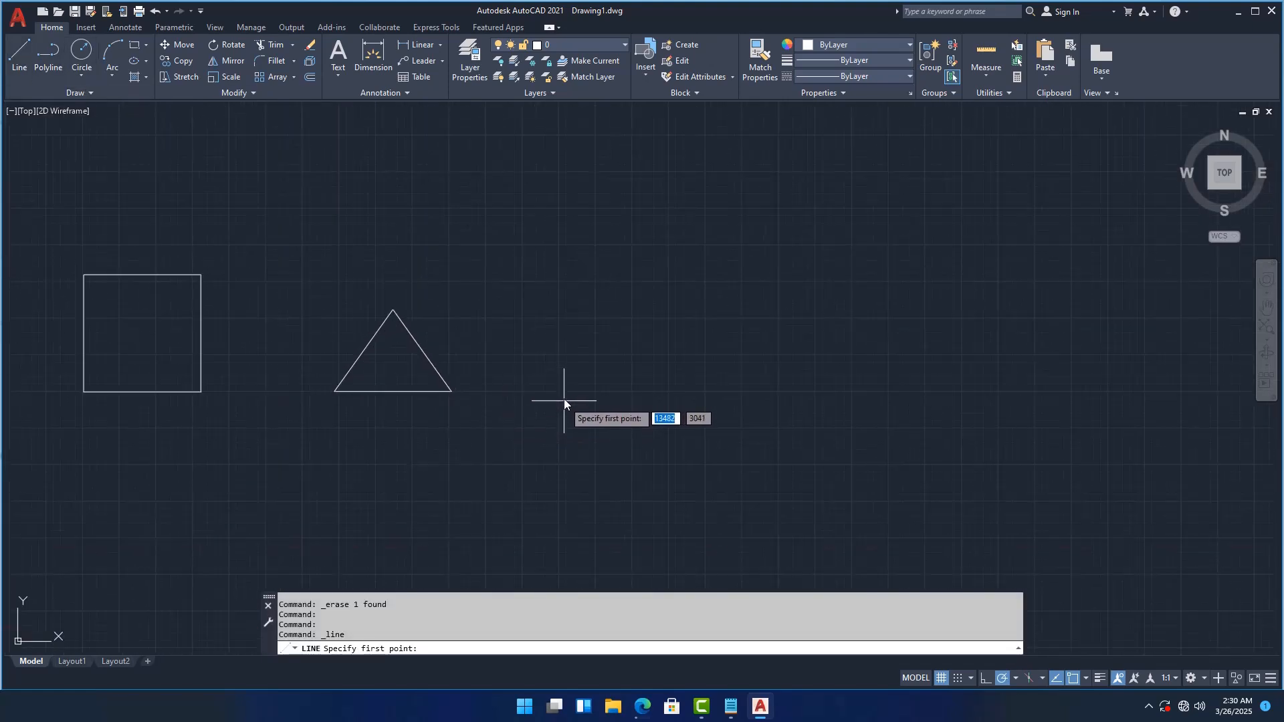
left_click(560, 392)
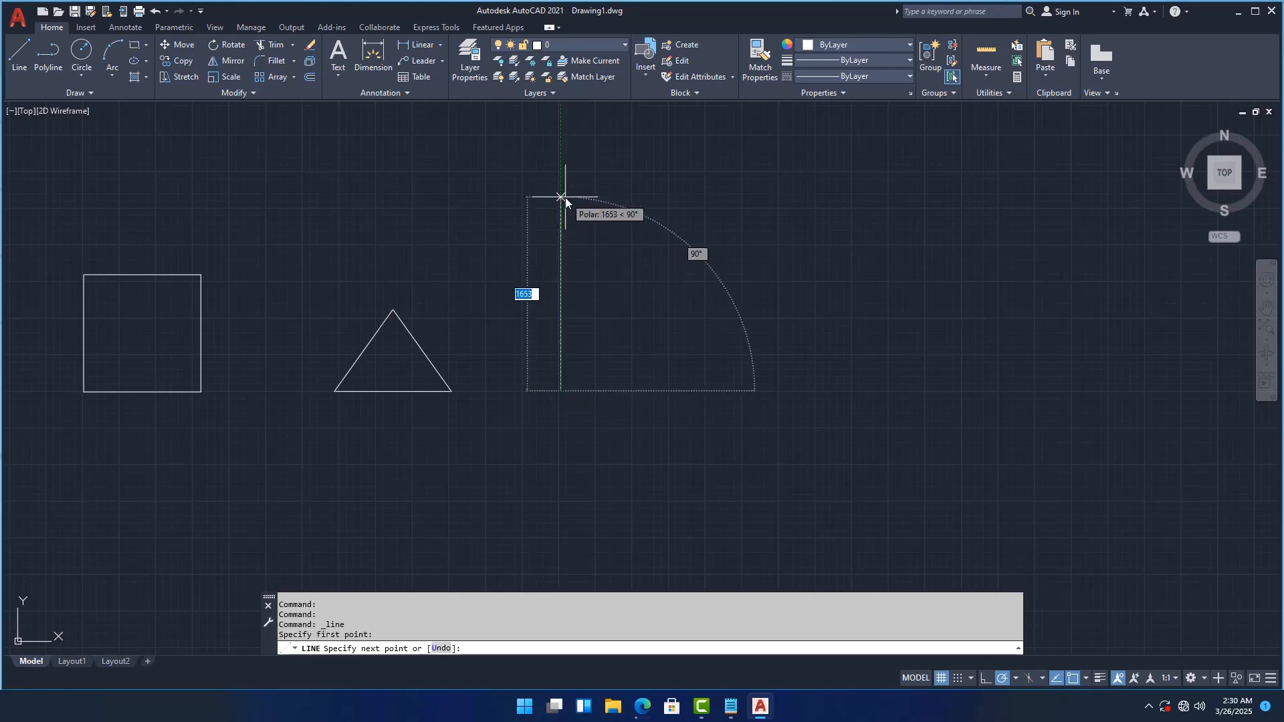
type("100")
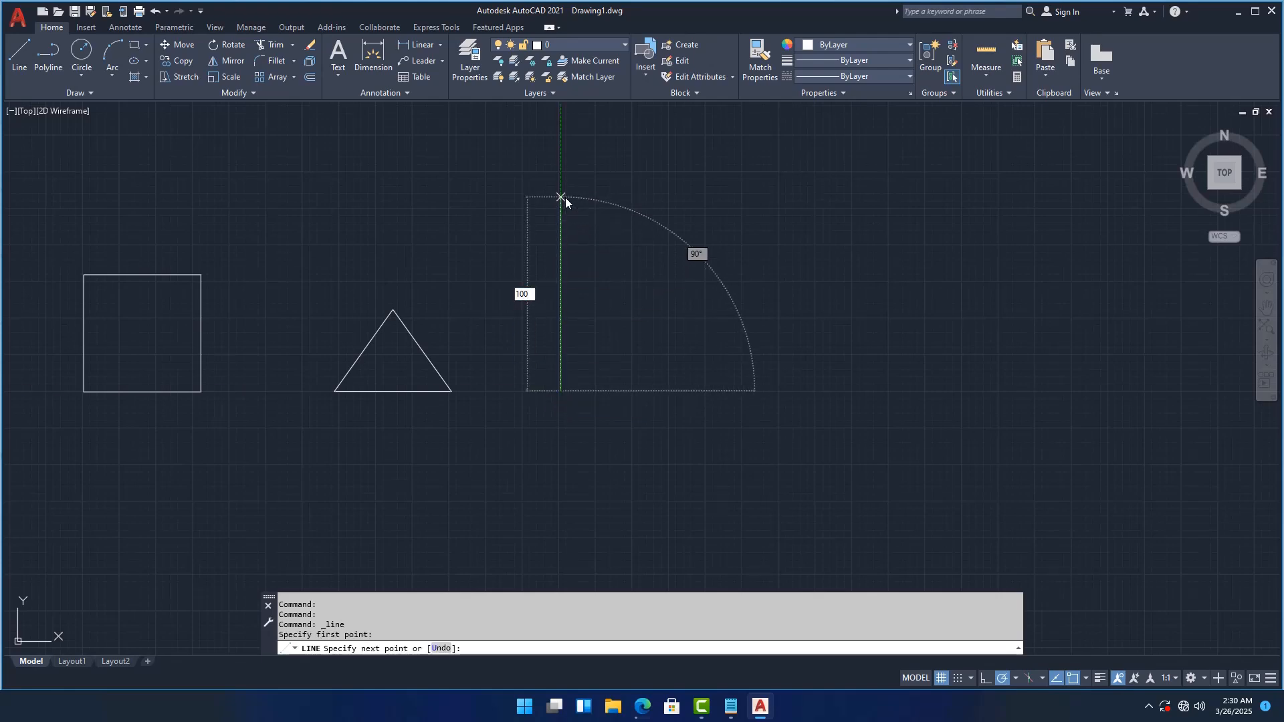
key("Return")
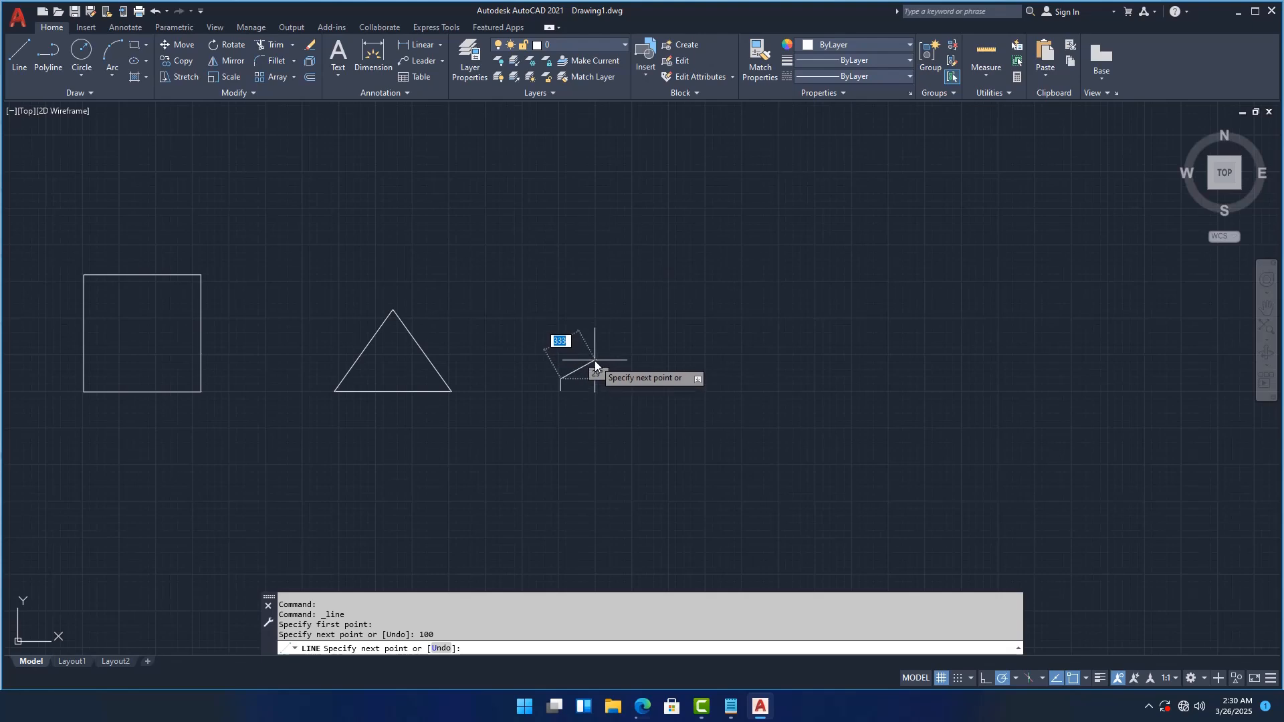
key("Escape")
key("ctrl+z")
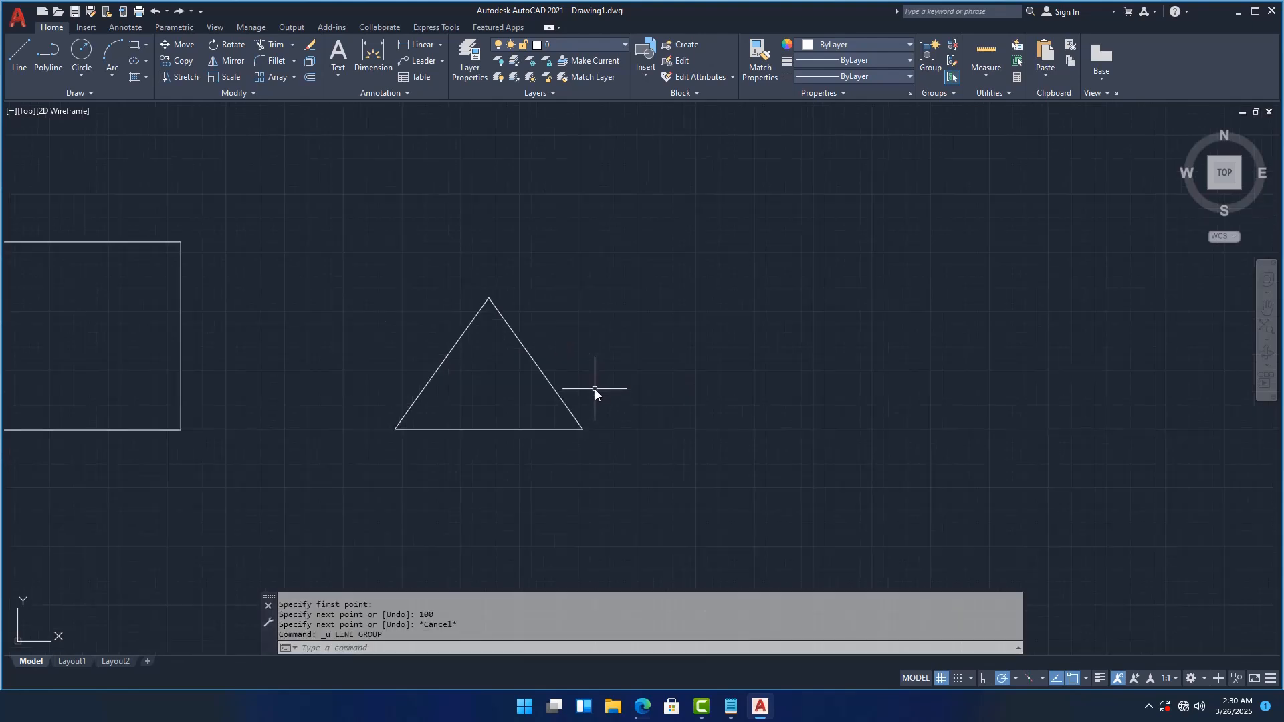
- Start a line to the right of the triangle, level with its base, and draw it 1000 units straight up
left_click(12, 59)
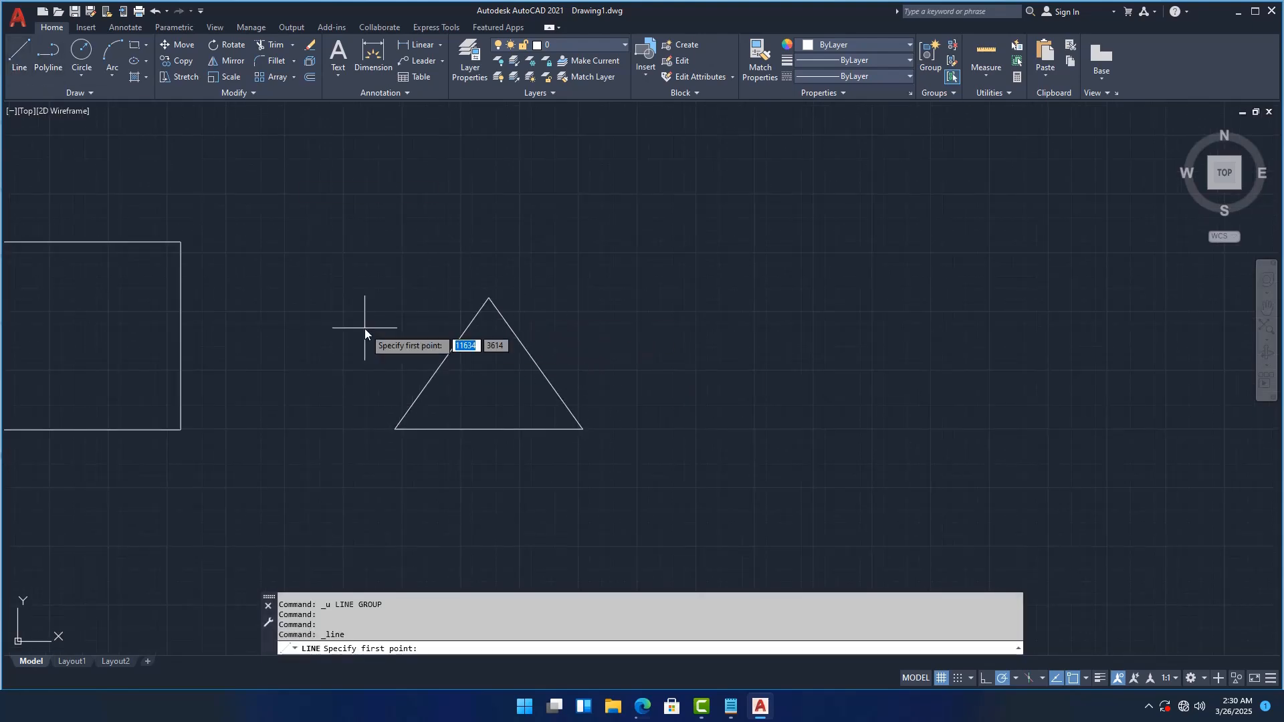
scroll(288, 339, "down", 4)
scroll(287, 339, "up", 2)
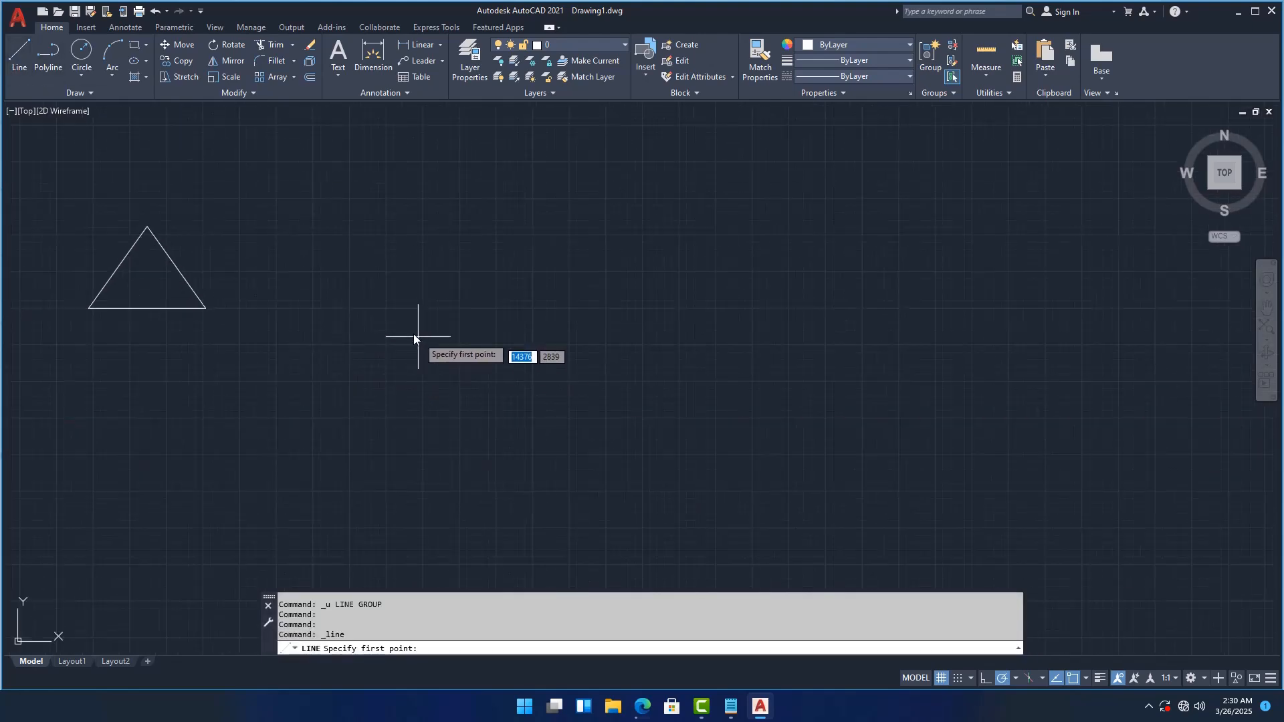
left_click(349, 309)
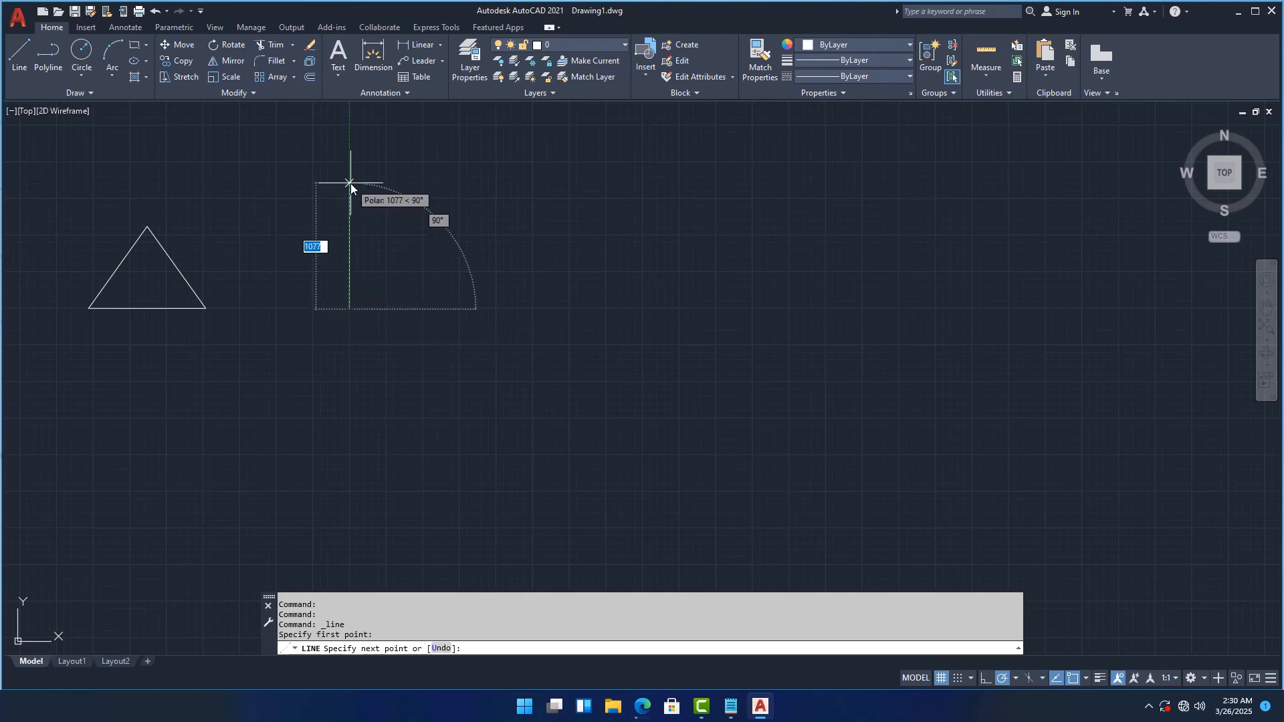
type("1000")
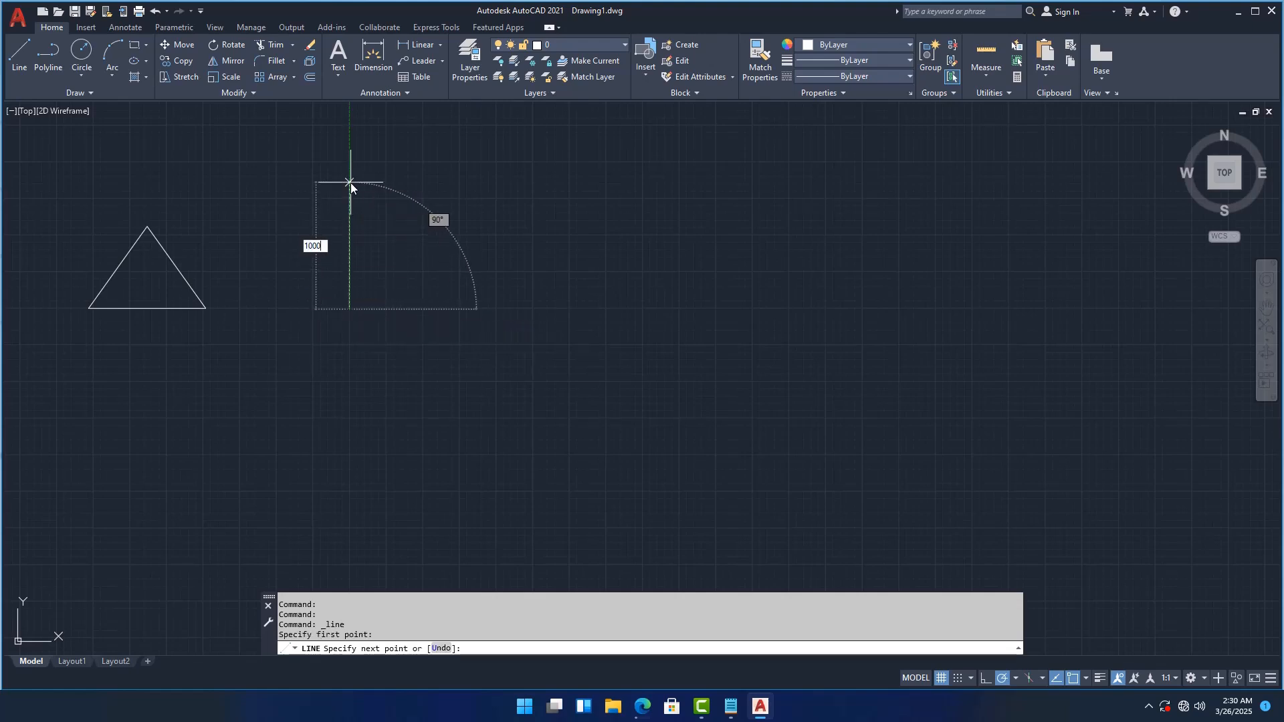
key("Return")
- Continue from the top of the vertical line with a horizontal segment 300 units to the right
scroll(472, 274, "down", 4)
scroll(472, 274, "up", 5)
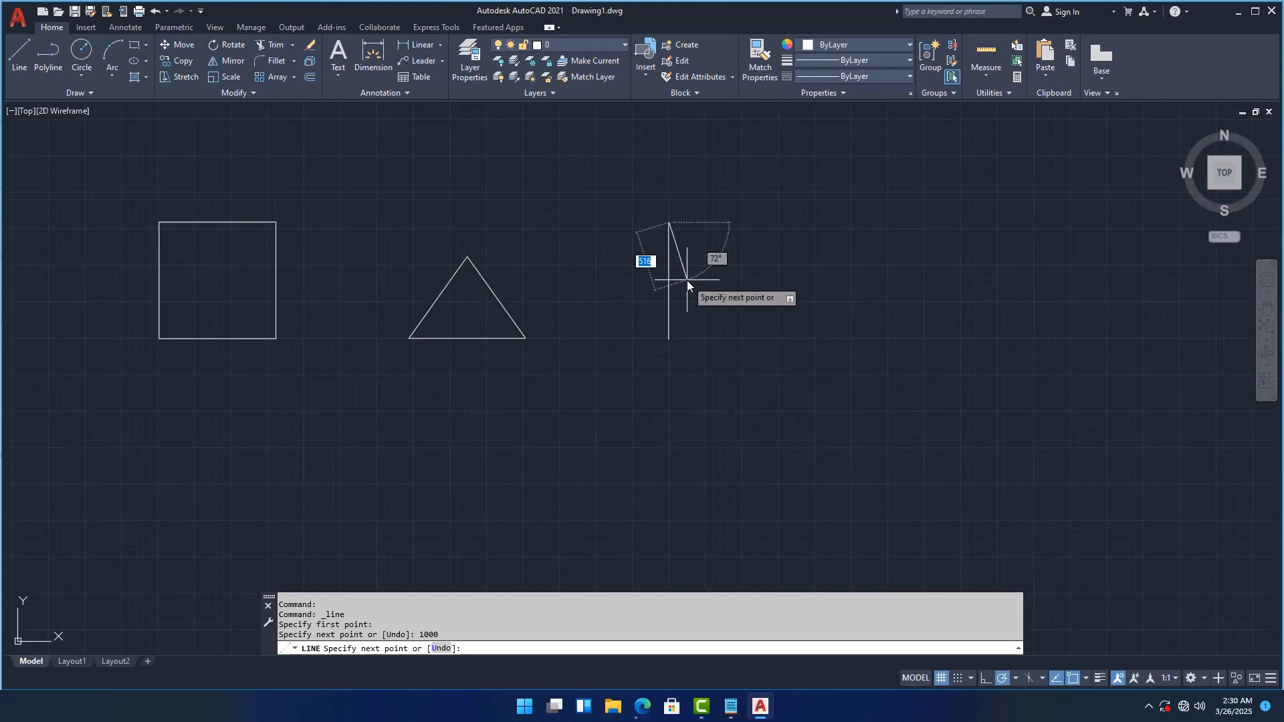
scroll(724, 238, "up", 8)
scroll(616, 229, "down", 5)
scroll(563, 213, "up", 4)
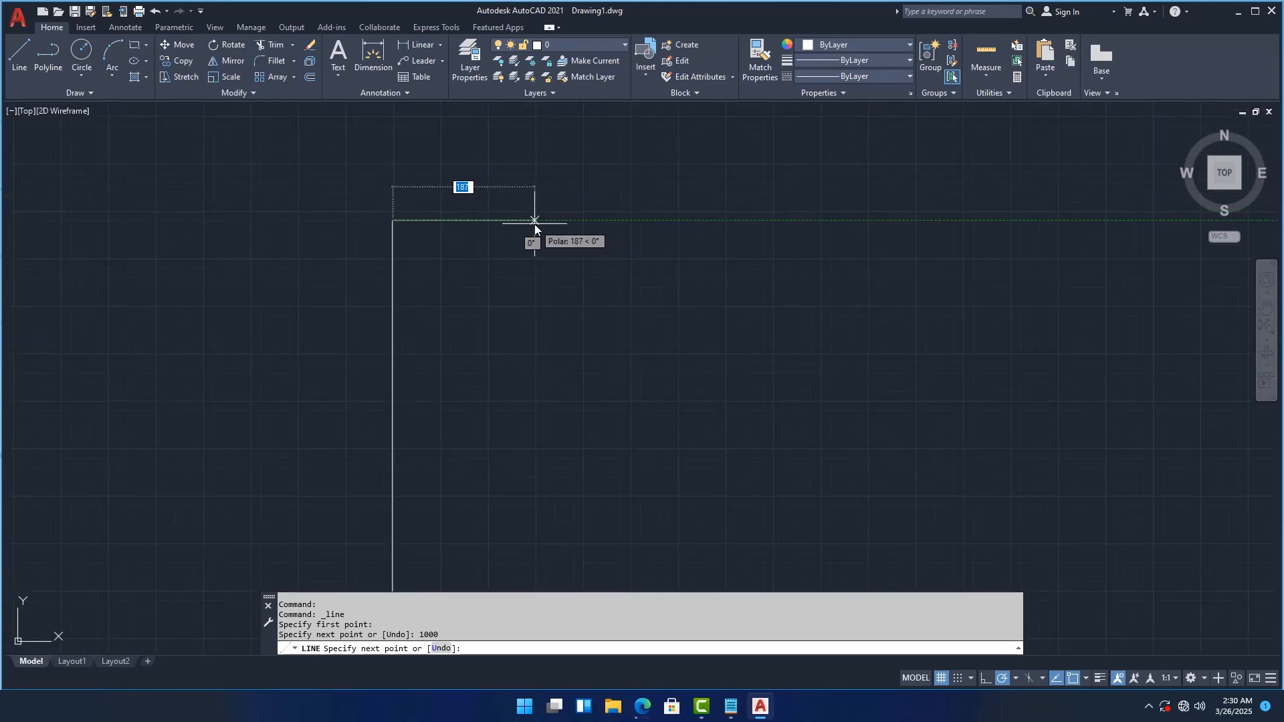
type("300")
key("Return")
- Continue the outline with a vertical segment 700 units straight down
scroll(549, 297, "down", 3)
scroll(548, 290, "up", 5)
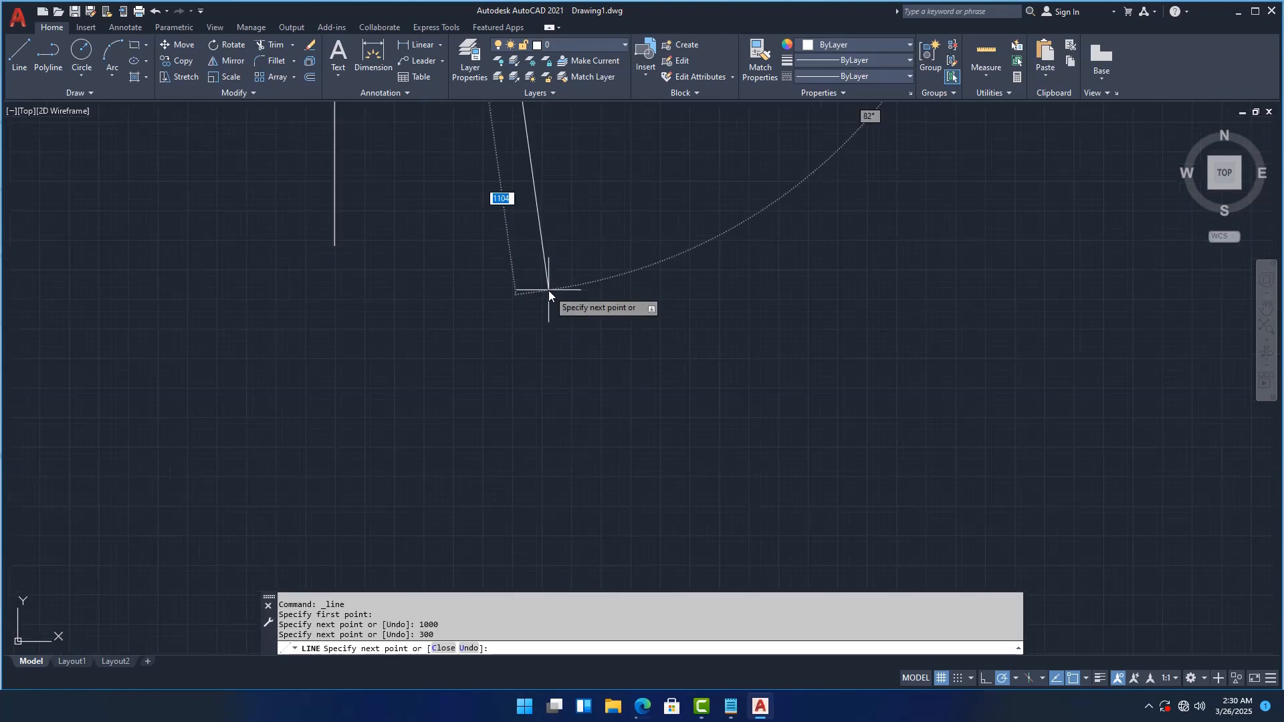
scroll(480, 308, "down", 4)
scroll(479, 277, "up", 6)
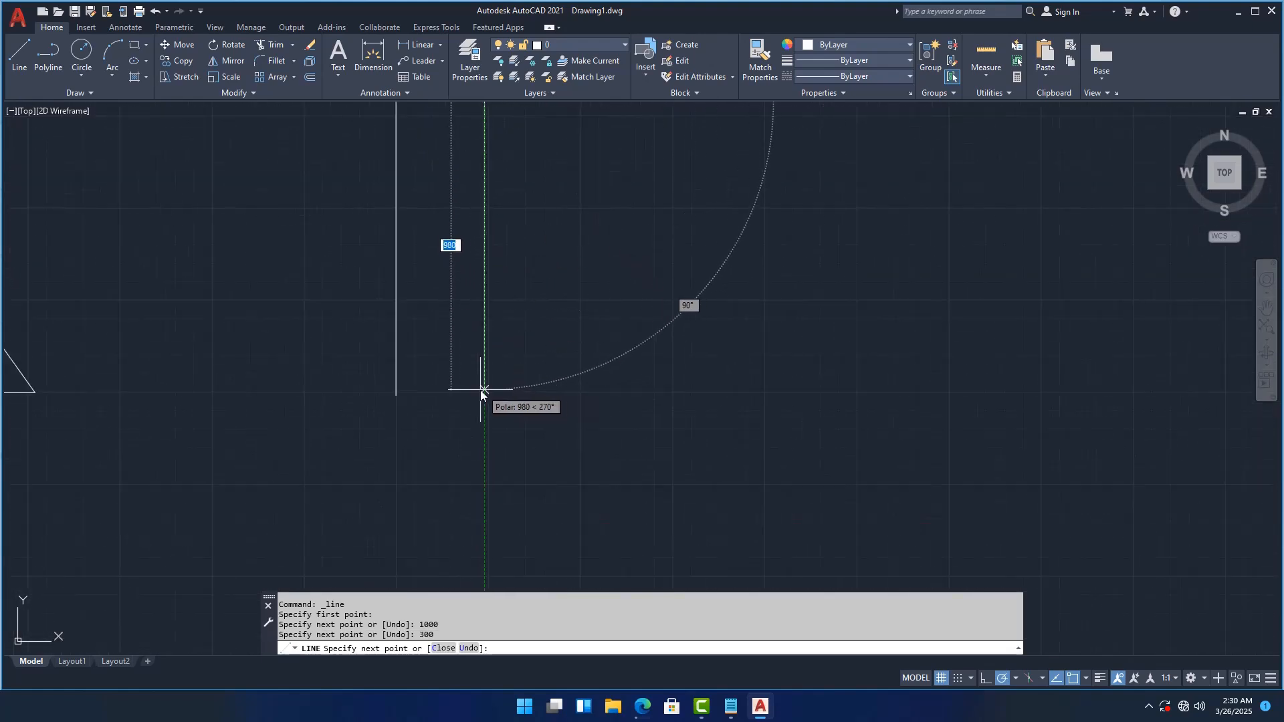
scroll(487, 327, "down", 3)
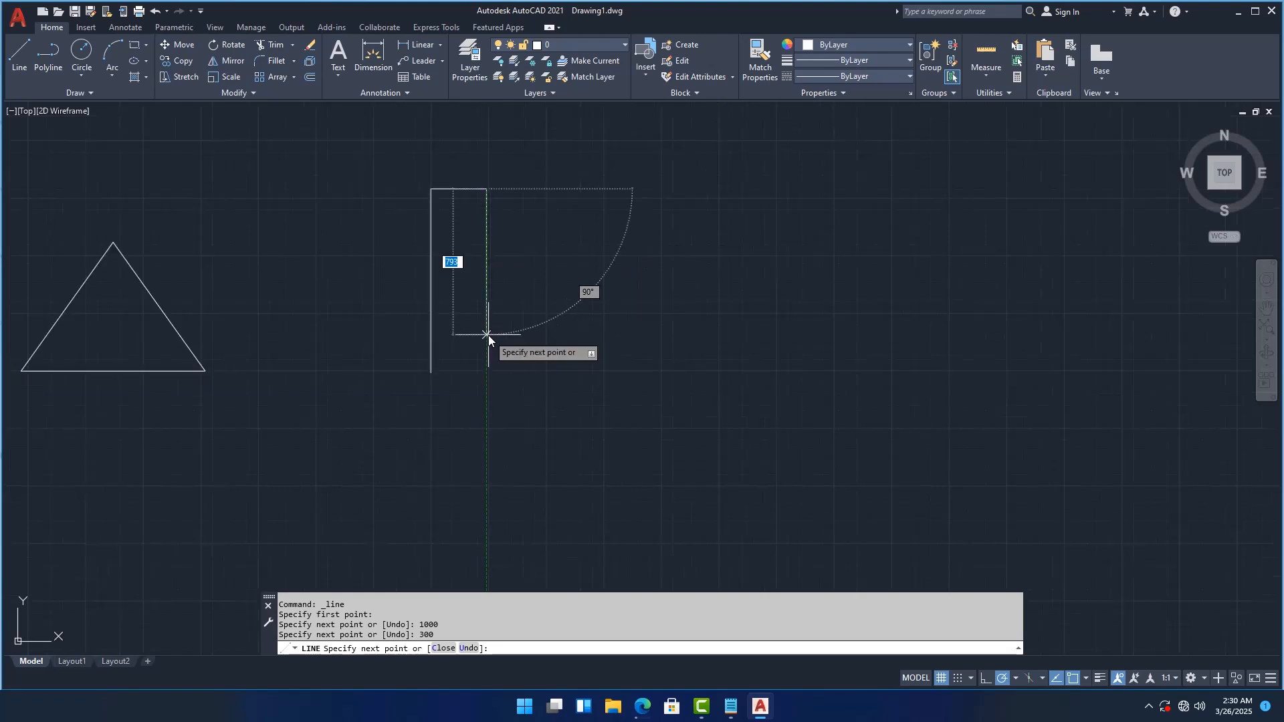
scroll(488, 335, "down", 1)
scroll(488, 335, "up", 1)
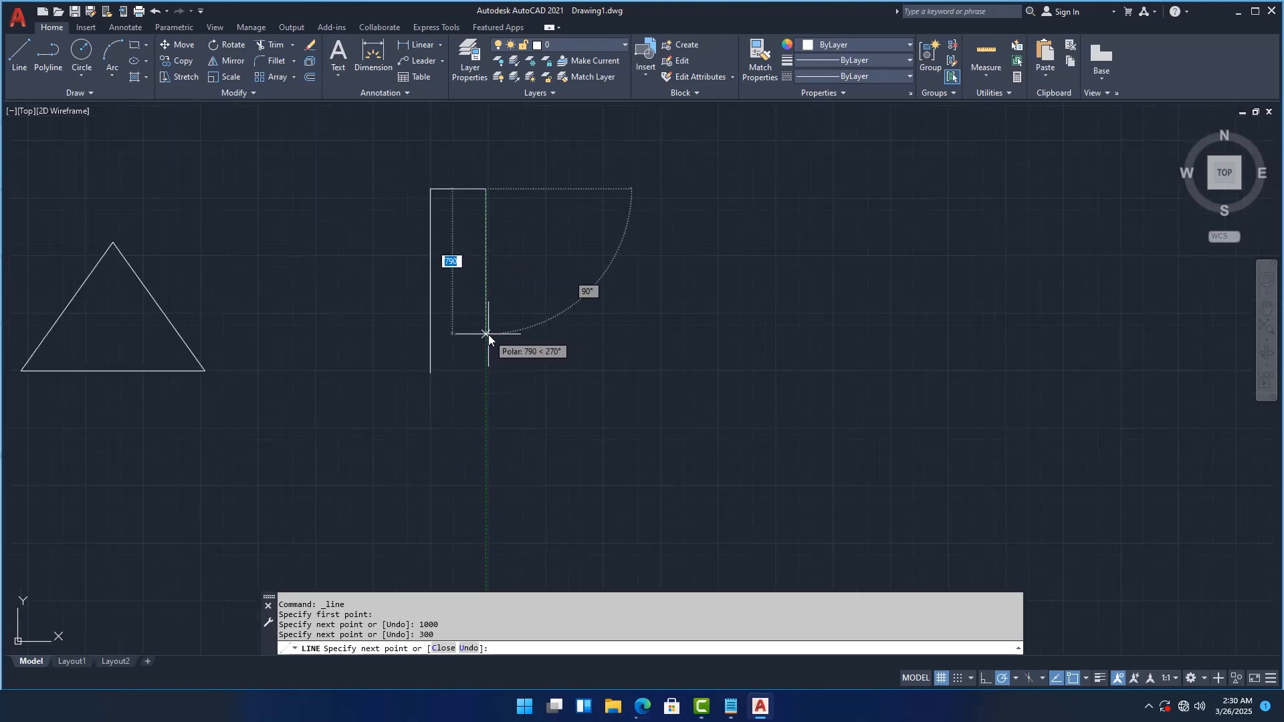
type("700")
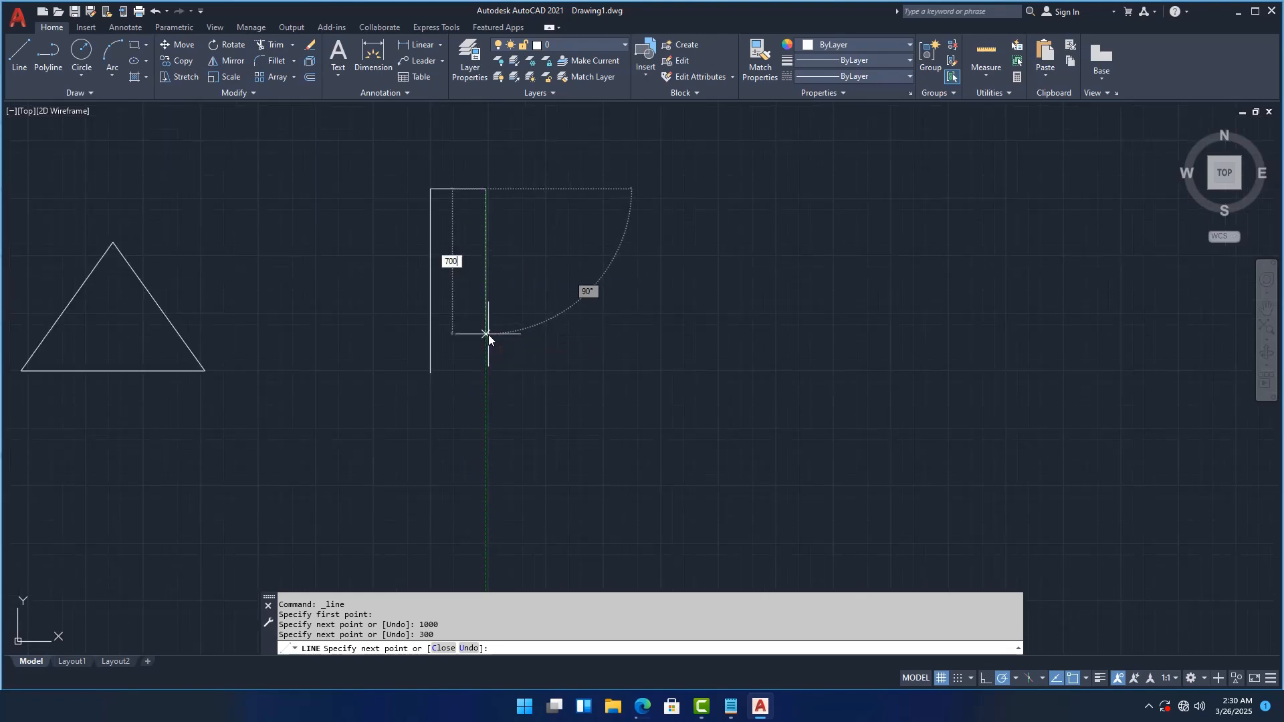
key("Return")
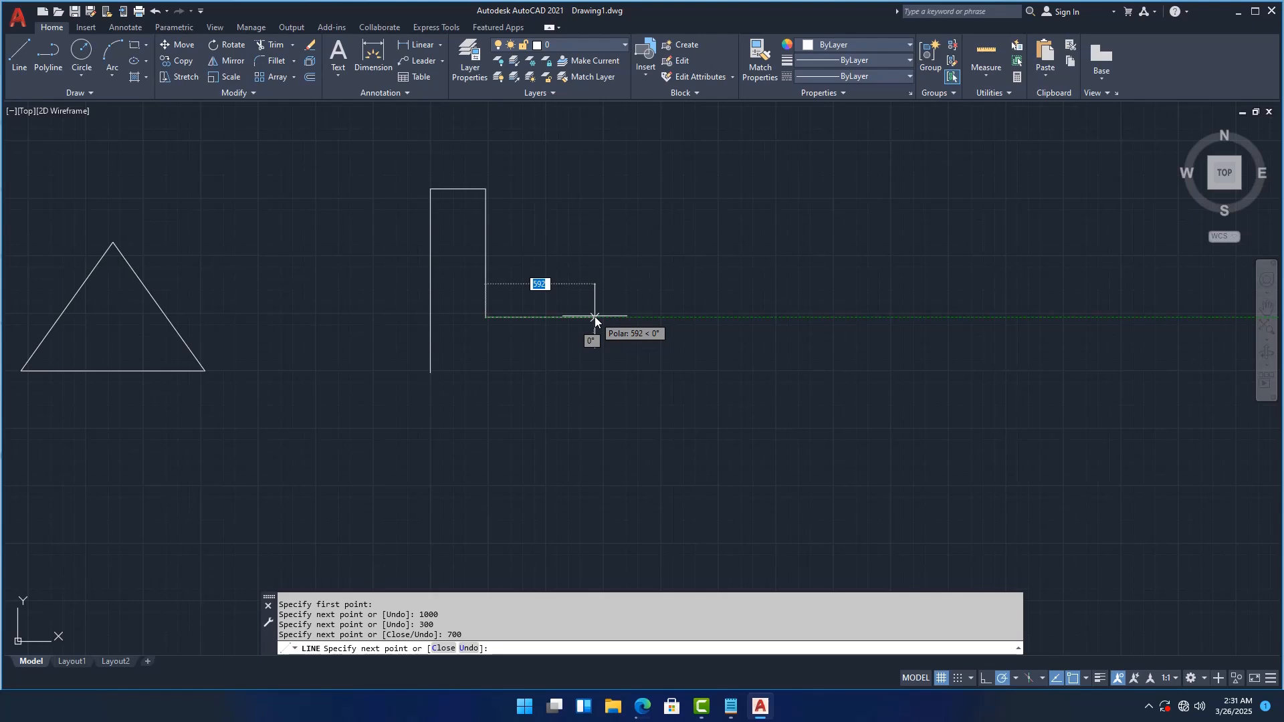
- Continue the outline with a segment 500 units to the right and another 700 units up, forming the notch
type("500")
key("Return")
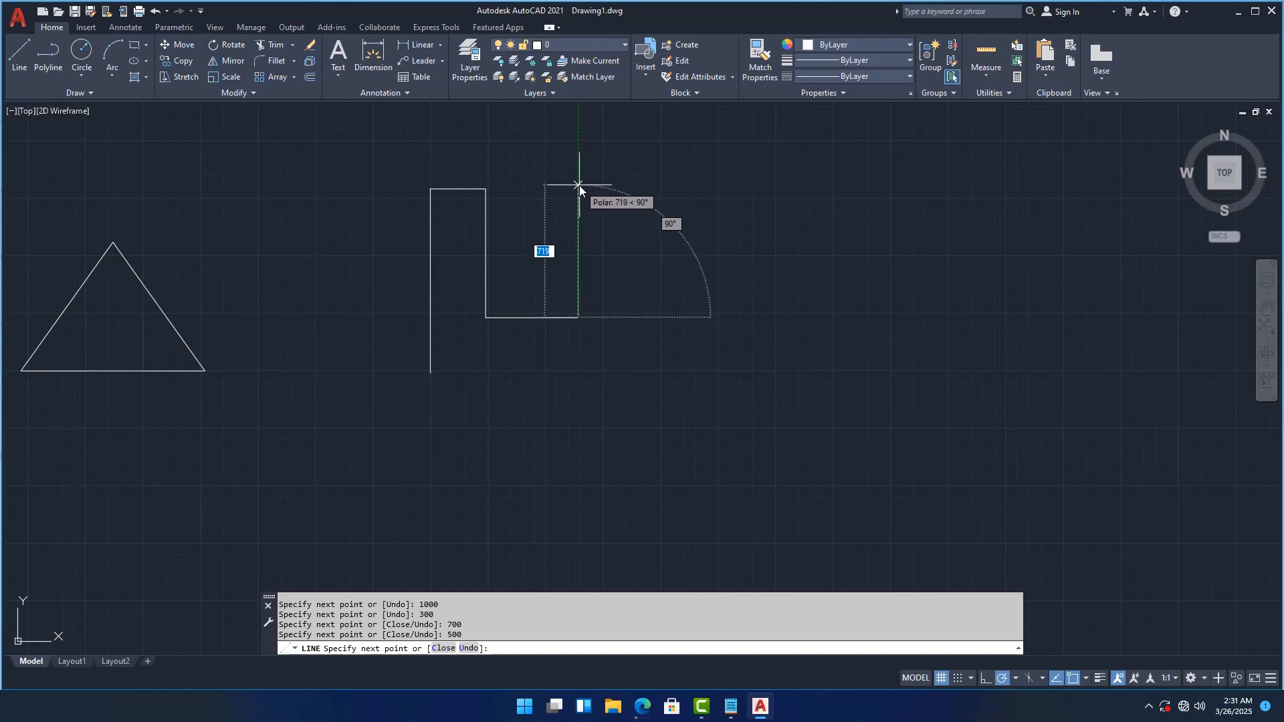
type("700")
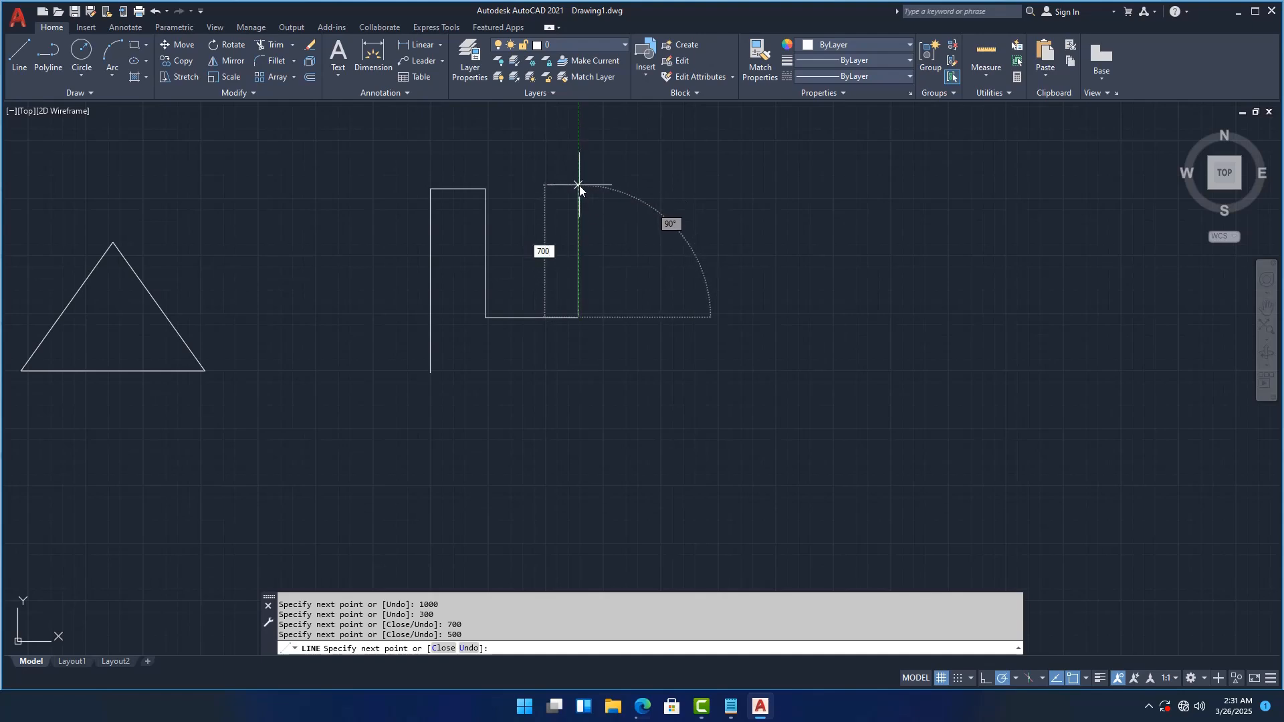
key("Return")
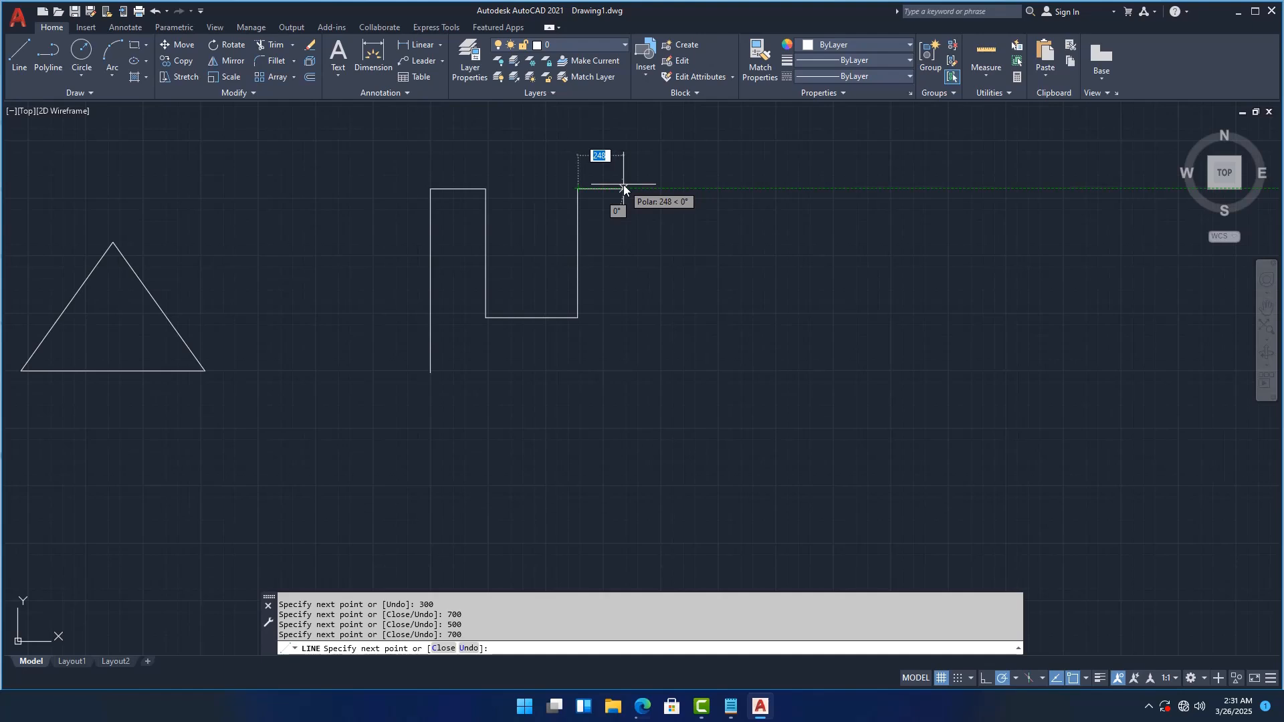
- Continue the outline with a top segment 300 units to the right and a vertical side 1000 units down
type("300")
key("Return")
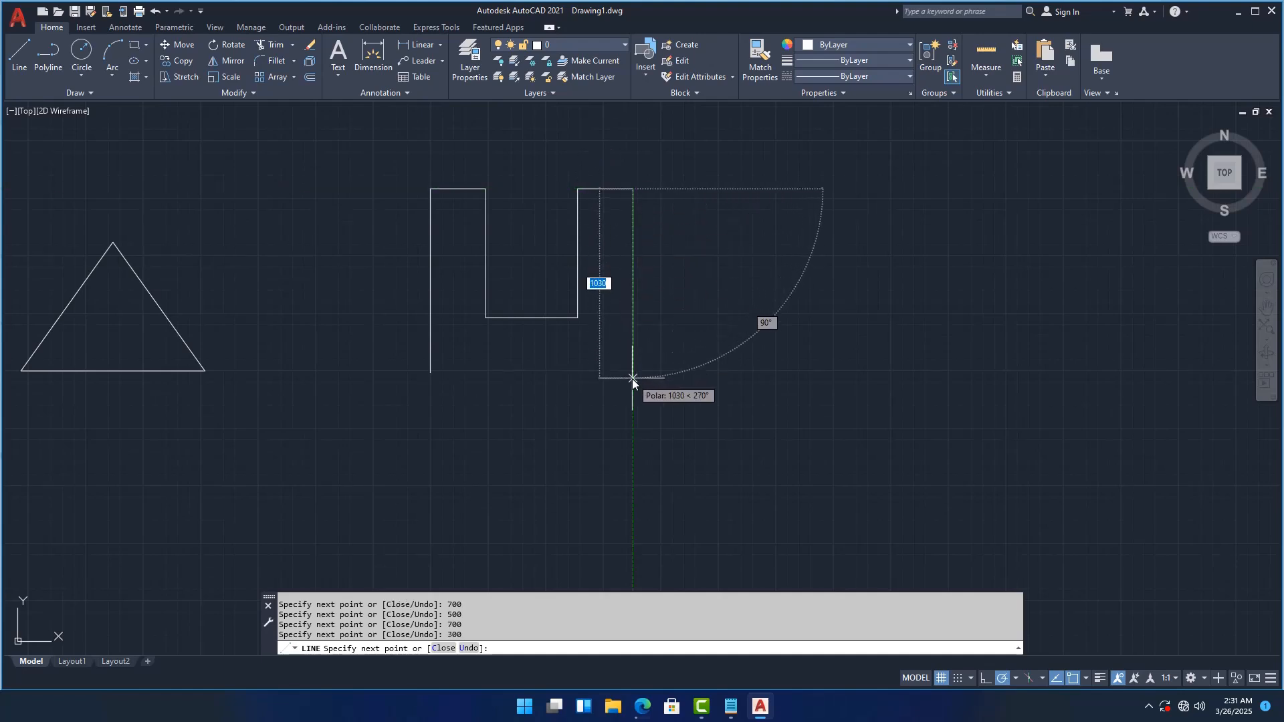
type("1")
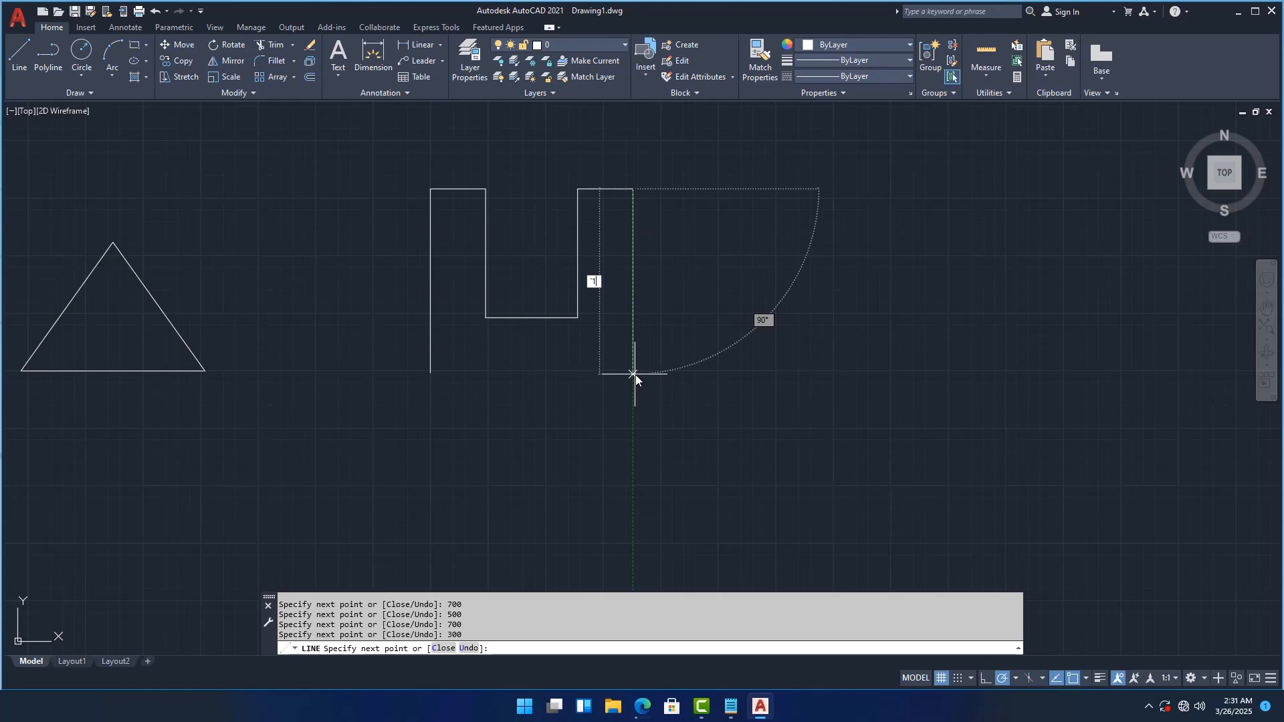
key("BackSpace")
type("1000")
key("Return")
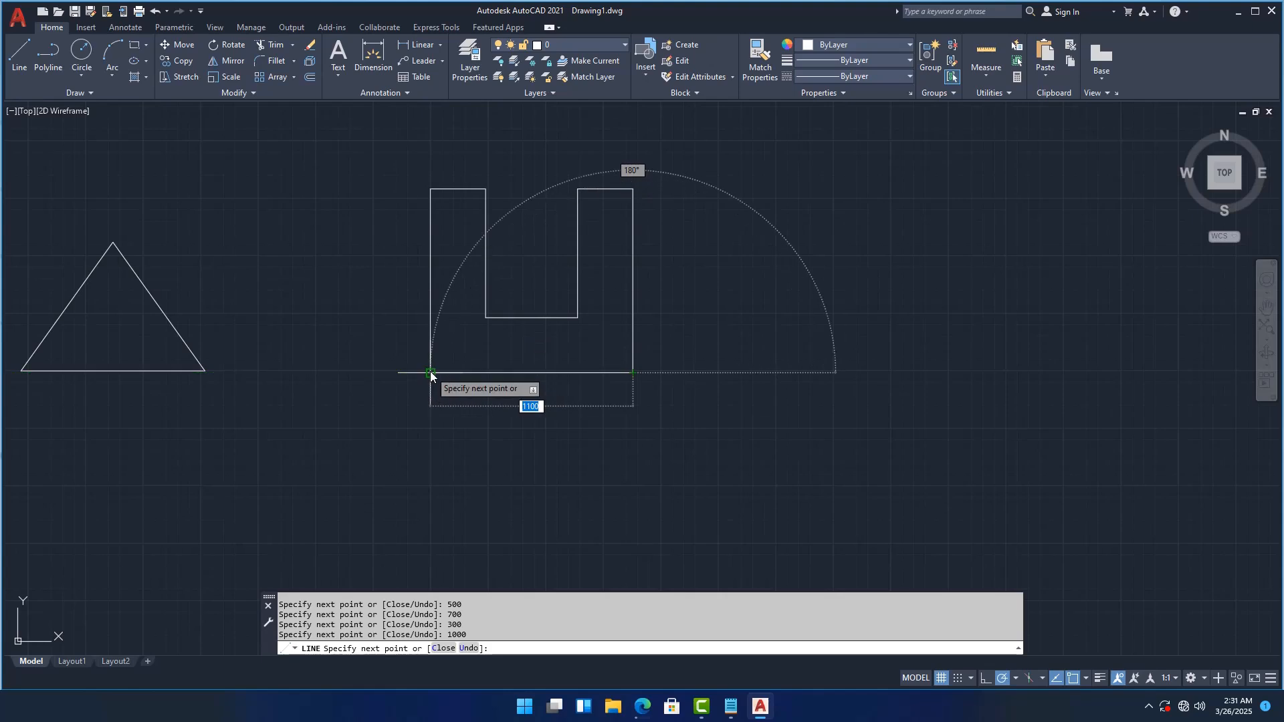
- Close the U-shaped outline with a bottom segment back to its starting corner and end the Line command
left_click(430, 373)
key("Escape")
key("Escape")
key("Escape")
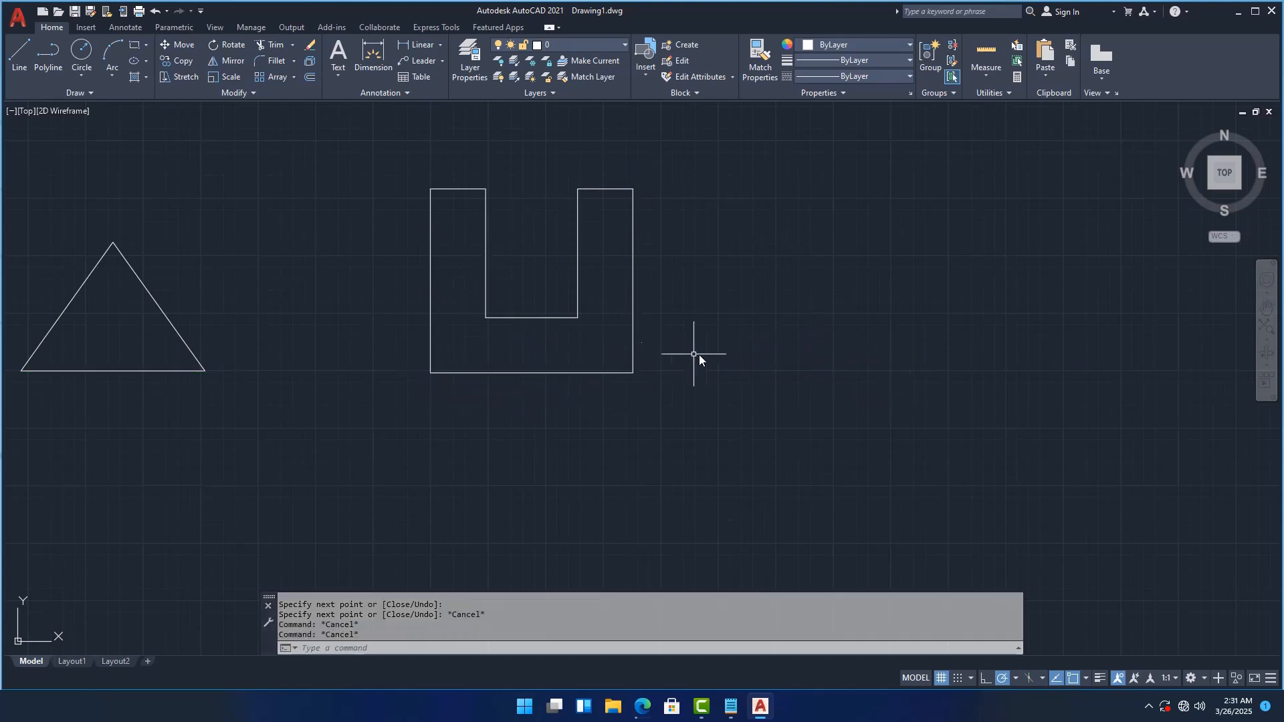
- Examine the finished U-shaped outline up close and alongside the other shapes
scroll(695, 361, "down", 8)
scroll(575, 321, "up", 6)
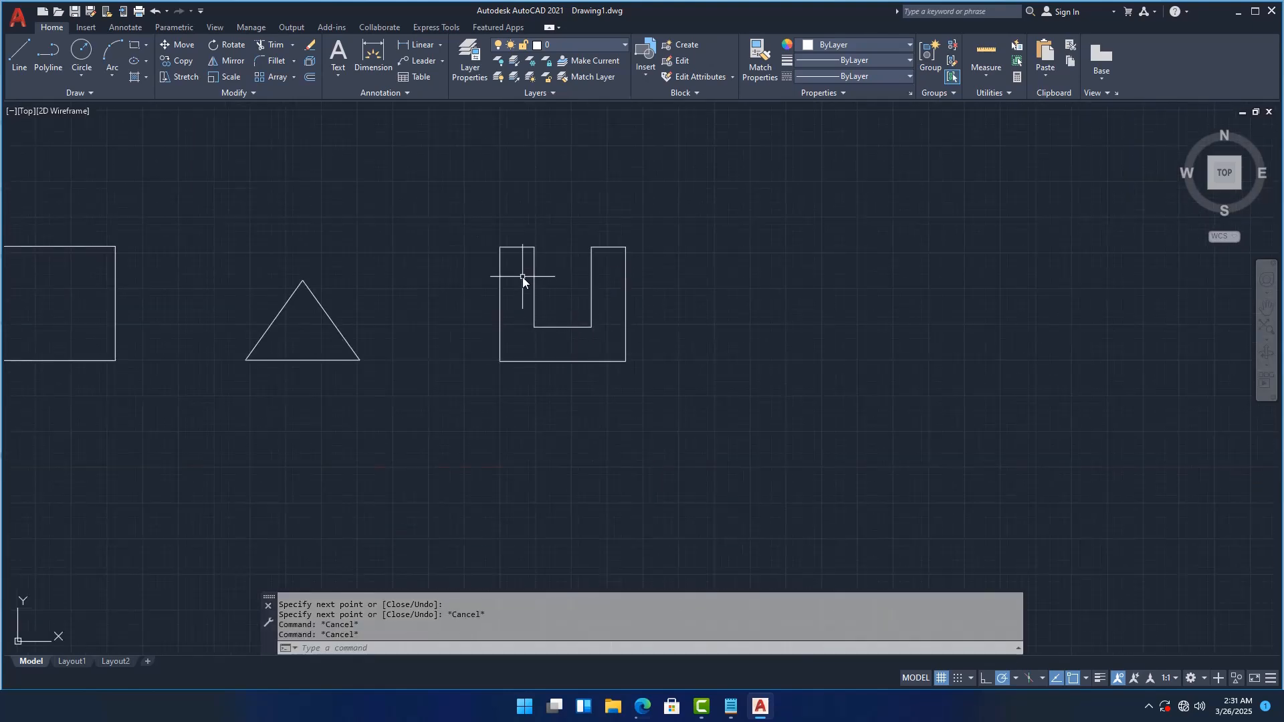
scroll(523, 277, "up", 6)
scroll(577, 304, "down", 8)
scroll(550, 295, "up", 6)
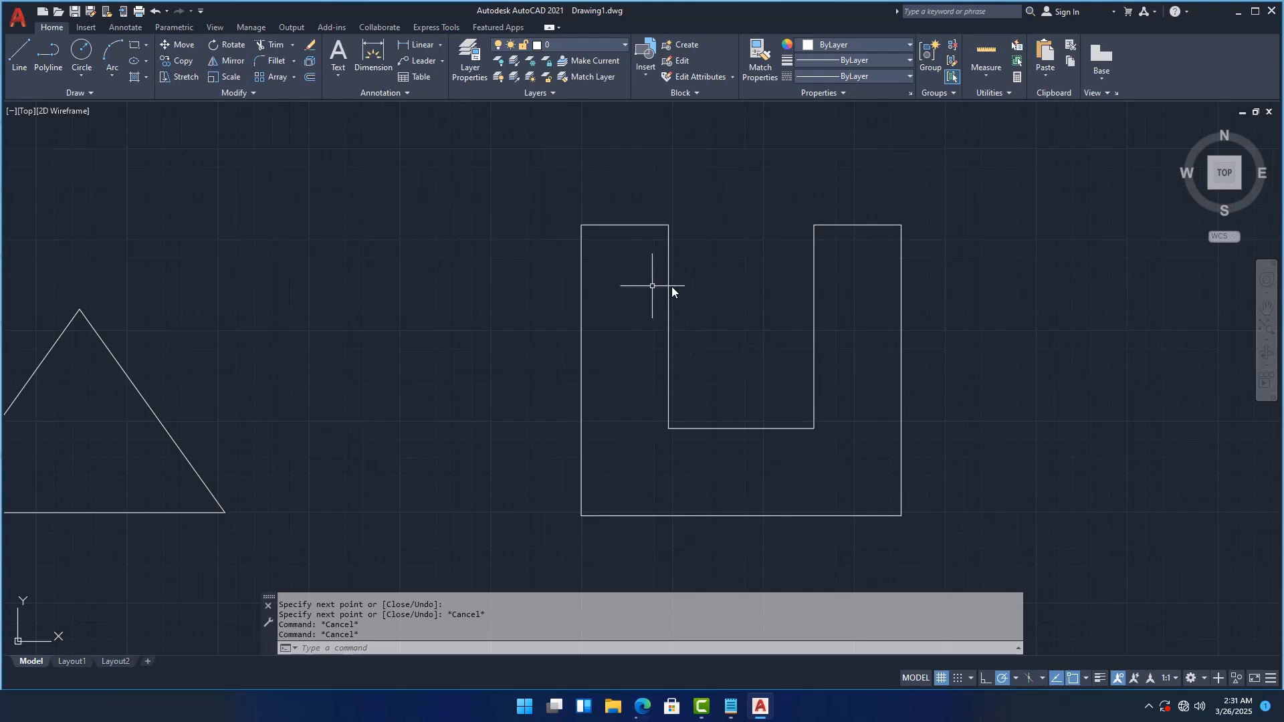
scroll(671, 286, "down", 6)
scroll(644, 297, "up", 4)
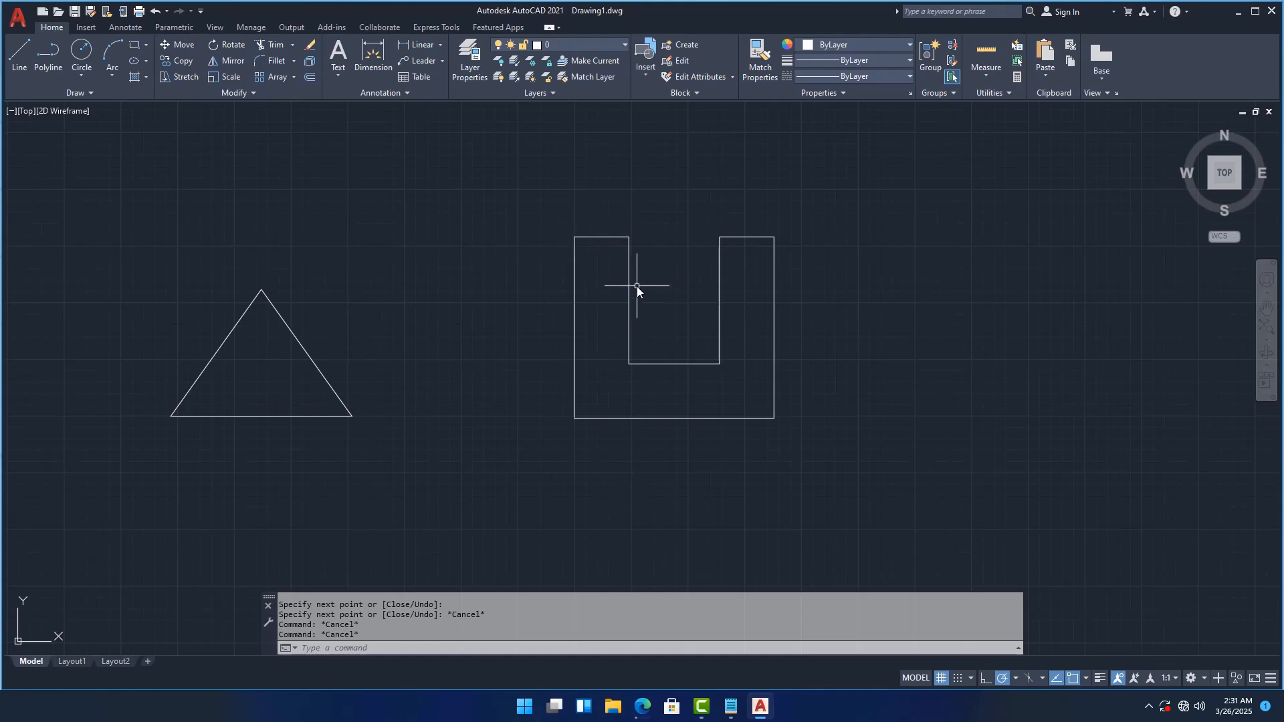
scroll(653, 281, "down", 5)
scroll(656, 297, "up", 5)
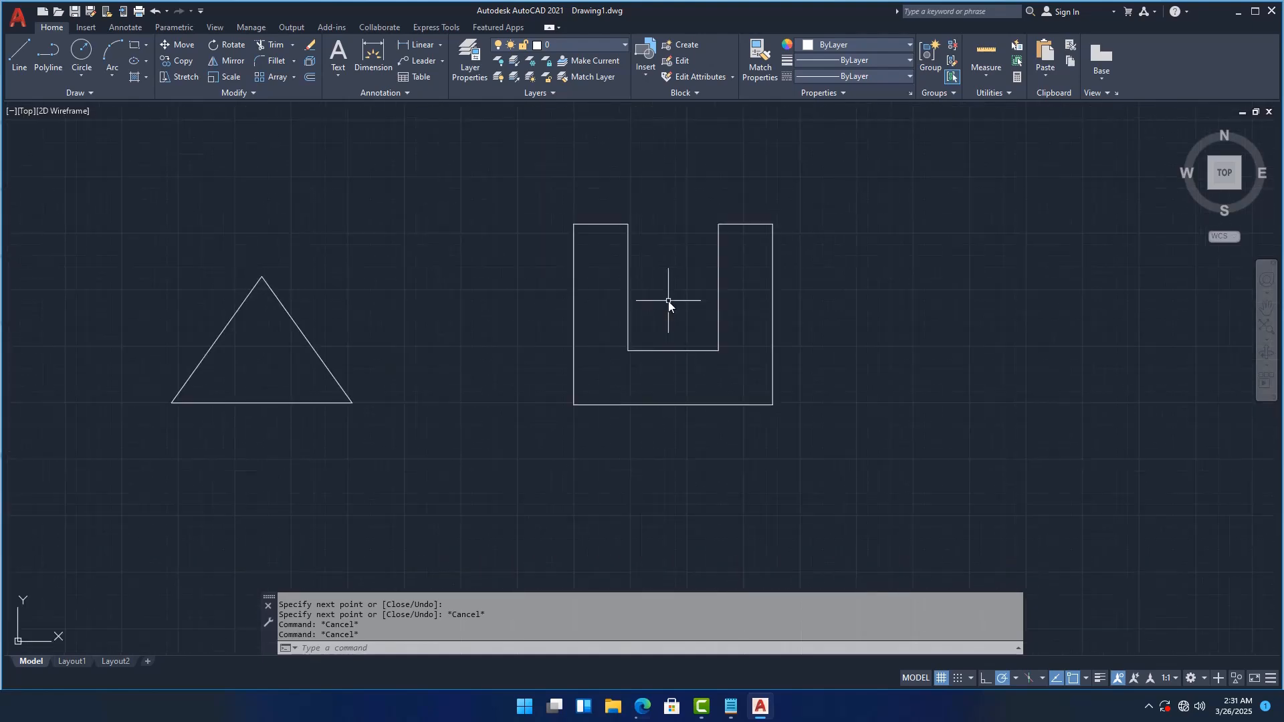
- Open the properties of the notch's left vertical line to check its length, and clear the selection
left_click(627, 291)
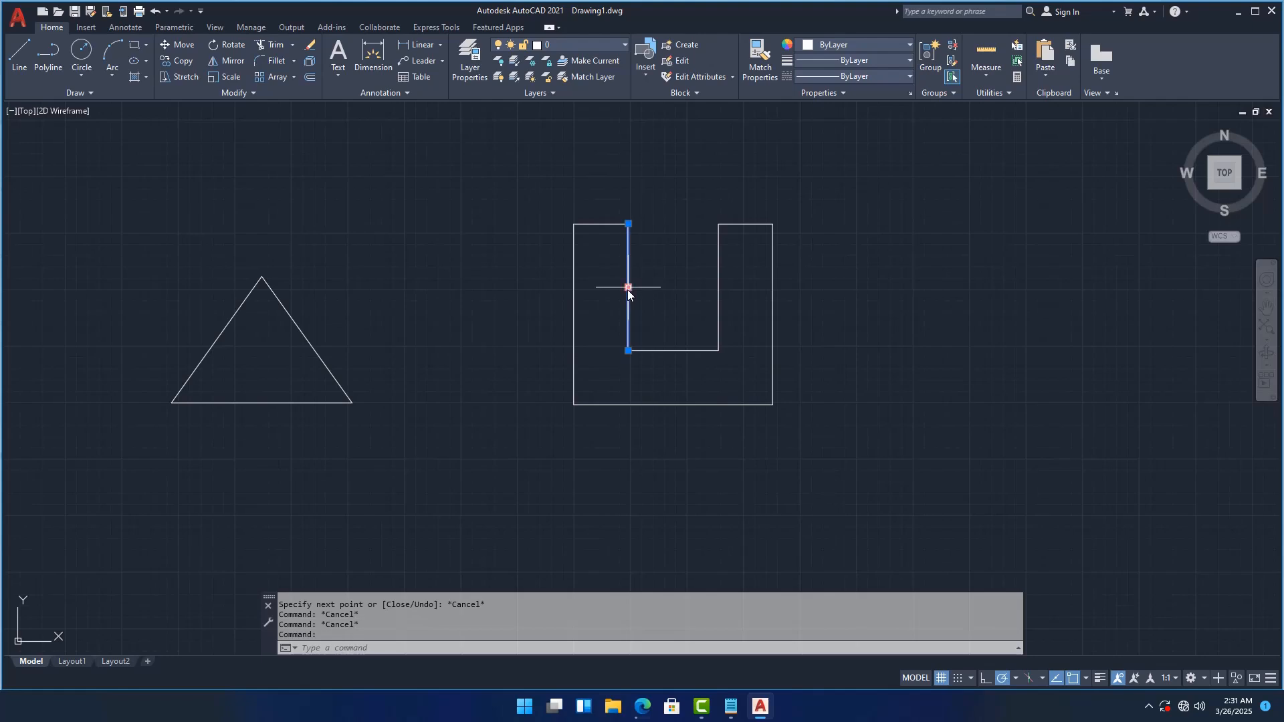
right_click(627, 290)
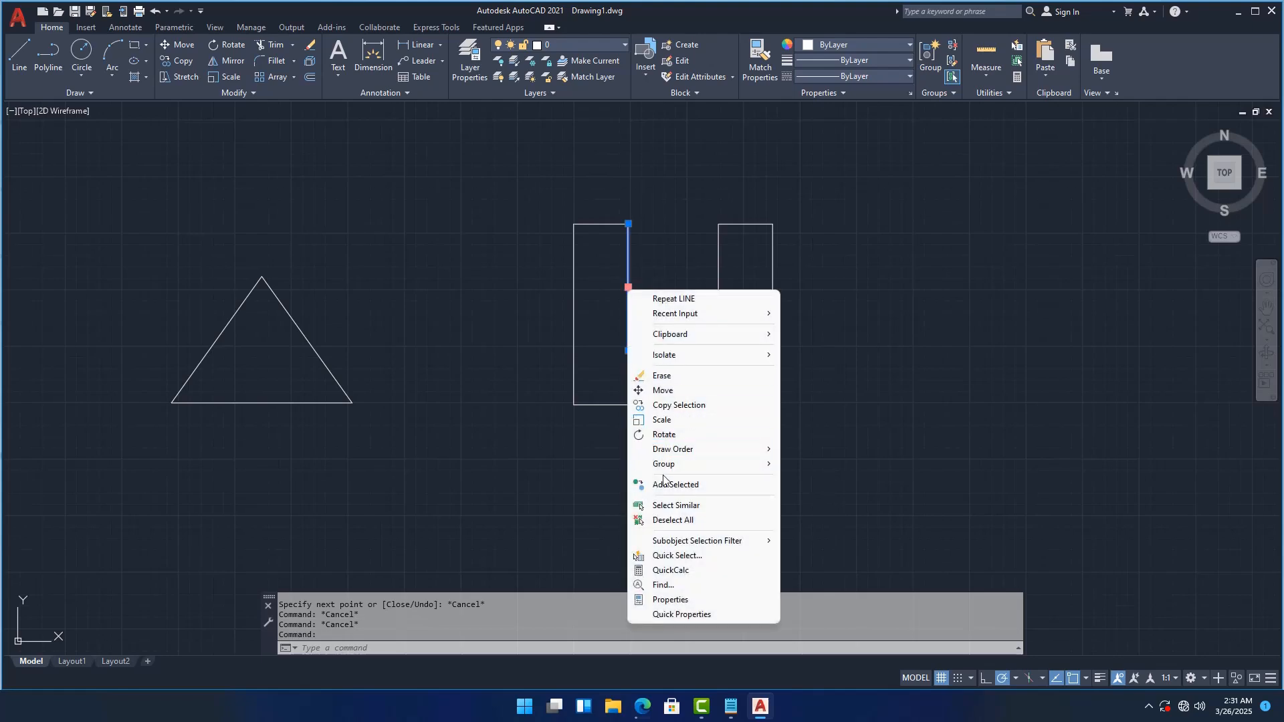
left_click(668, 600)
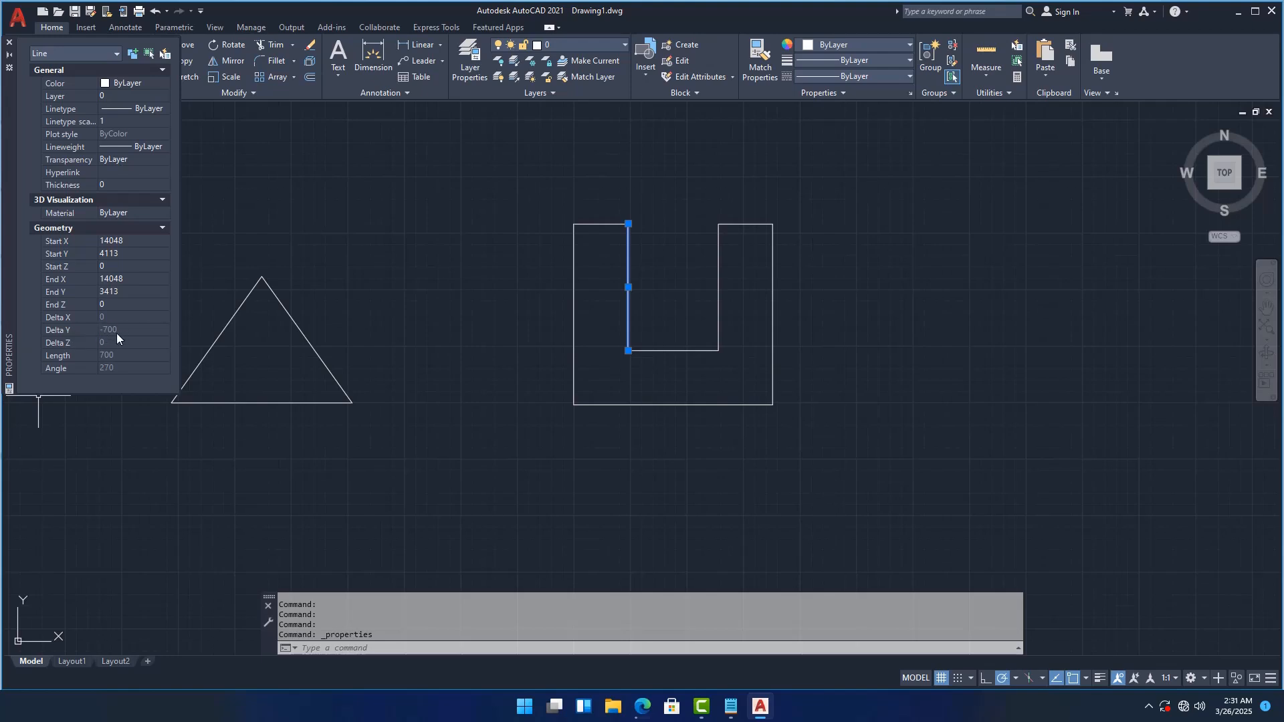
key("Escape")
key("Escape")
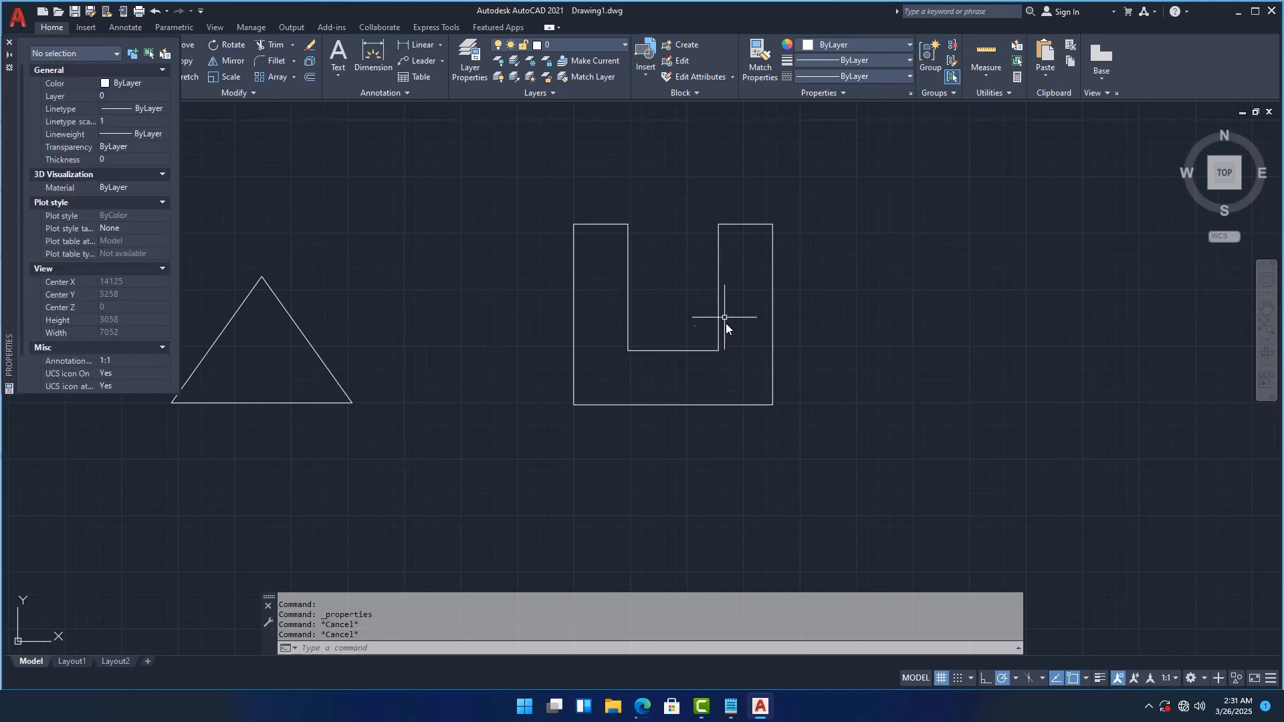
- Compare the geometry properties of the notch's right and left vertical lines, clearing the selection after each
left_click(719, 301)
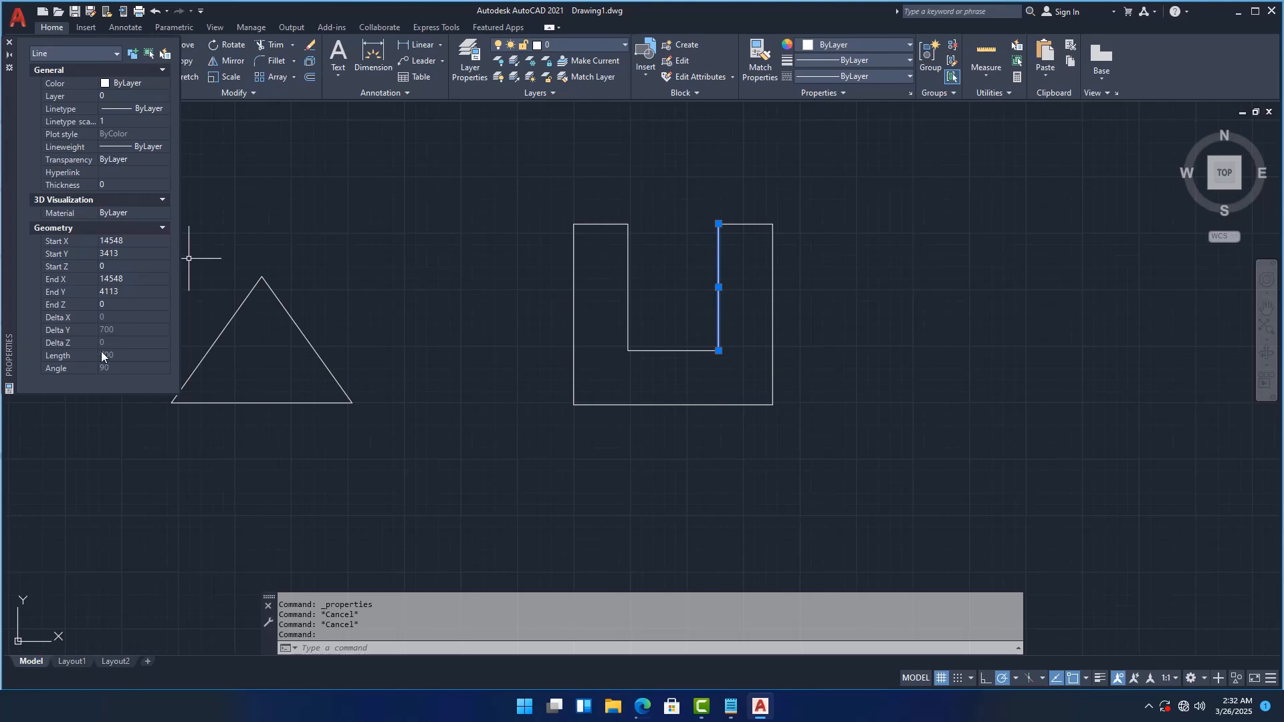
key("Escape")
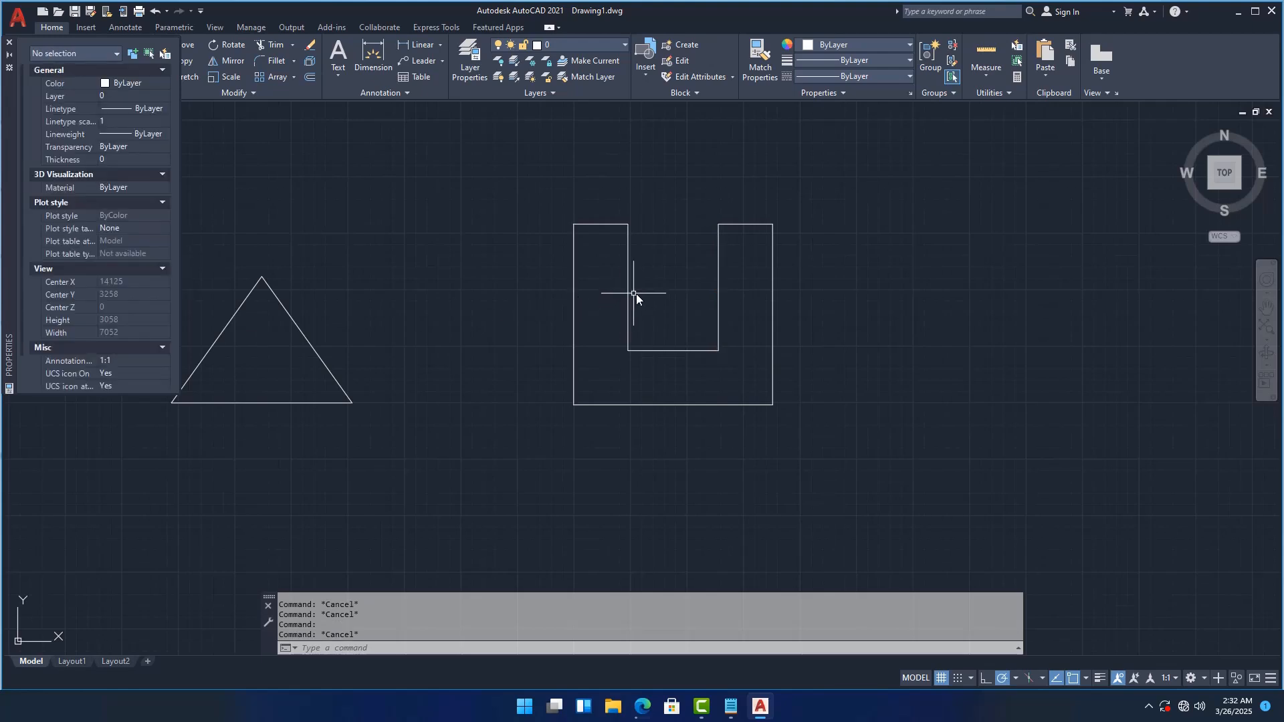
left_click(629, 299)
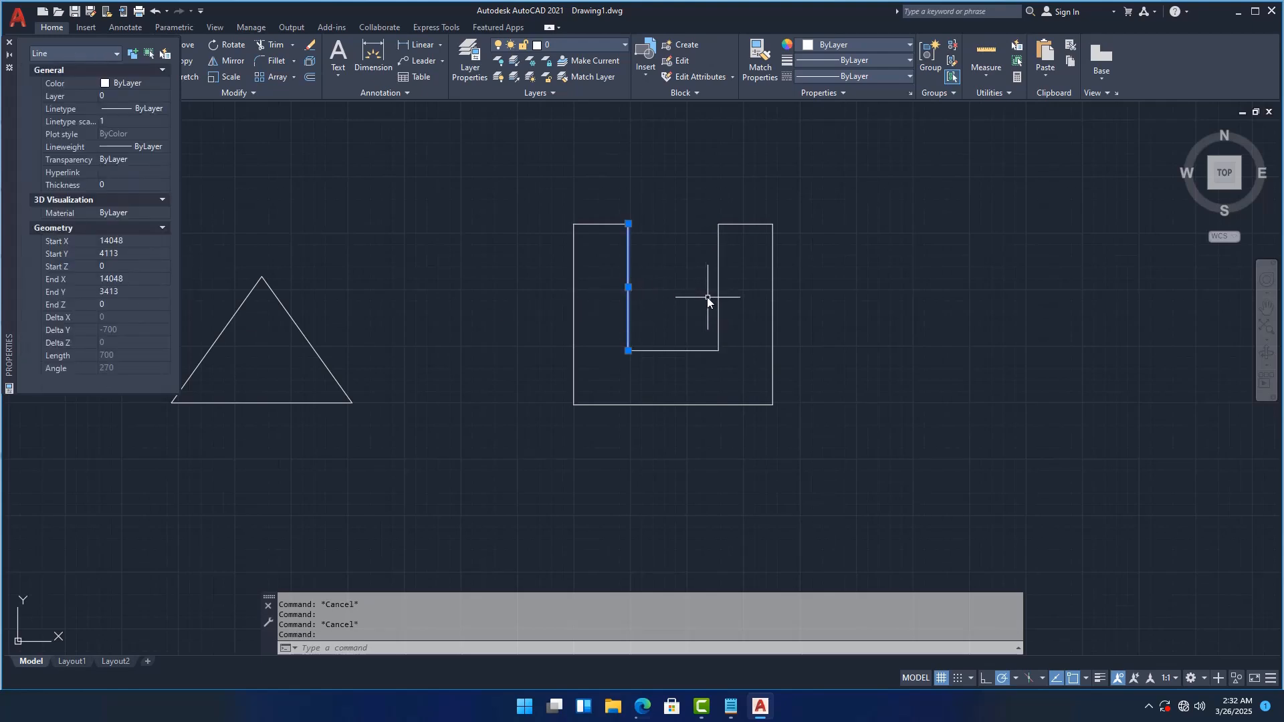
key("Escape")
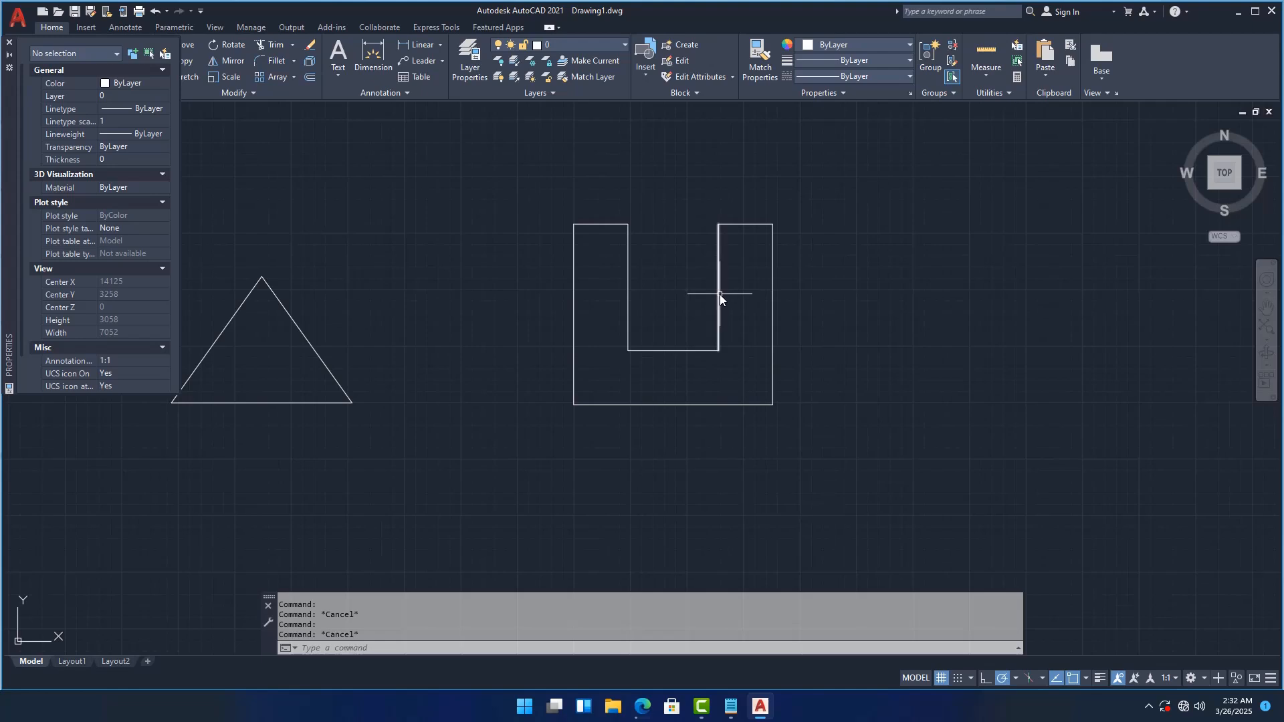
left_click(719, 295)
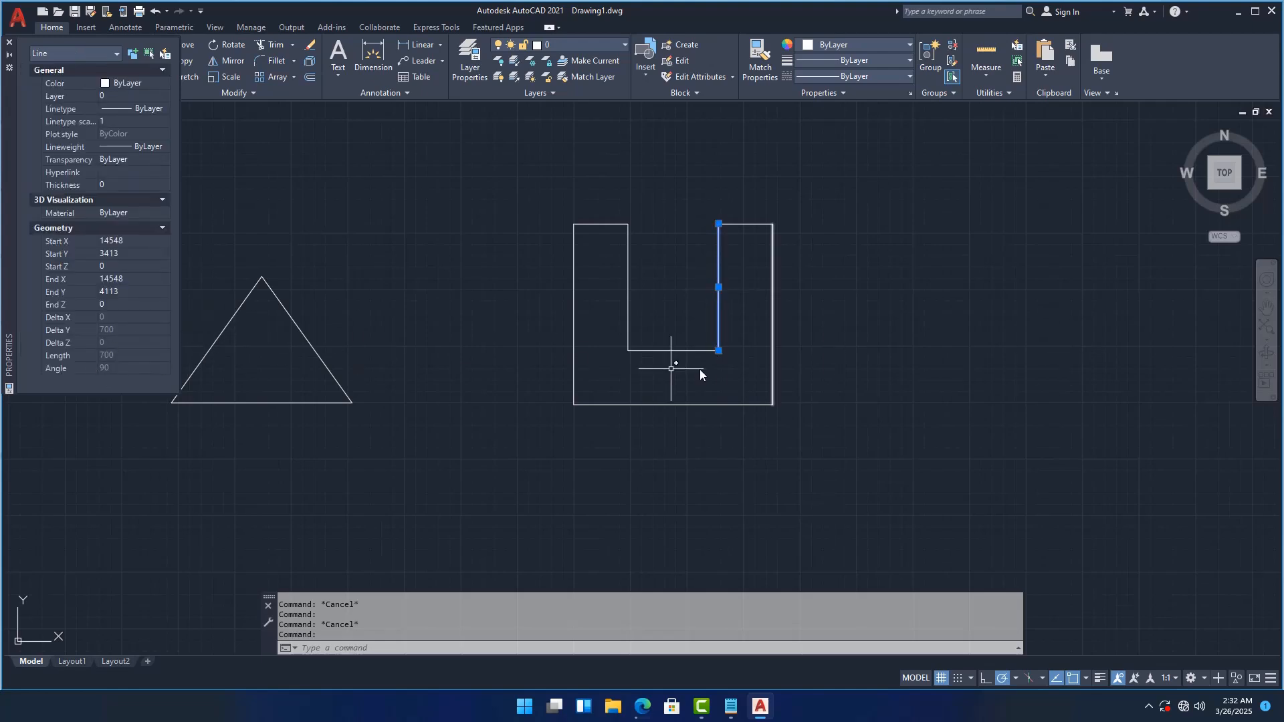
key("Escape")
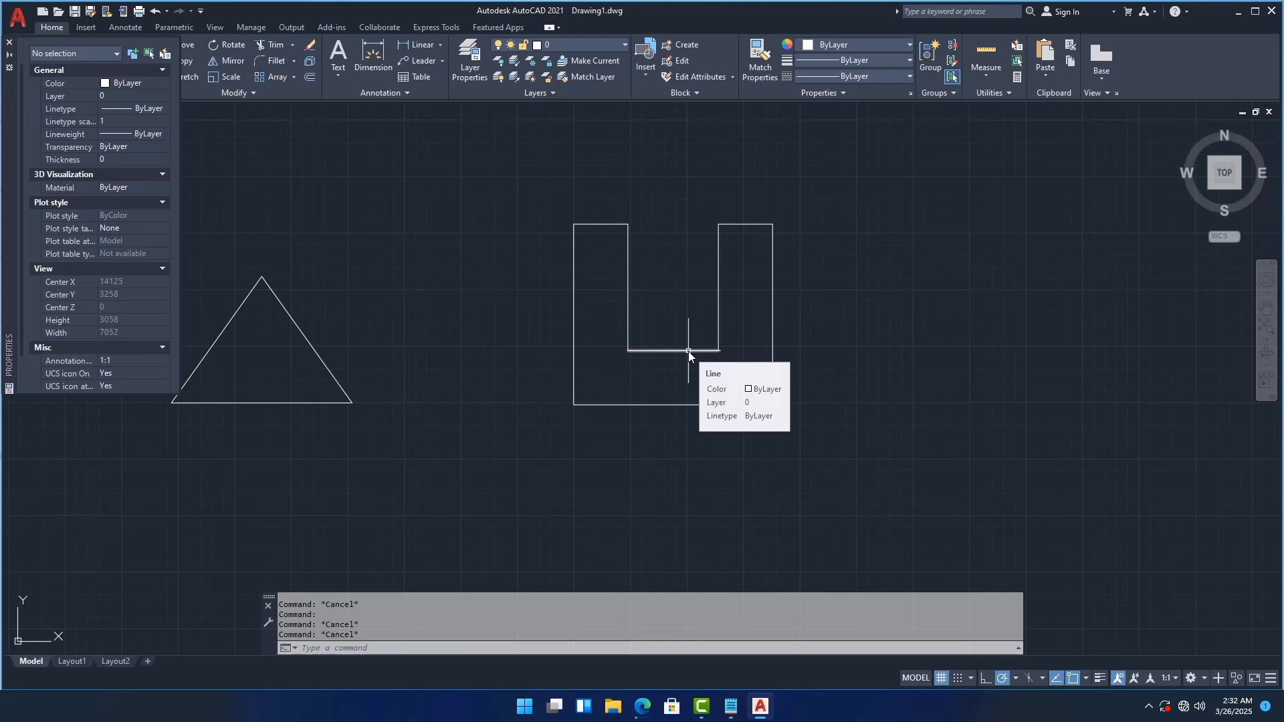
- Check the length of the notch's bottom line in its properties, and close the properties display
left_click(688, 351)
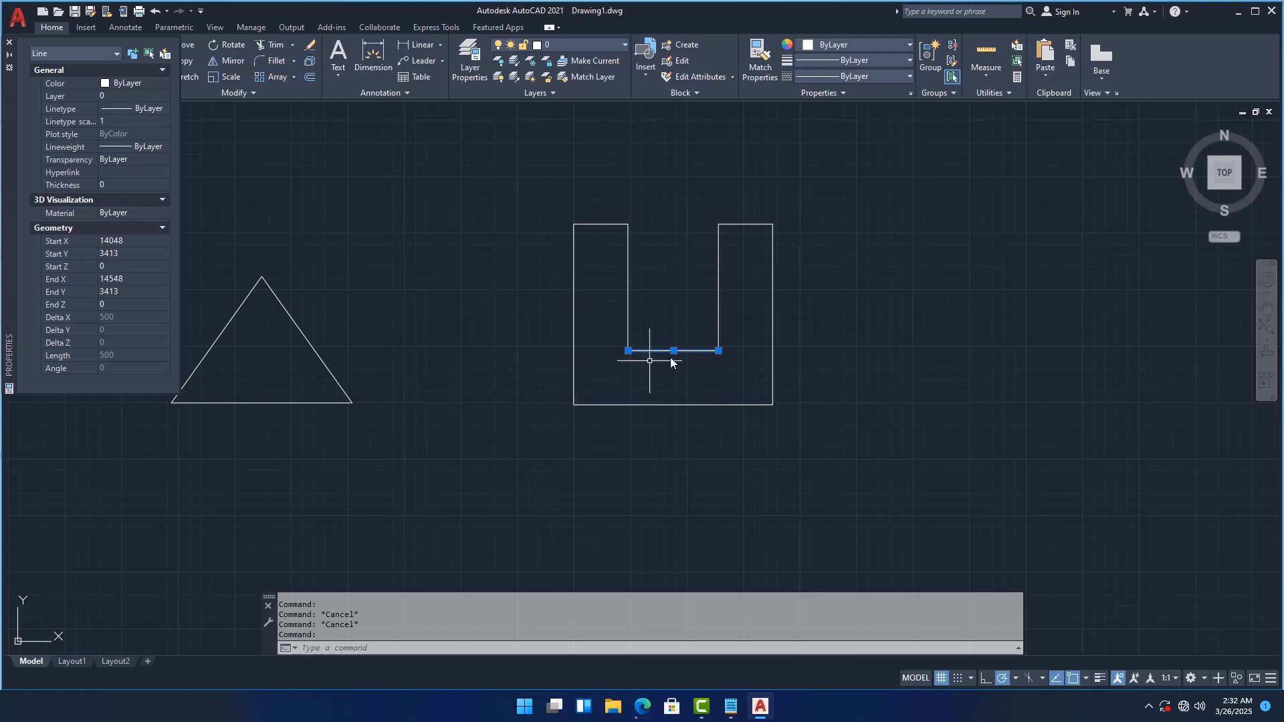
left_click(9, 43)
scroll(683, 367, "down", 2)
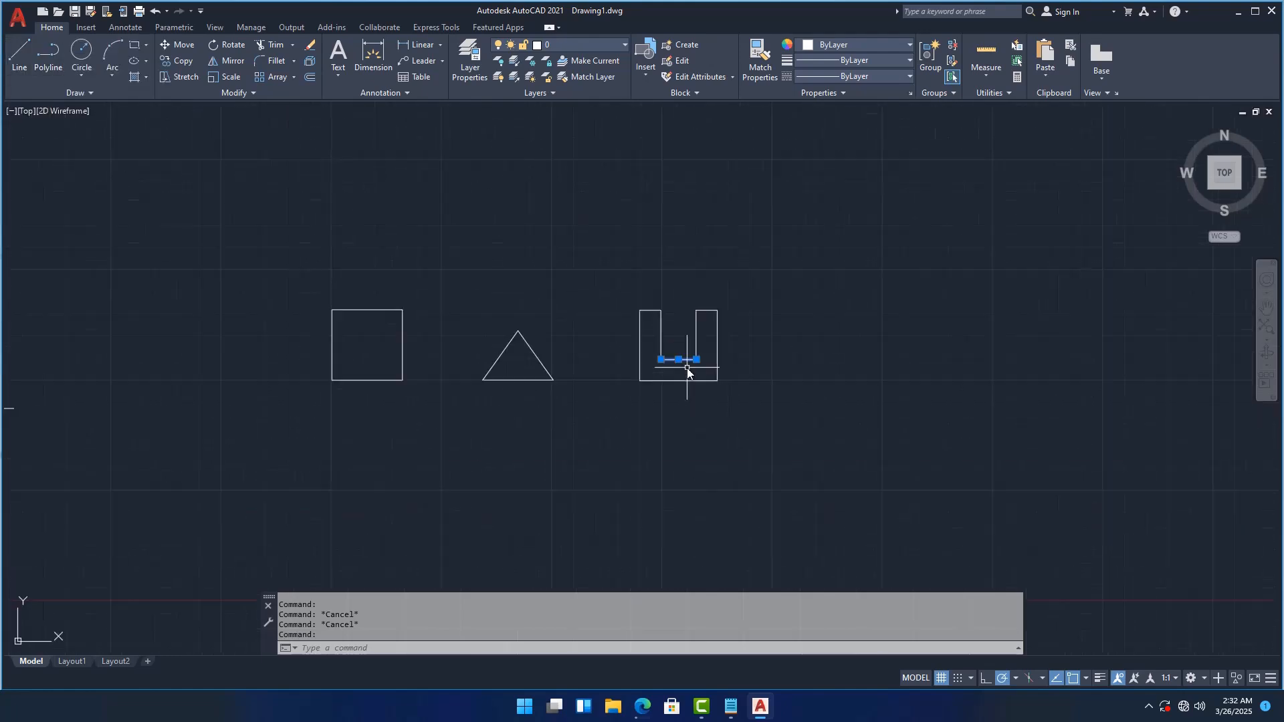
scroll(681, 367, "up", 1)
scroll(583, 379, "down", 2)
scroll(636, 380, "up", 2)
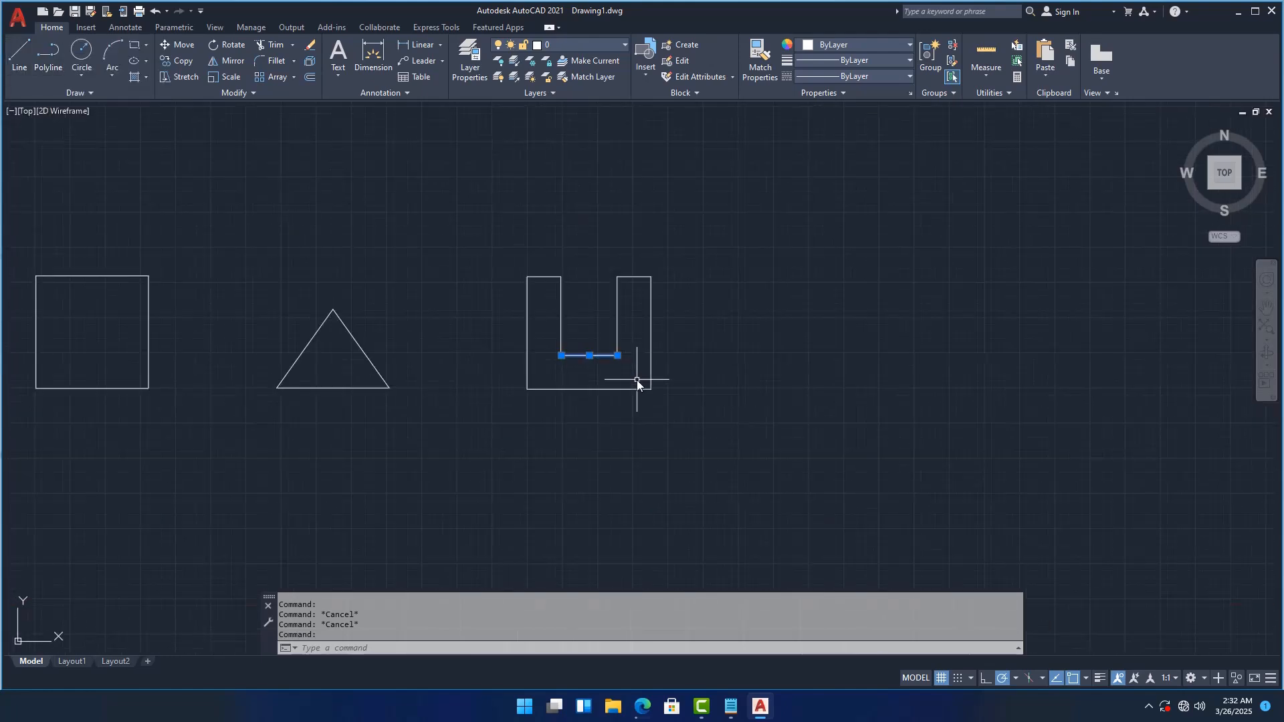
- With the Polyline command started, switch to Notepad to read the polyline definition and return to AutoCAD
left_click(45, 57)
scroll(535, 438, "down", 2)
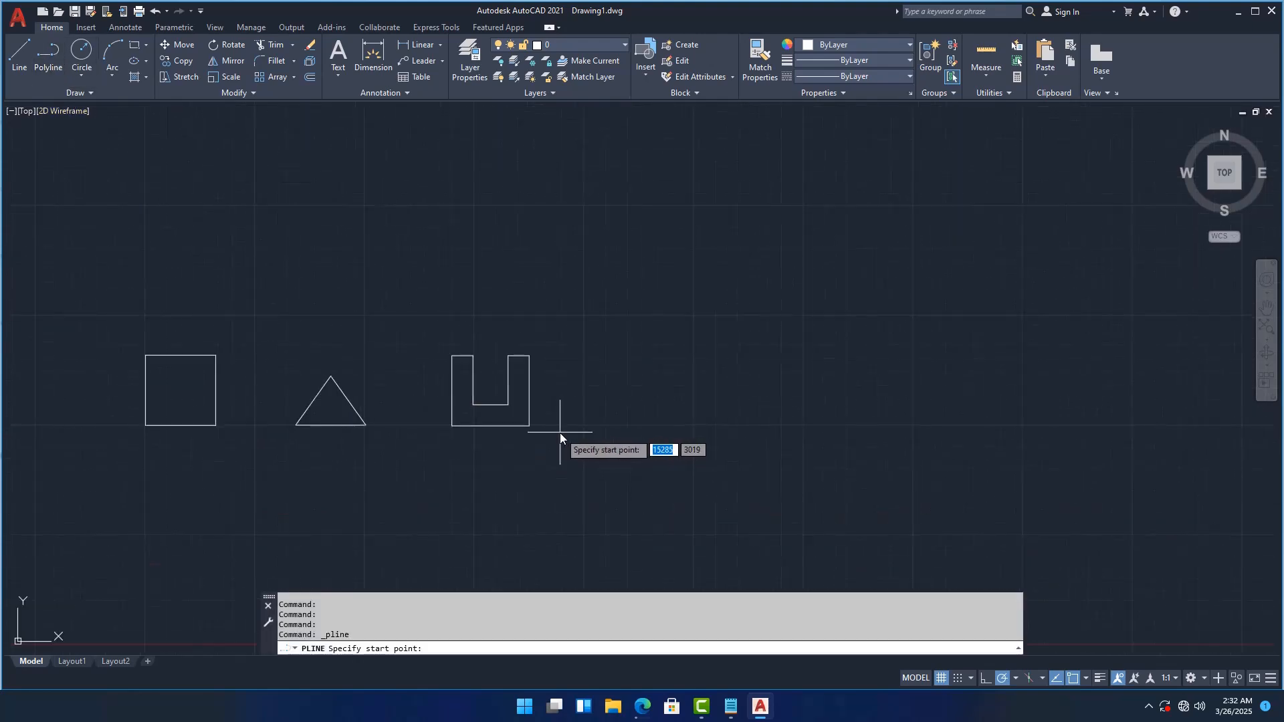
left_click(731, 706)
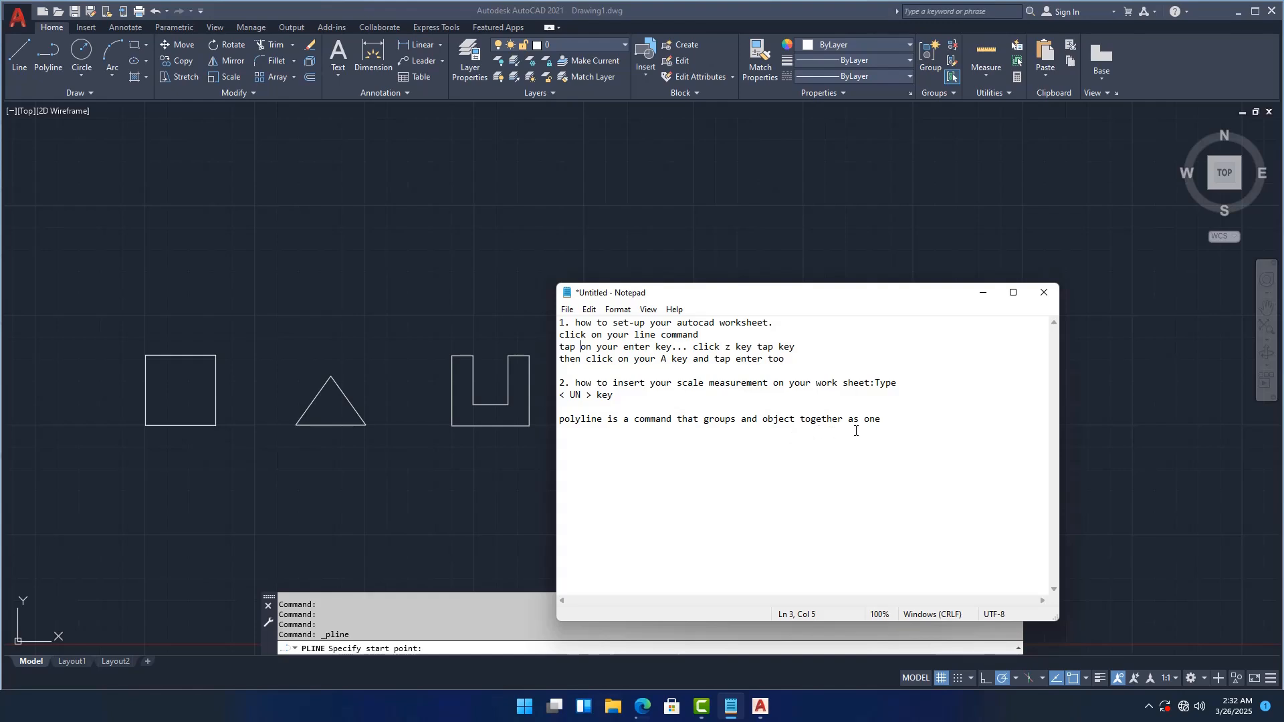
left_click(983, 294)
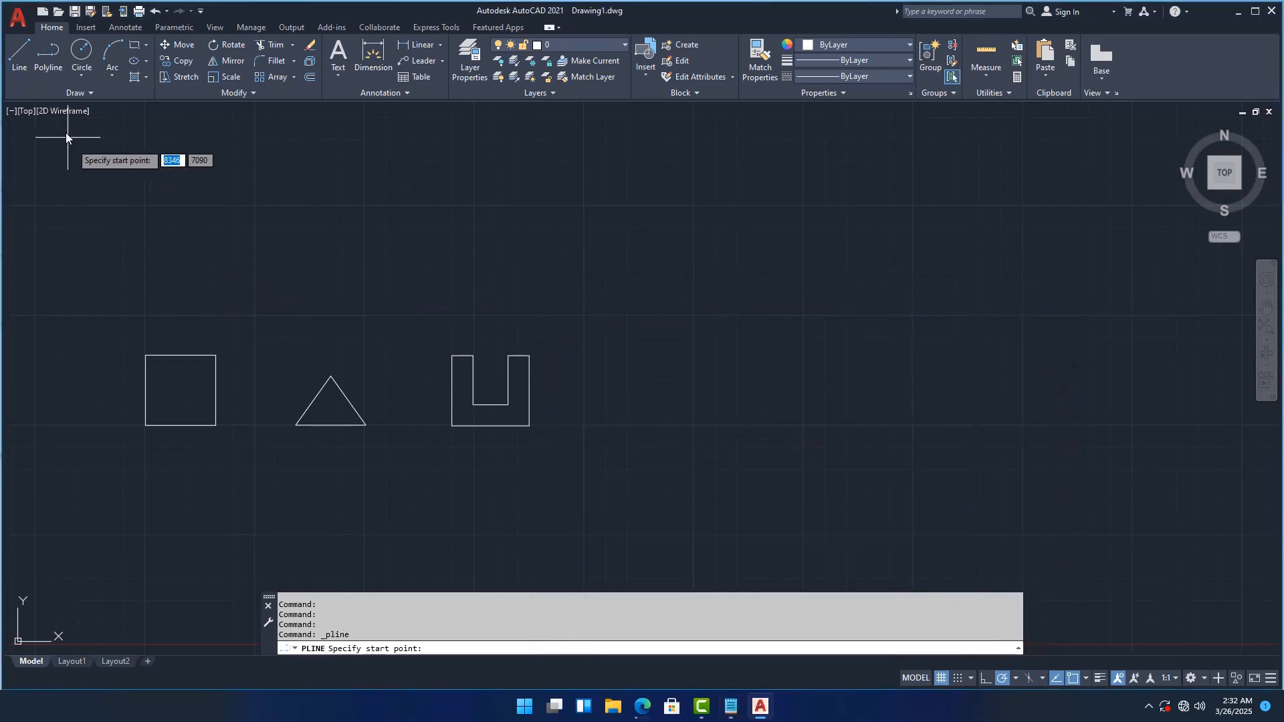
- Draw a closed square polyline with sides about 1000 units long to the right of the U-shaped outline
left_click(43, 60)
scroll(665, 428, "up", 4)
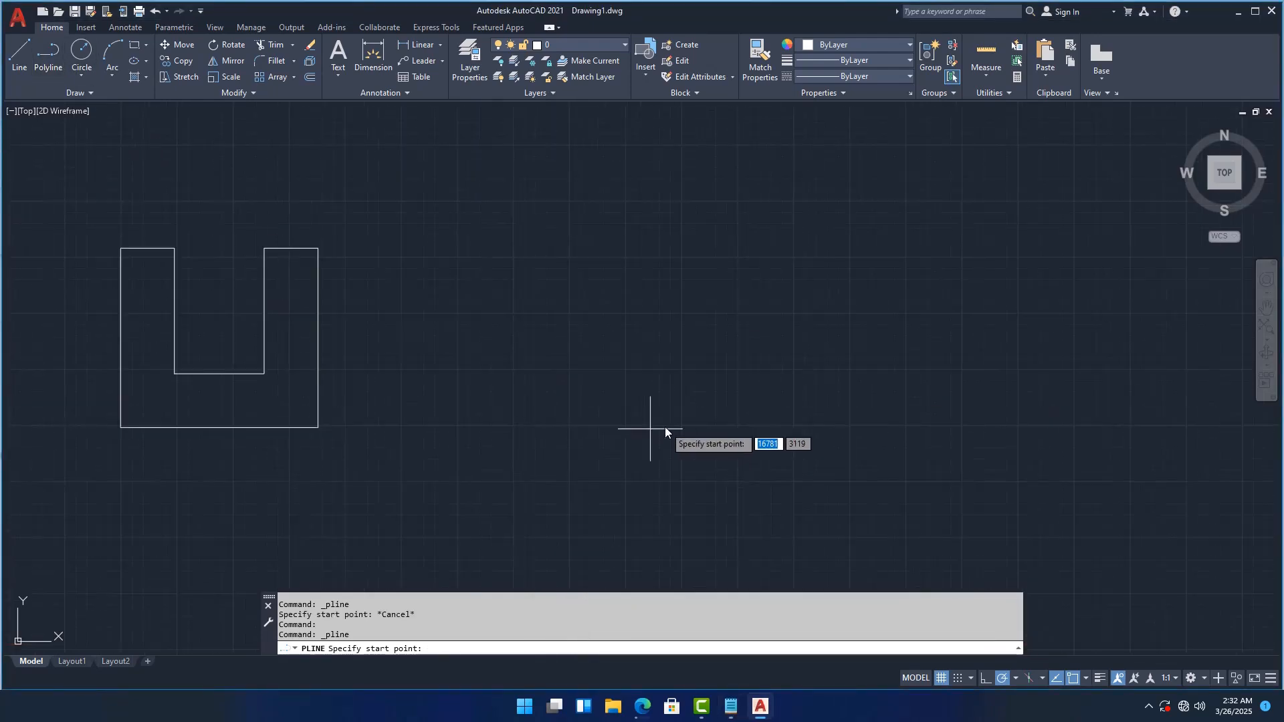
scroll(545, 444, "down", 6)
scroll(625, 421, "up", 5)
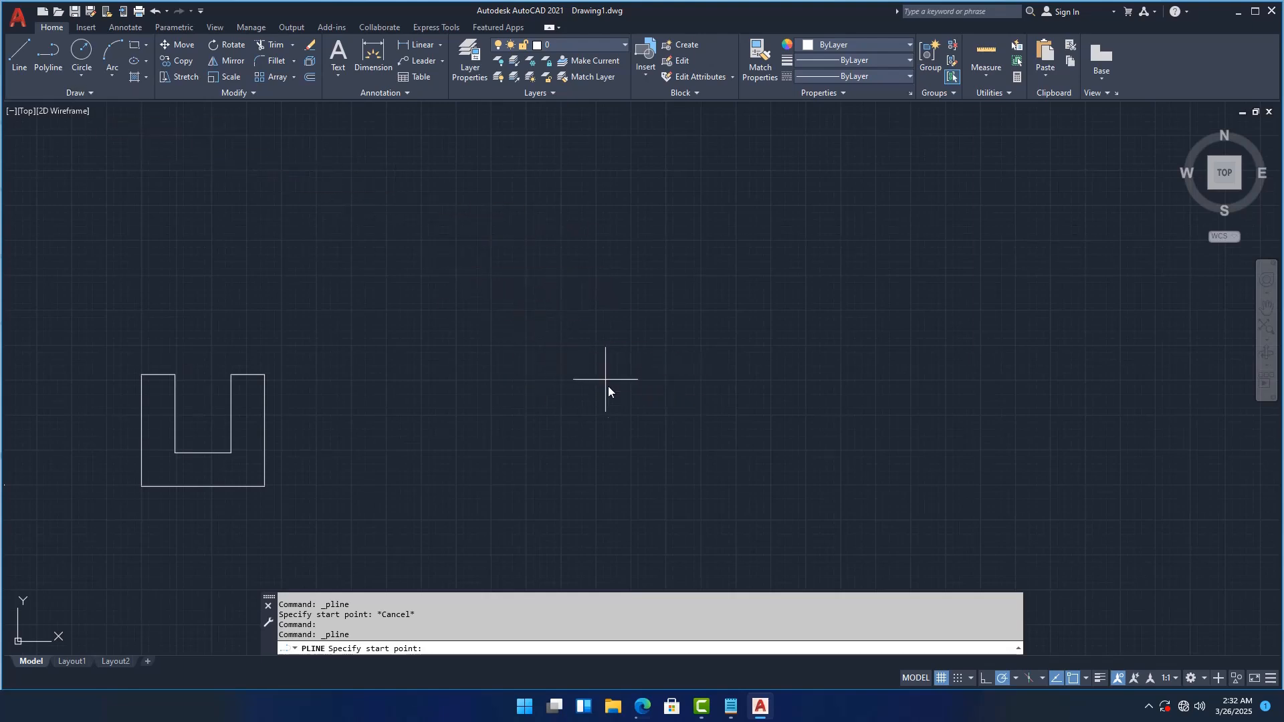
left_click(560, 346)
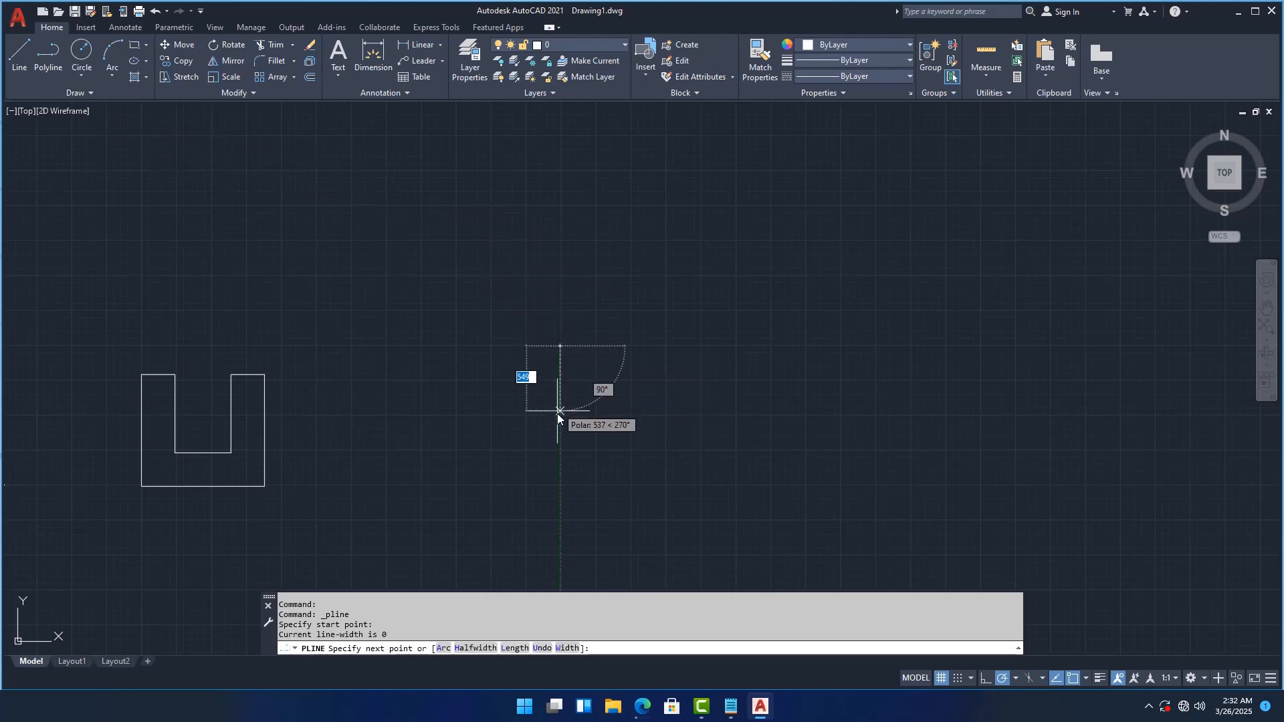
left_click(560, 458)
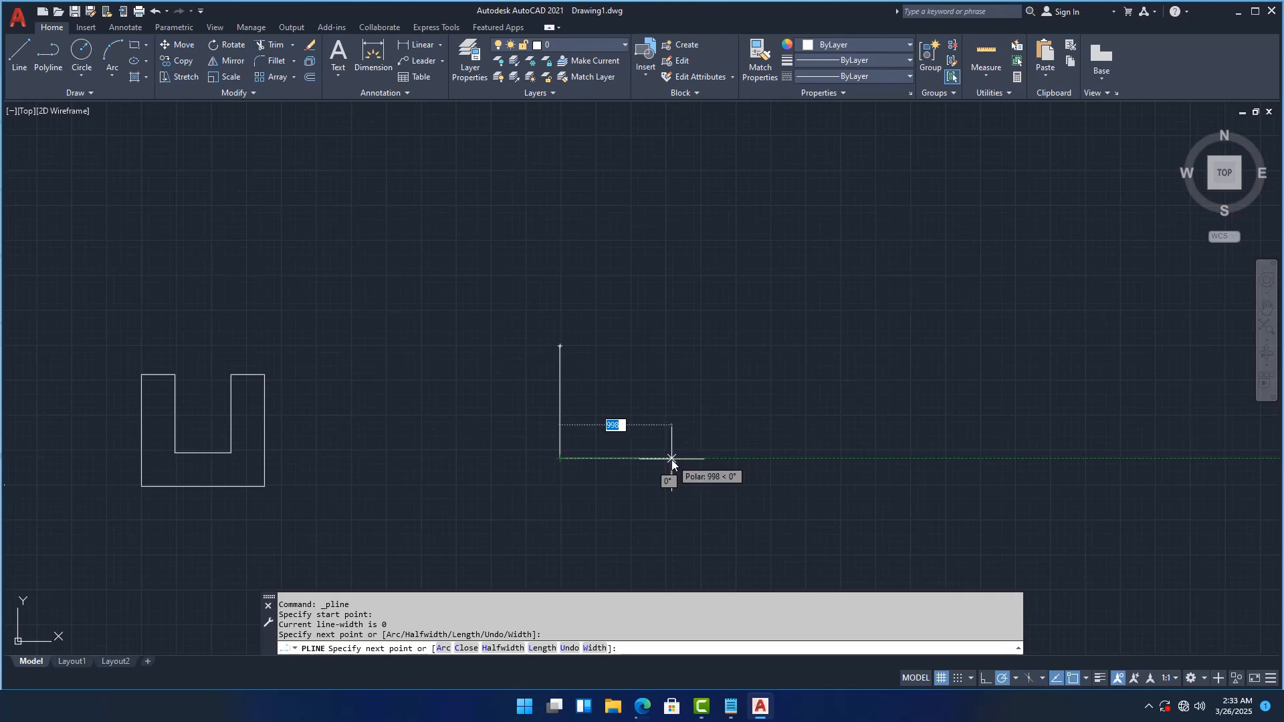
left_click(672, 459)
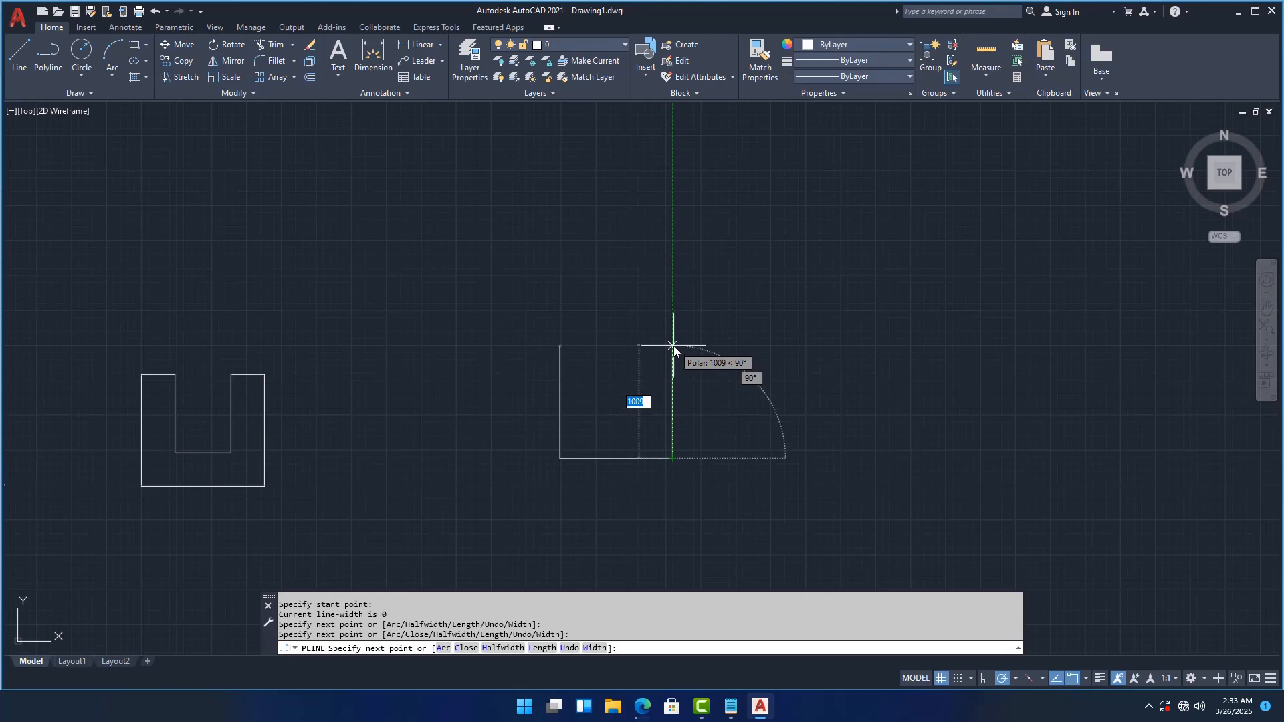
left_click(673, 346)
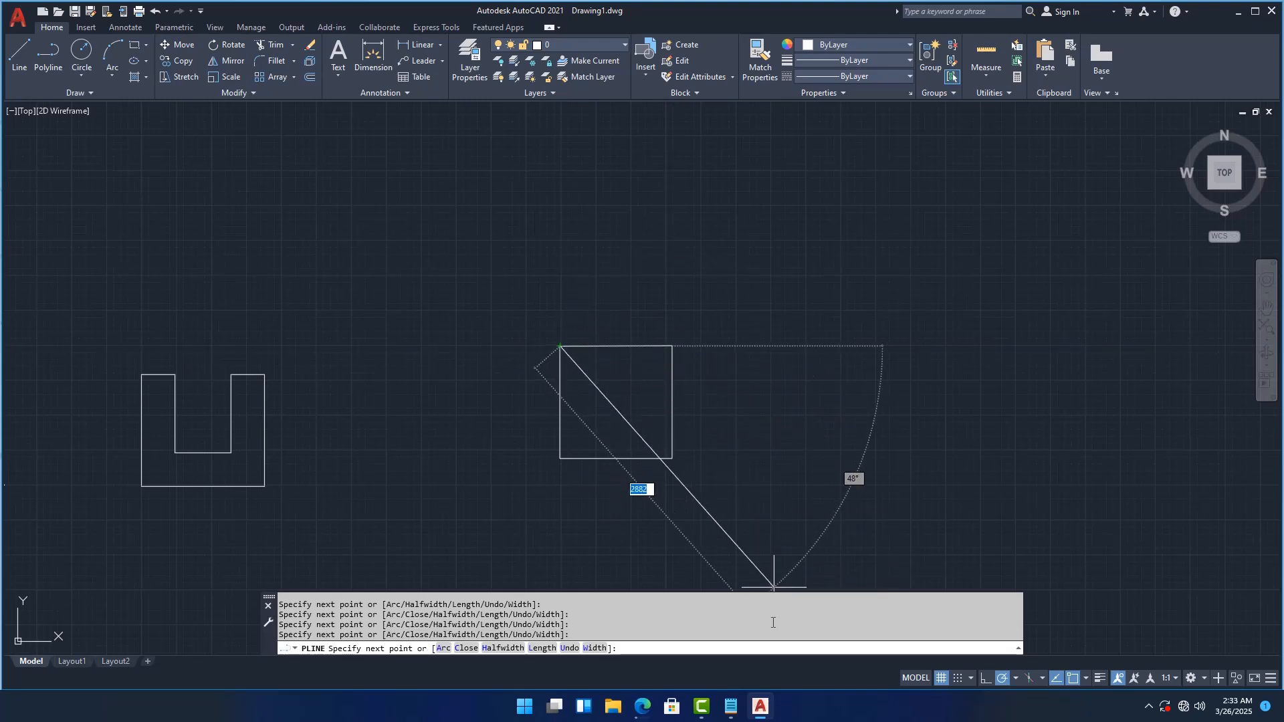
key("Escape")
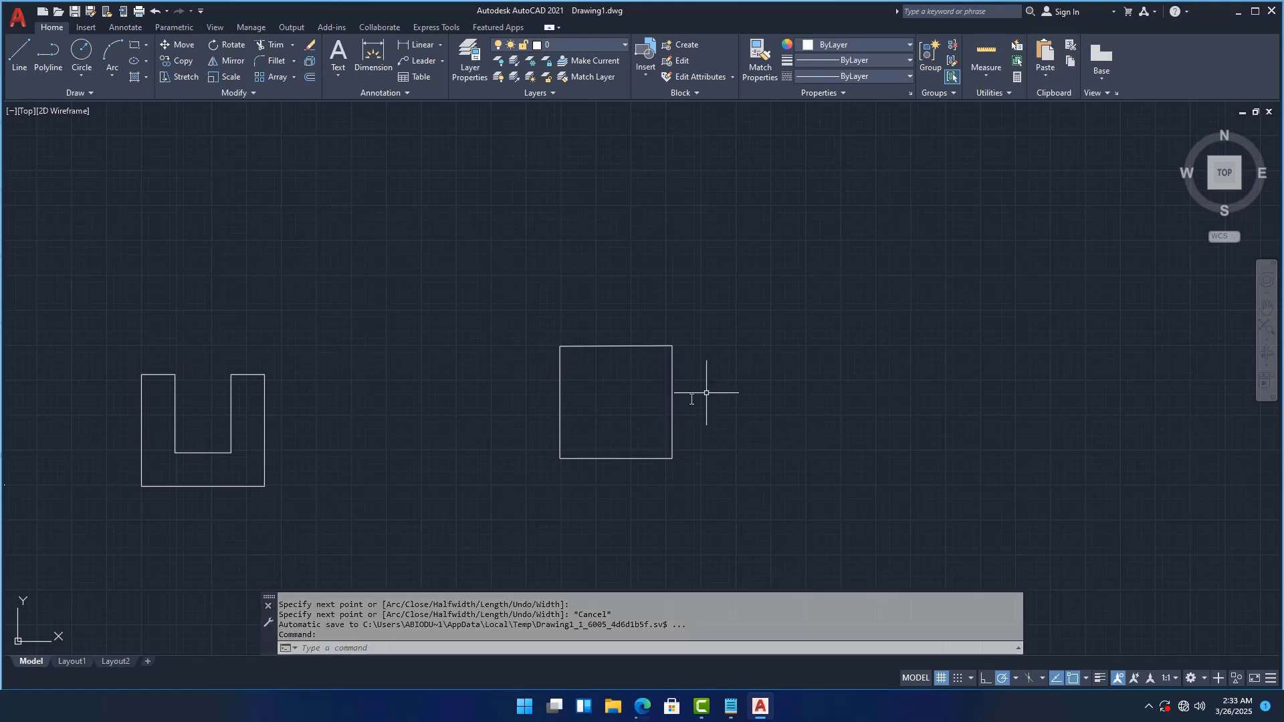
- Select the polyline square twice to check whether its sides are picked as one object, clearing the selection each time
scroll(825, 386, "down", 4)
scroll(804, 389, "up", 4)
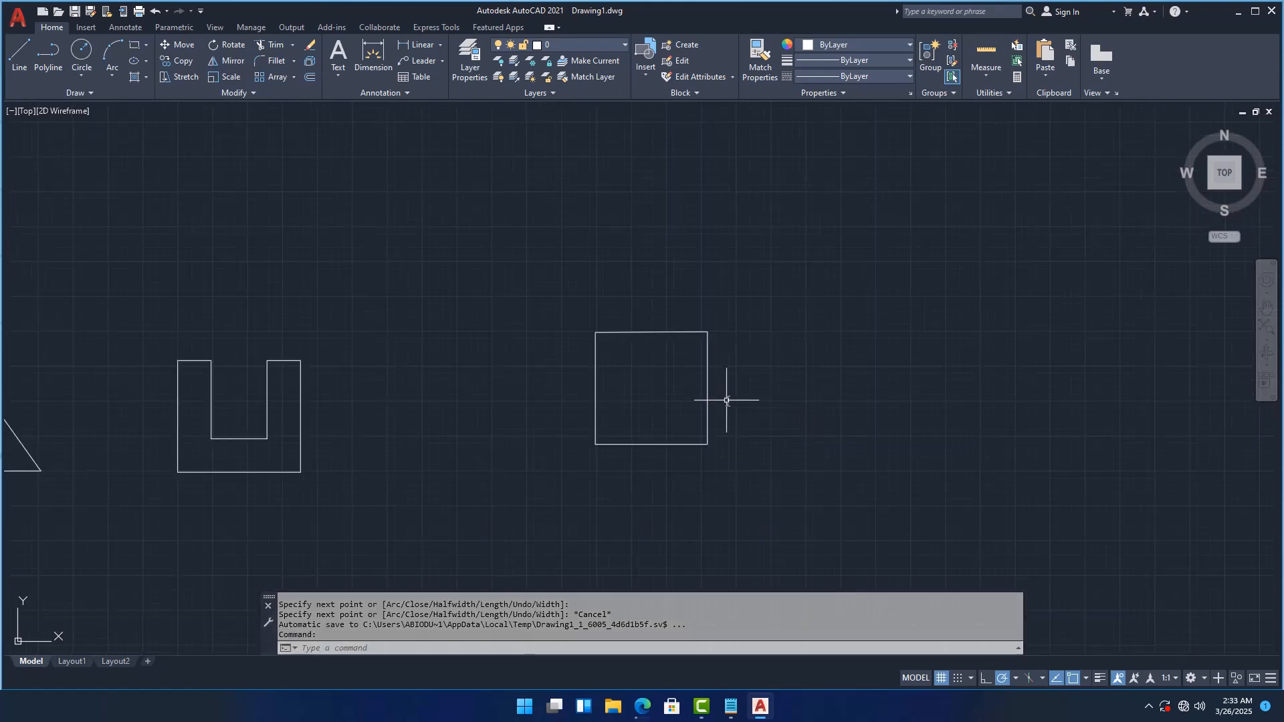
left_click(707, 393)
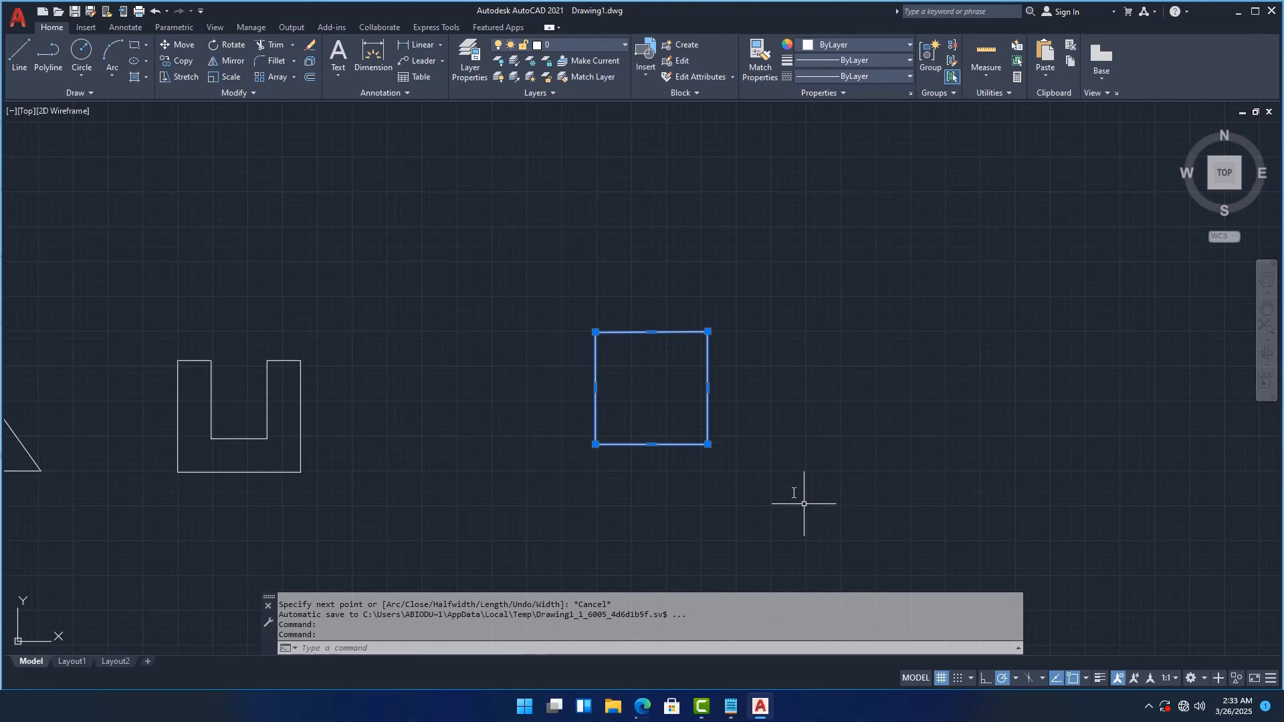
scroll(877, 383, "down", 4)
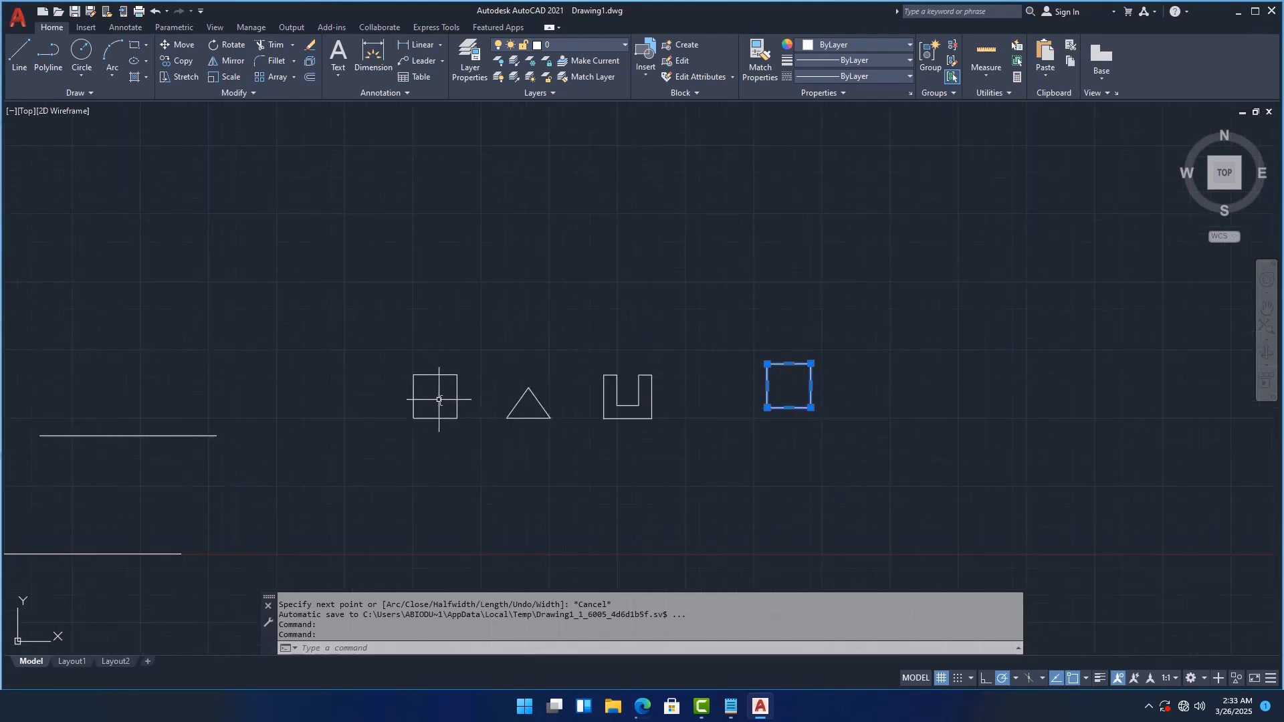
scroll(441, 398, "up", 2)
key("Escape")
key("Escape")
key("Escape")
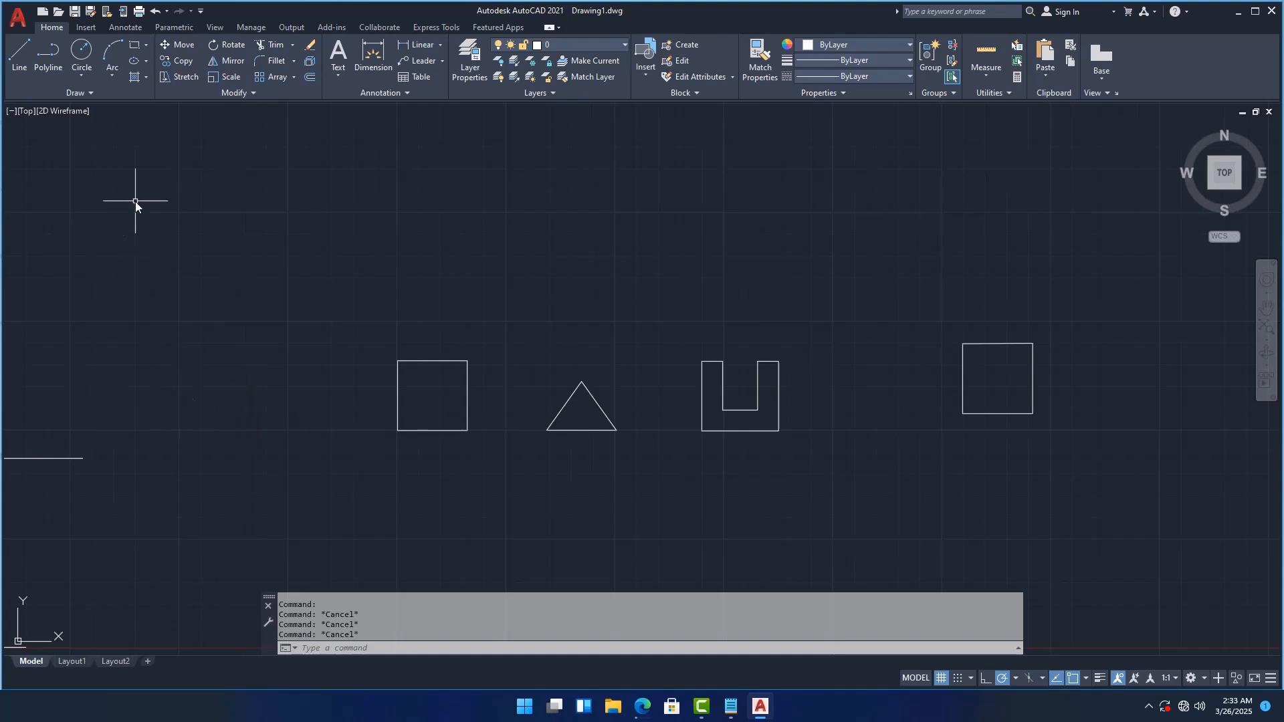
scroll(1048, 393, "up", 4)
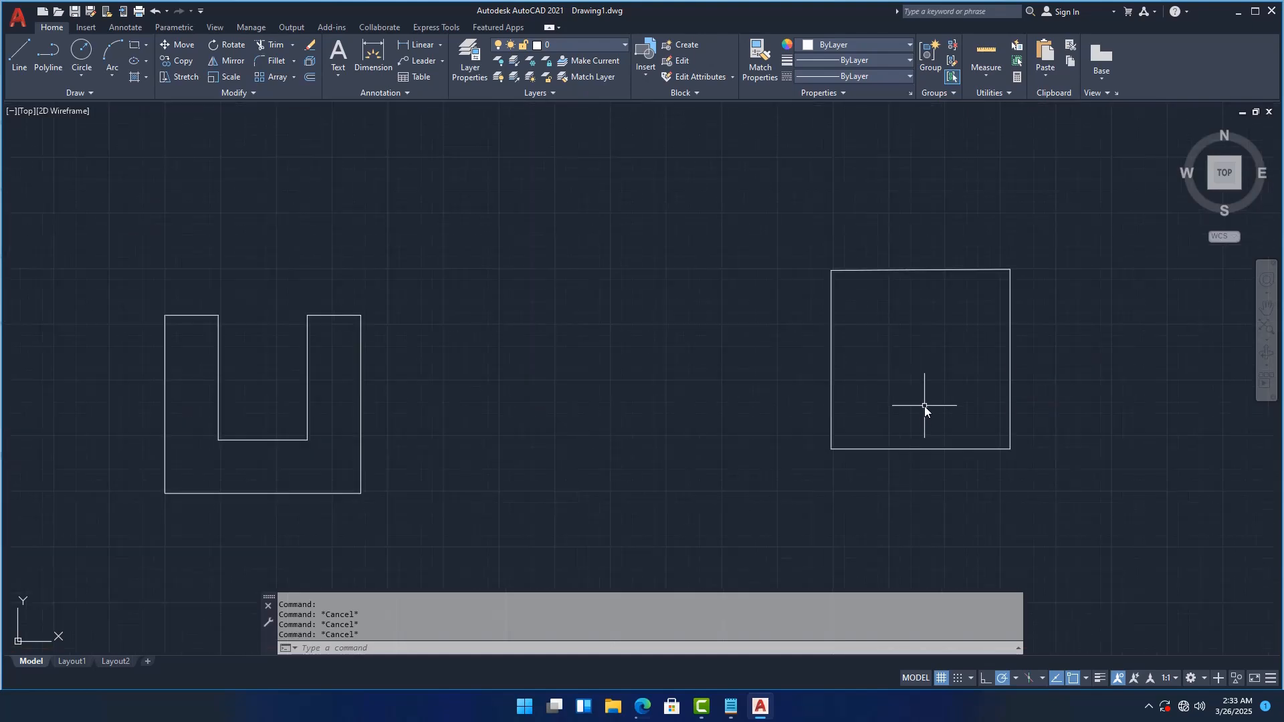
scroll(924, 405, "down", 6)
left_click(901, 401)
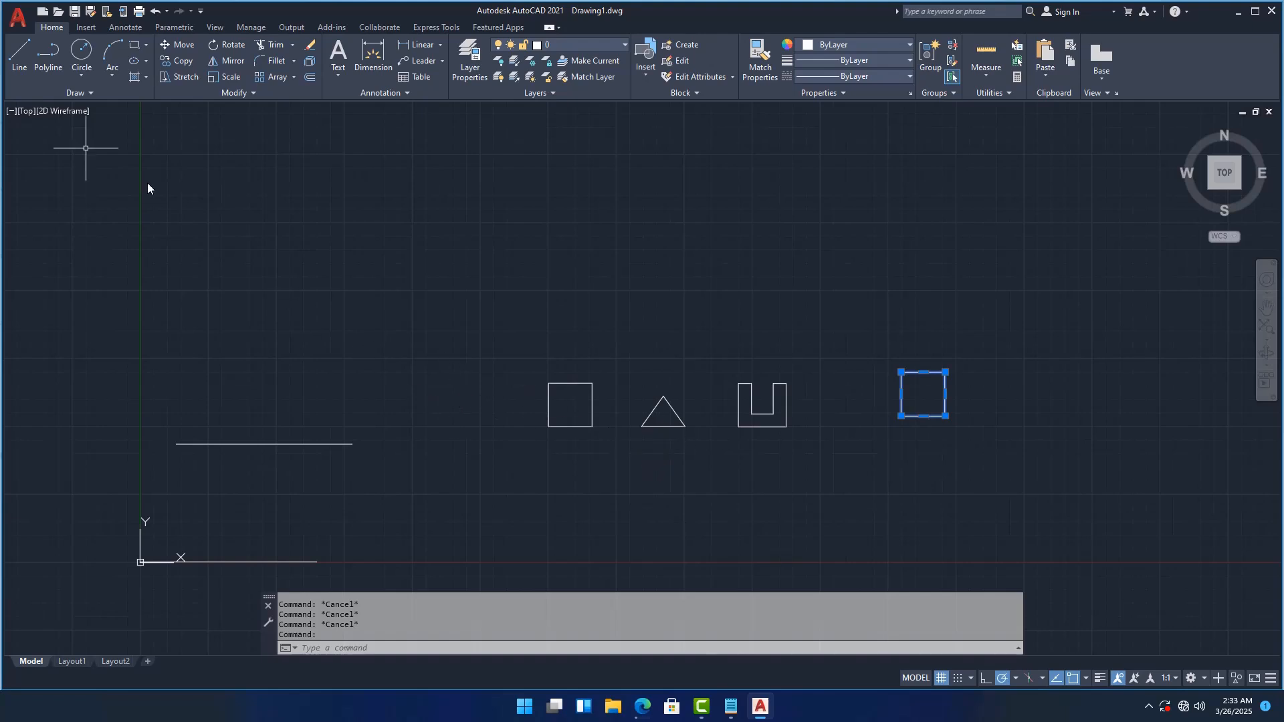
key("Escape")
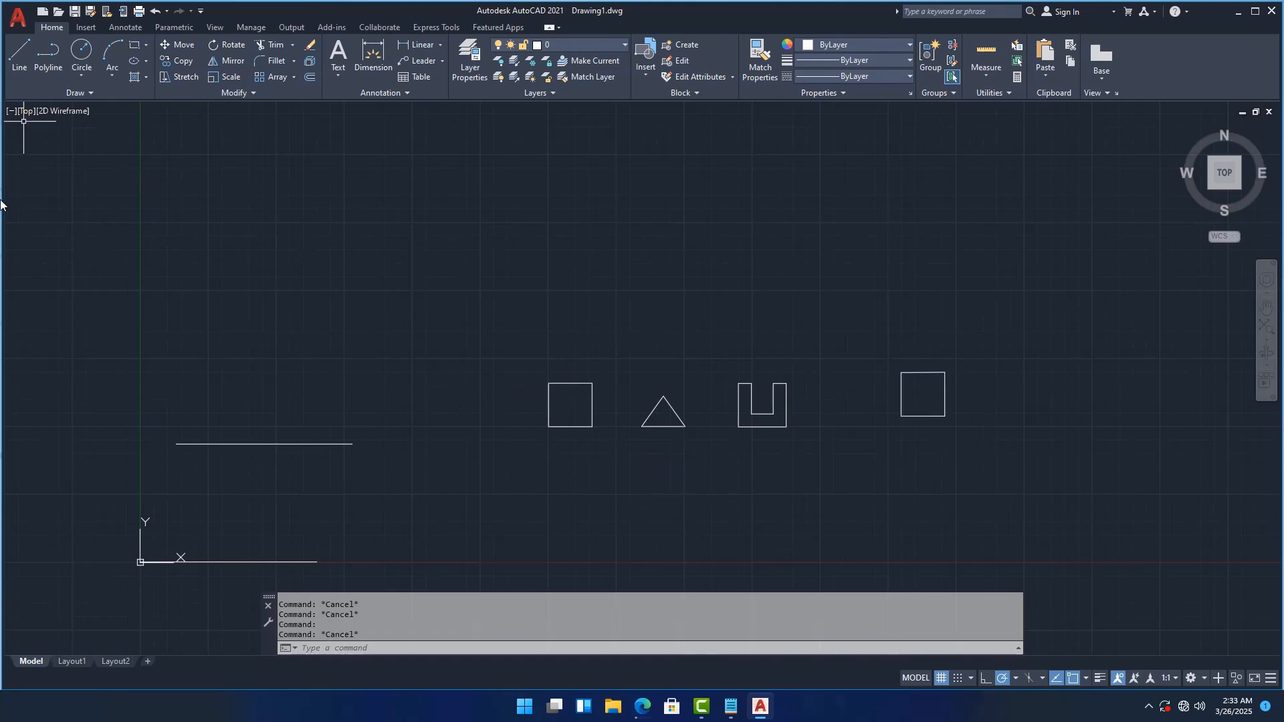
- Select the right side of the line-drawn square to check whether it is picked separately from the other sides
scroll(601, 379, "up", 4)
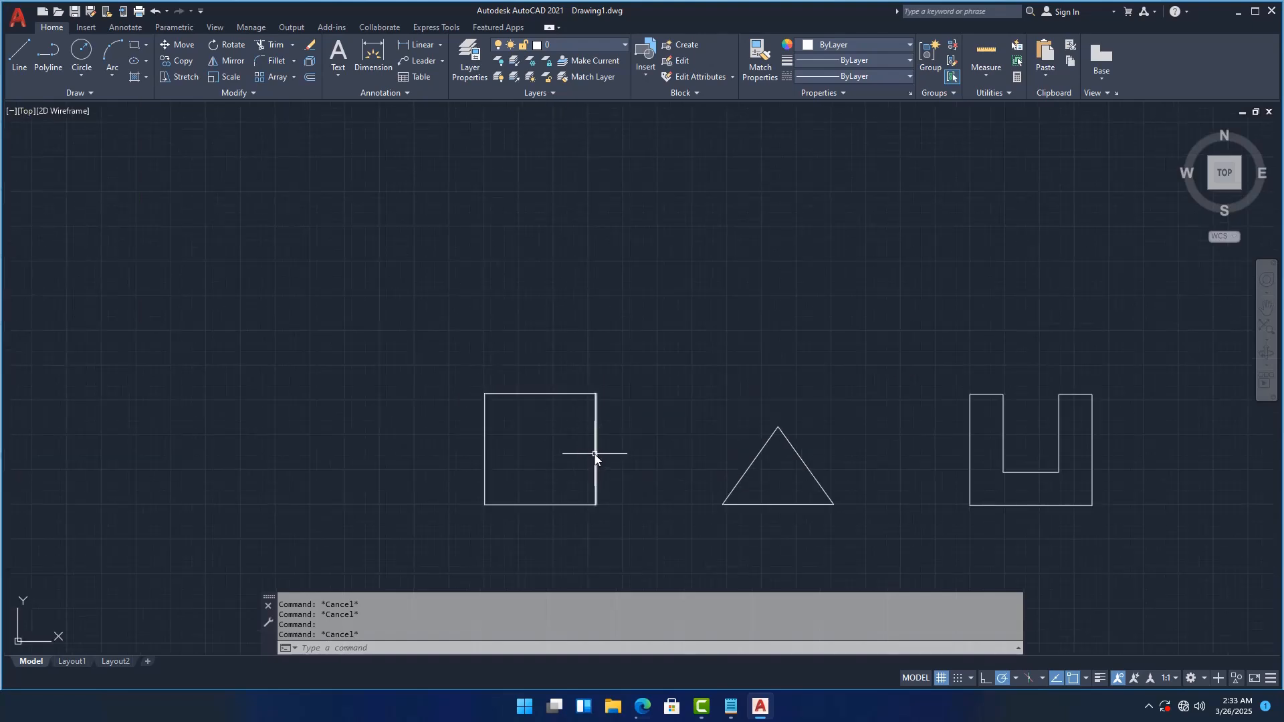
left_click(595, 460)
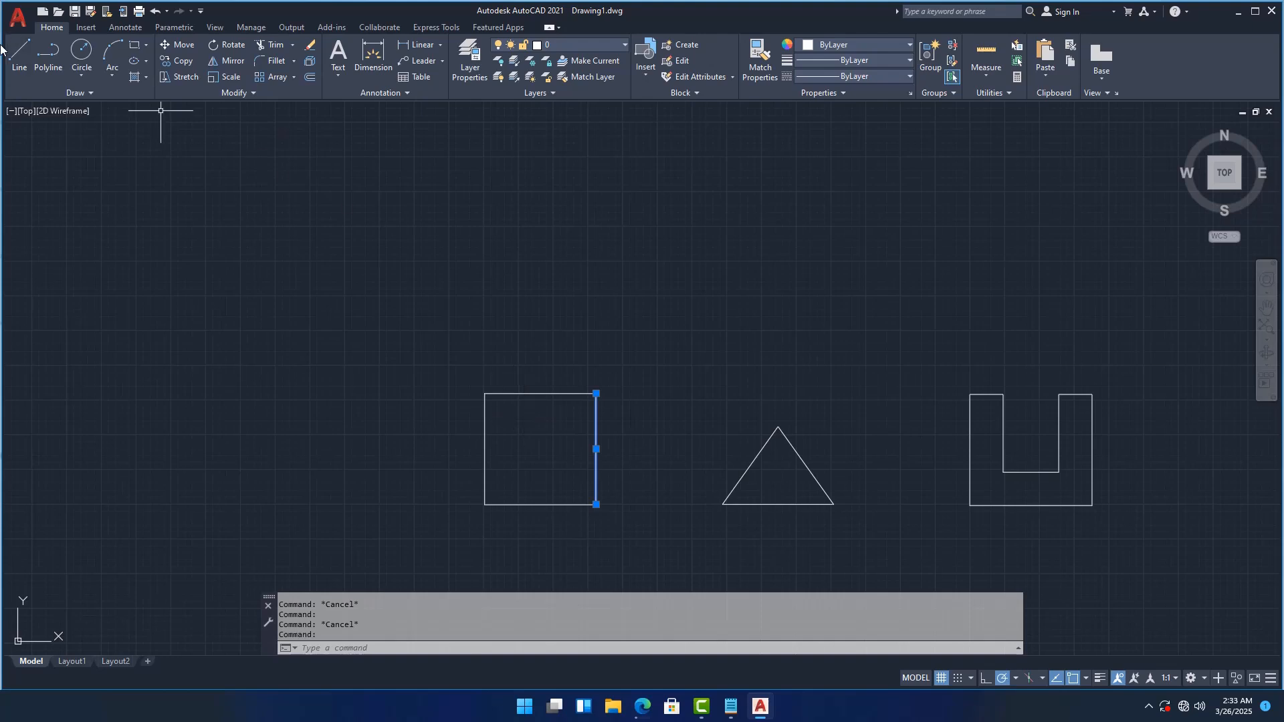
left_click(20, 56)
- Draw a triangle as a polyline to the right of the polyline square, with slanted sides about 1300 units long, ending at its start point
left_click(51, 62)
scroll(284, 315, "down", 8)
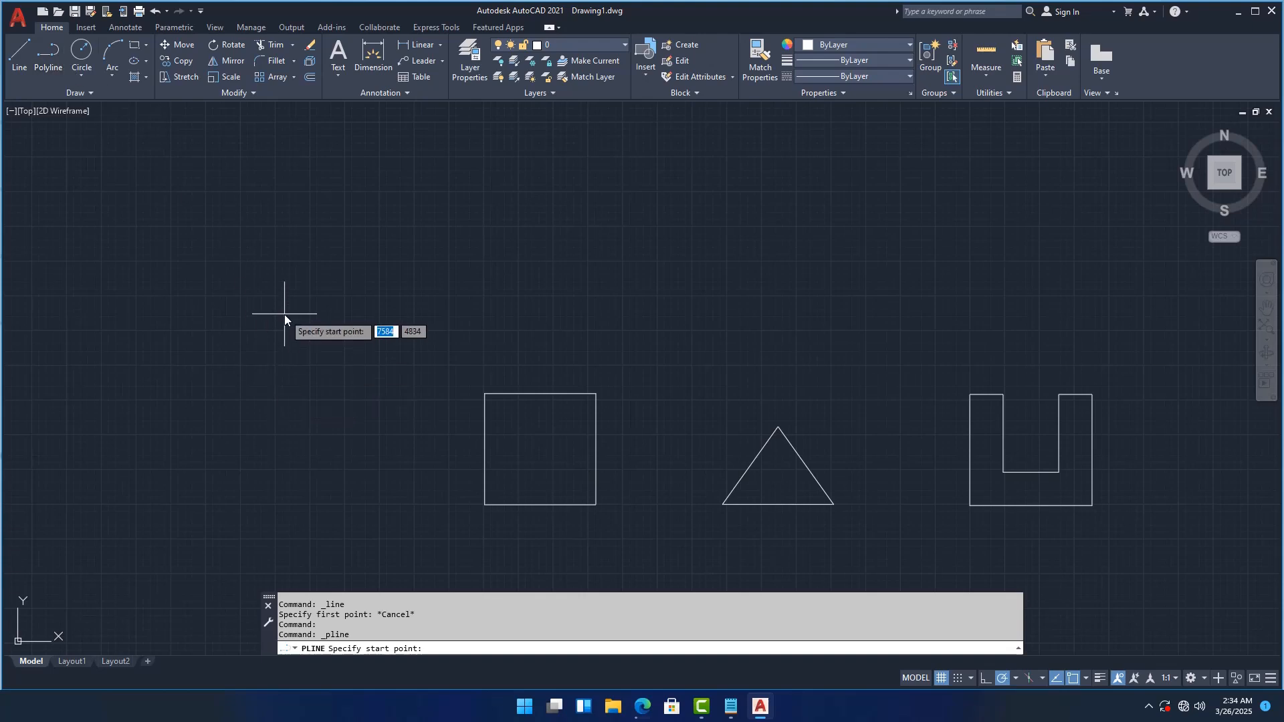
scroll(450, 341, "up", 4)
scroll(523, 451, "down", 5)
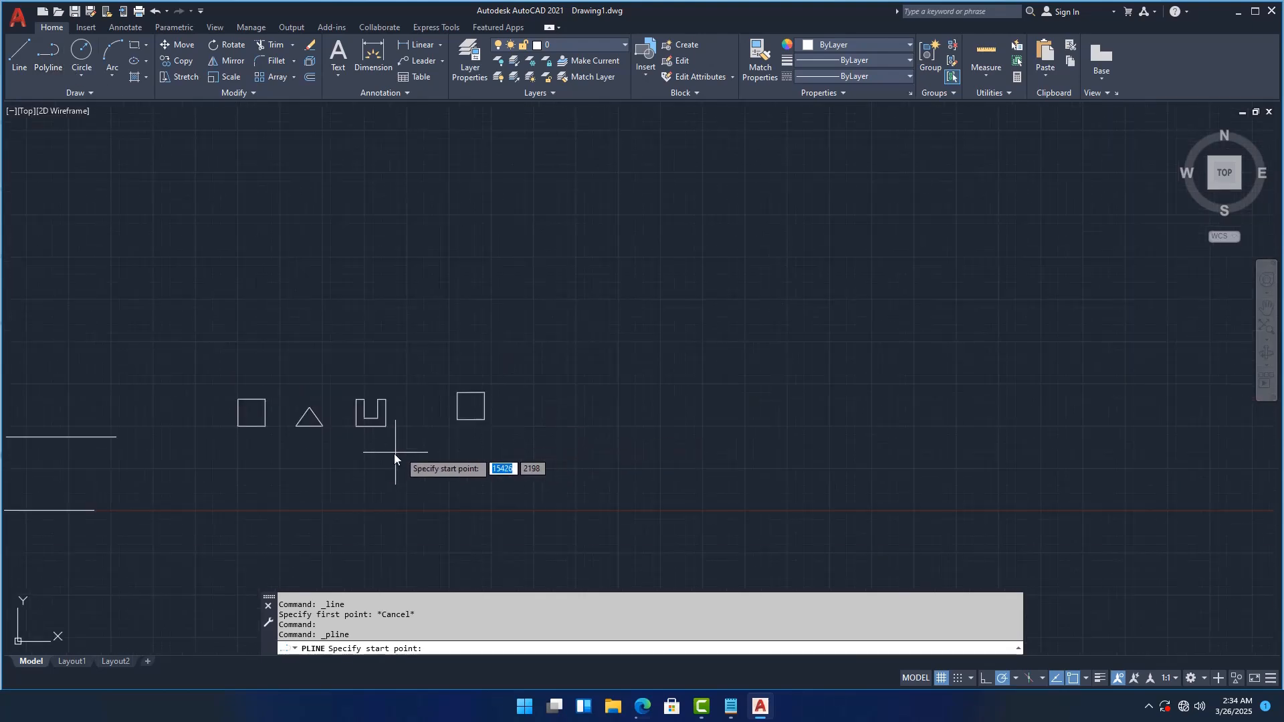
scroll(327, 436, "up", 5)
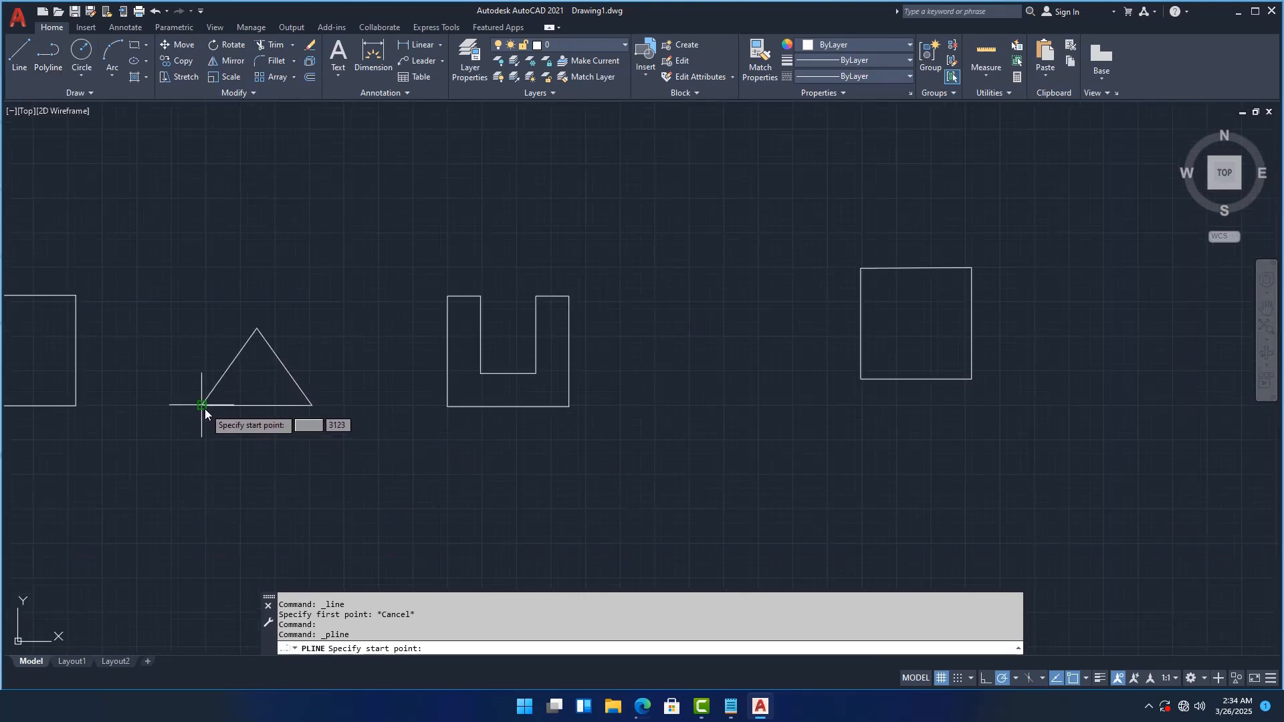
scroll(361, 457, "down", 2)
scroll(736, 374, "up", 2)
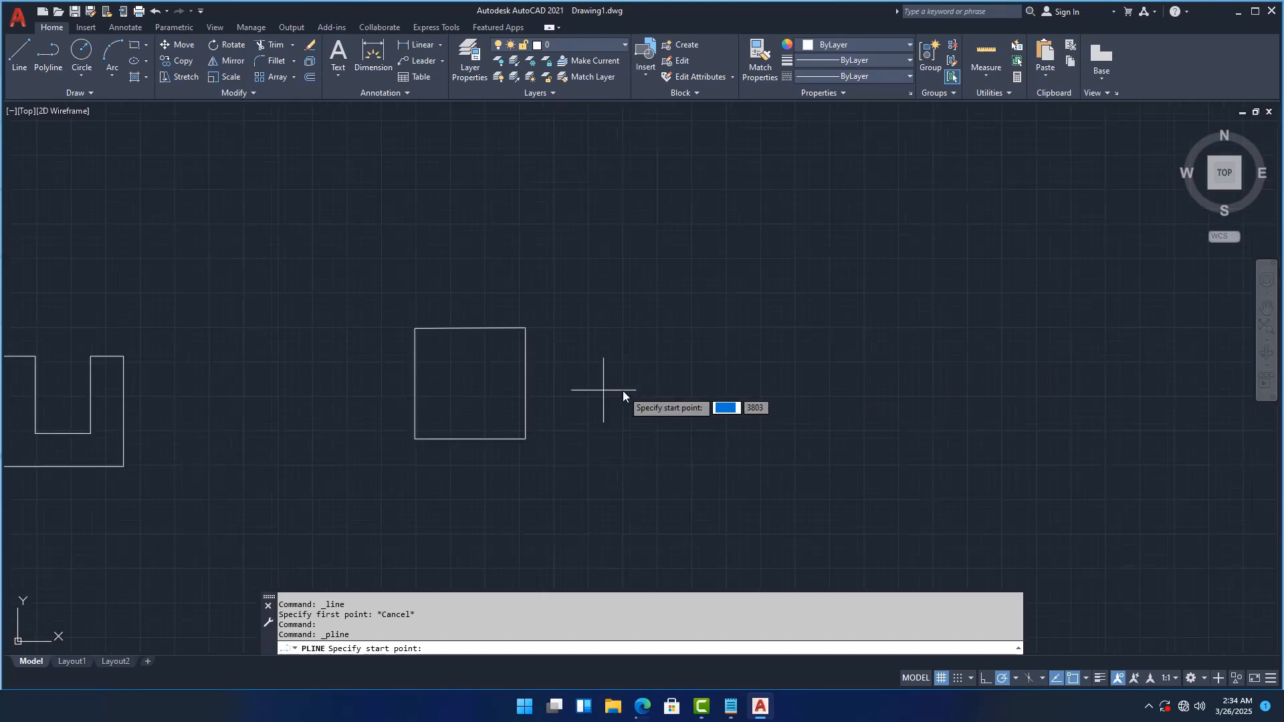
scroll(642, 411, "down", 2)
scroll(665, 423, "up", 2)
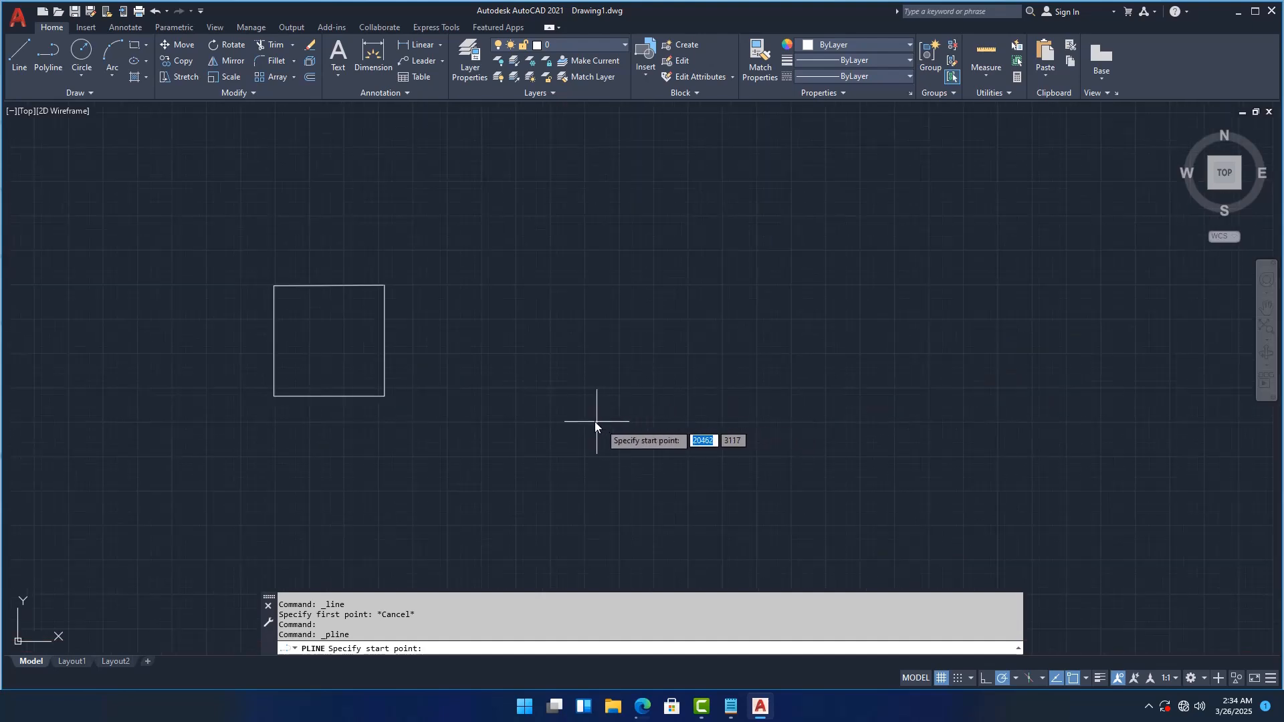
left_click(517, 391)
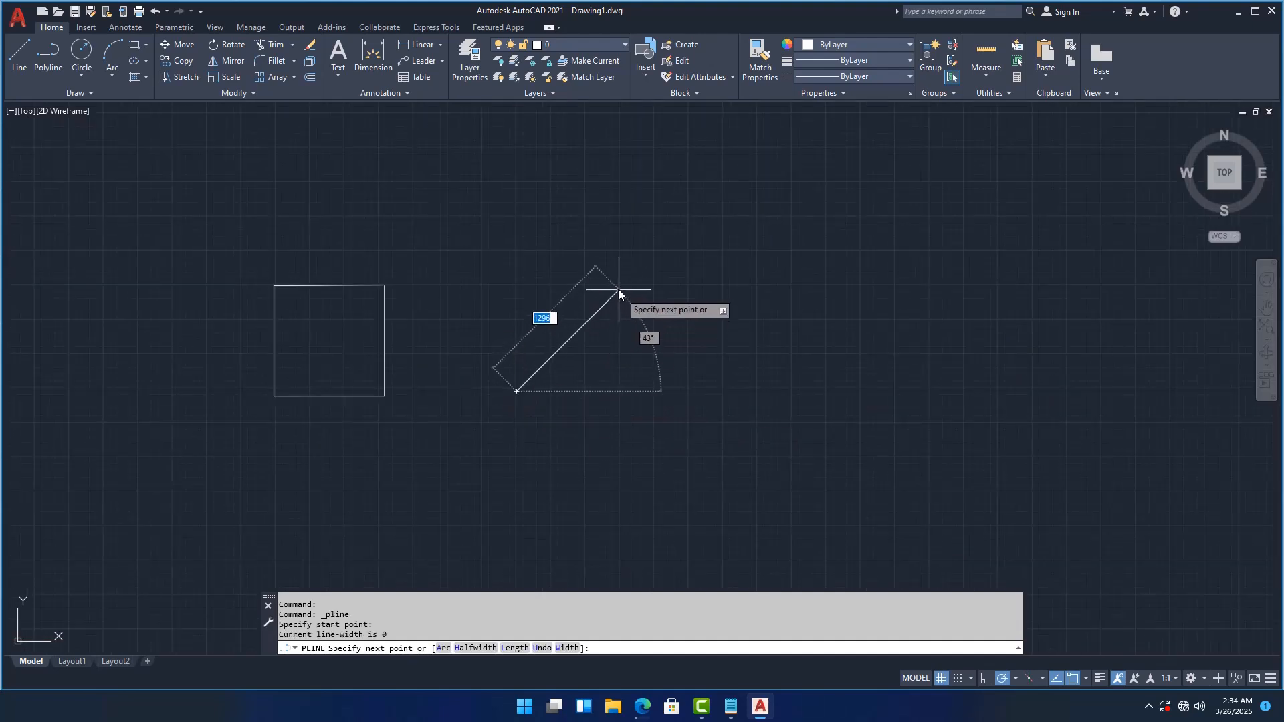
left_click(617, 285)
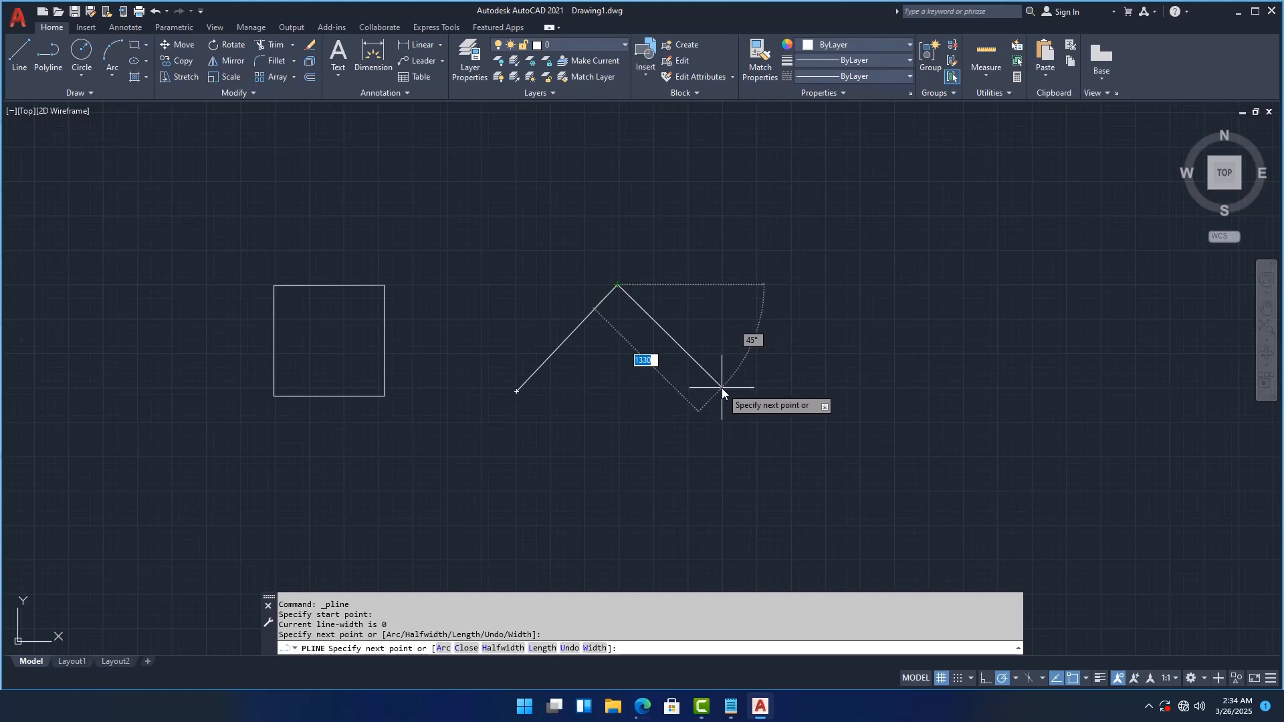
left_click(726, 395)
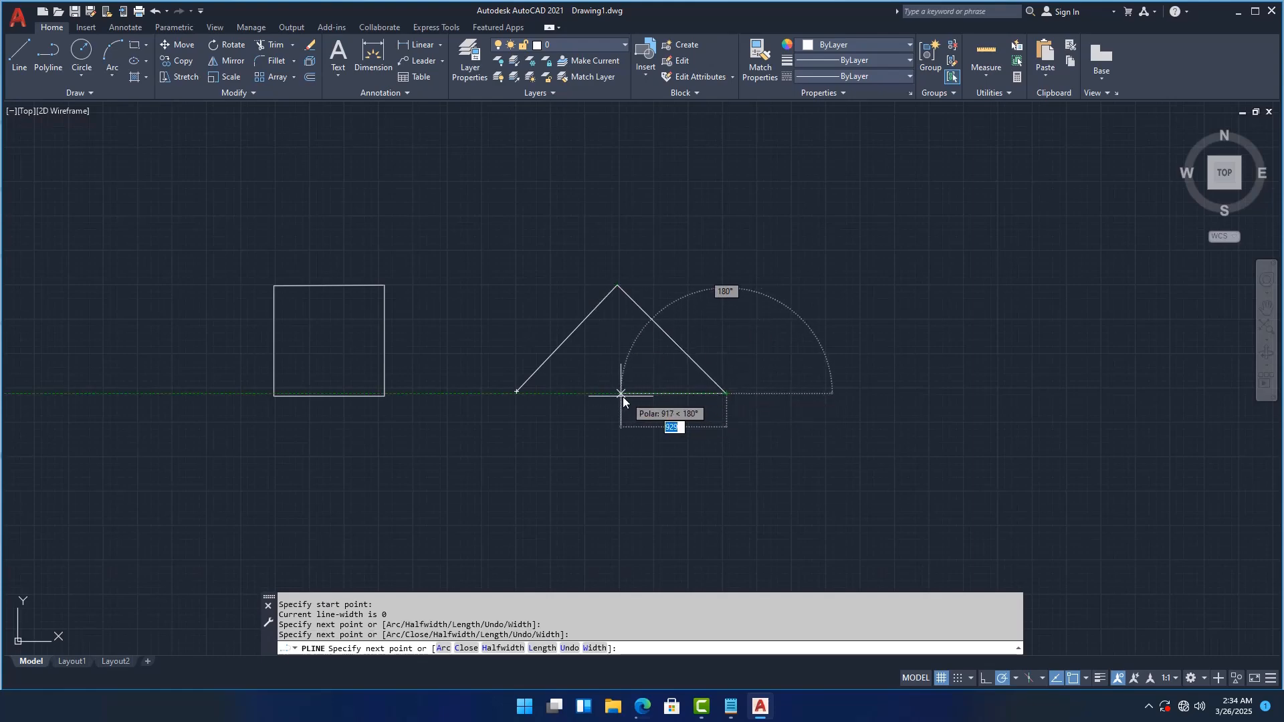
left_click(516, 393)
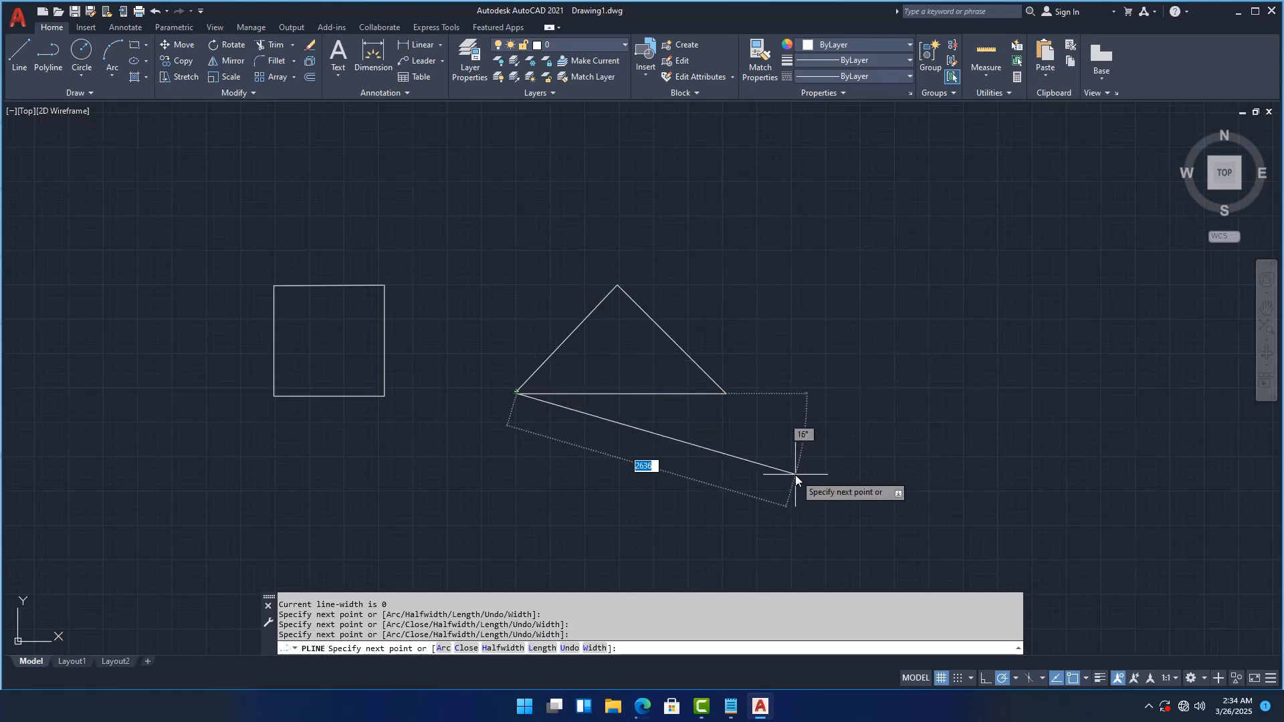
key("Escape")
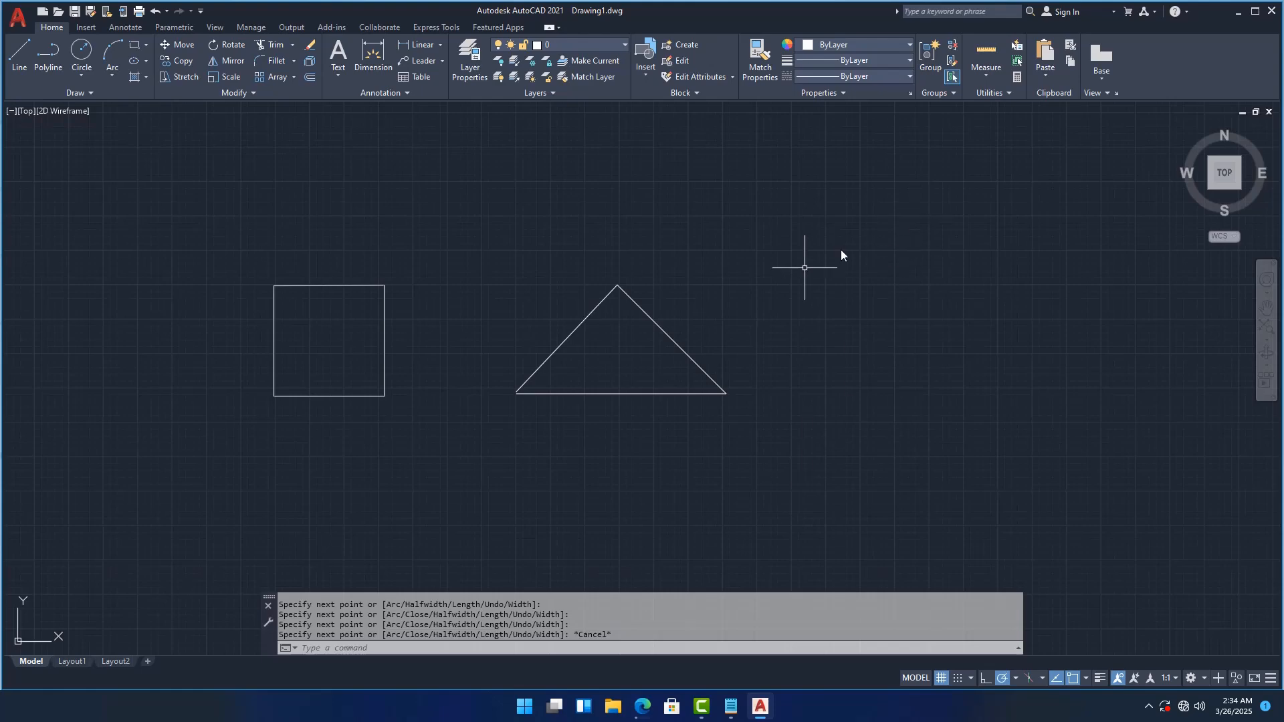
- Select the polyline triangle to check whether its sides are picked as one object, comparing it with the neighbouring shapes, and clear the selection
scroll(636, 391, "up", 4)
left_click(633, 401)
scroll(715, 416, "down", 6)
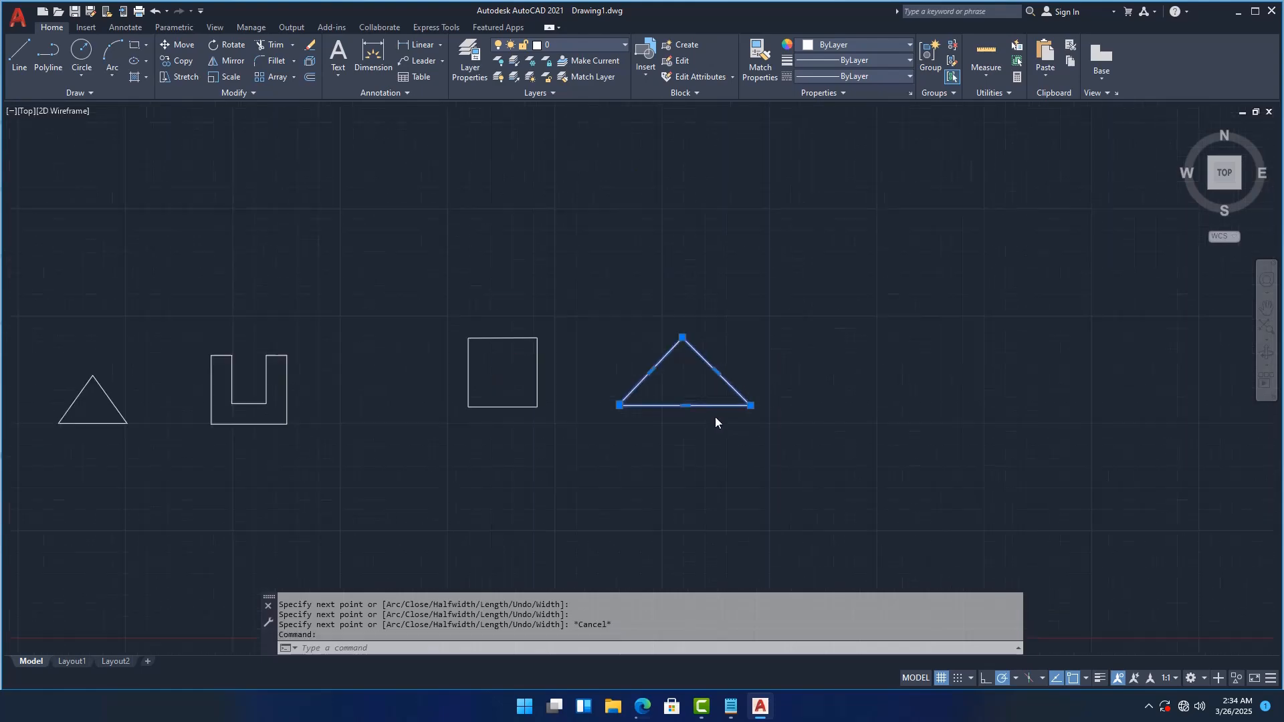
scroll(665, 469, "up", 2)
scroll(659, 401, "down", 5)
scroll(662, 324, "up", 10)
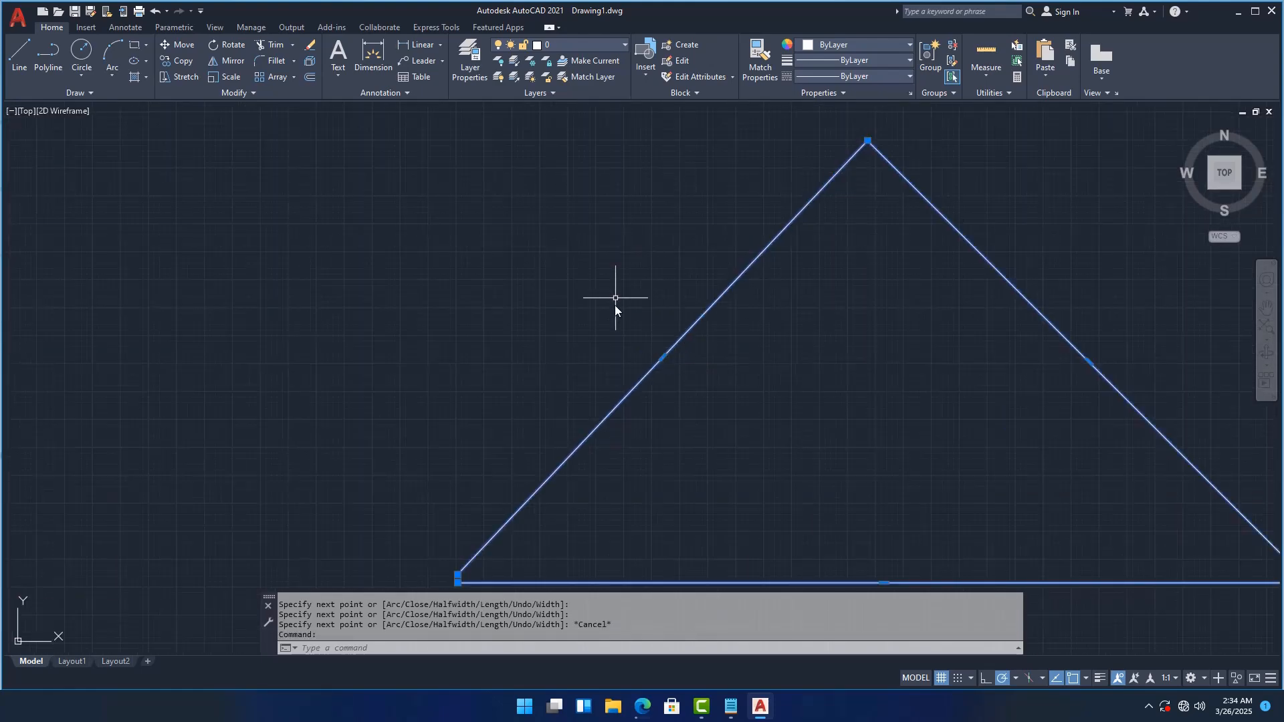
scroll(615, 315, "down", 8)
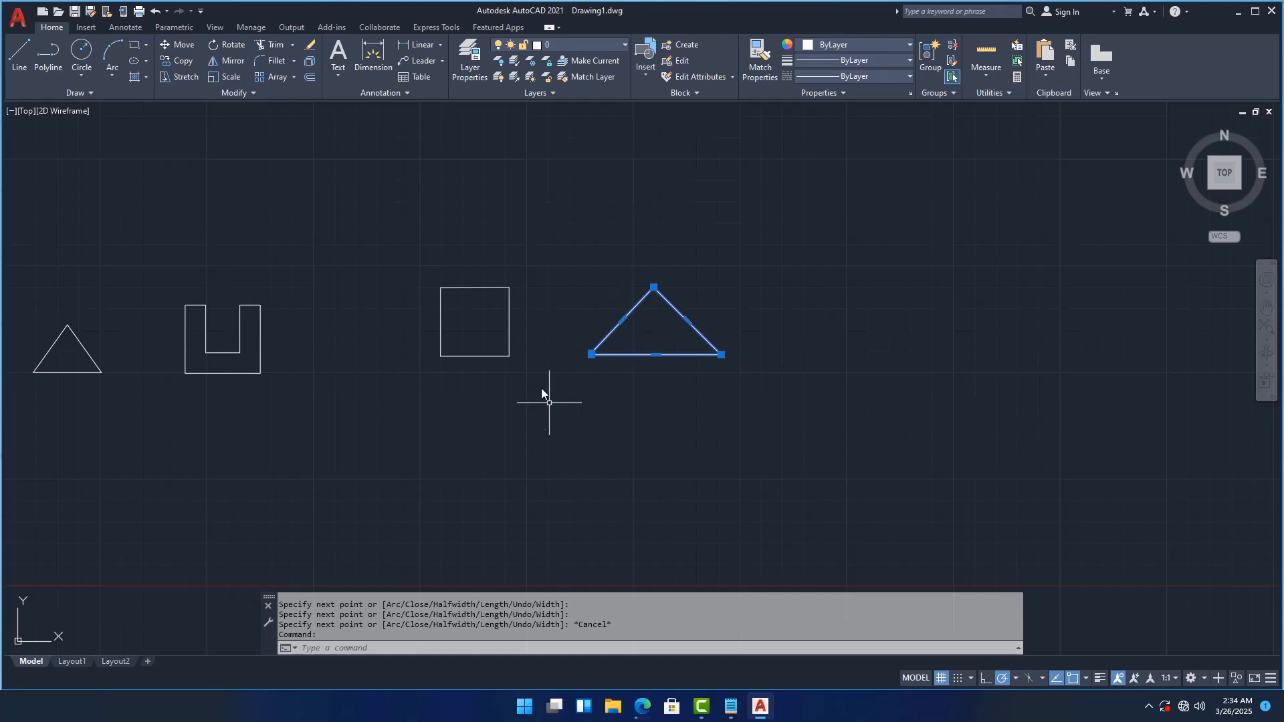
scroll(498, 290, "up", 4)
scroll(675, 367, "down", 4)
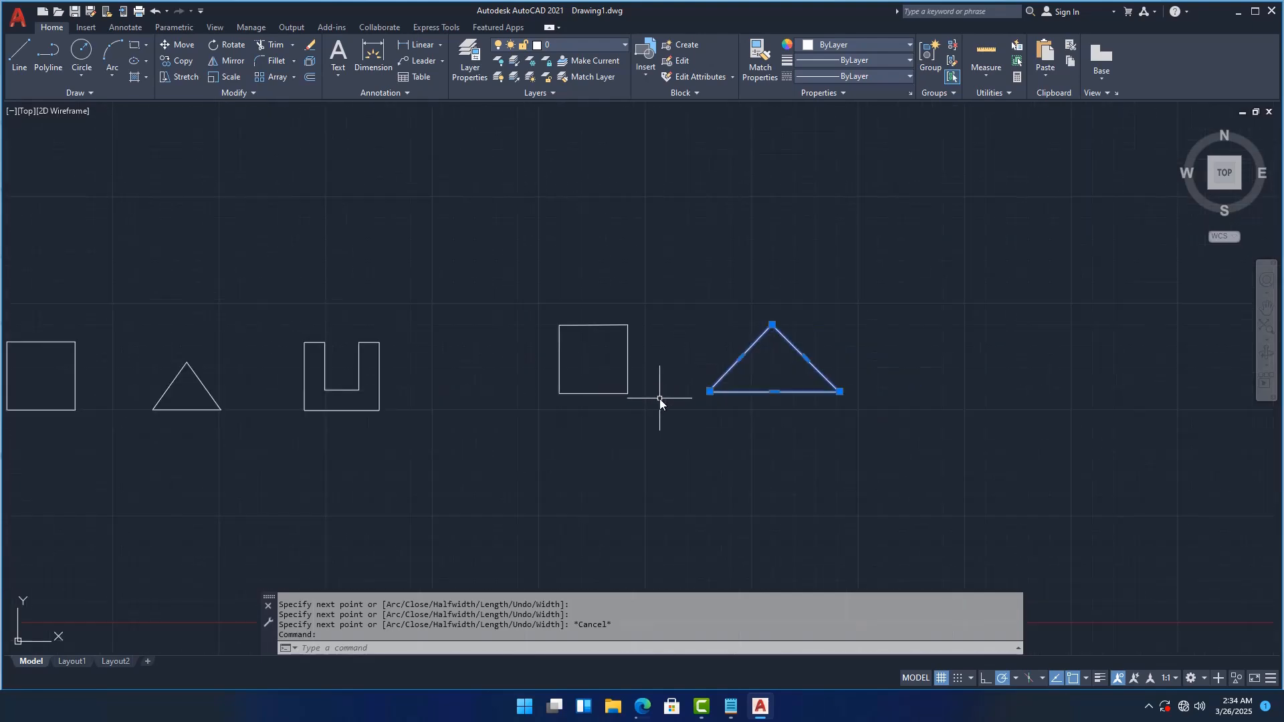
scroll(780, 366, "up", 4)
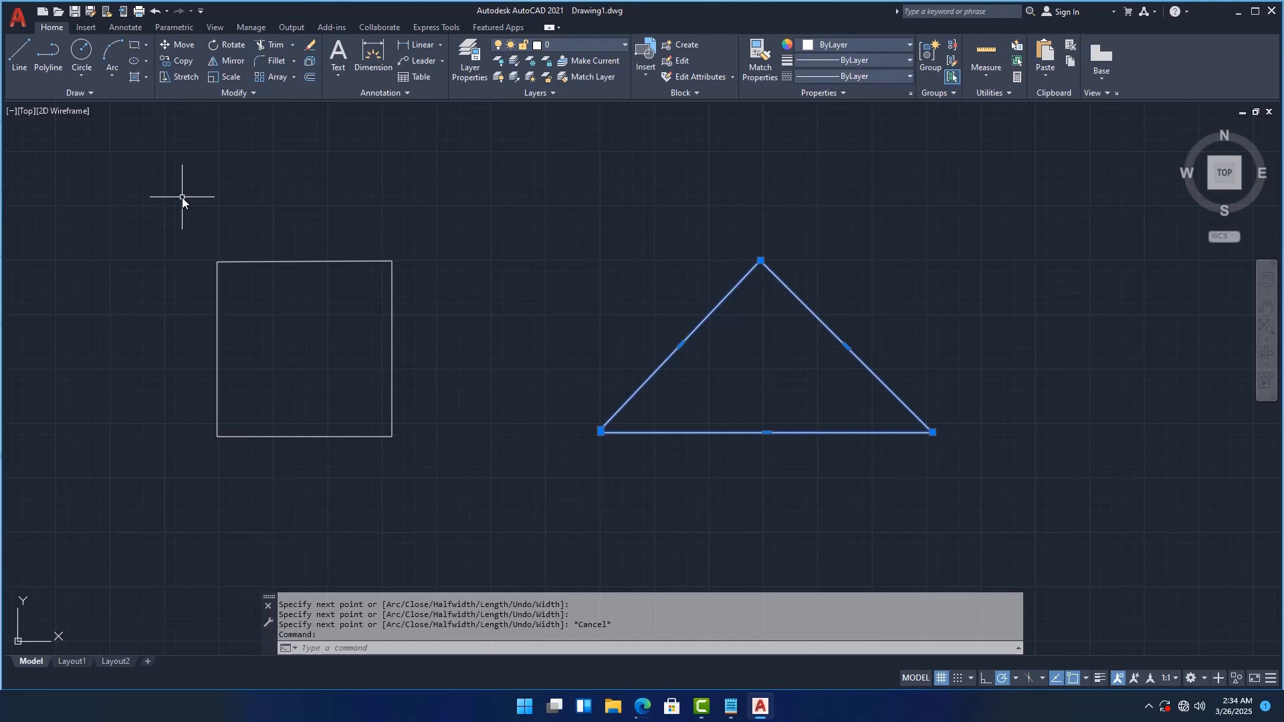
key("Escape")
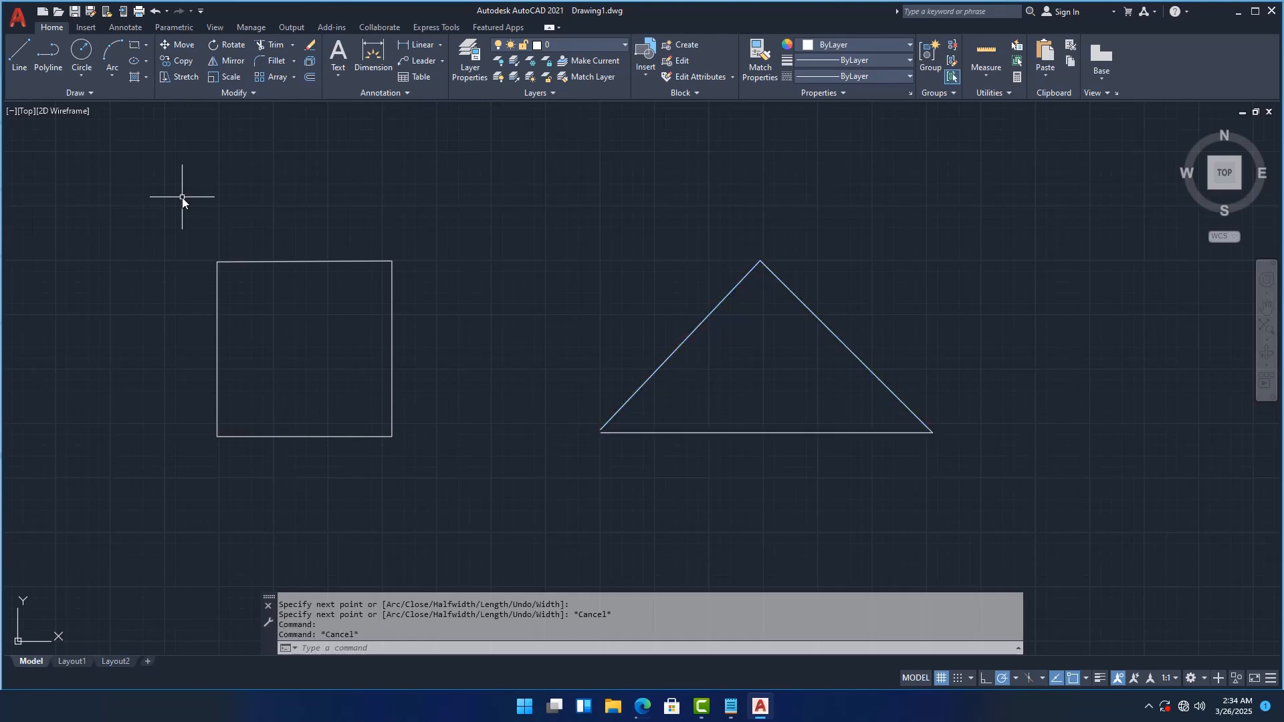
- Draw a Center, Radius circle with a radius of 1000 to the right of the polyline triangle
left_click(81, 75)
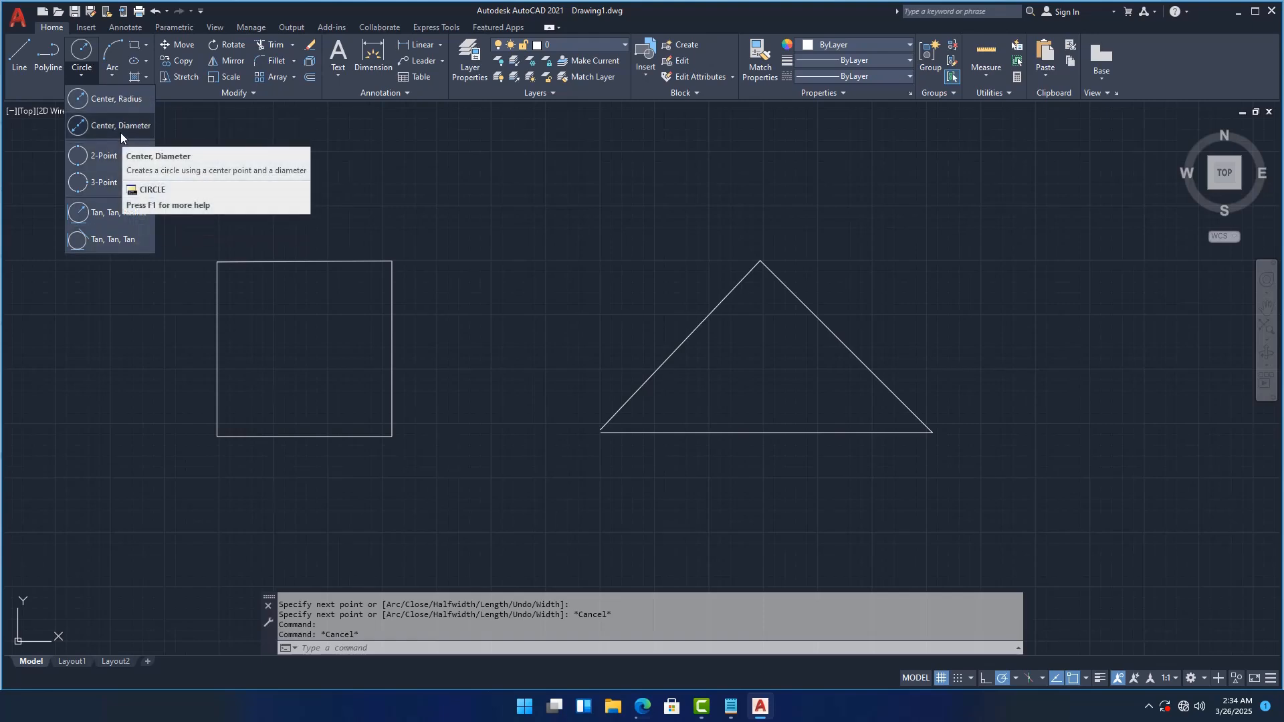
left_click(126, 105)
scroll(496, 329, "down", 4)
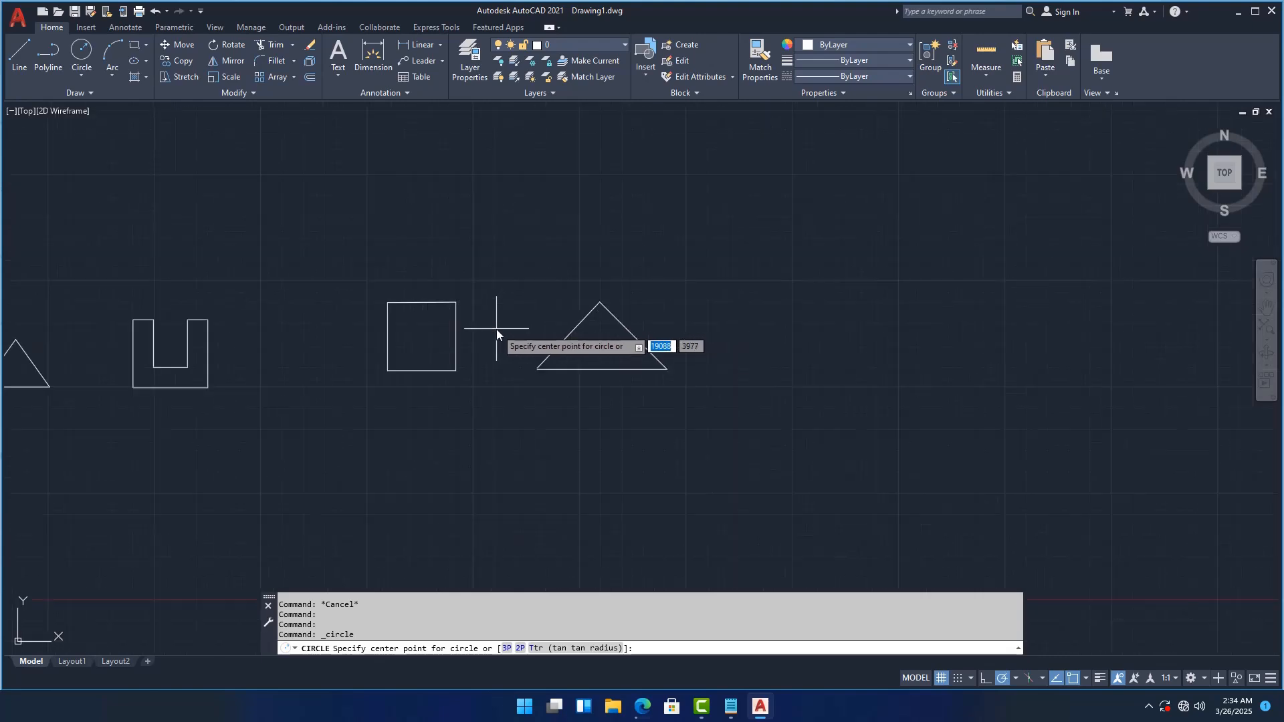
scroll(760, 332, "up", 2)
scroll(468, 288, "down", 4)
scroll(615, 301, "up", 3)
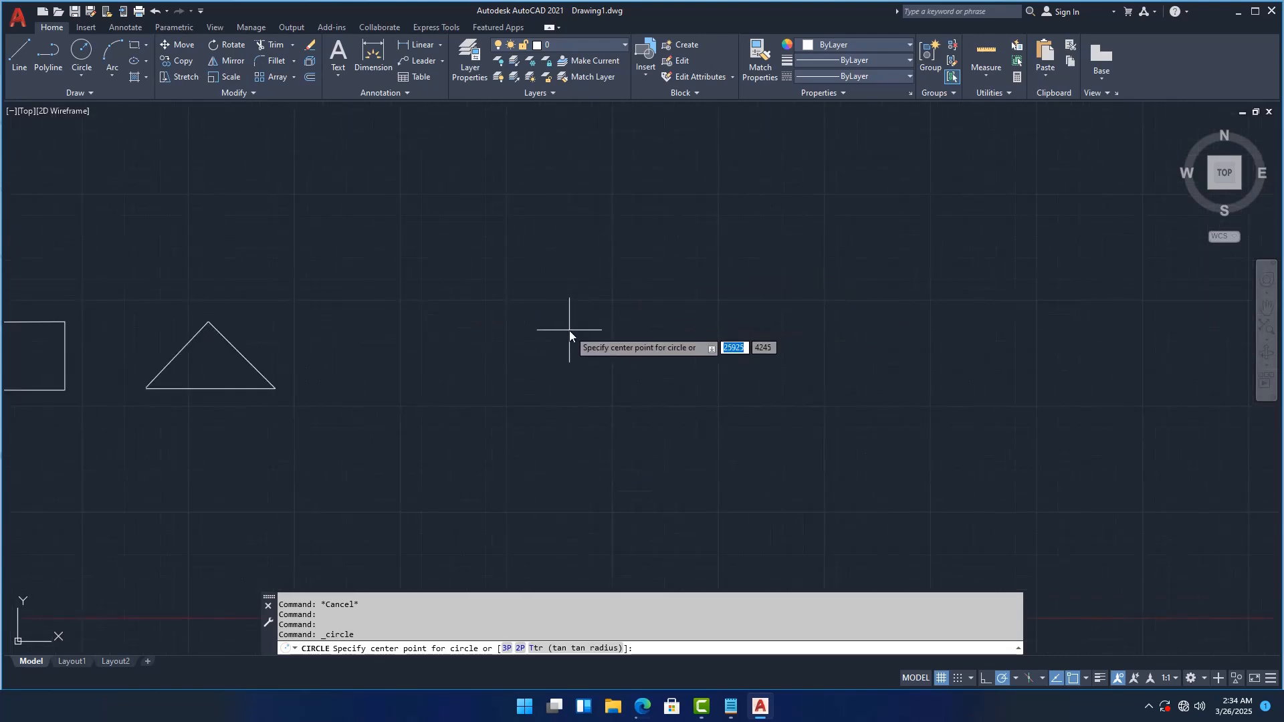
left_click(613, 300)
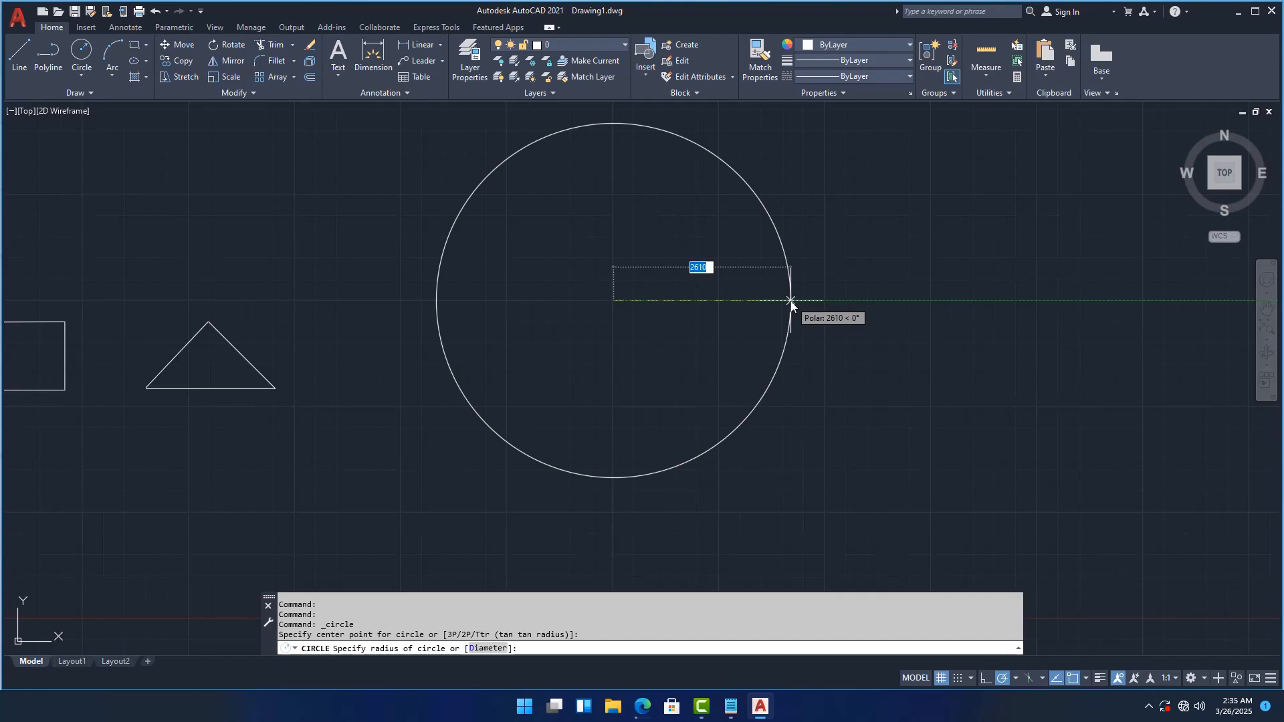
type("1")
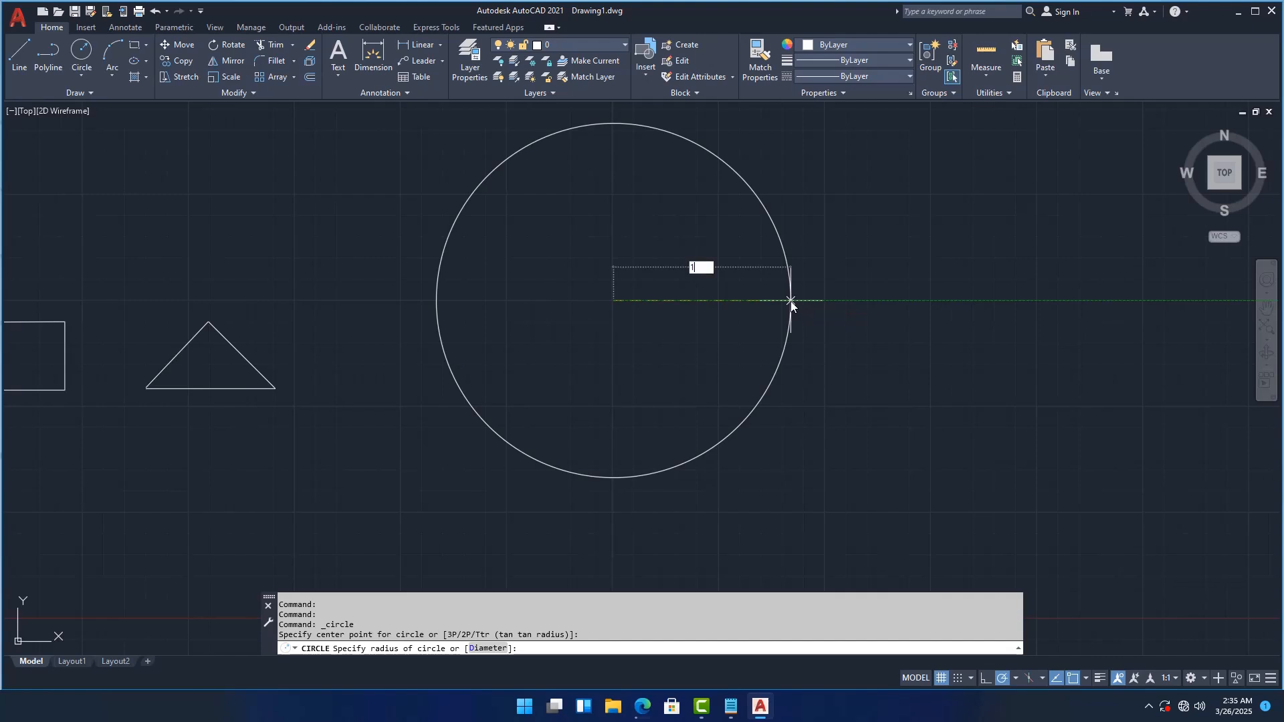
type("000")
key("Return")
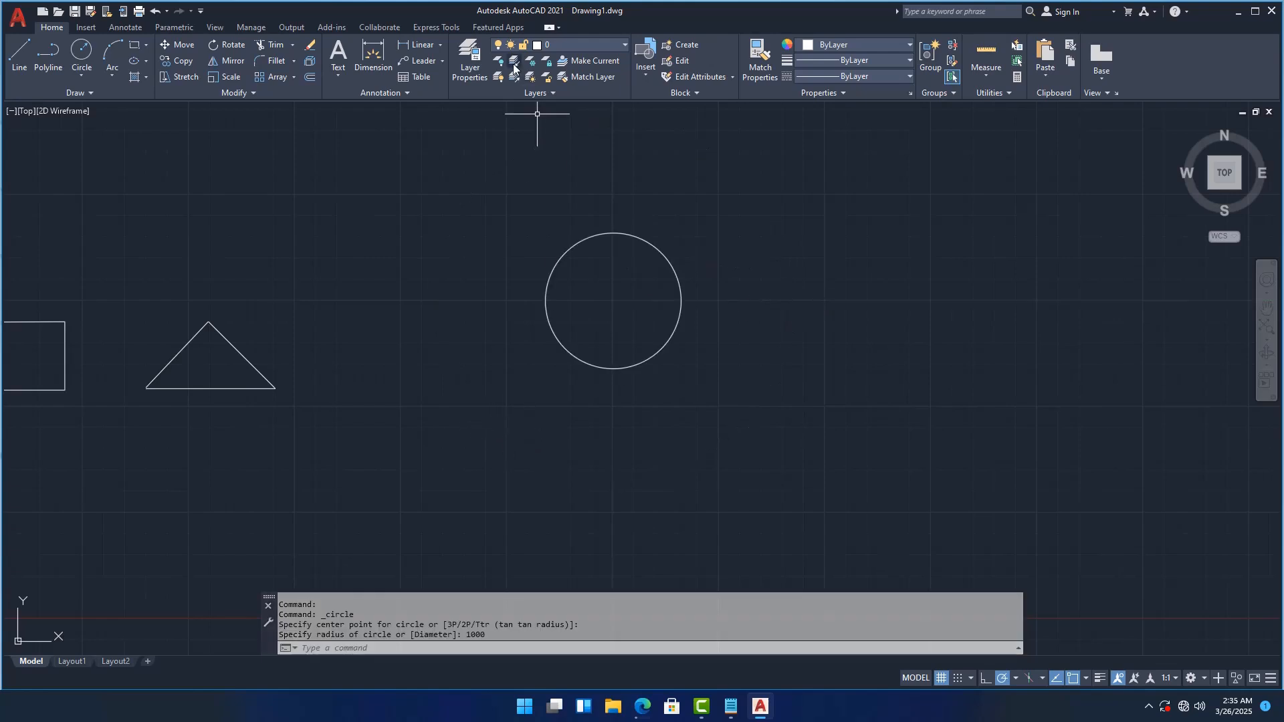
- Enable the Quadrant object snap for drawing lines on the circle
scroll(655, 271, "up", 2)
scroll(655, 272, "up", 2)
scroll(743, 366, "down", 4)
scroll(679, 362, "up", 2)
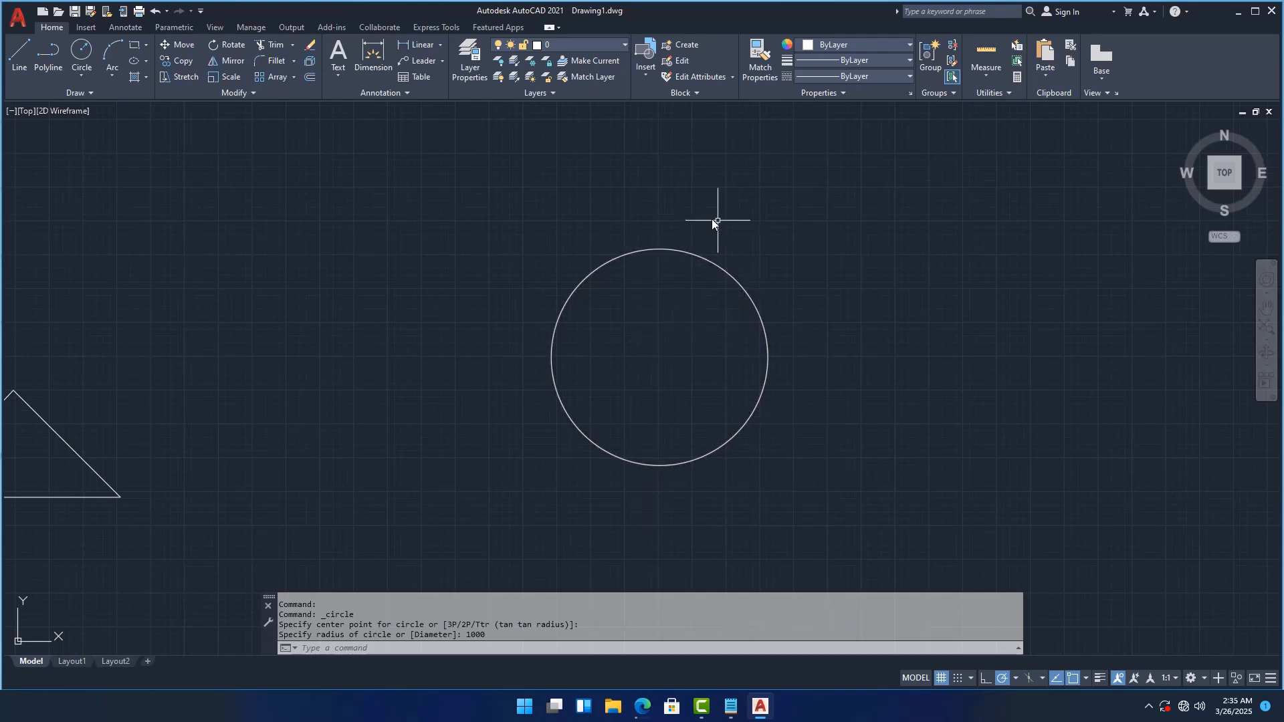
left_click(28, 46)
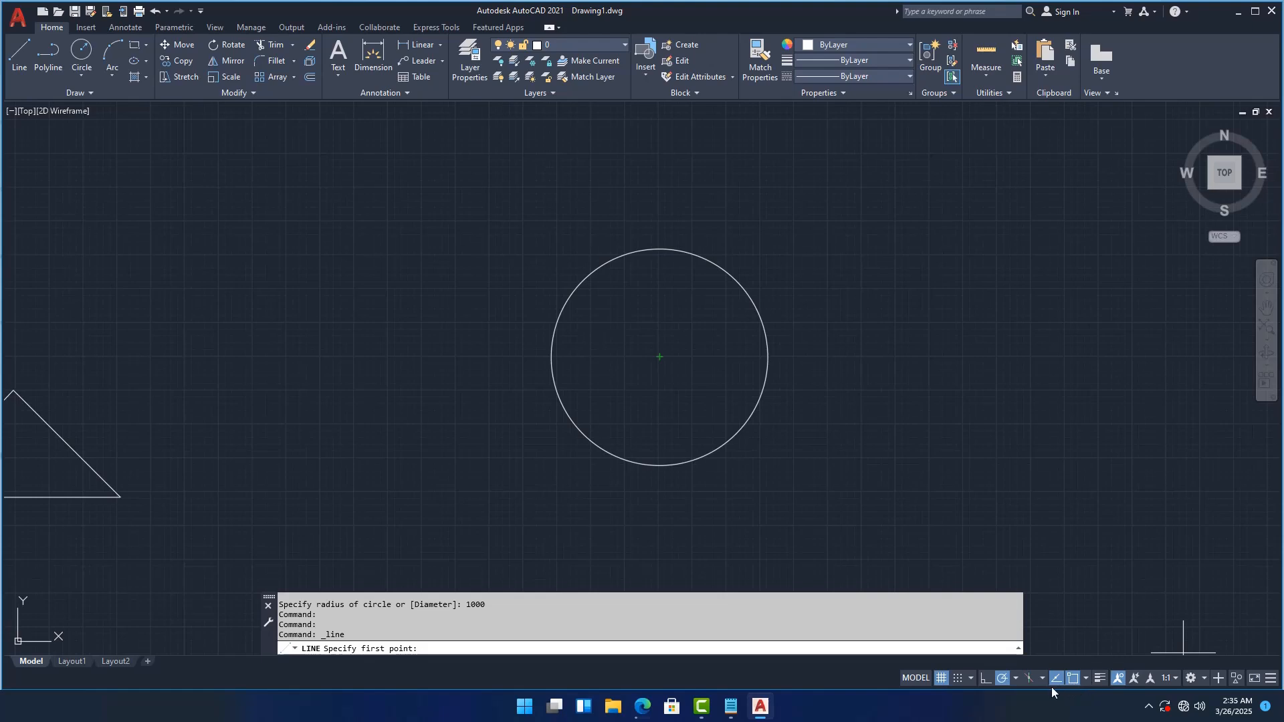
left_click(1084, 678)
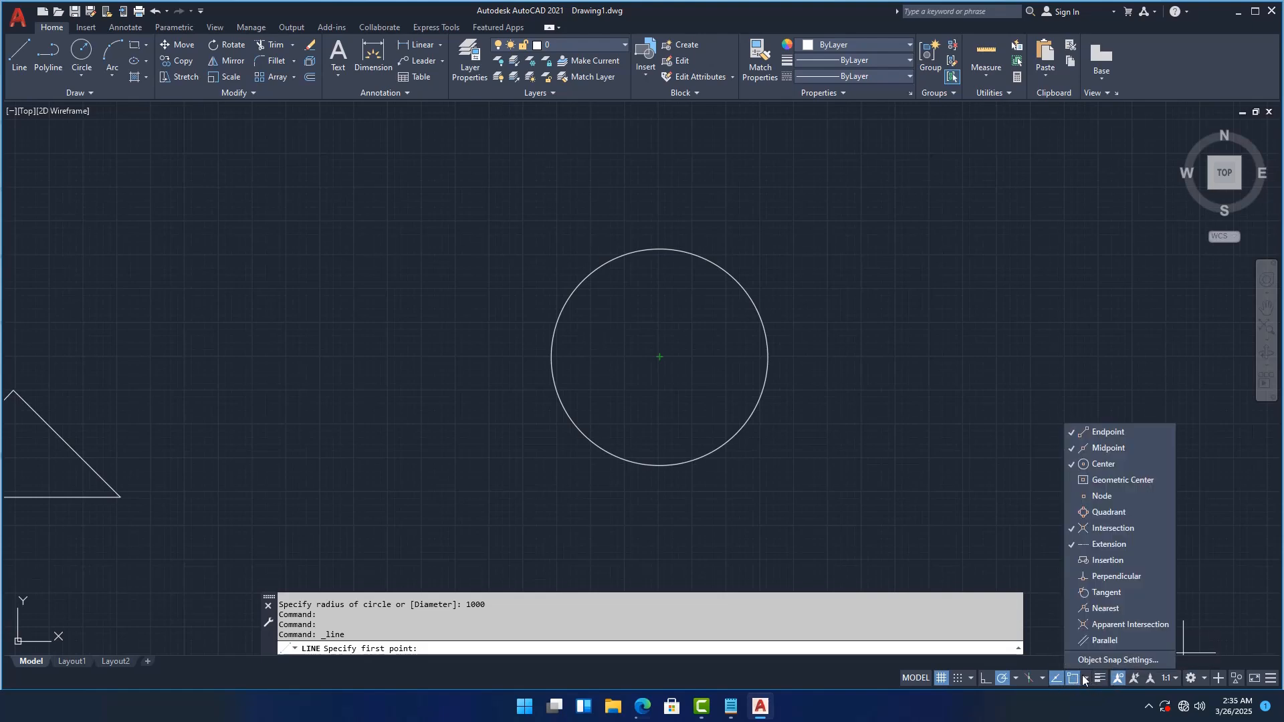
left_click(1094, 513)
left_click(900, 334)
- Draw a vertical diameter line from the circle's top quadrant to its bottom quadrant and end the Line command
left_click(20, 56)
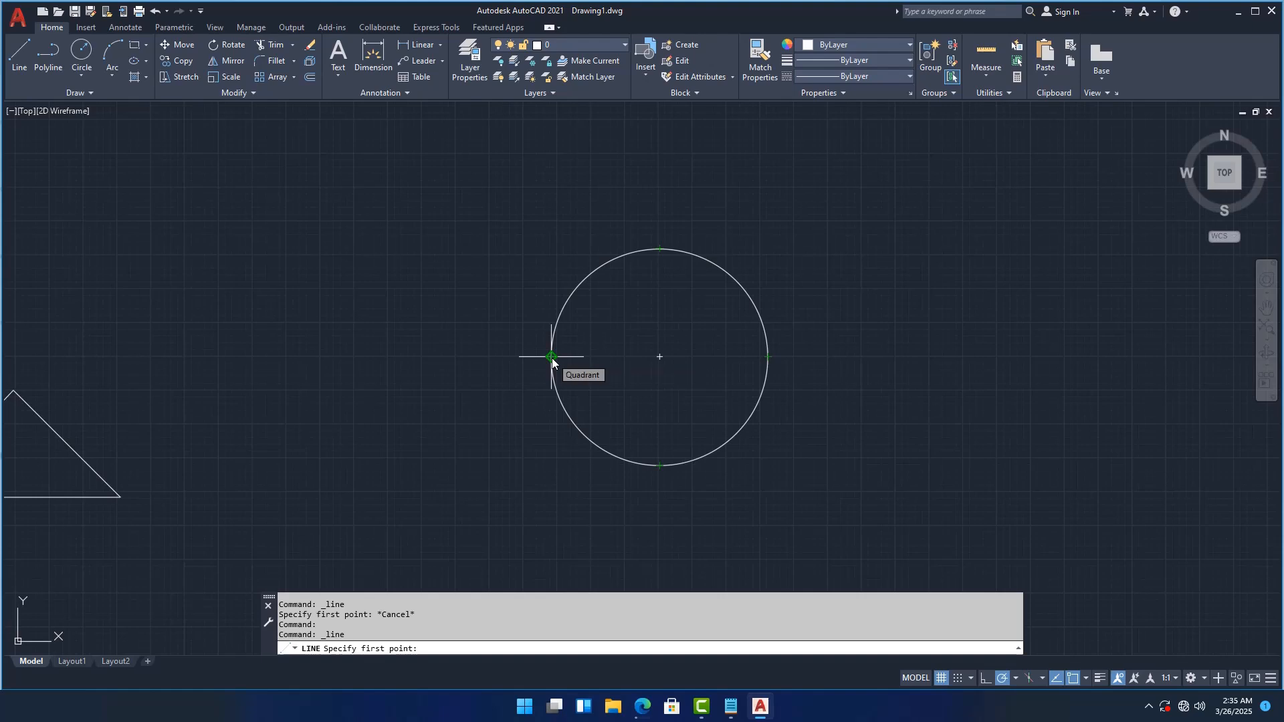
left_click(1084, 678)
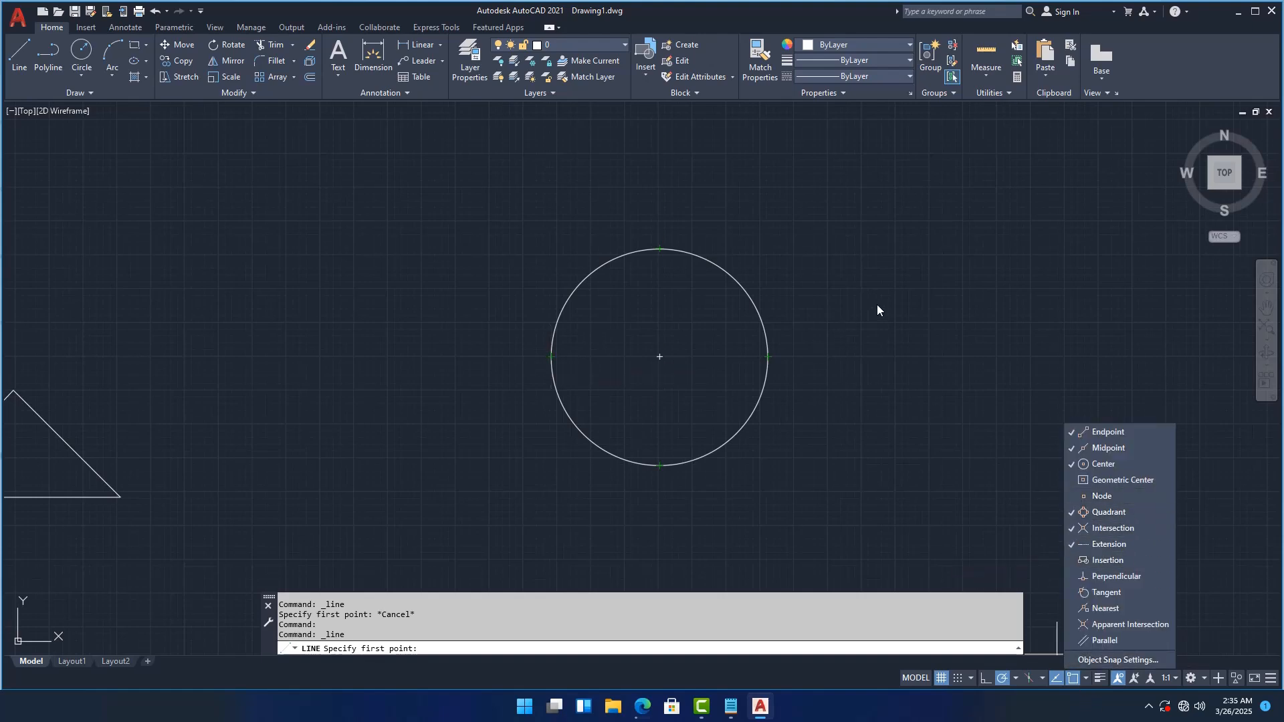
left_click(813, 342)
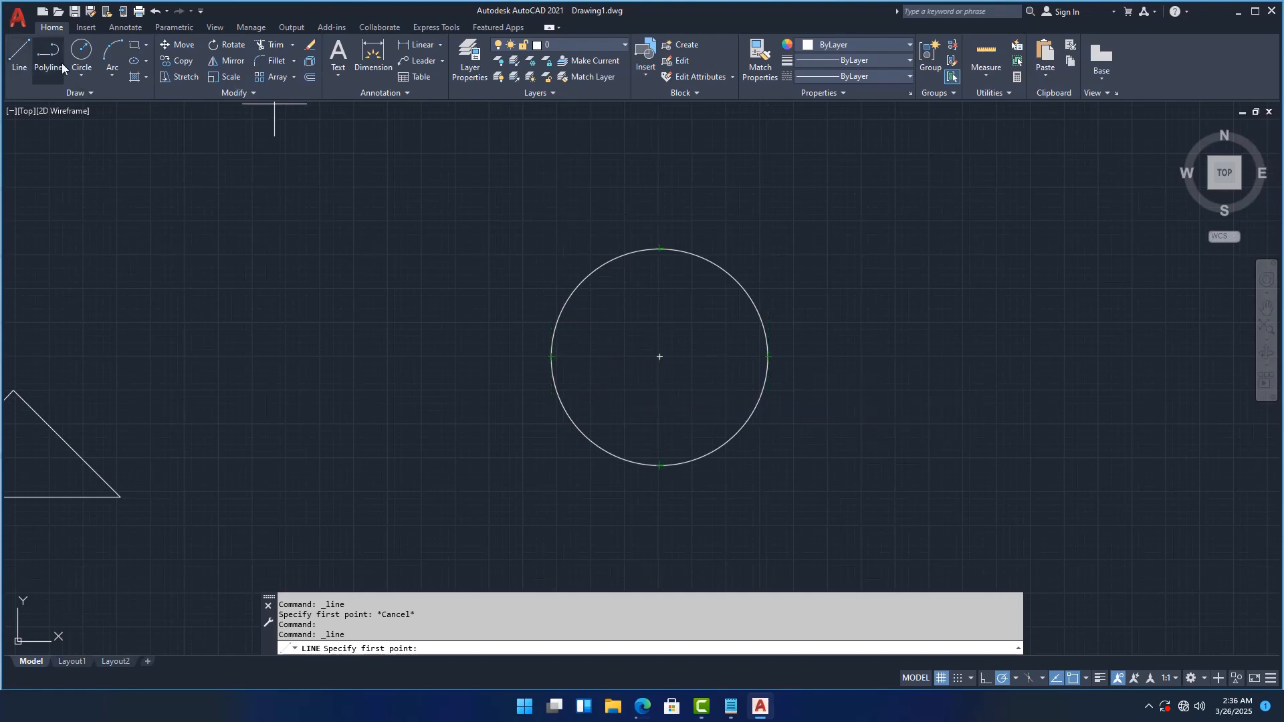
left_click(659, 250)
left_click(661, 469)
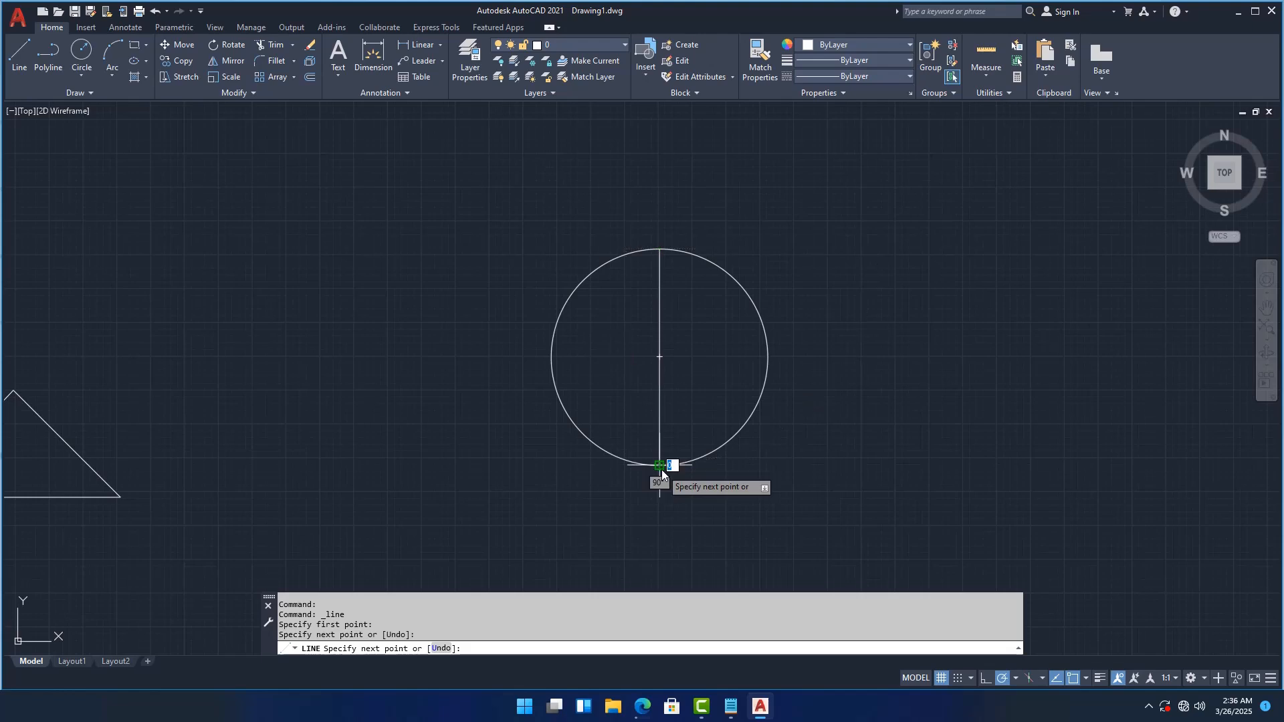
key("Escape")
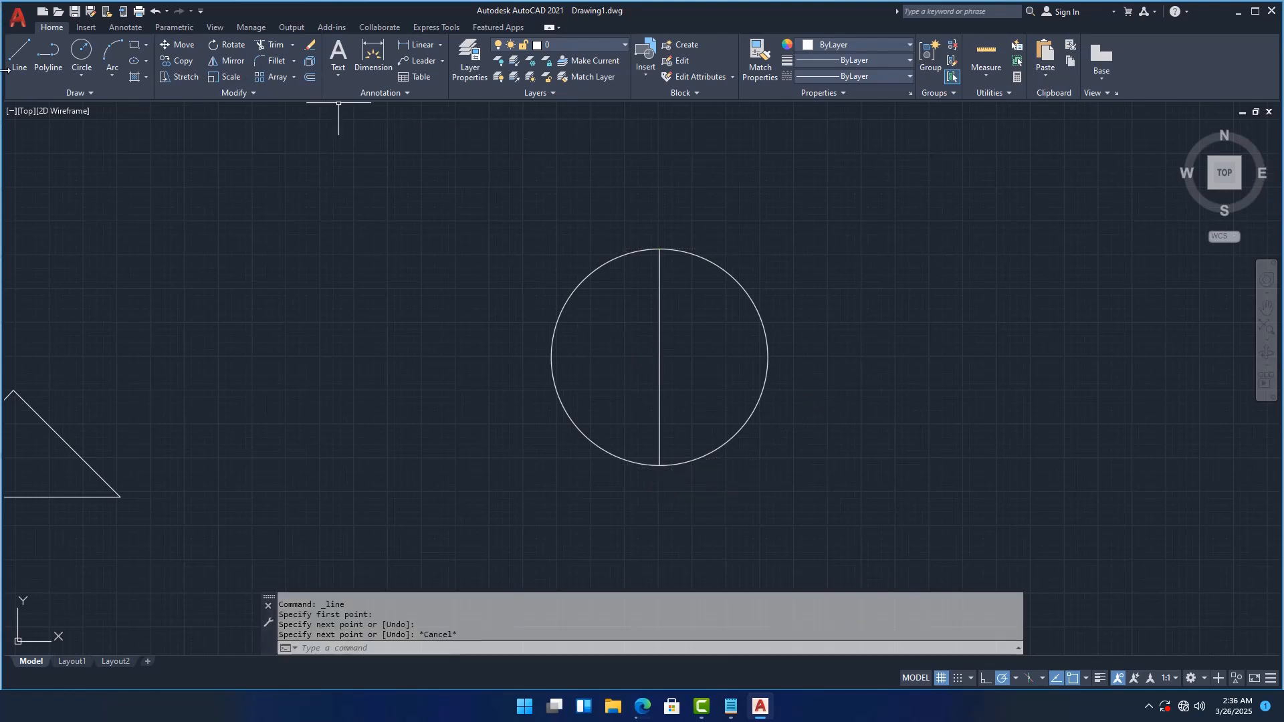
- Draw a horizontal radius line from the circle's centre to its right quadrant and end the Line command
left_click(20, 57)
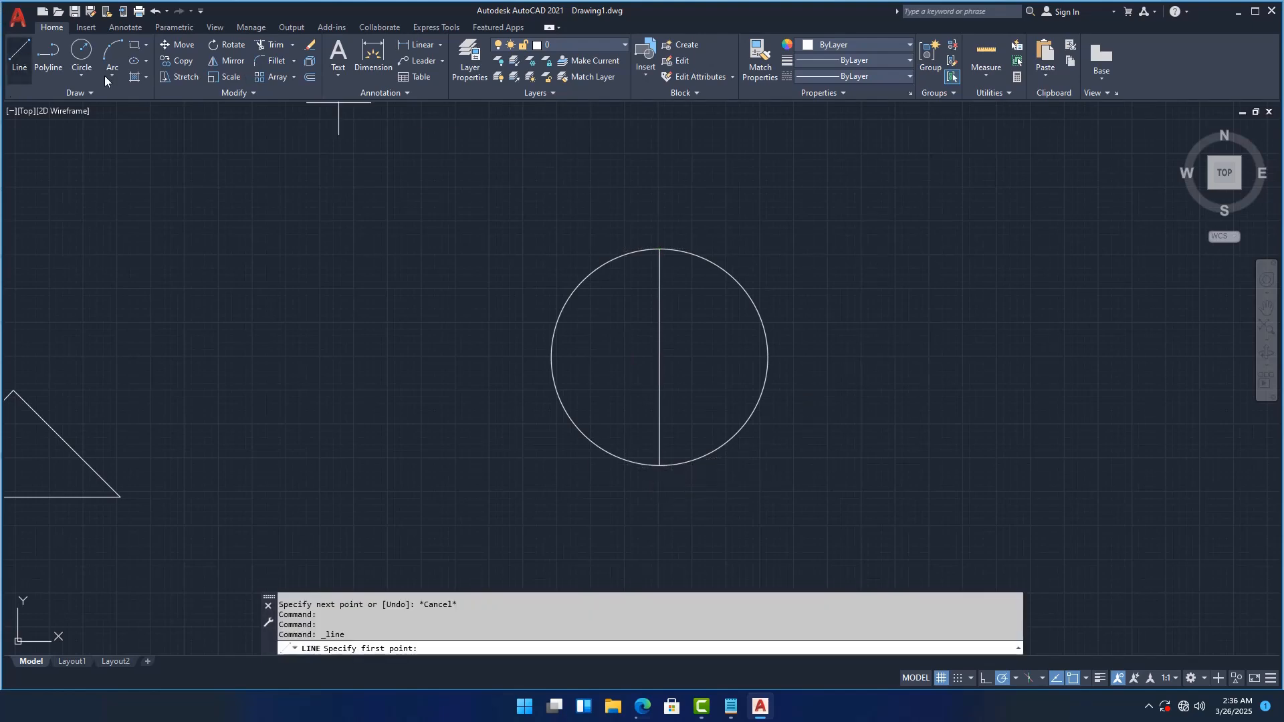
left_click(660, 359)
left_click(768, 356)
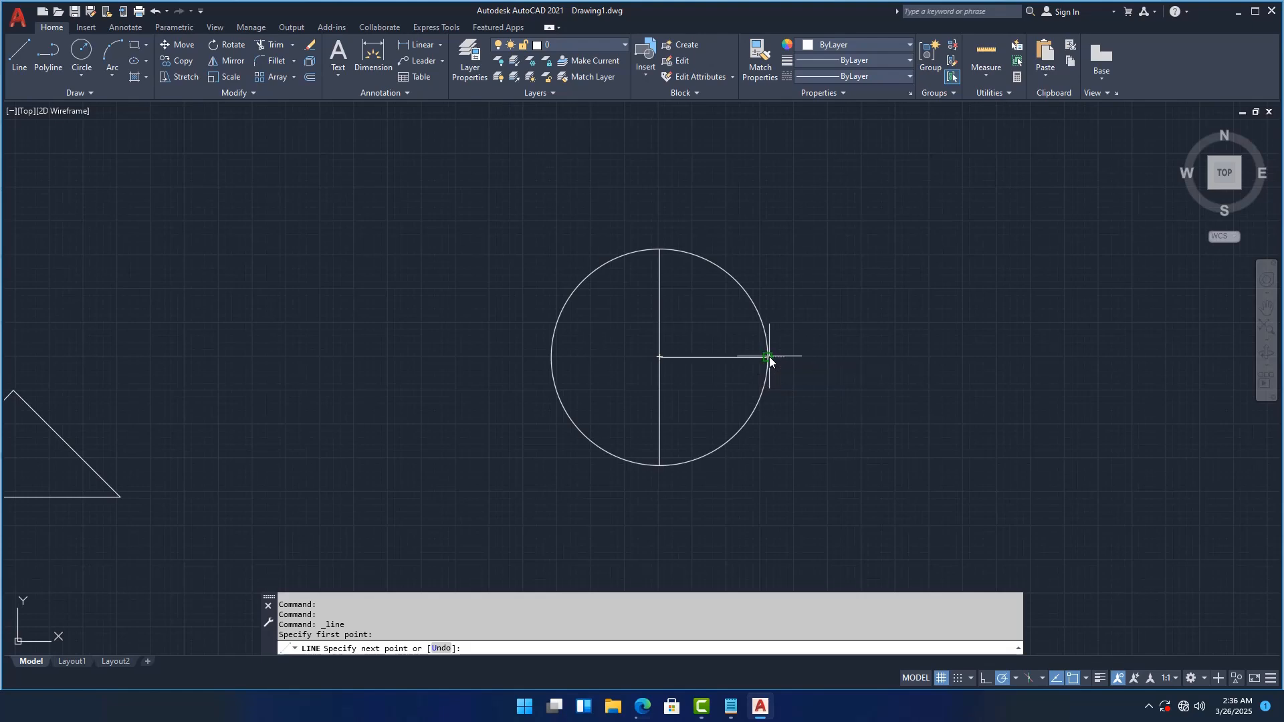
key("Escape")
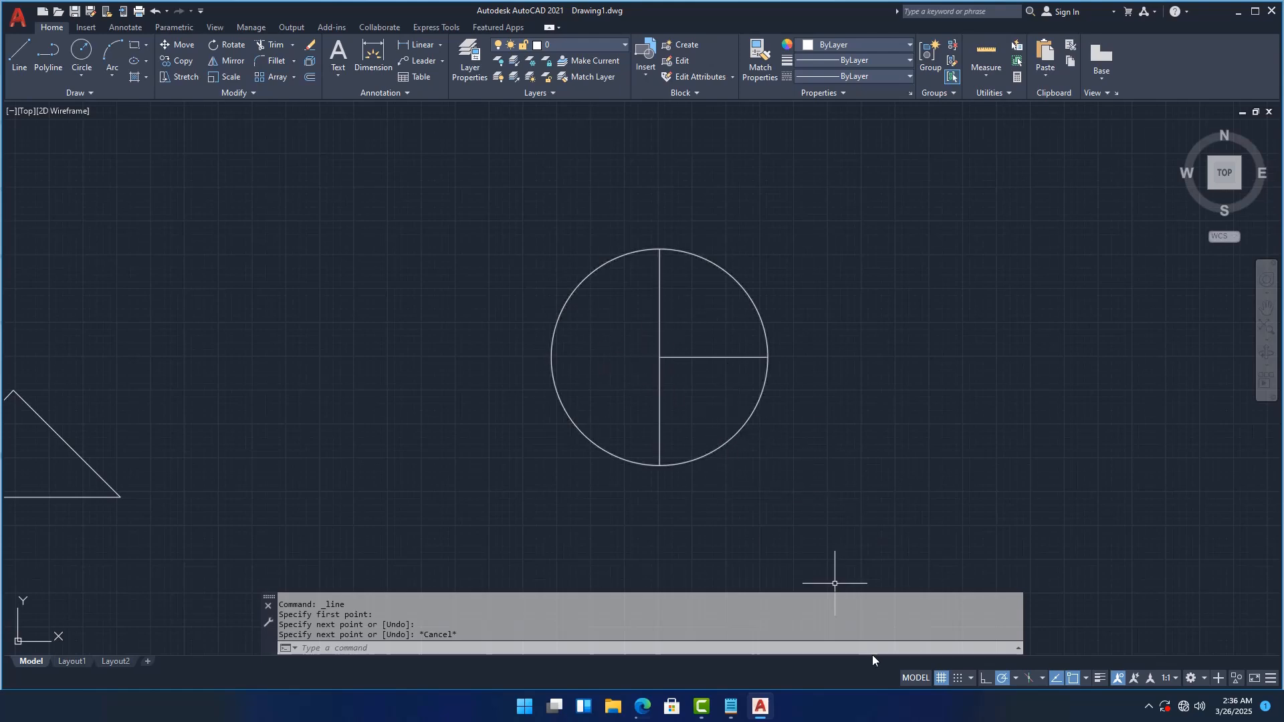
- Check the length of the horizontal radius line in its properties, then close them
left_click(706, 357)
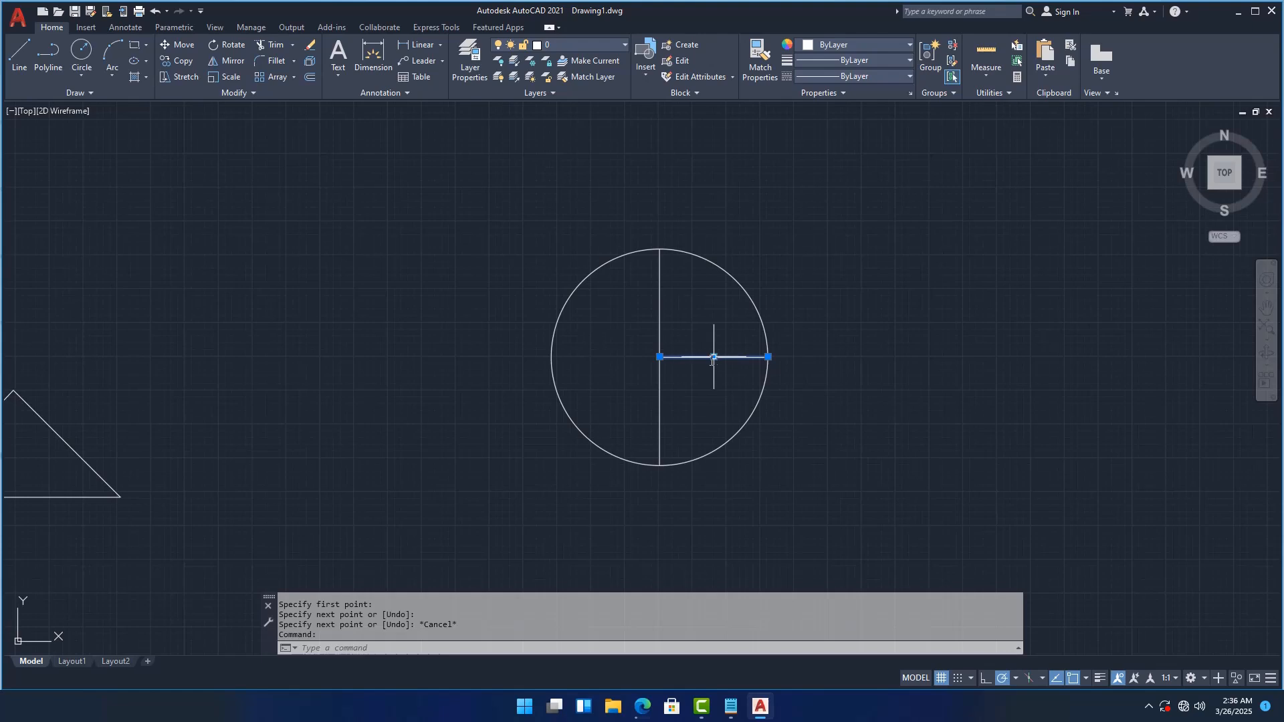
right_click(713, 358)
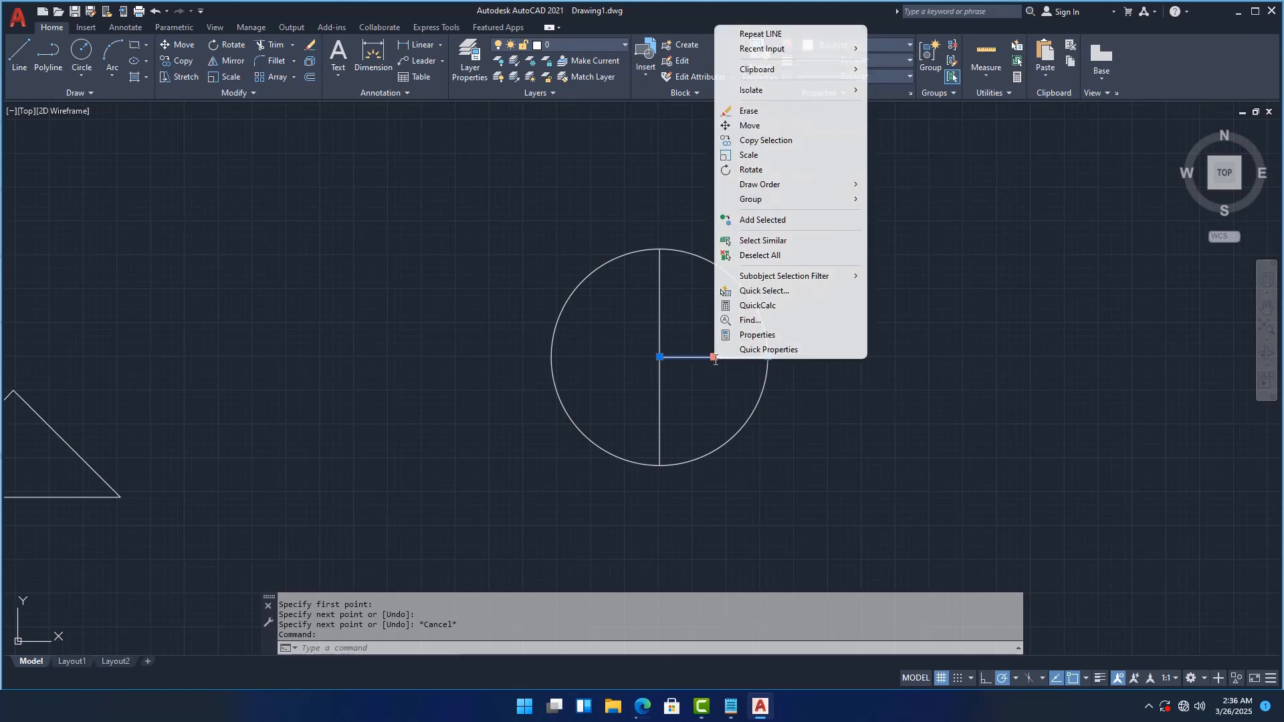
left_click(750, 335)
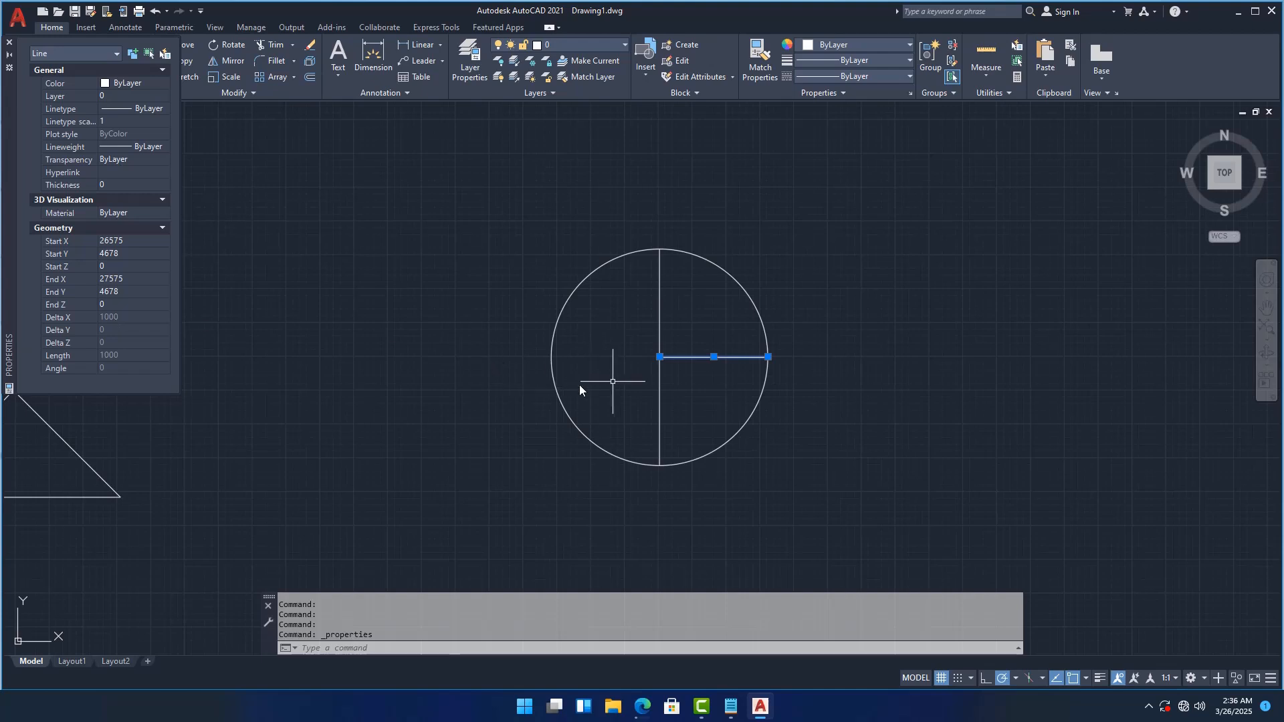
left_click(9, 42)
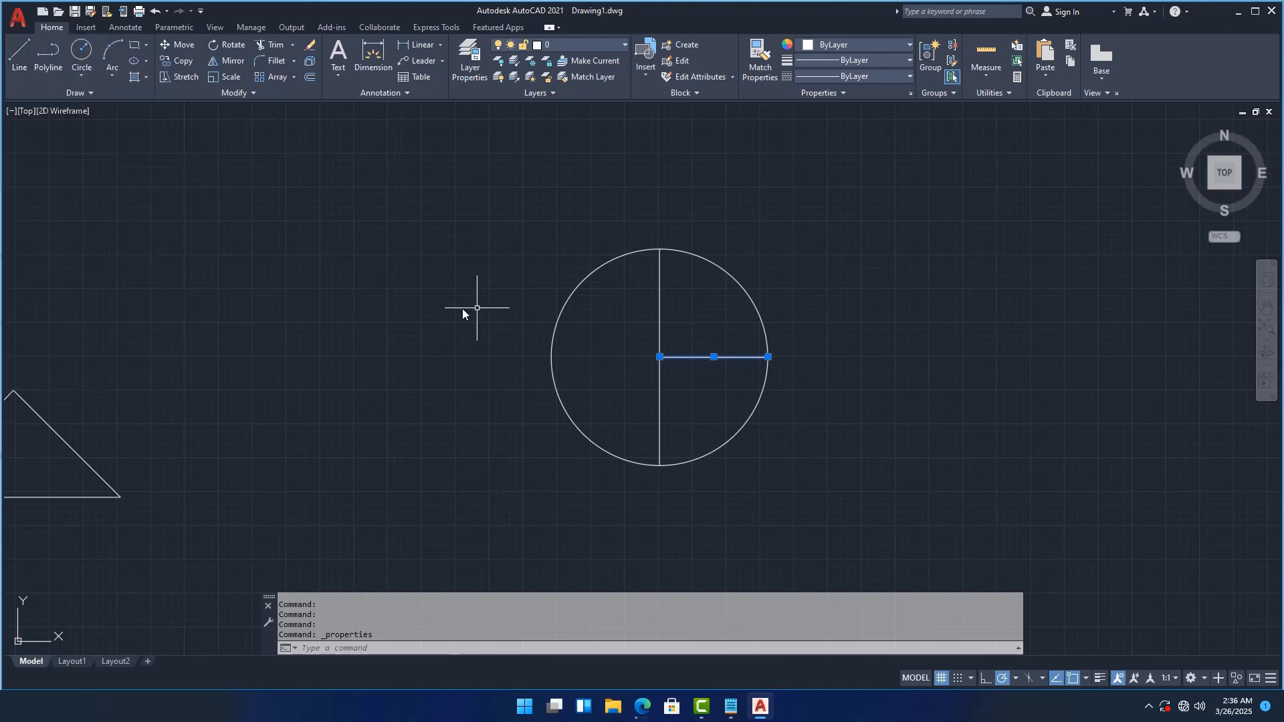
- Stretch the horizontal line's centre endpoint to the circle's left quadrant and clear the selection
left_click(659, 357)
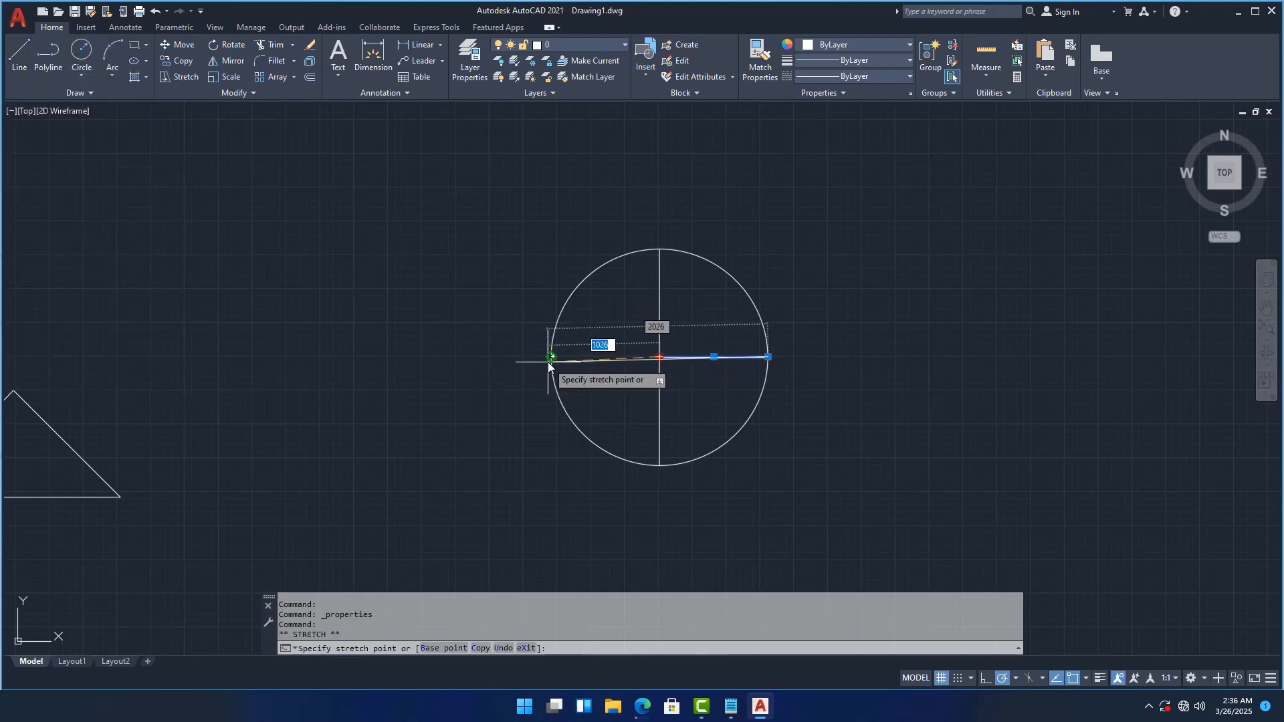
key("Escape")
key("Escape")
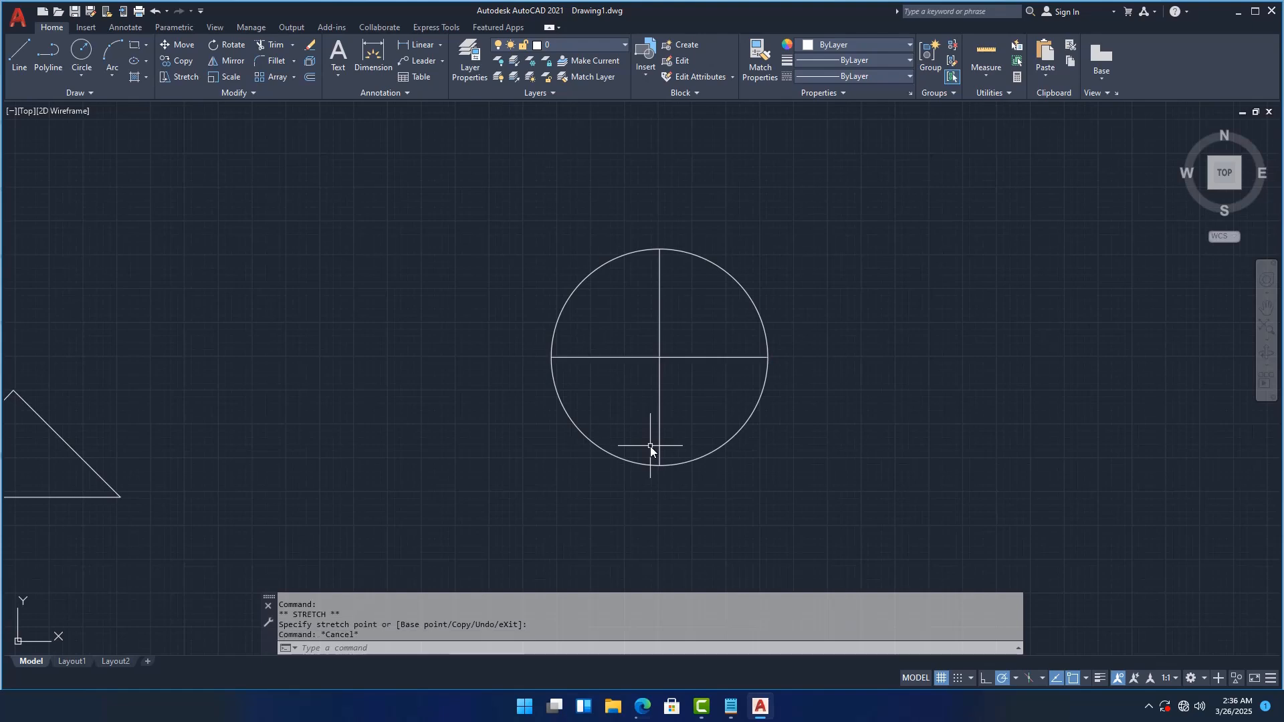
- Check the length of the stretched horizontal diameter line in its properties, then close them
left_click(696, 358)
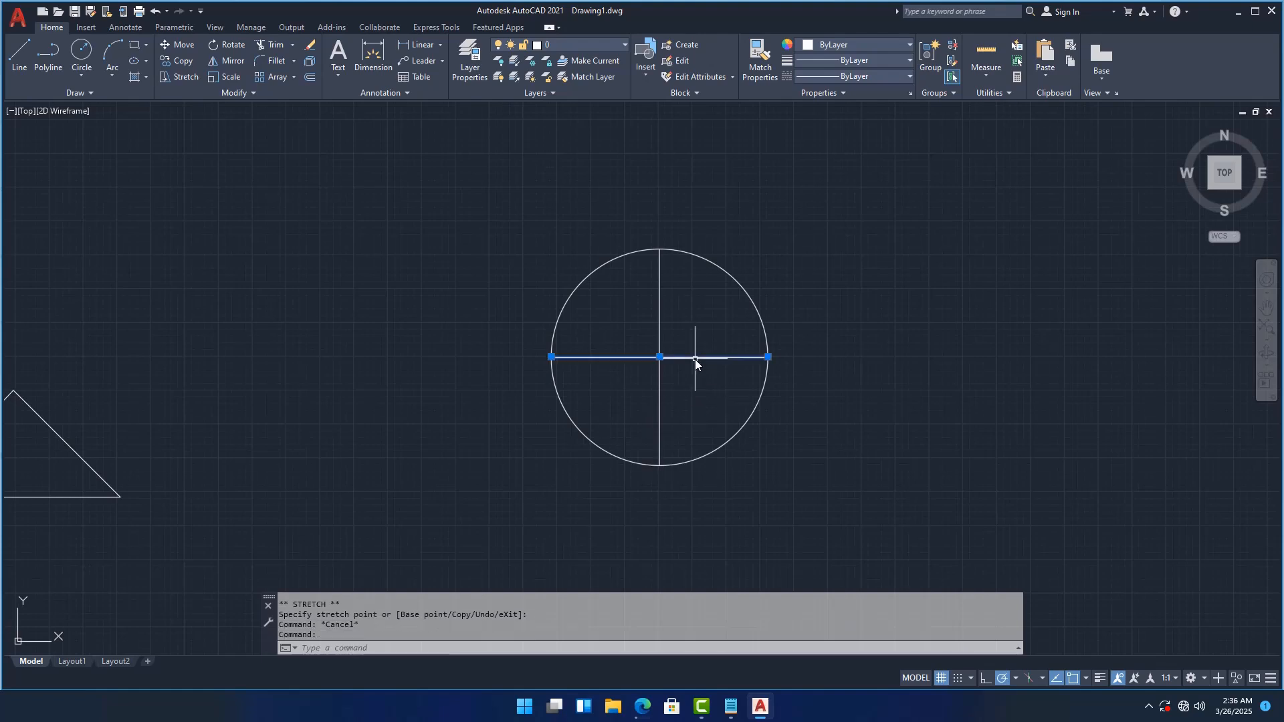
right_click(695, 359)
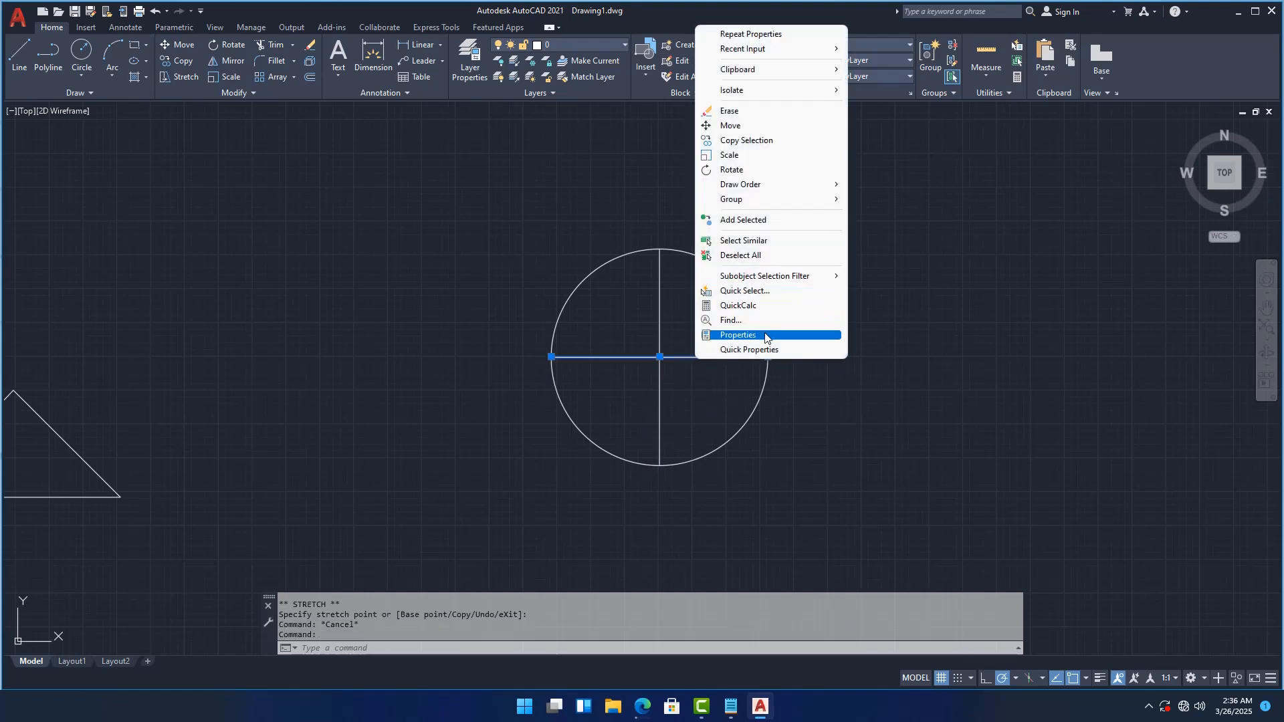
left_click(767, 334)
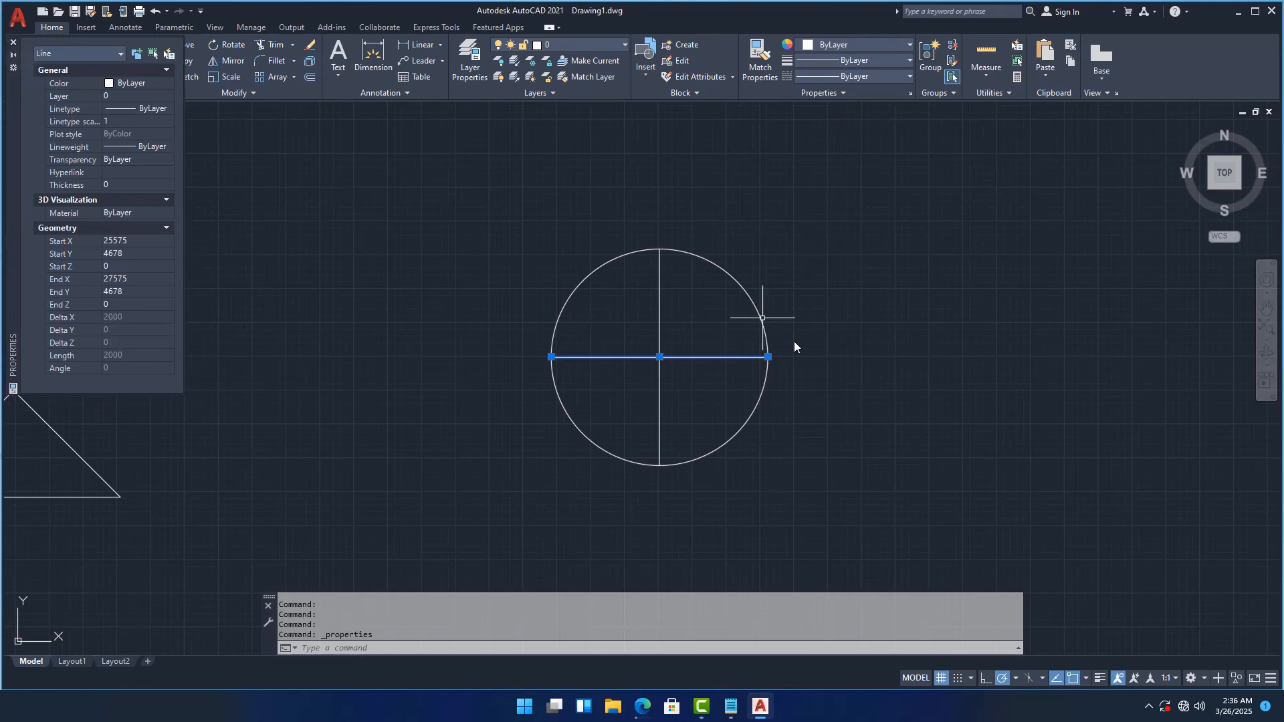
left_click(419, 370)
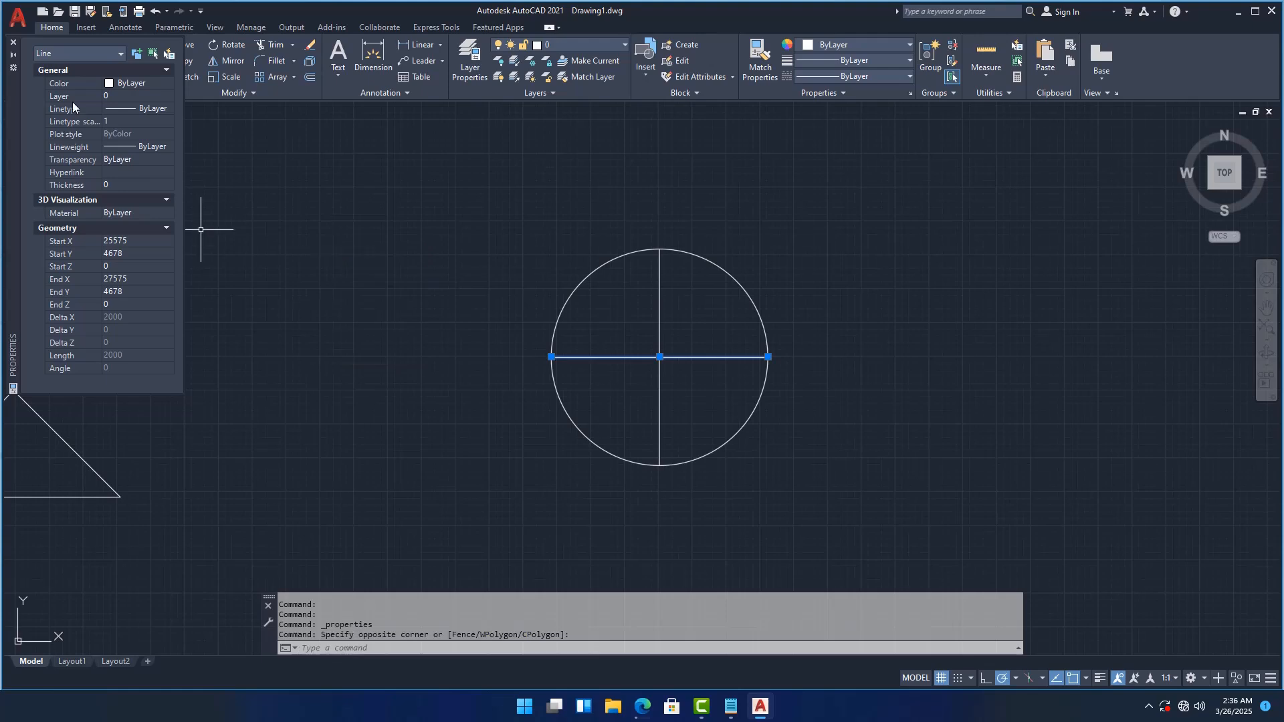
left_click(12, 43)
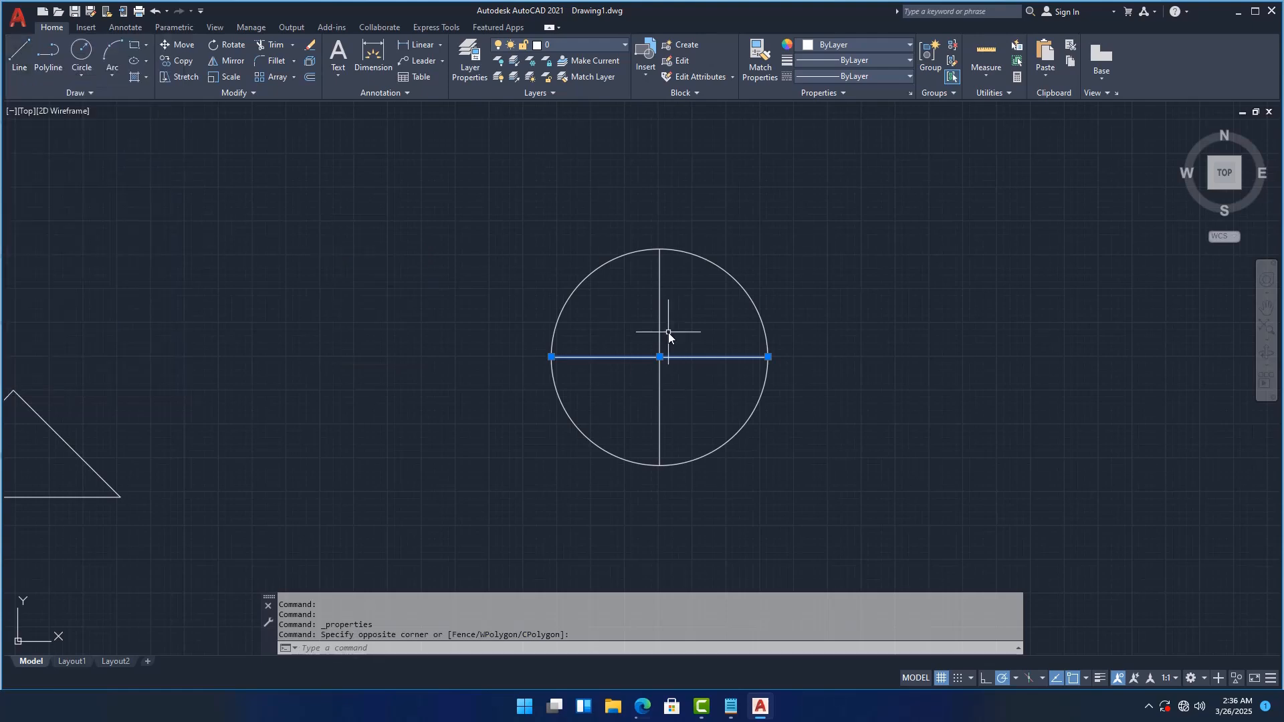
scroll(666, 334, "up", 4)
scroll(733, 420, "down", 2)
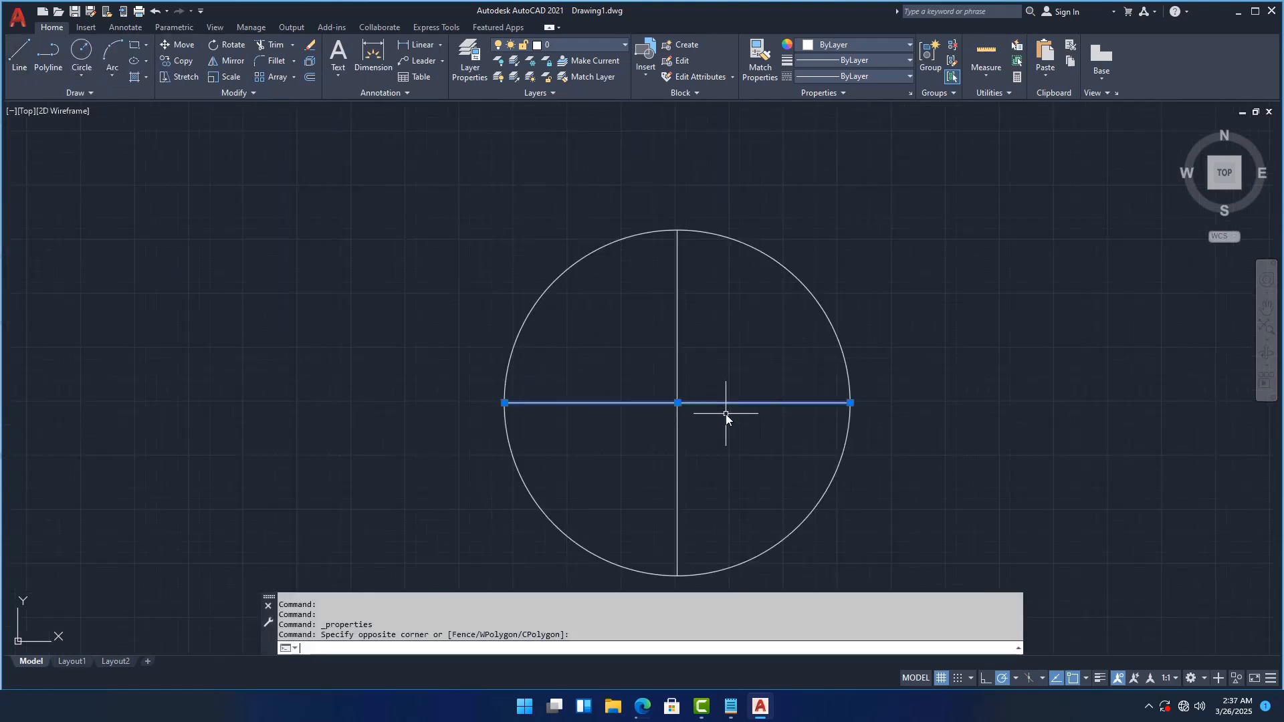
left_click(706, 429)
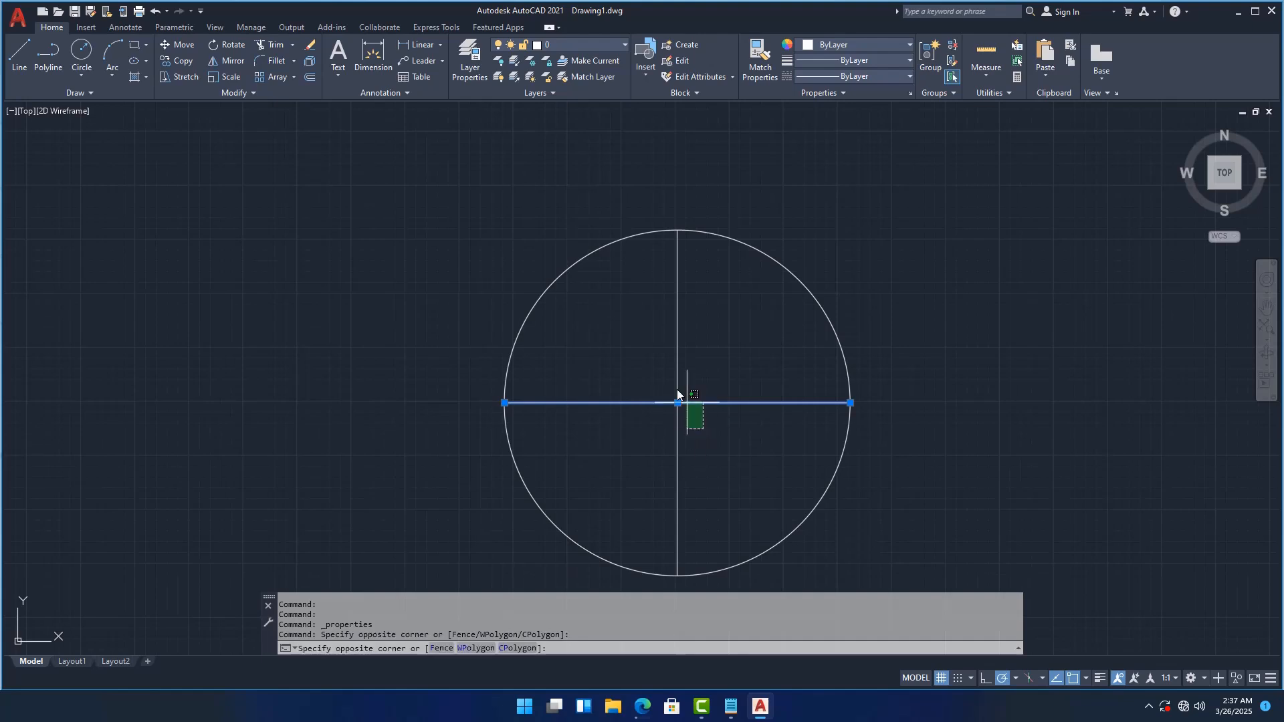
left_click(677, 390)
right_click(717, 402)
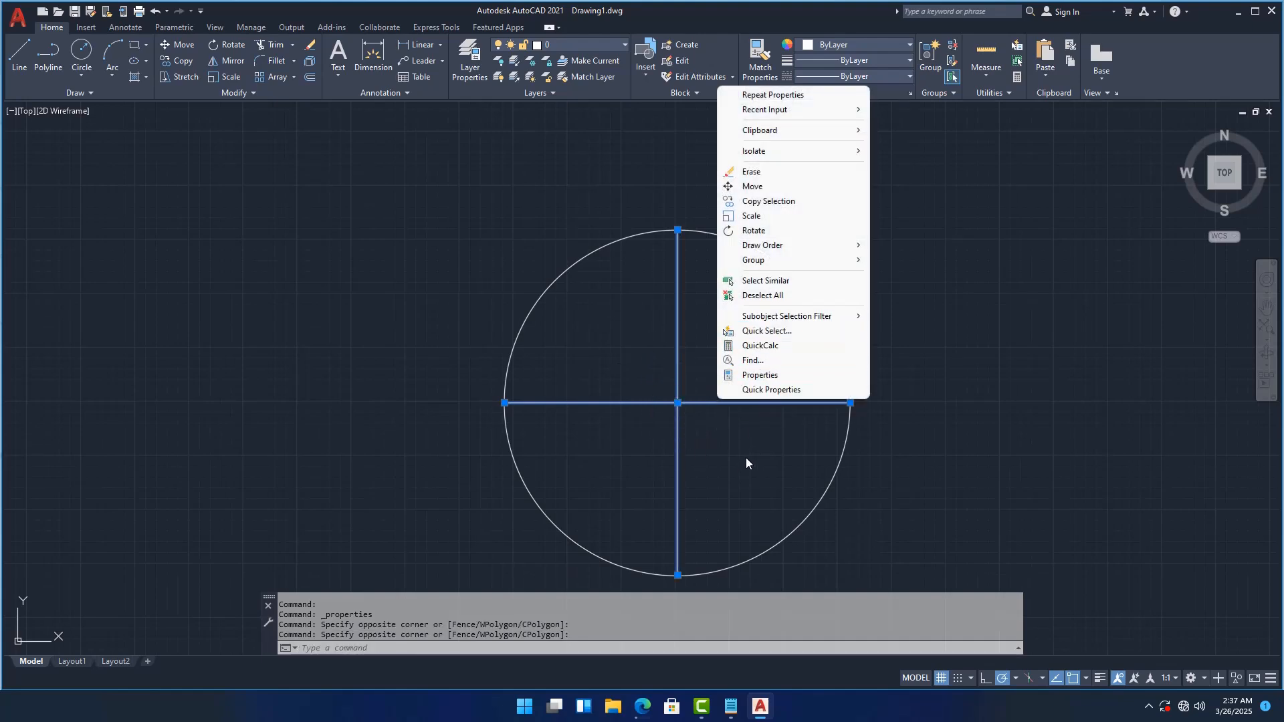
key("Escape")
key("Escape")
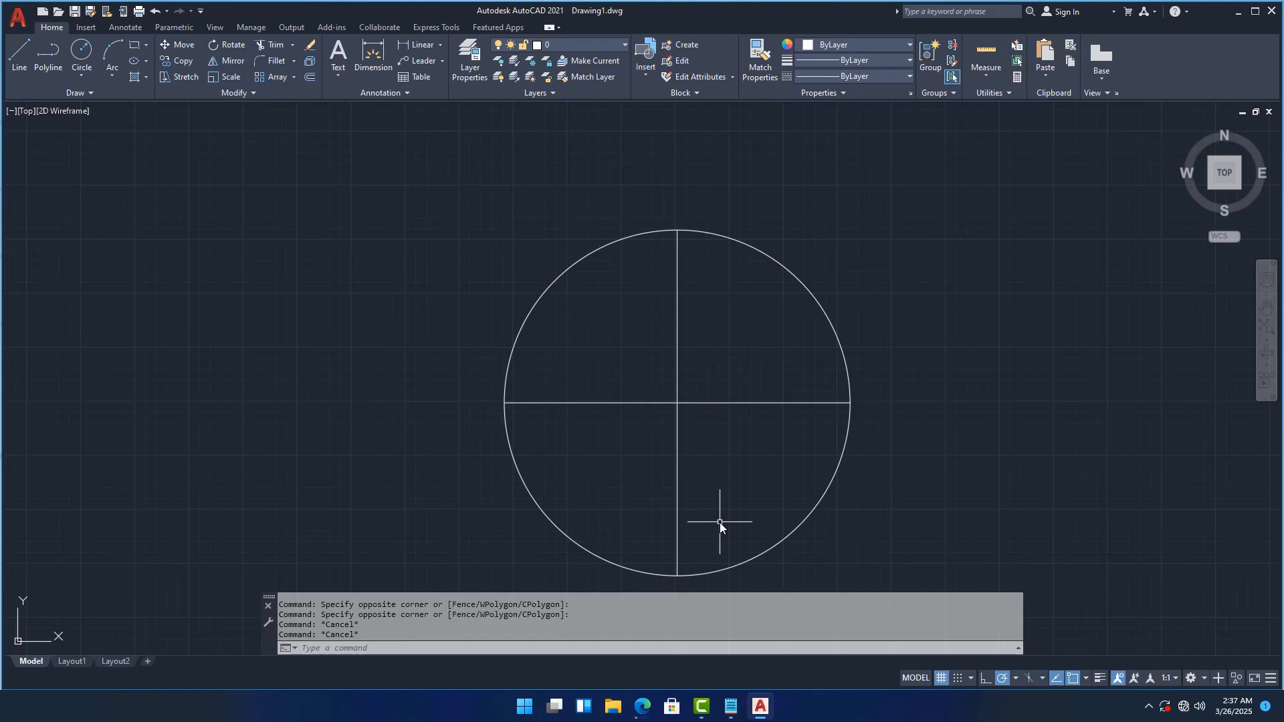
- Erase both the vertical and horizontal diameter lines inside the circle
left_click(709, 423)
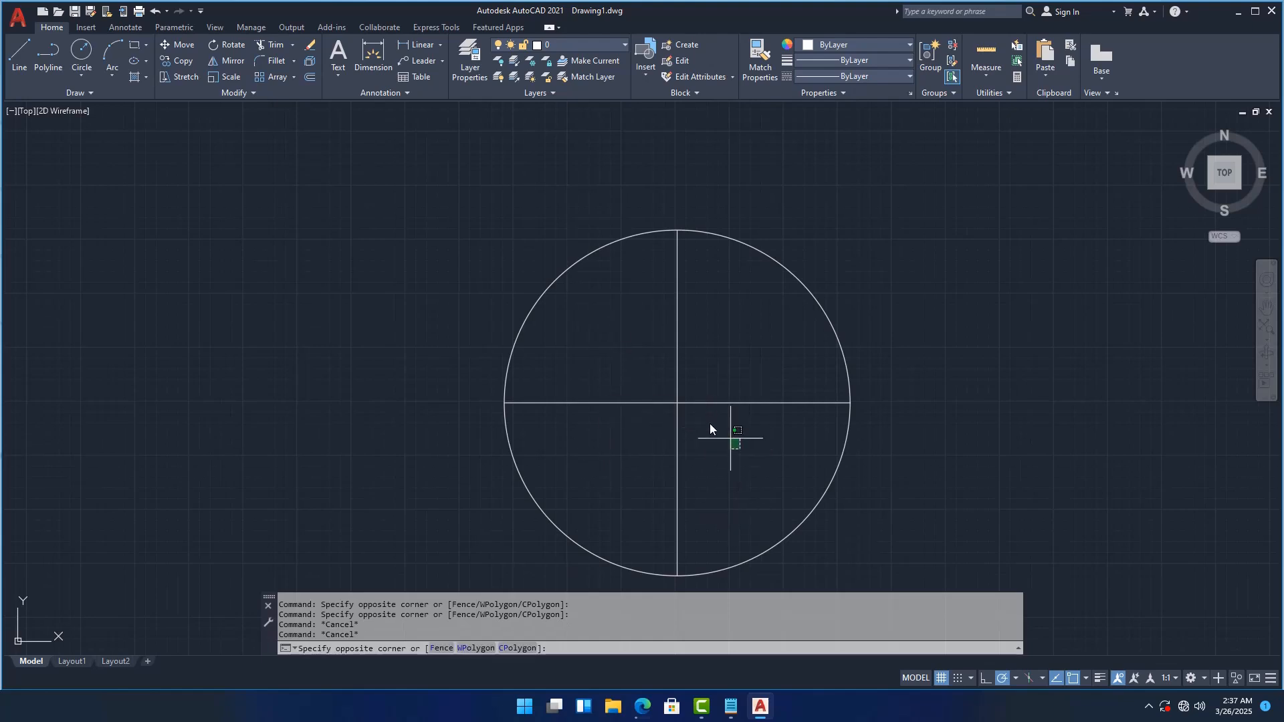
left_click(651, 378)
right_click(678, 409)
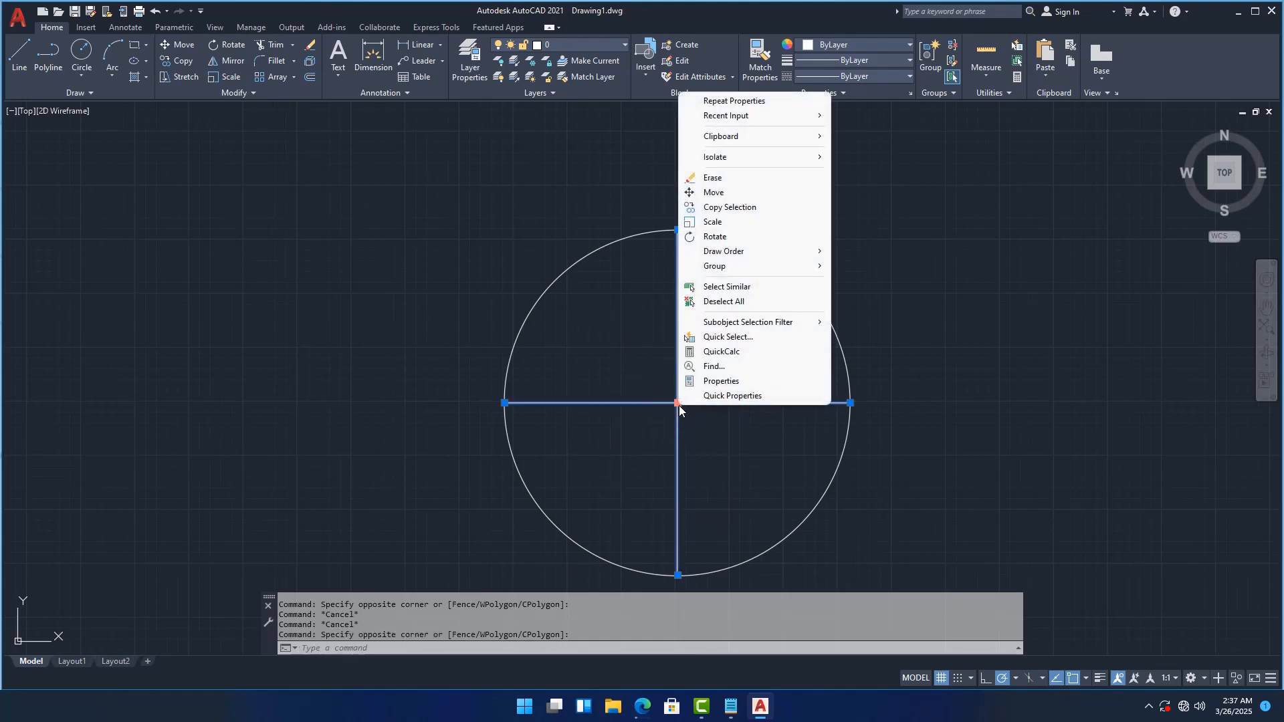
left_click(723, 179)
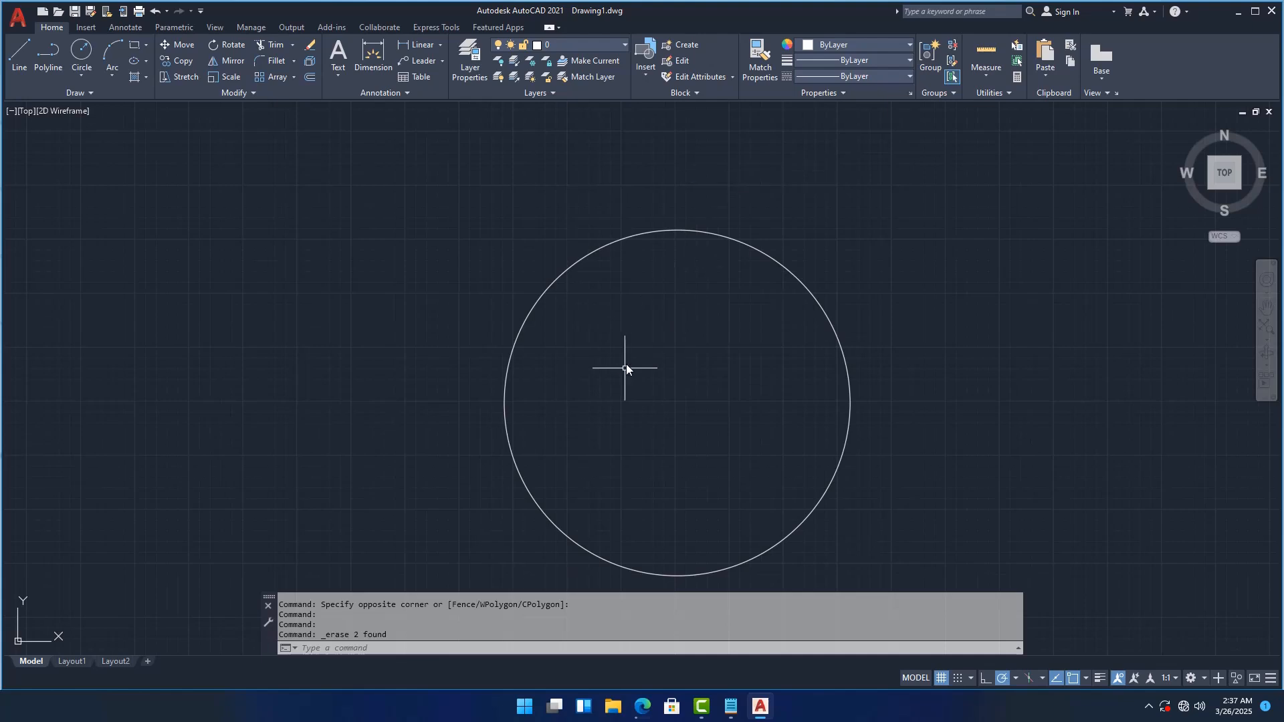
- Draw a Center, Diameter circle with a diameter of 1000 to the right of the existing circle
scroll(677, 391, "down", 4)
scroll(676, 373, "up", 4)
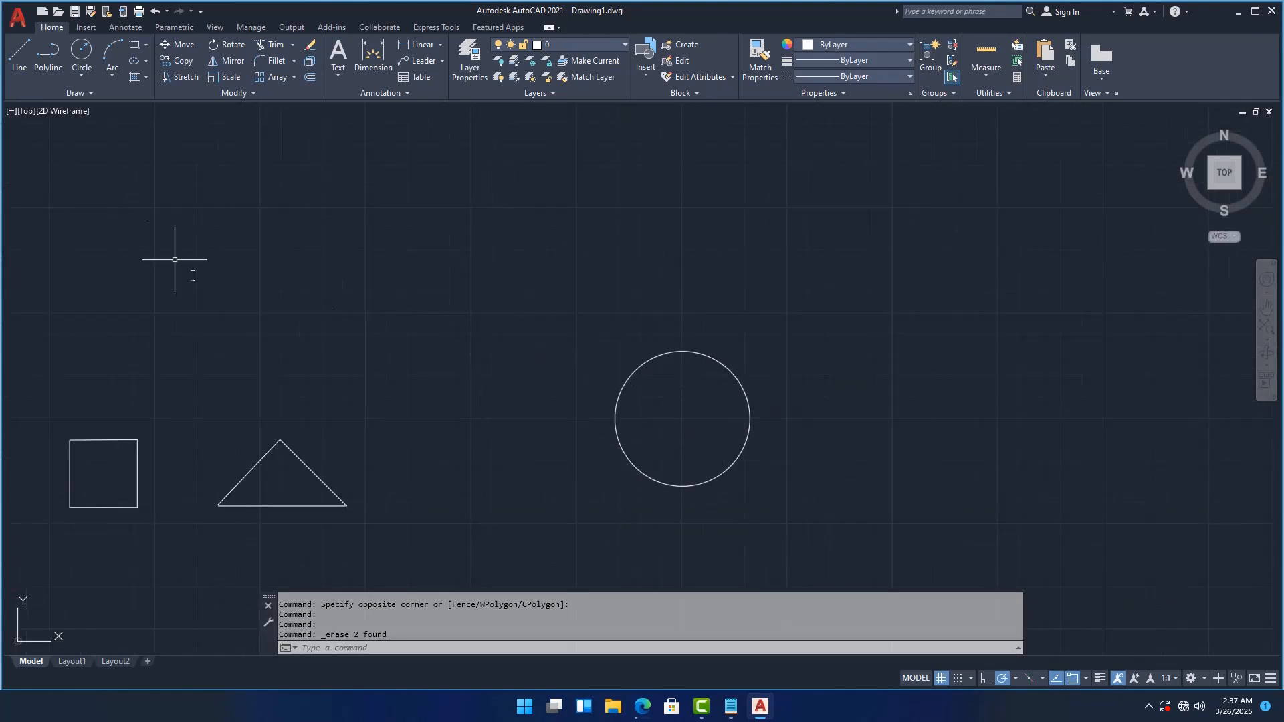
left_click(82, 74)
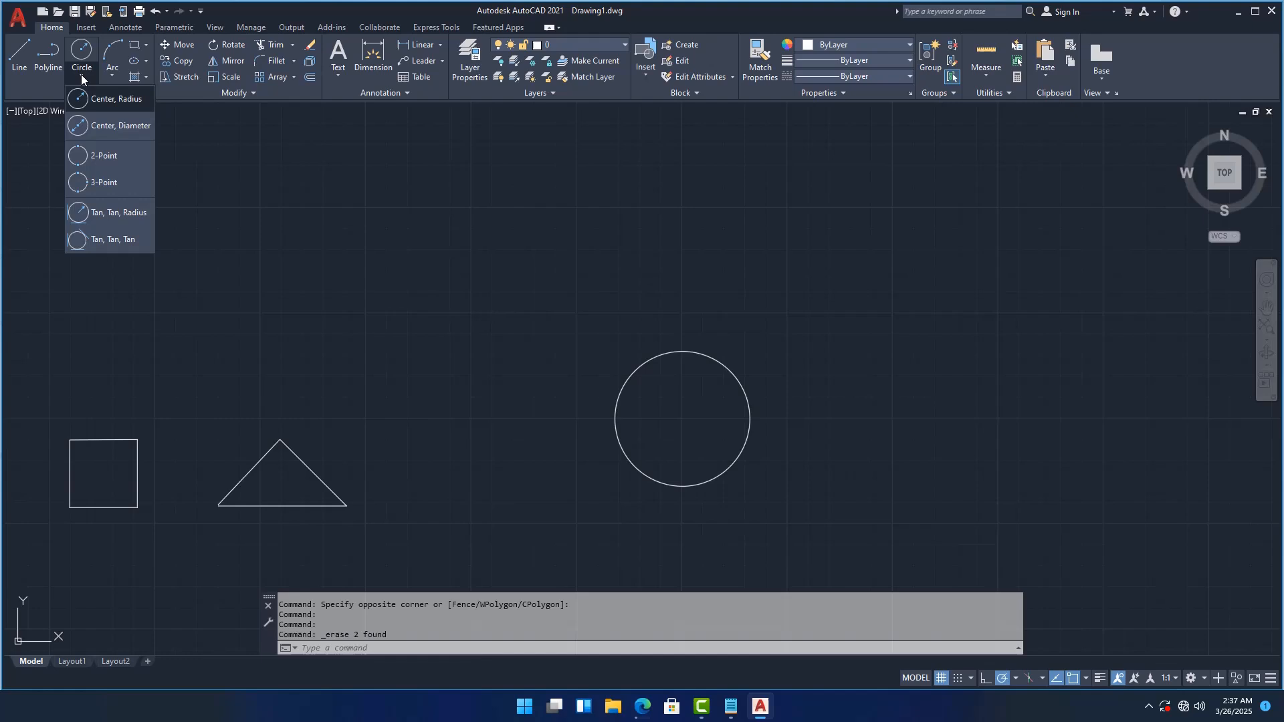
left_click(92, 128)
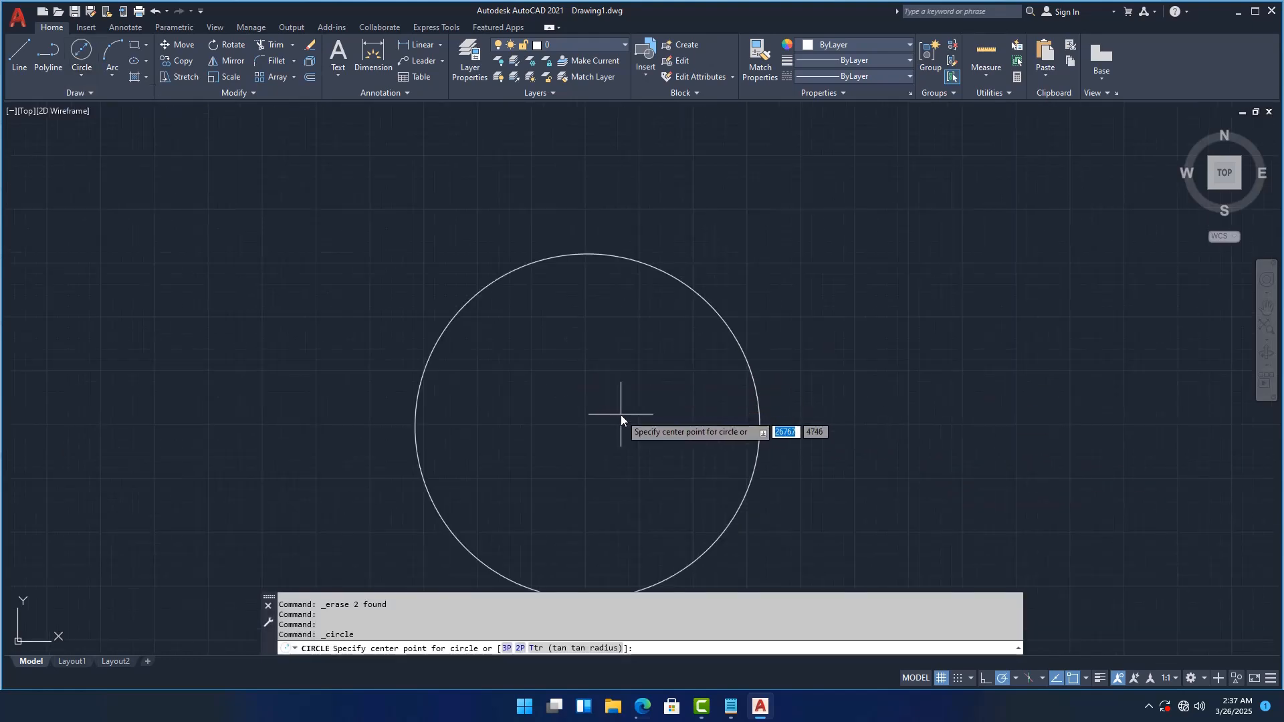
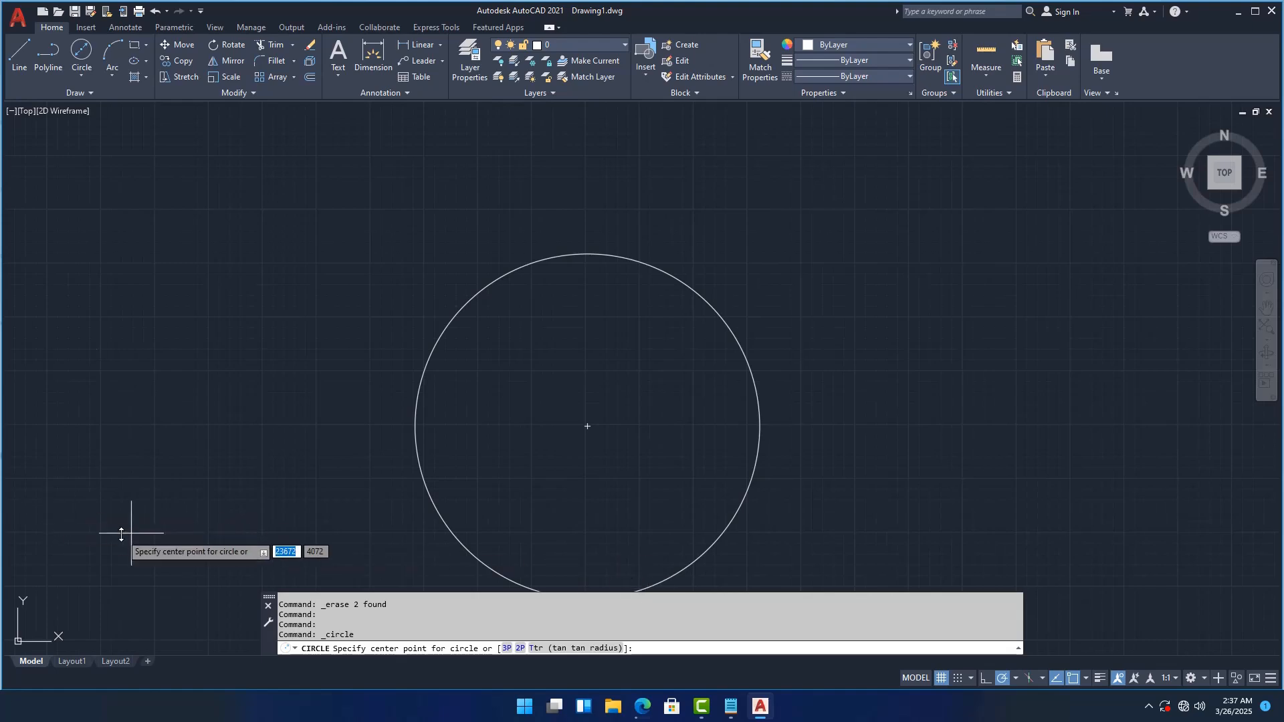
scroll(495, 418, "down", 3)
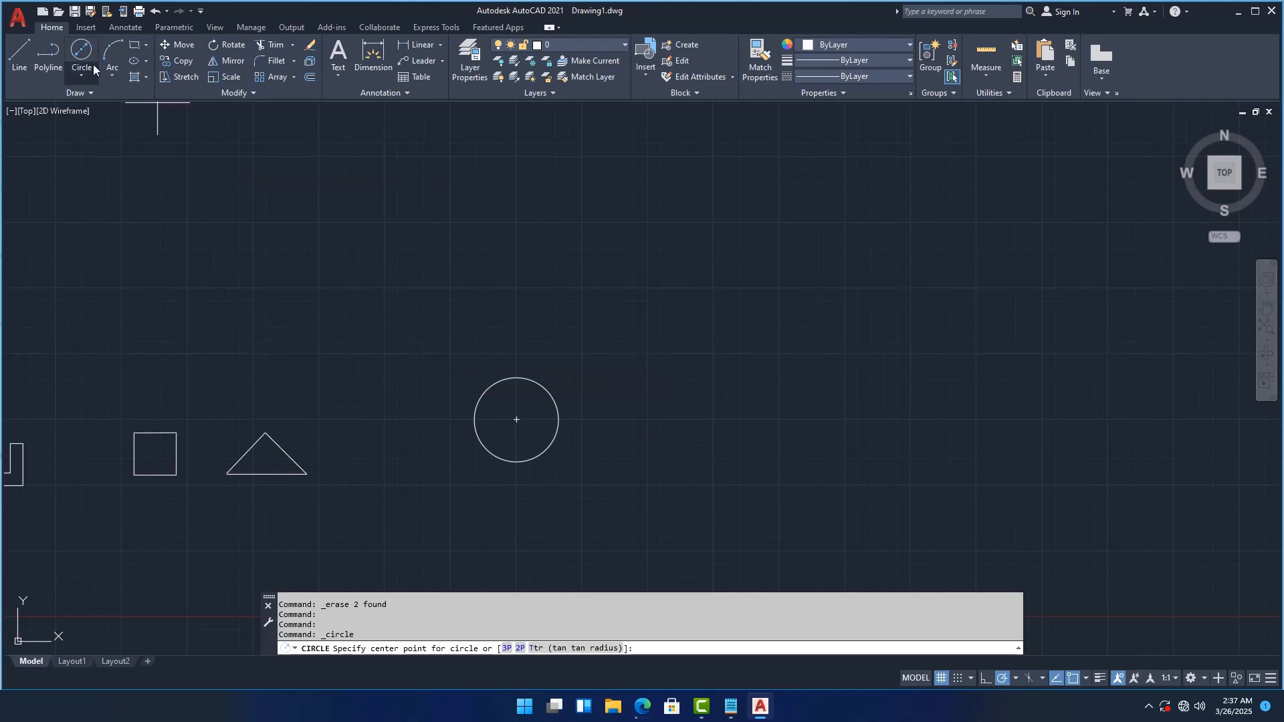
scroll(621, 436, "up", 3)
left_click(642, 400)
type("d")
key("Return")
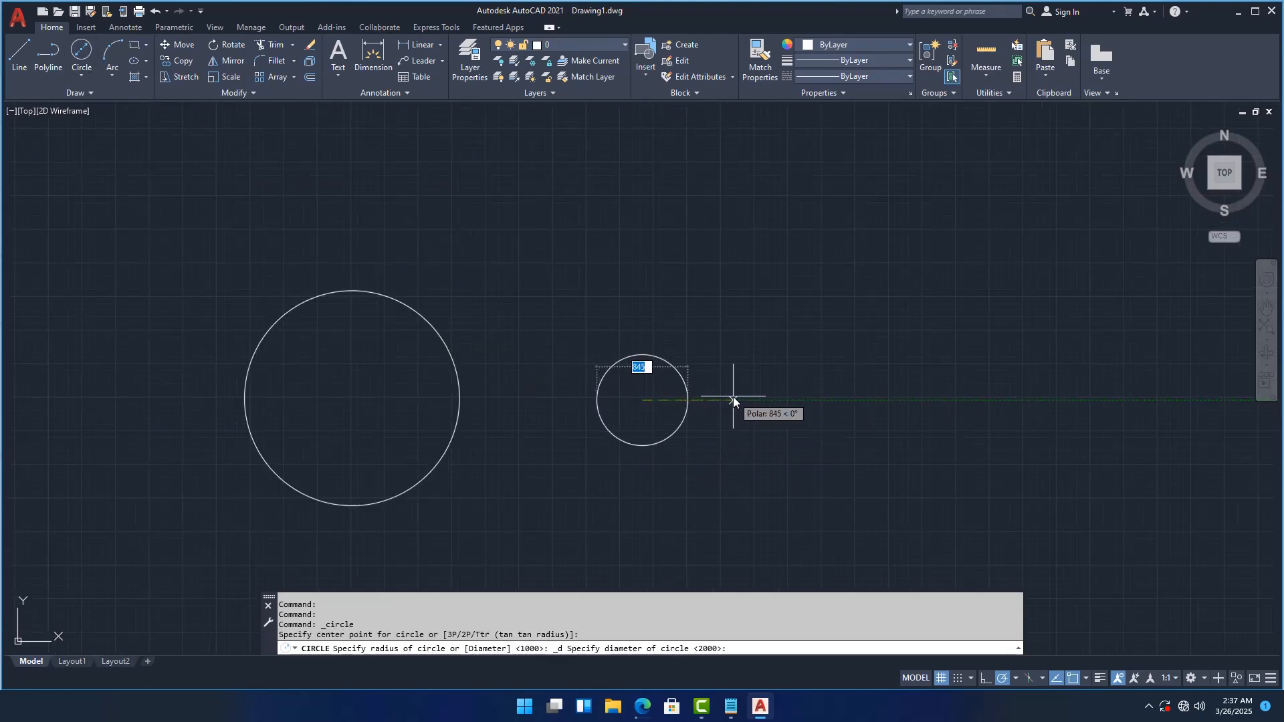
type("100")
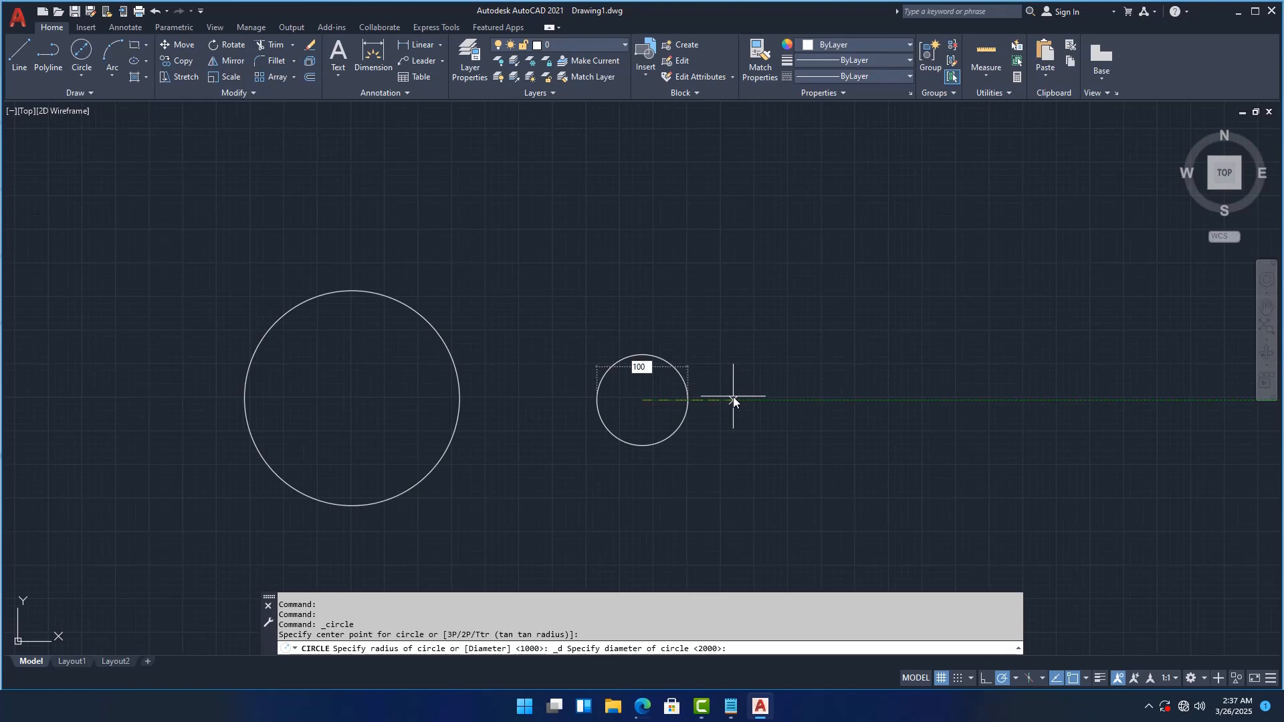
type("0")
key("Return")
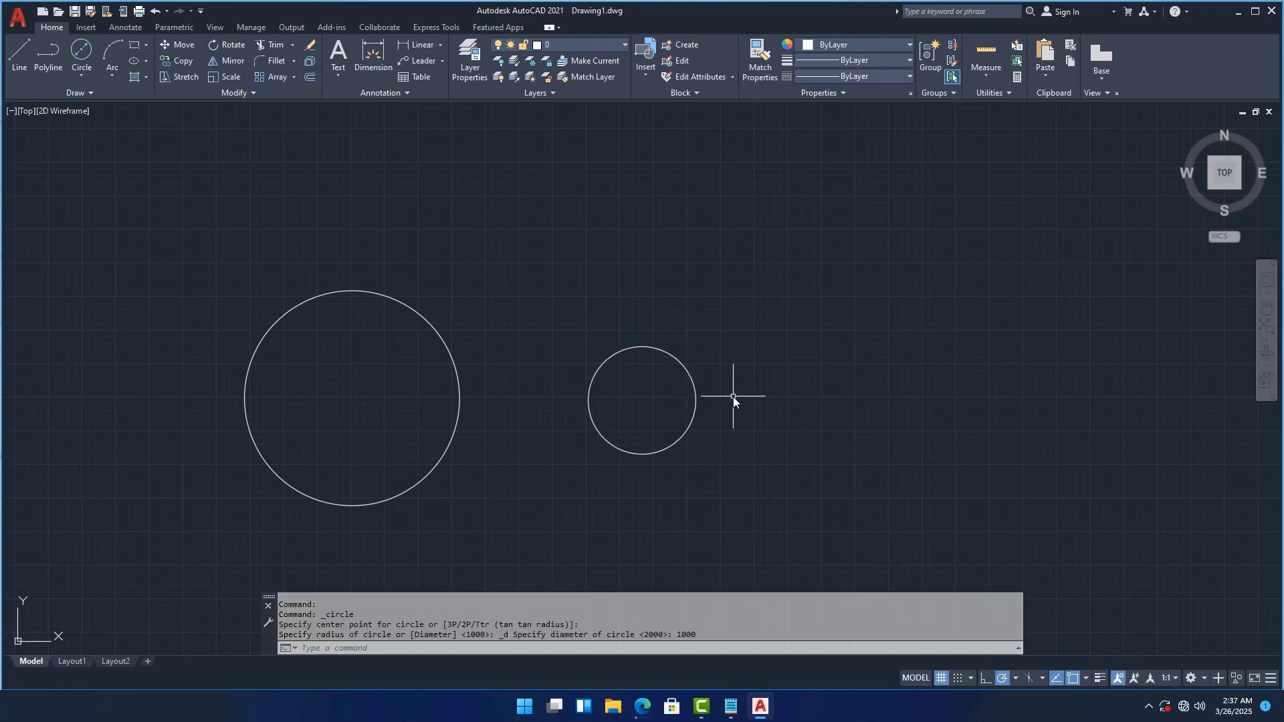
scroll(662, 358, "up", 4)
scroll(669, 368, "down", 6)
scroll(580, 395, "up", 4)
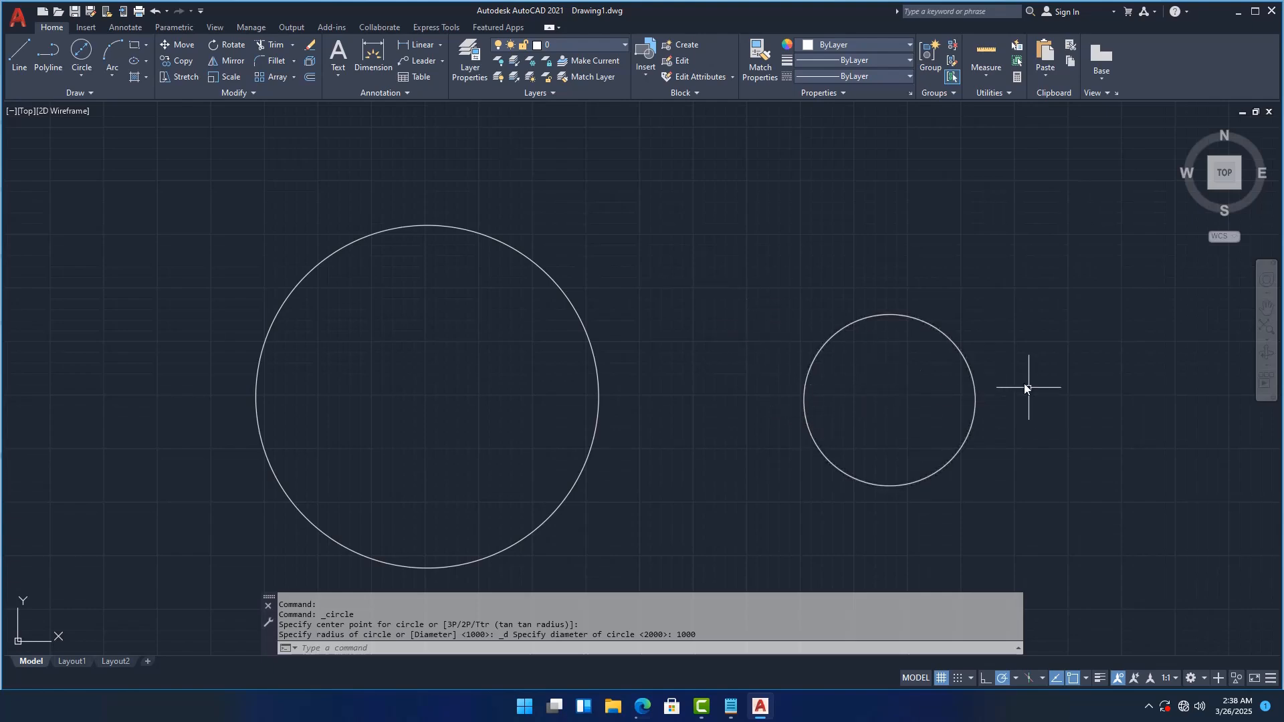
left_click(912, 318)
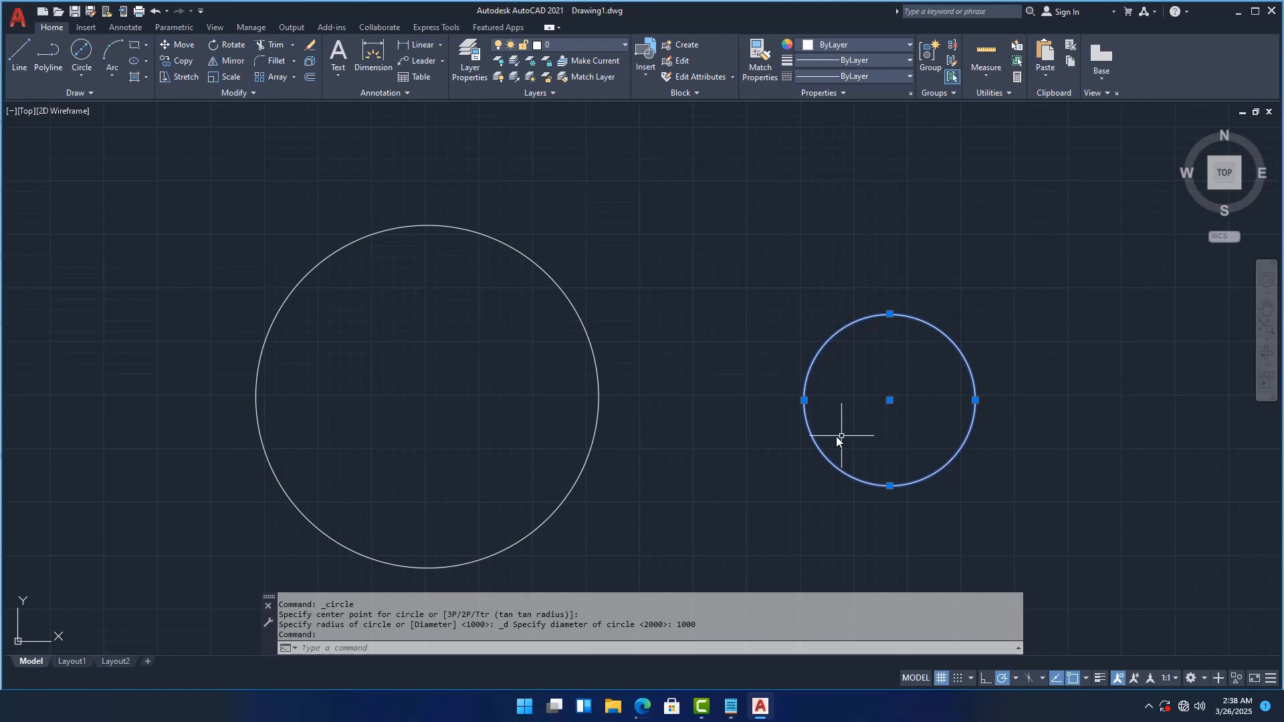
- Draw a Center, Diameter circle with a diameter of 2000 between the polyline triangle and the radius-1000 circle
scroll(648, 388, "down", 6)
scroll(669, 388, "up", 4)
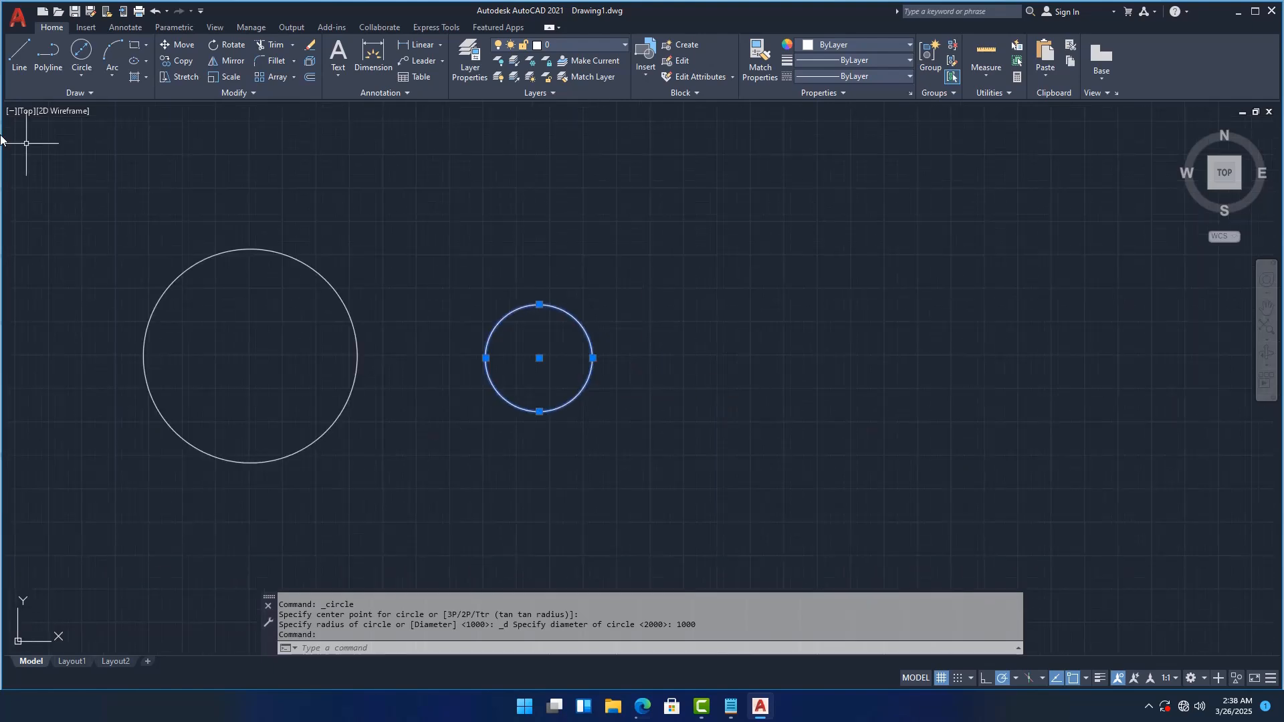
left_click(82, 57)
scroll(1049, 416, "down", 6)
scroll(956, 418, "up", 6)
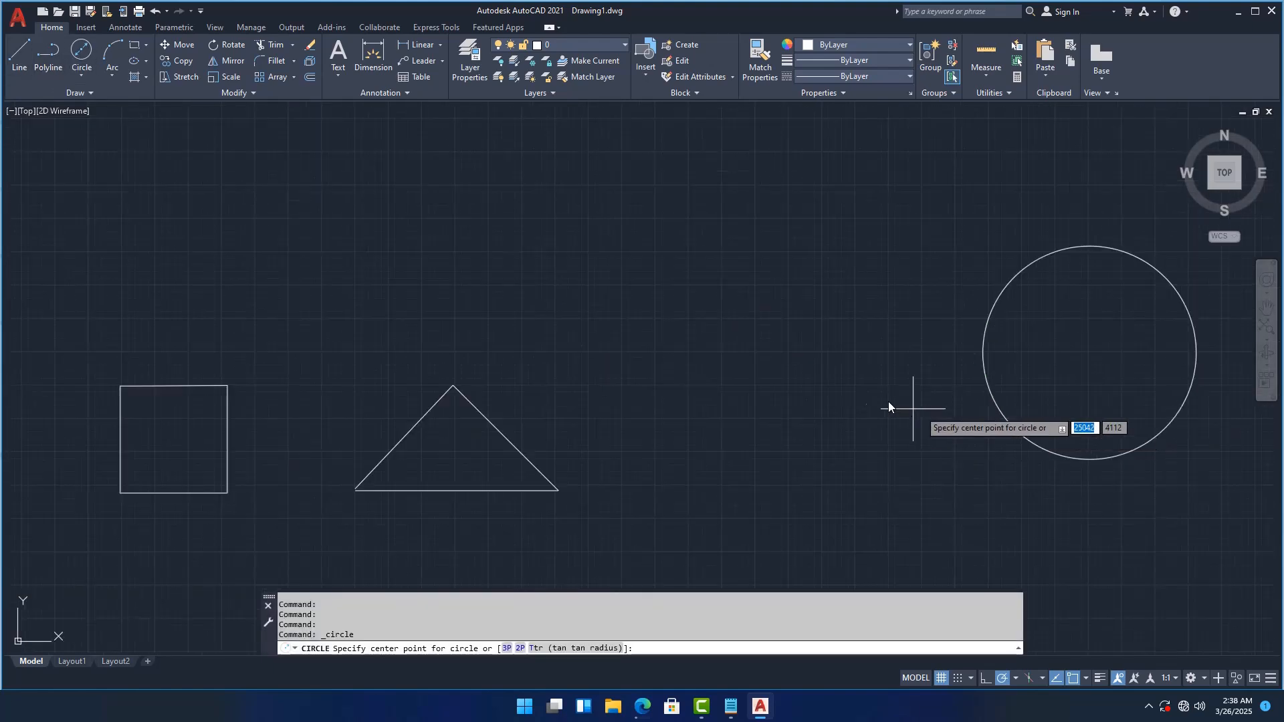
left_click(704, 308)
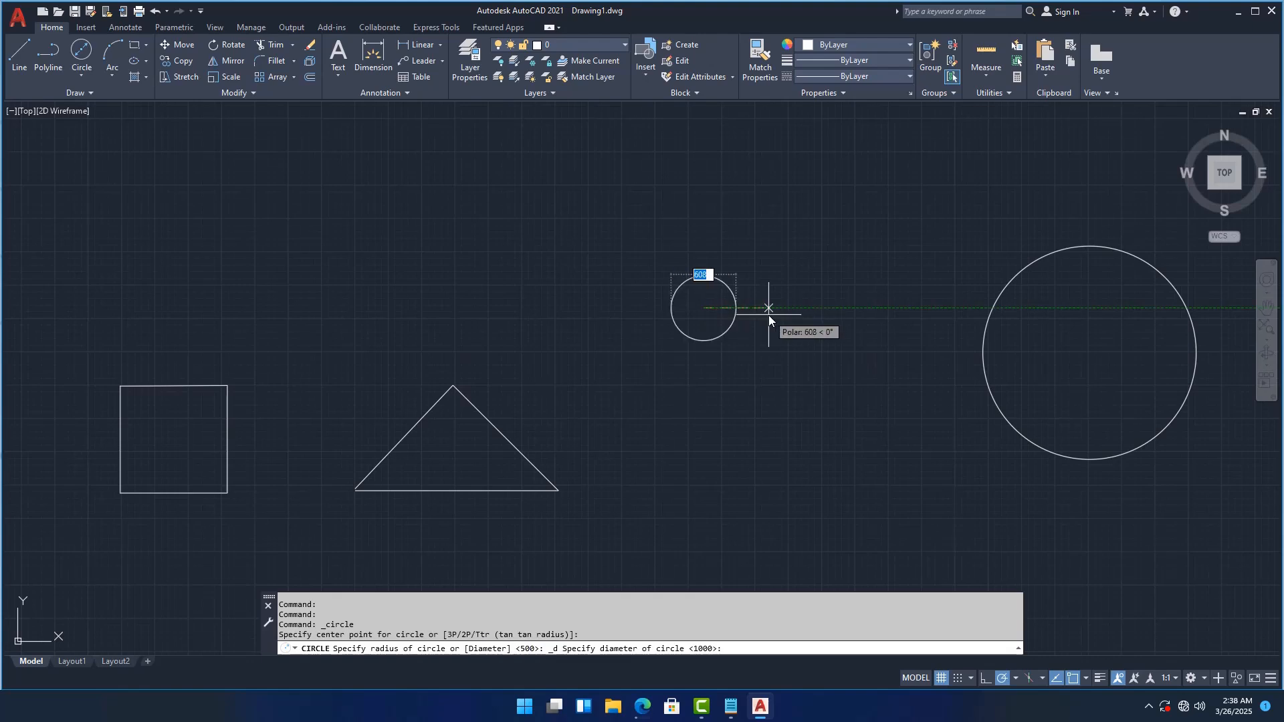
type("2")
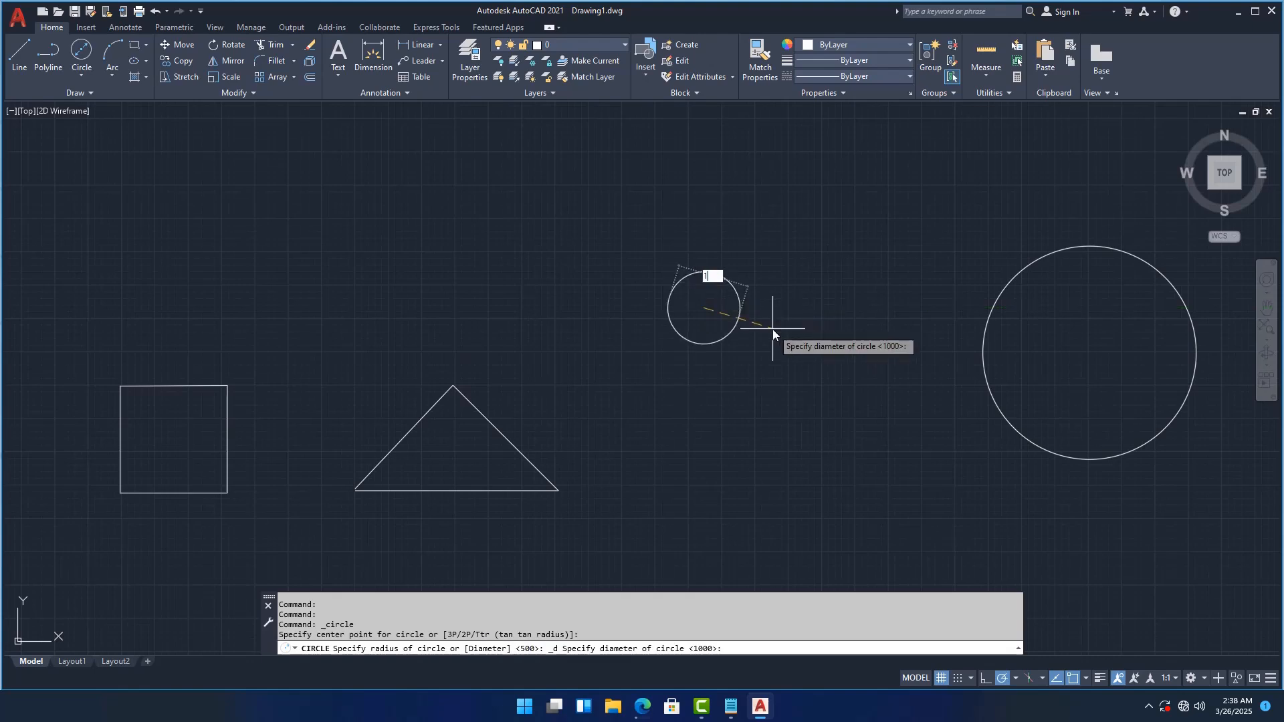
type("000")
key("Return")
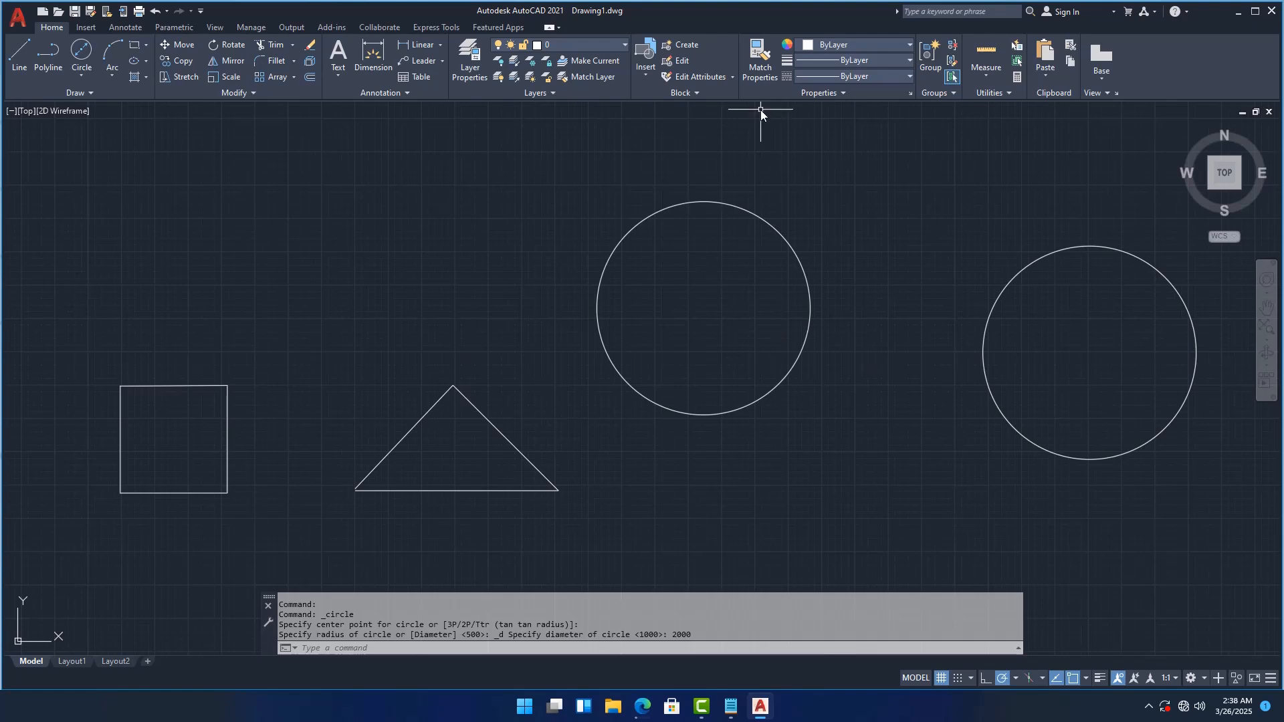
scroll(645, 281, "down", 5)
scroll(651, 280, "up", 5)
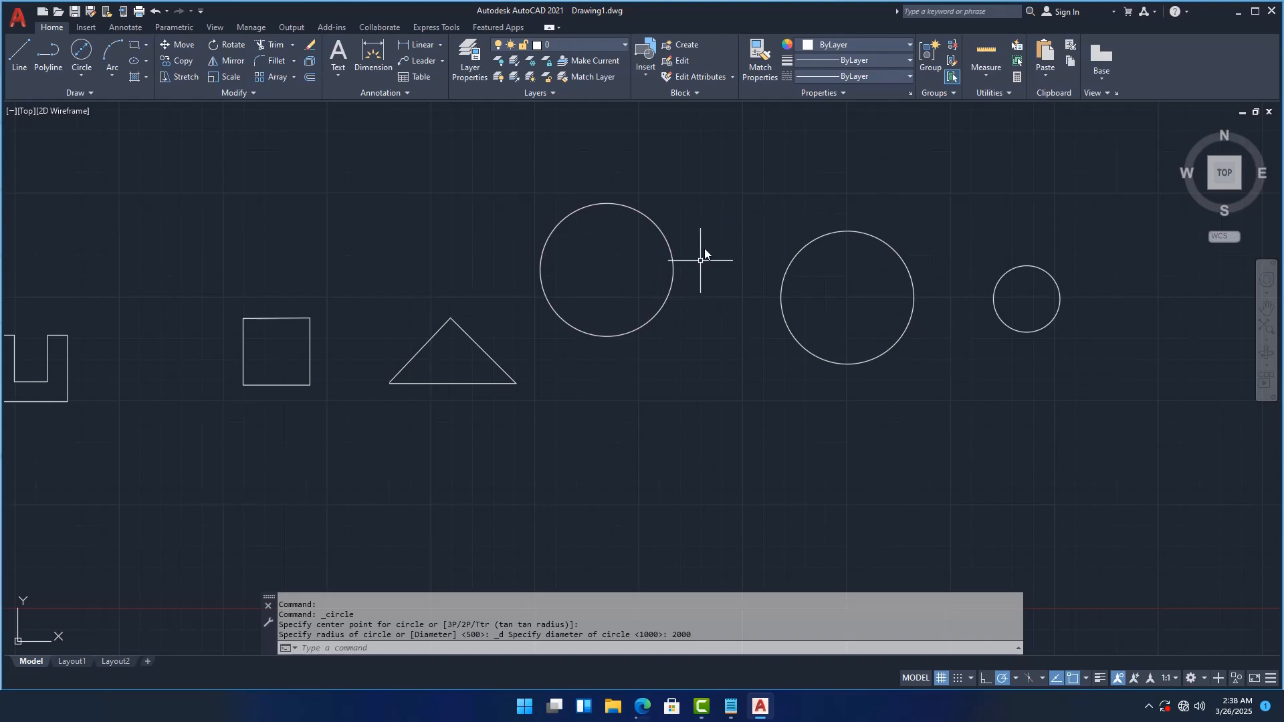
scroll(722, 428, "down", 5)
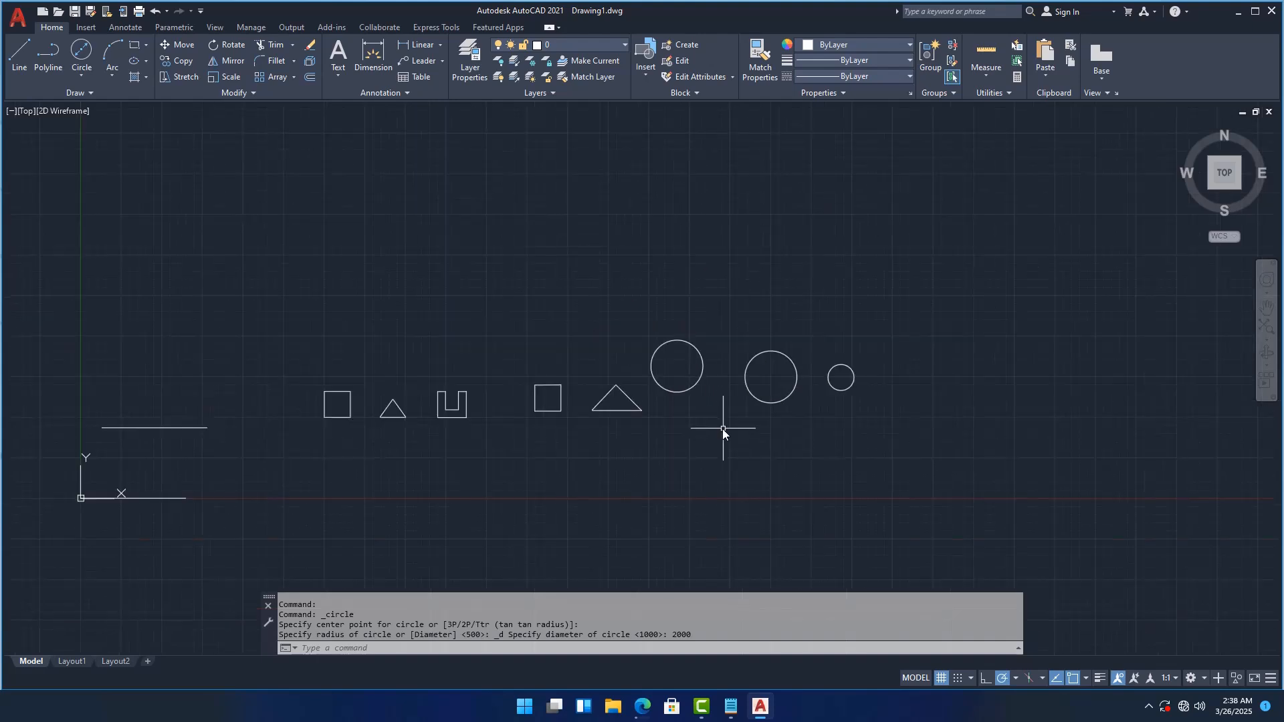
scroll(725, 391, "up", 3)
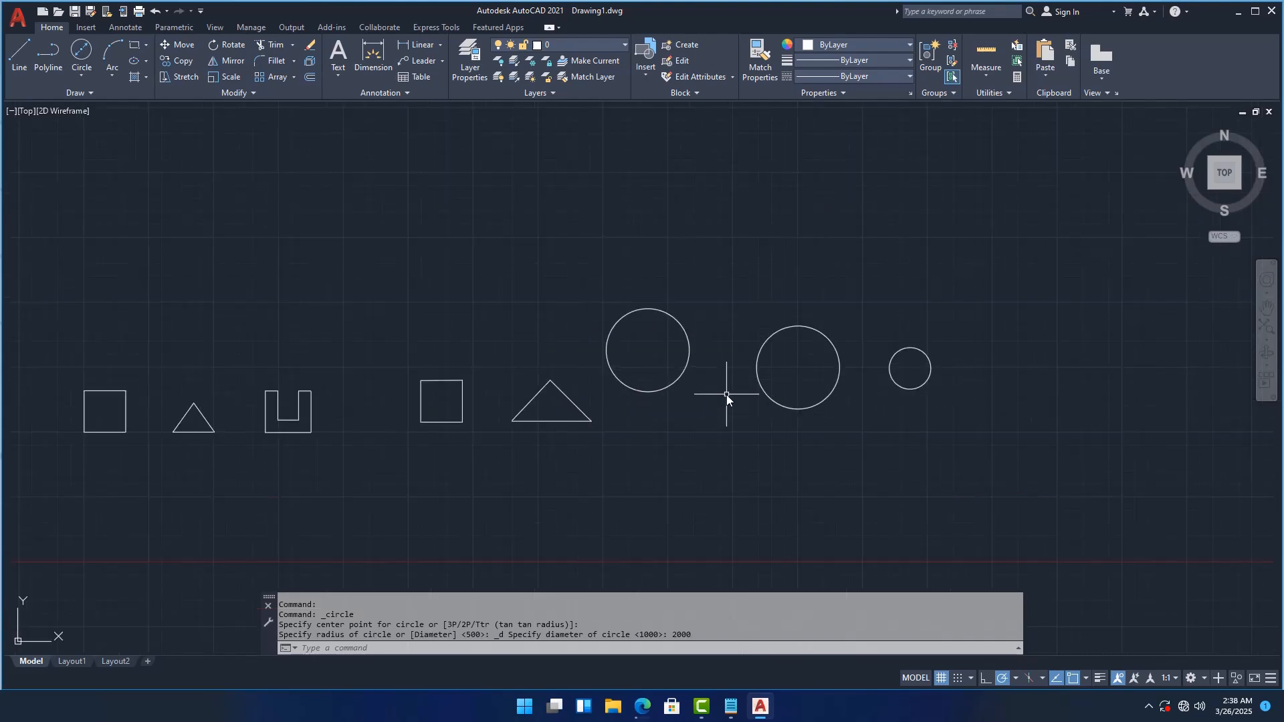
left_click(80, 76)
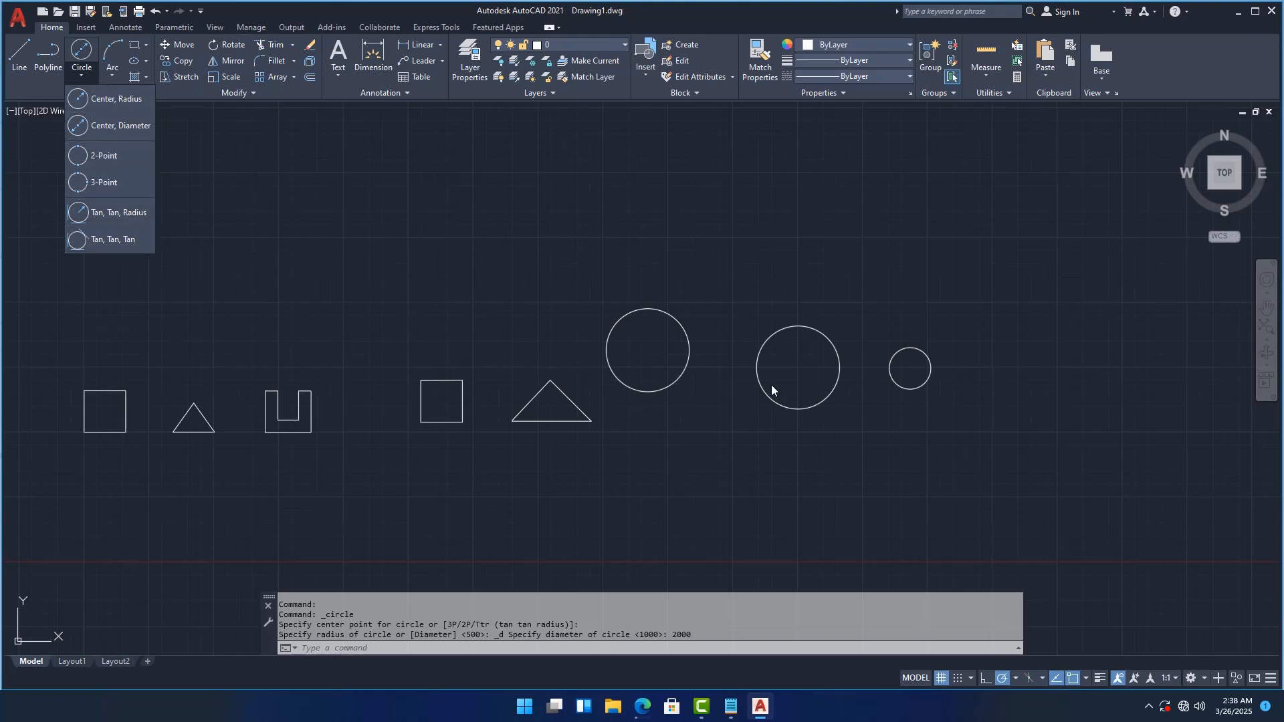
left_click(300, 214)
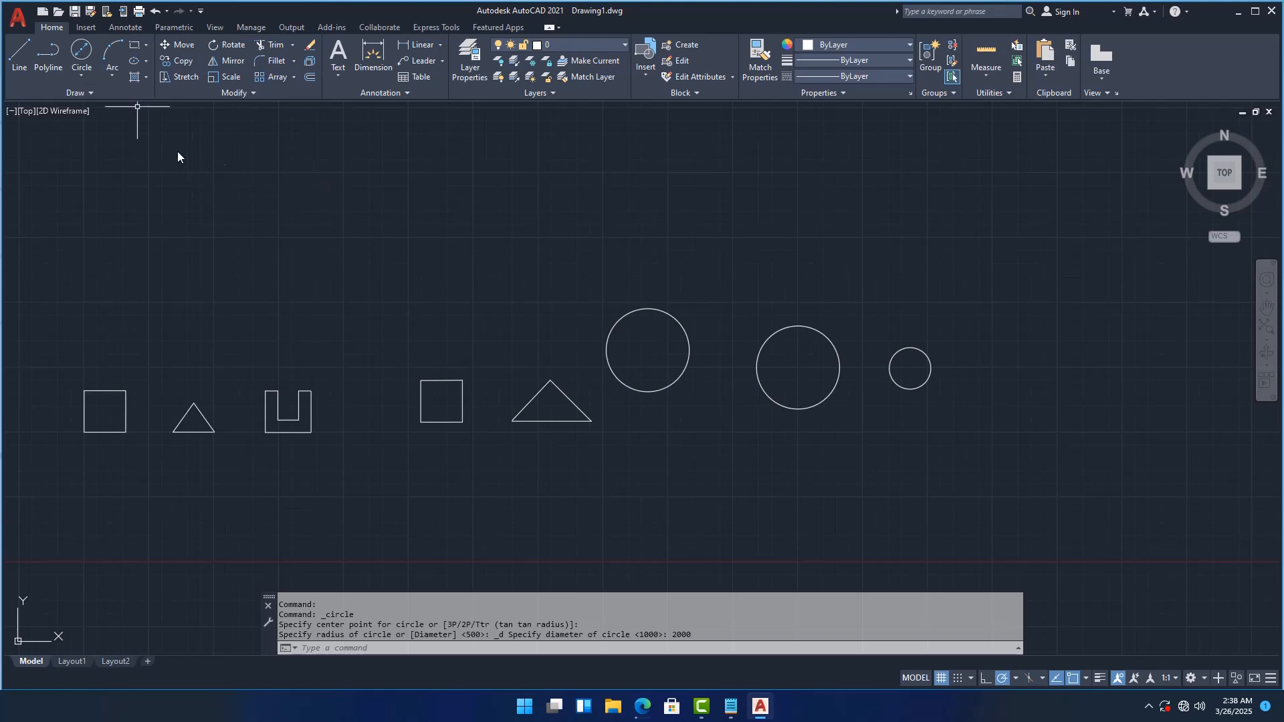
left_click(112, 78)
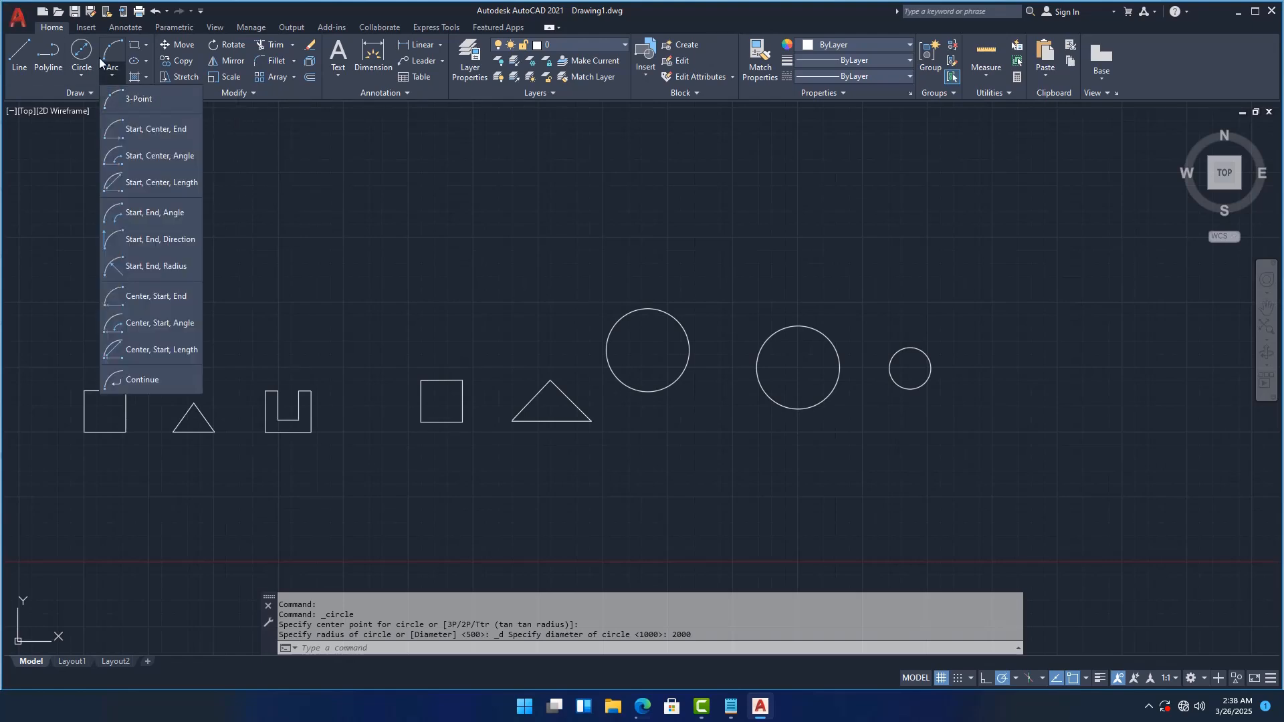
left_click(109, 50)
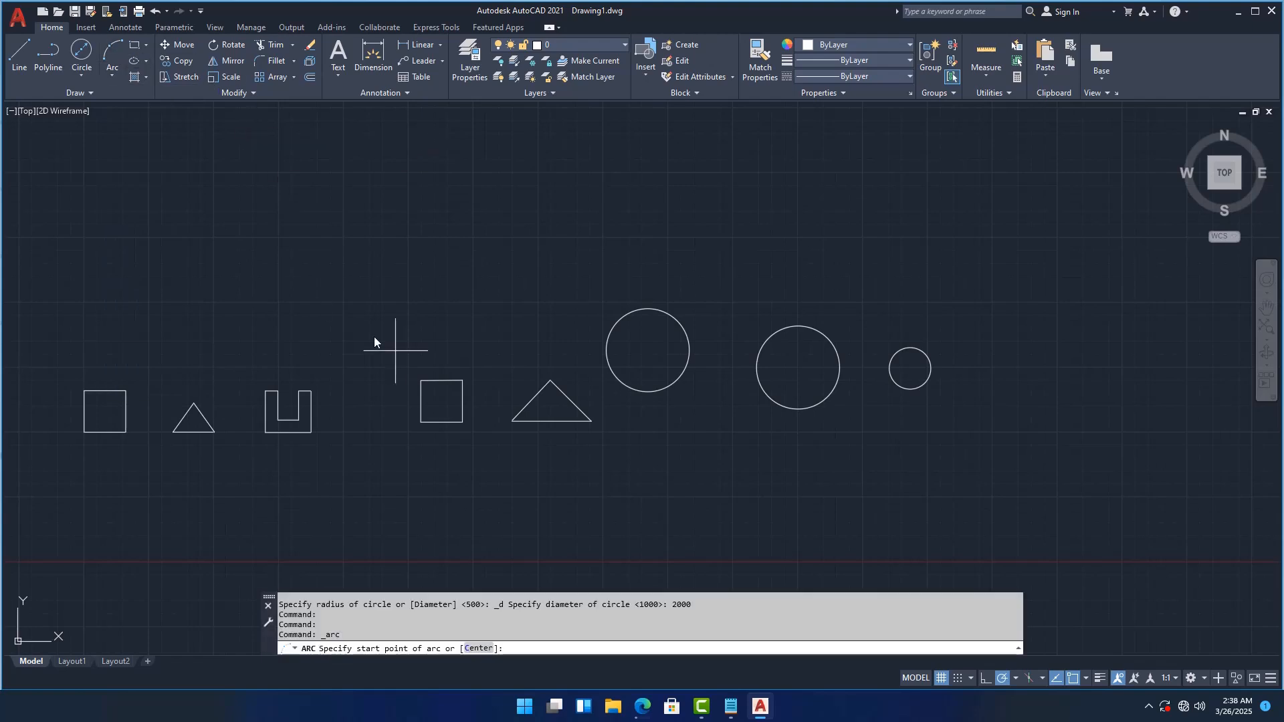
scroll(601, 384, "down", 3)
scroll(605, 384, "up", 4)
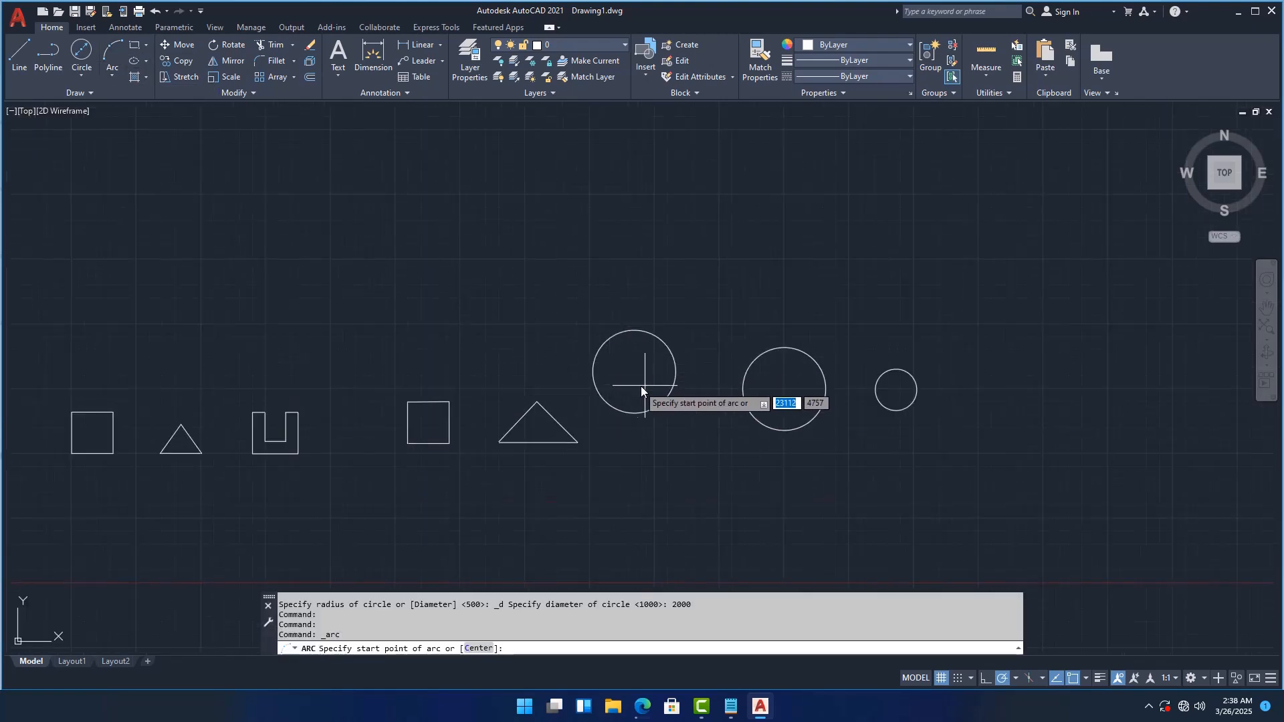
scroll(597, 412, "down", 4)
scroll(445, 395, "up", 3)
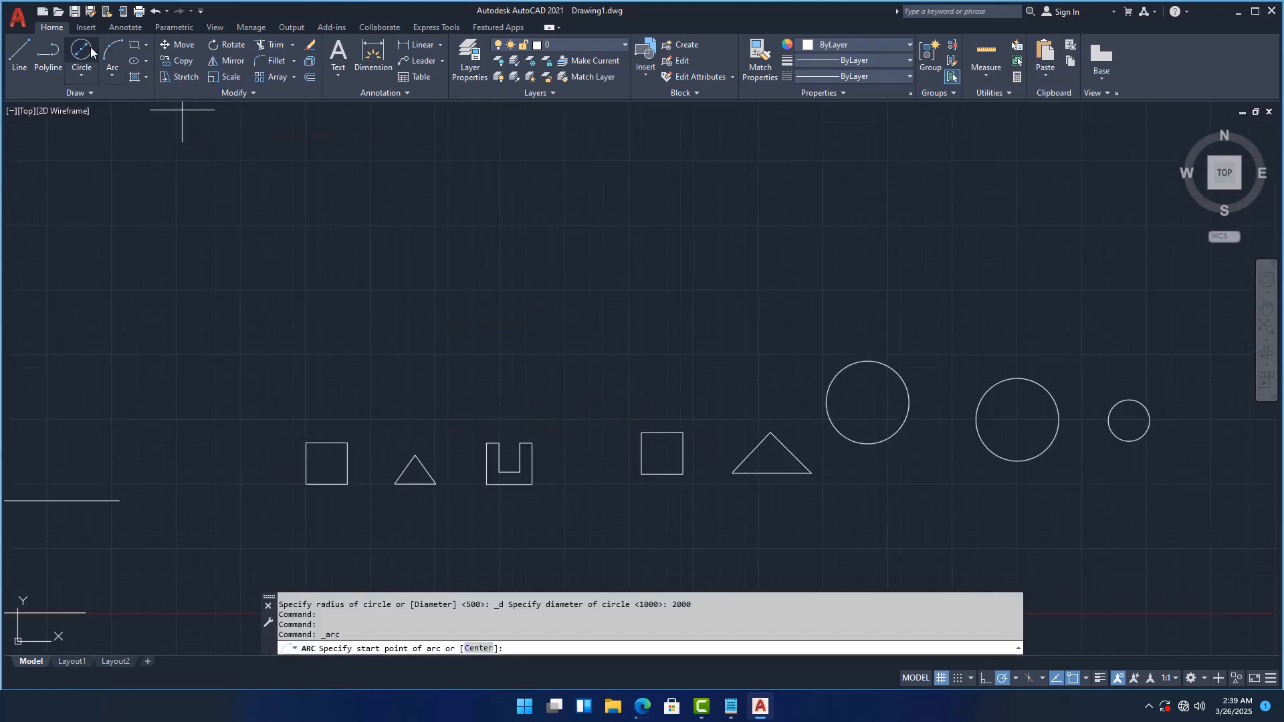
left_click(19, 54)
- Draw a three-point arc shaped as an upward-bulging semicircle in the empty area above and to the right of the circles
left_click(110, 62)
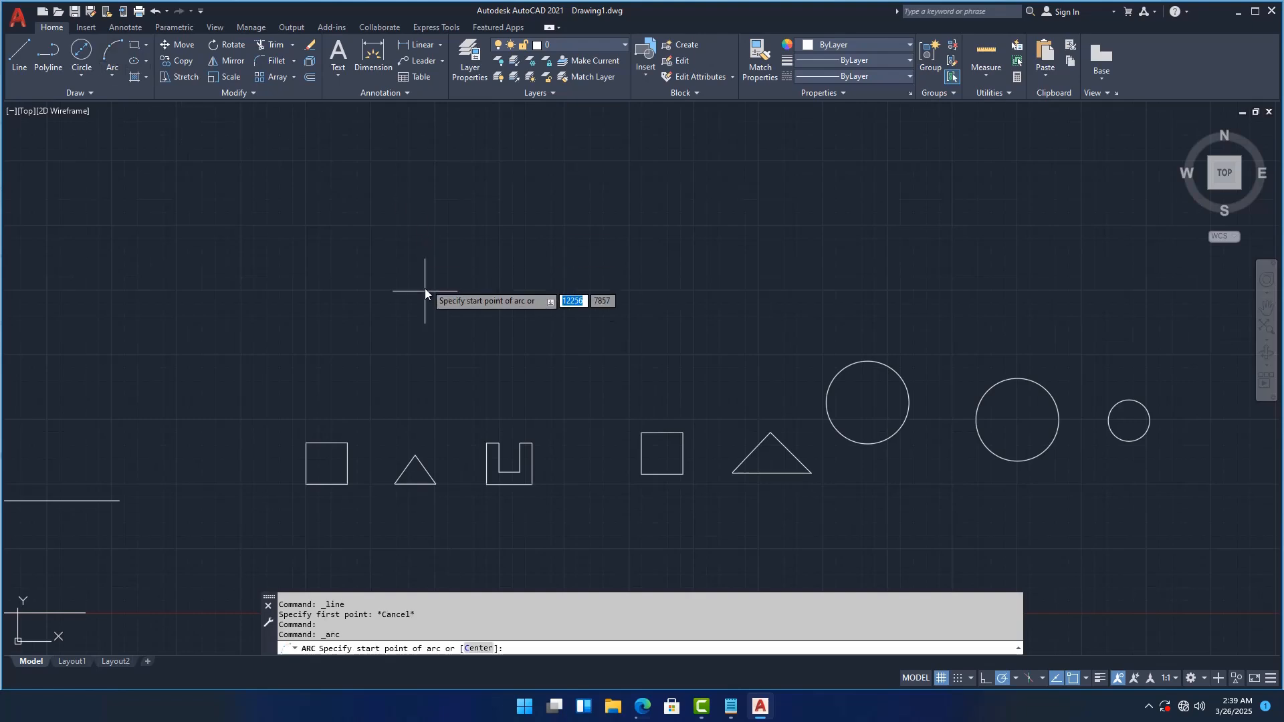
scroll(556, 365, "down", 4)
scroll(760, 357, "up", 4)
scroll(475, 258, "up", 2)
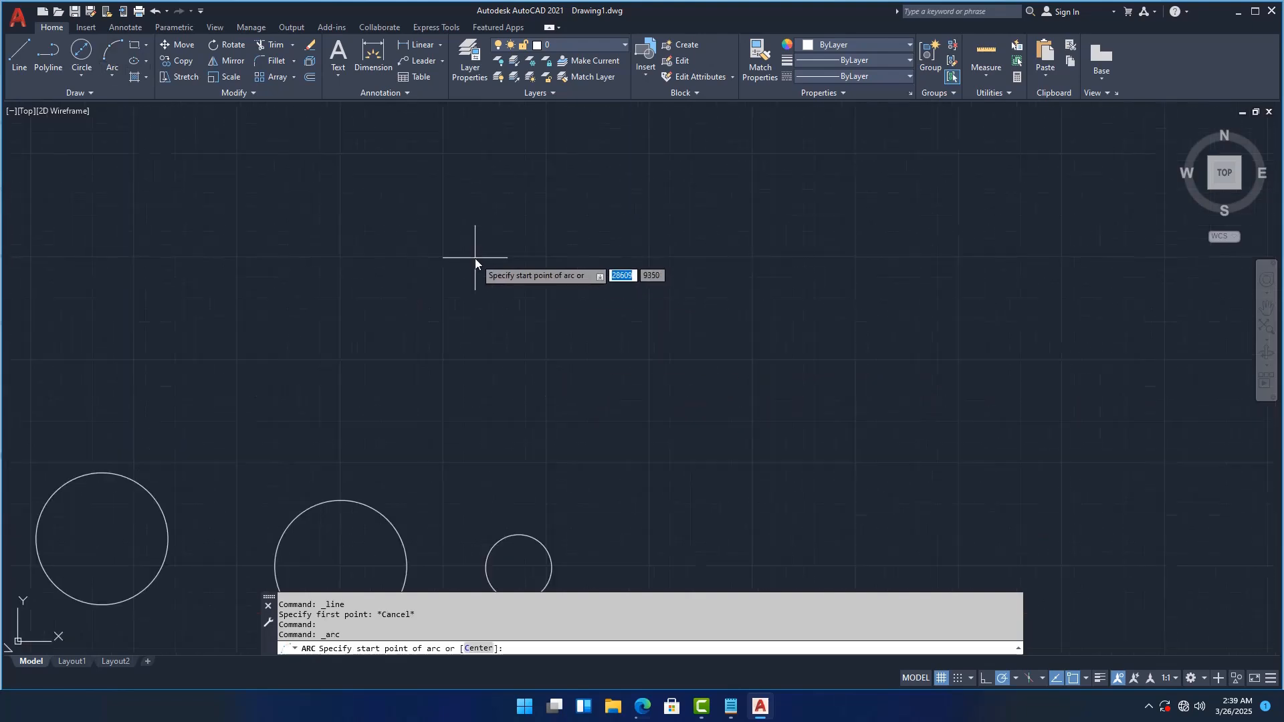
scroll(535, 372, "up", 3)
left_click(520, 355)
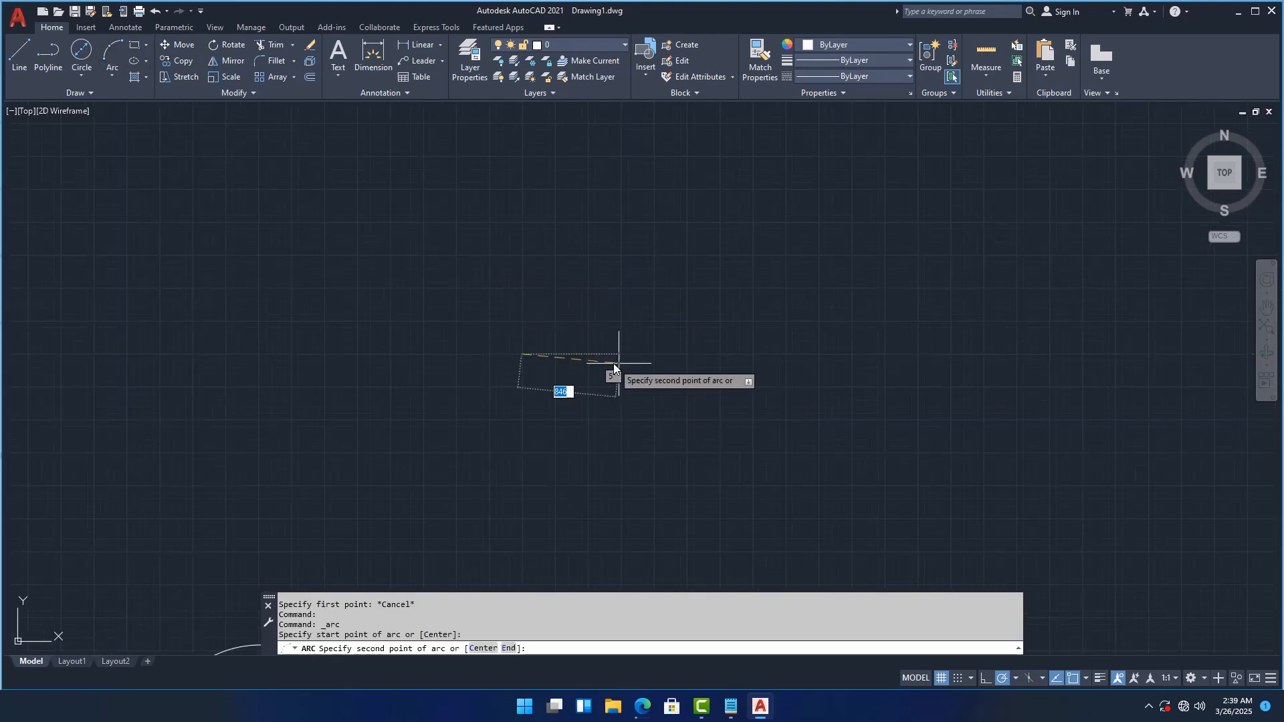
left_click(753, 355)
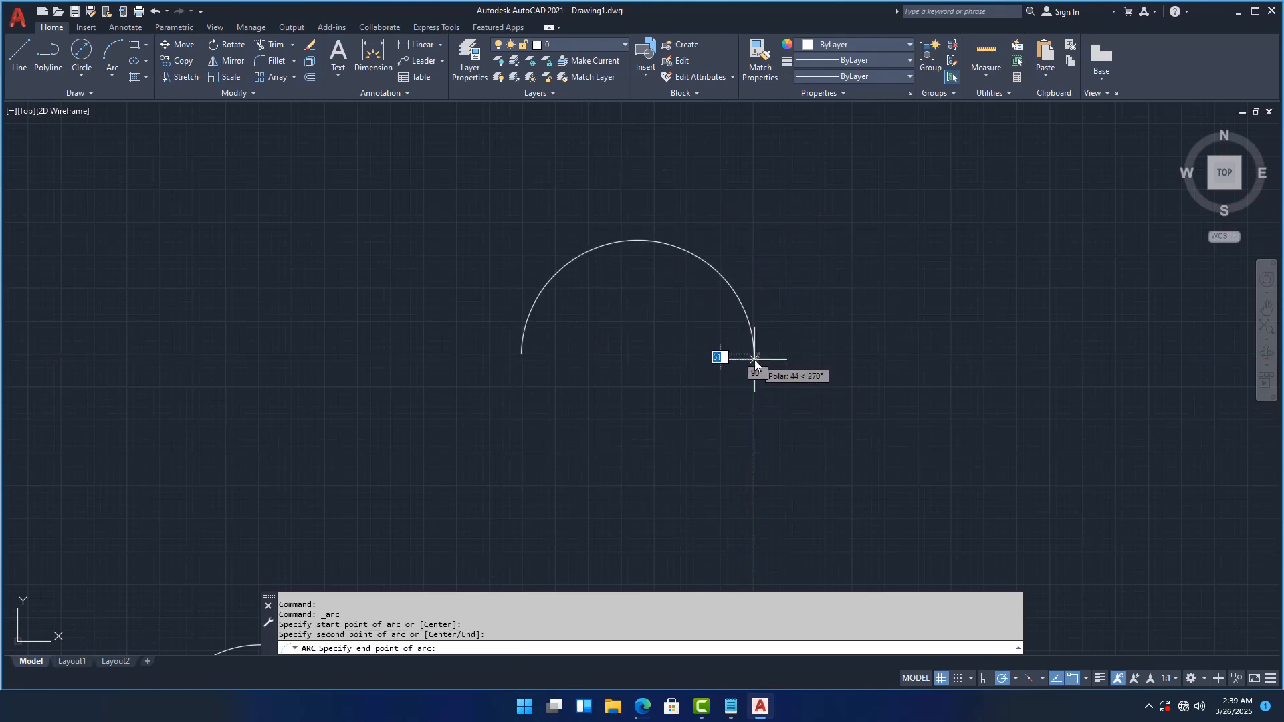
left_click(754, 358)
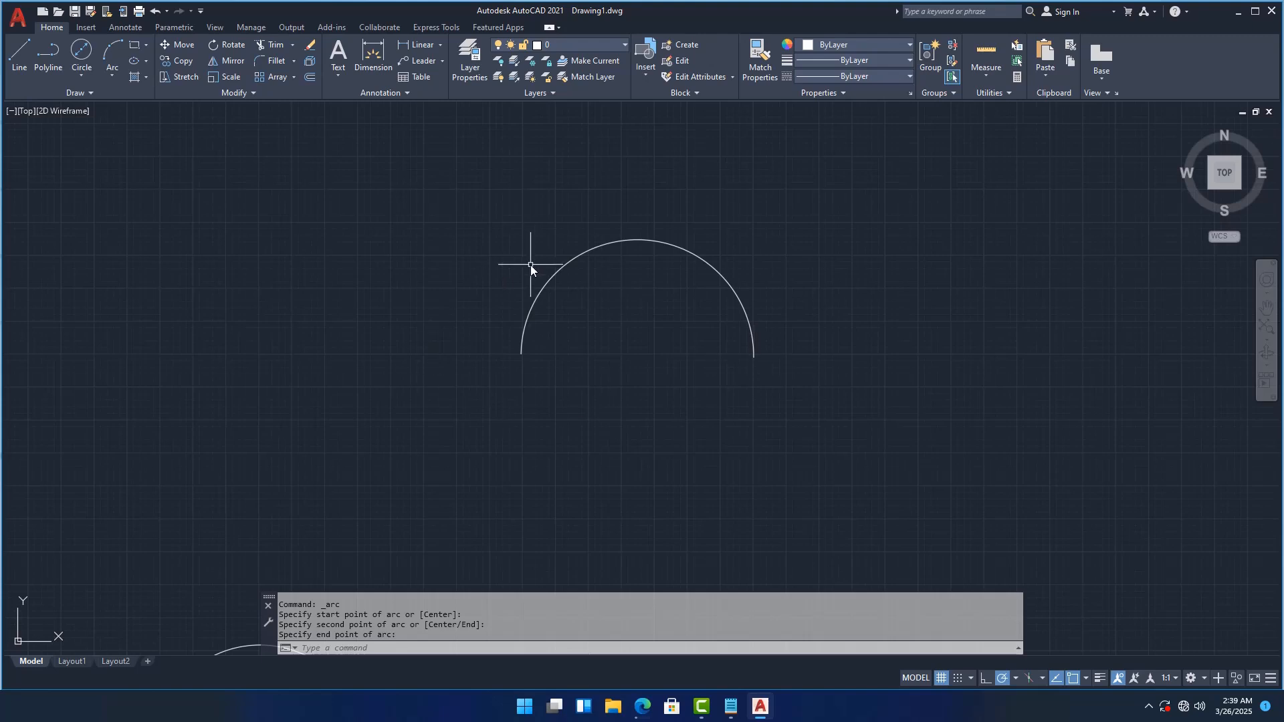
scroll(539, 278, "up", 2)
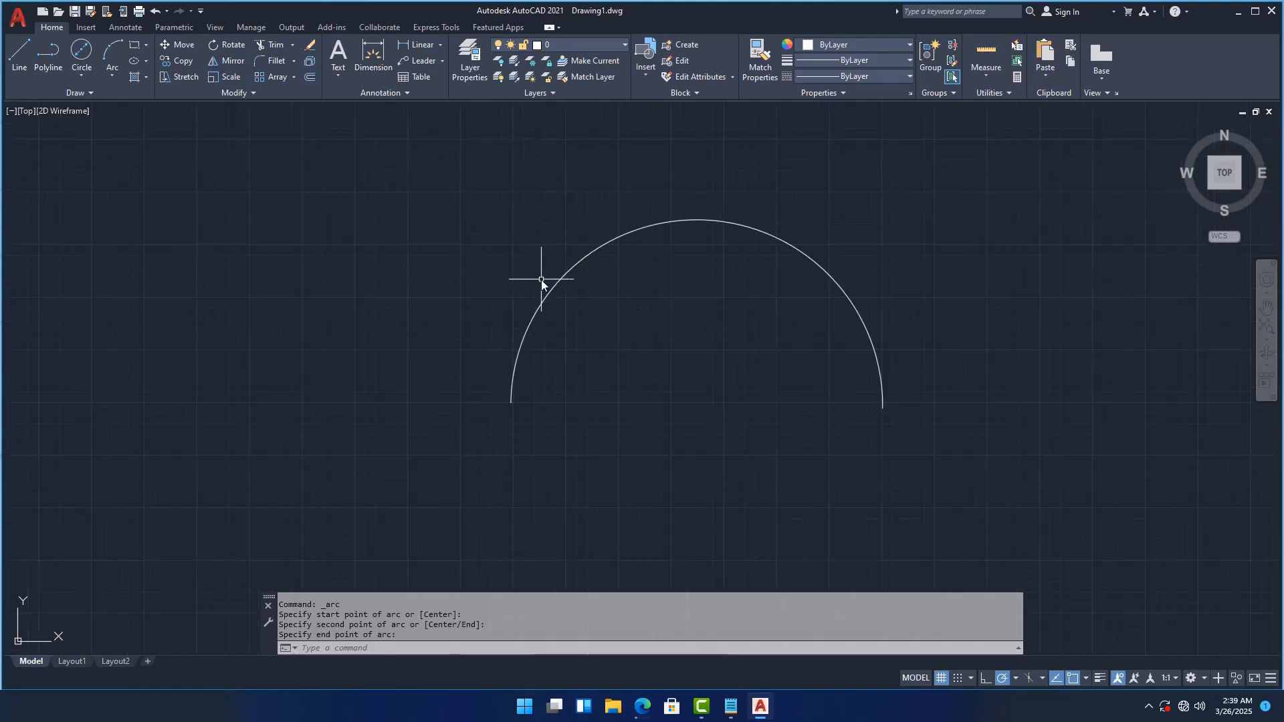
left_click(111, 73)
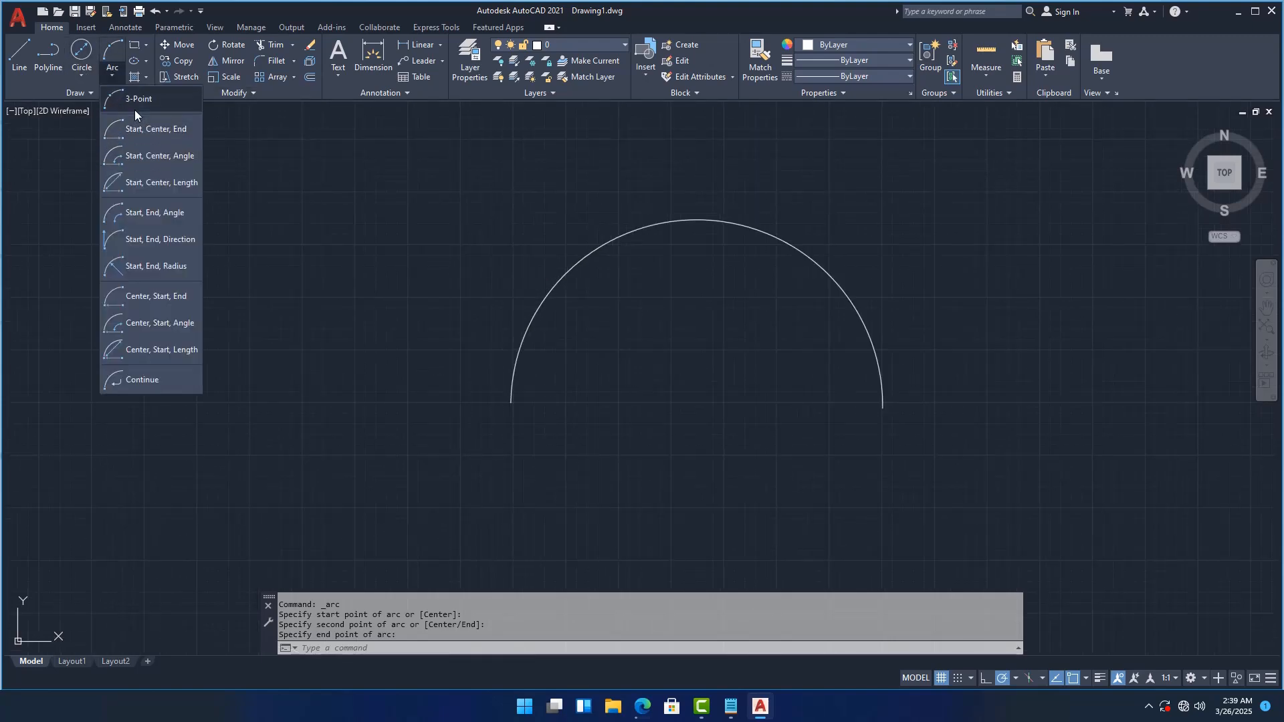
left_click(134, 107)
scroll(542, 316, "down", 5)
scroll(541, 316, "down", 2)
scroll(459, 265, "up", 4)
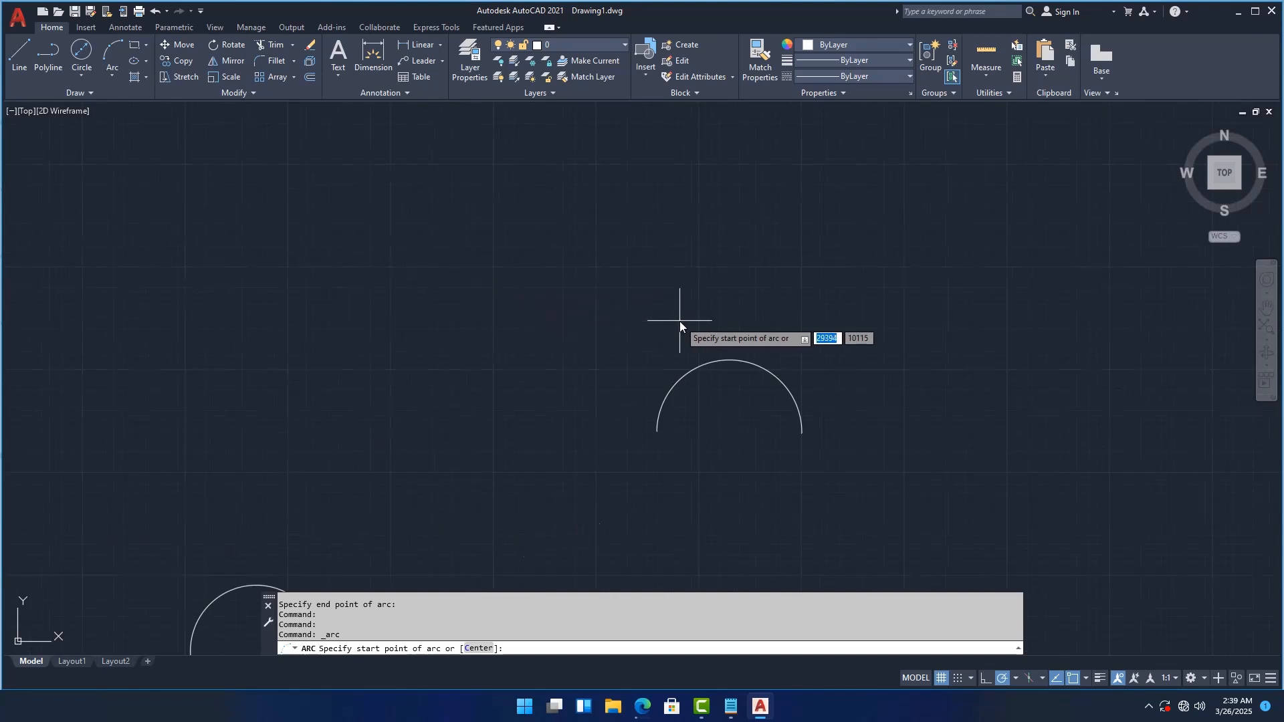
scroll(679, 321, "down", 4)
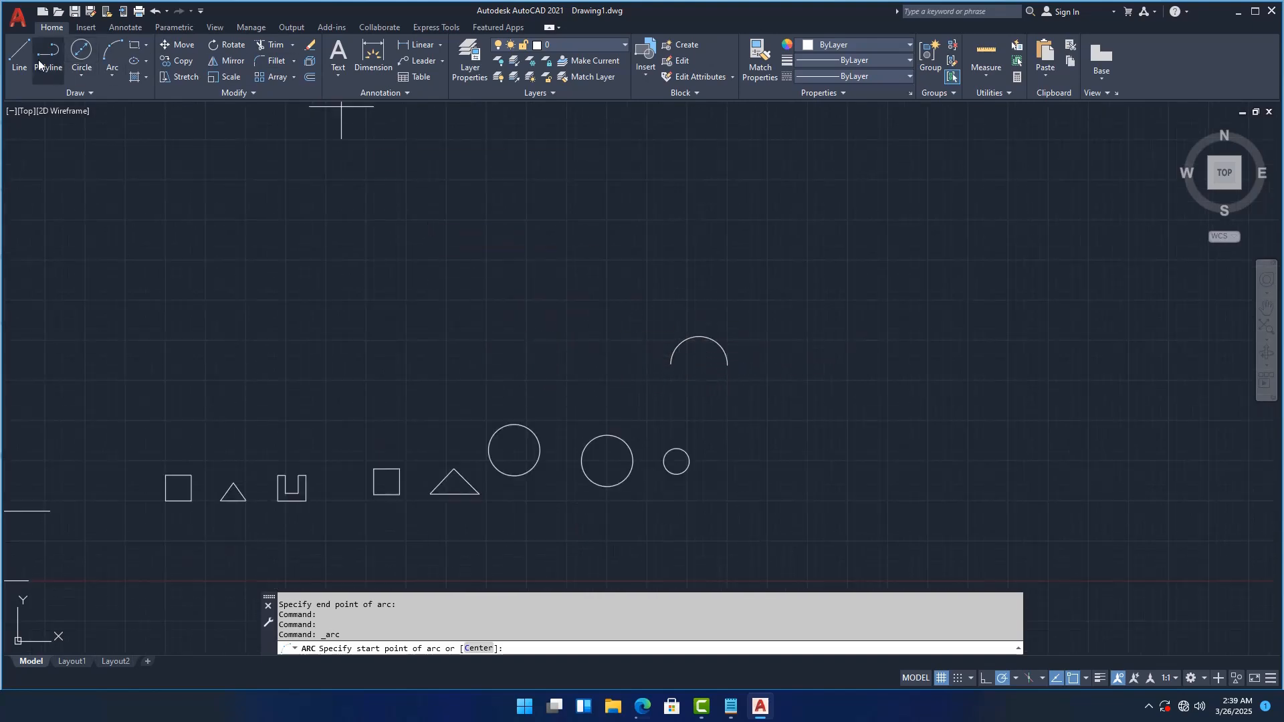
- Draw a horizontal line to the right of the semicircular arc
left_click(20, 57)
scroll(892, 337, "up", 5)
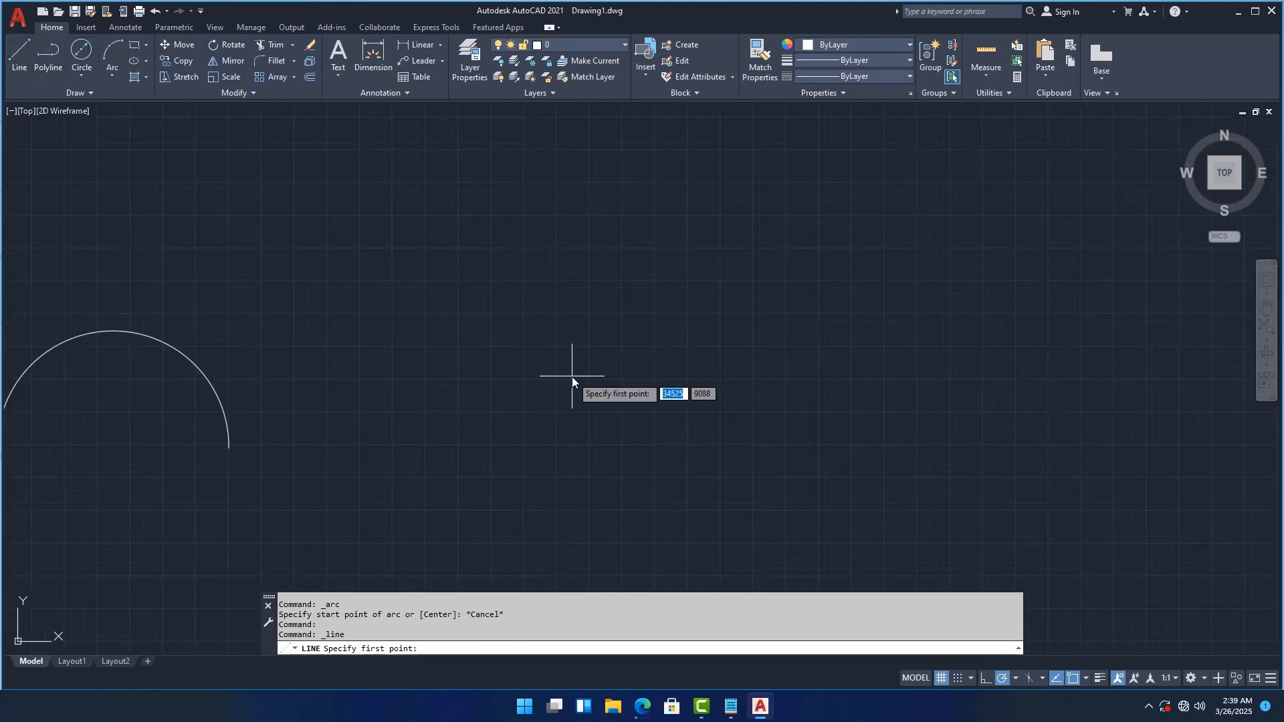
left_click(524, 413)
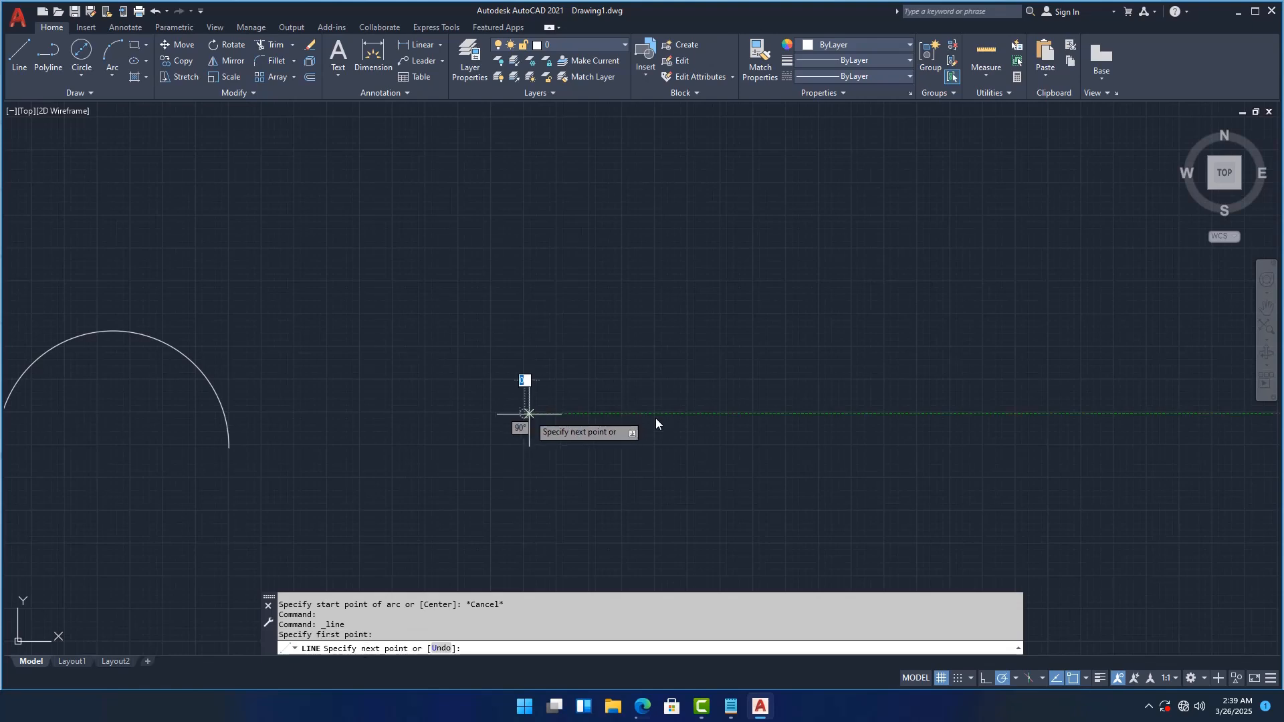
left_click(849, 415)
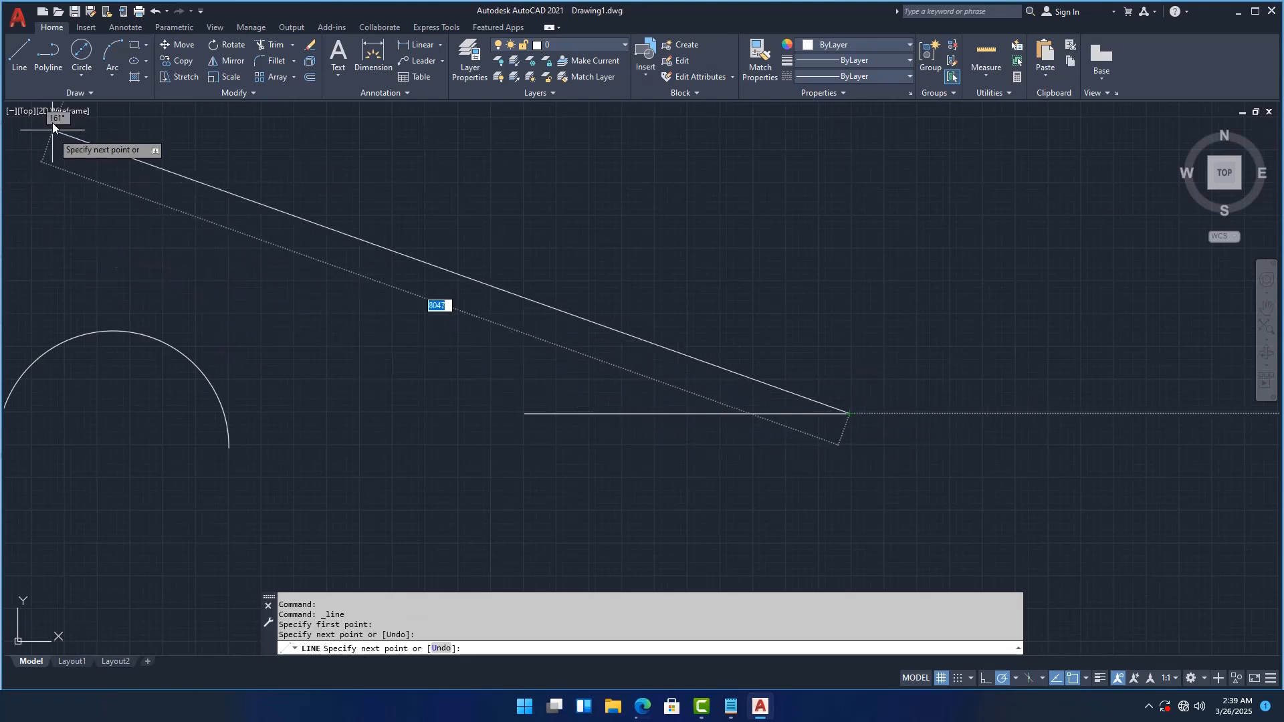
- Draw a three-point arc bulging above the horizontal line, from its left endpoint to just below its right endpoint
left_click(112, 74)
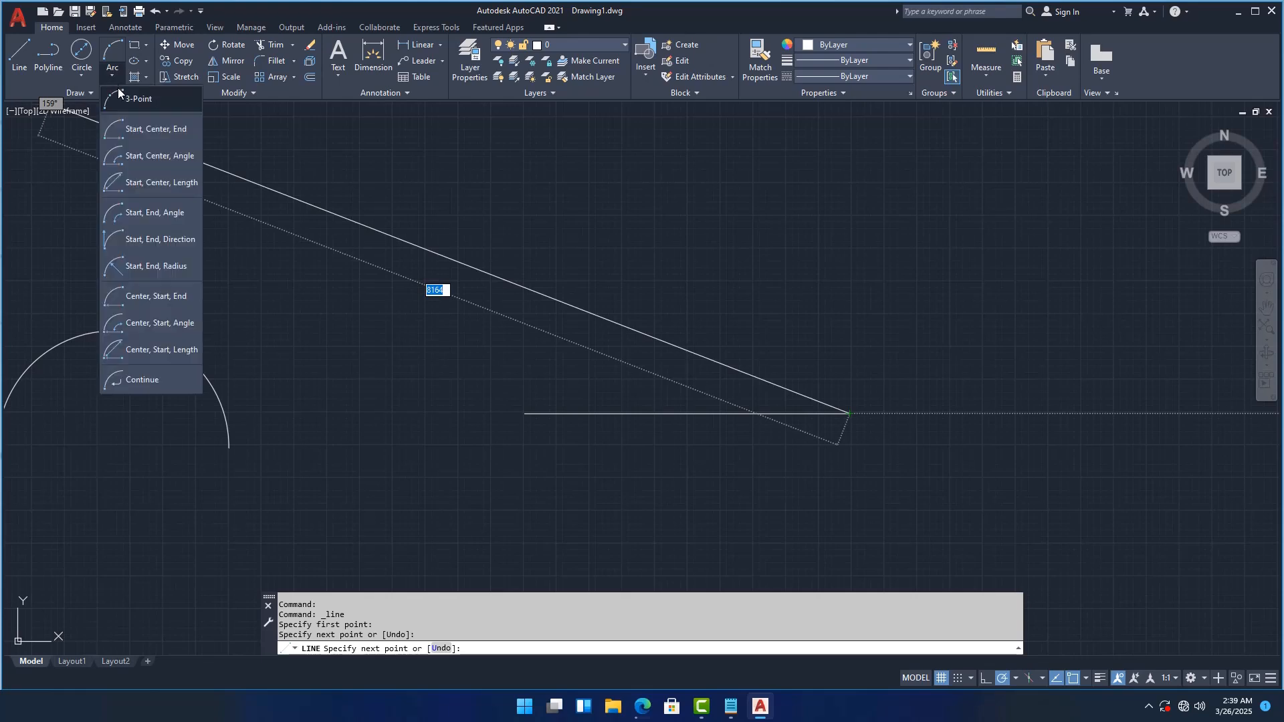
left_click(120, 98)
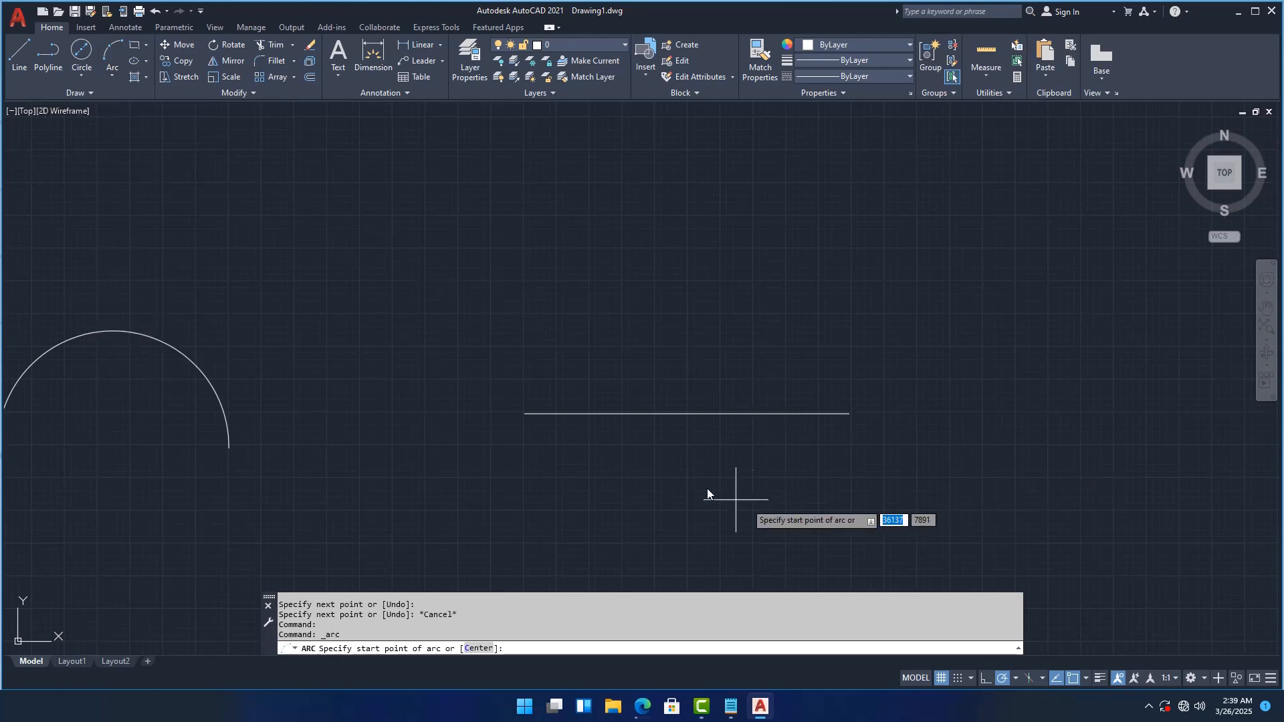
left_click(524, 414)
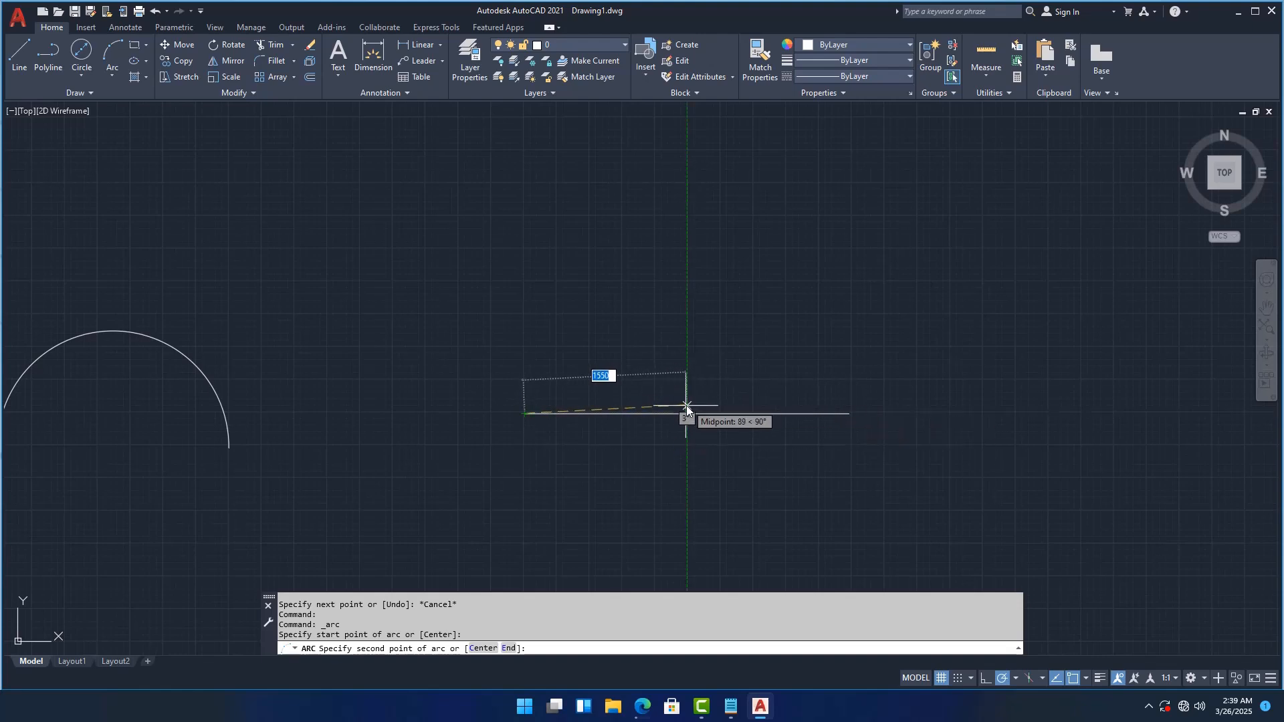
left_click(848, 415)
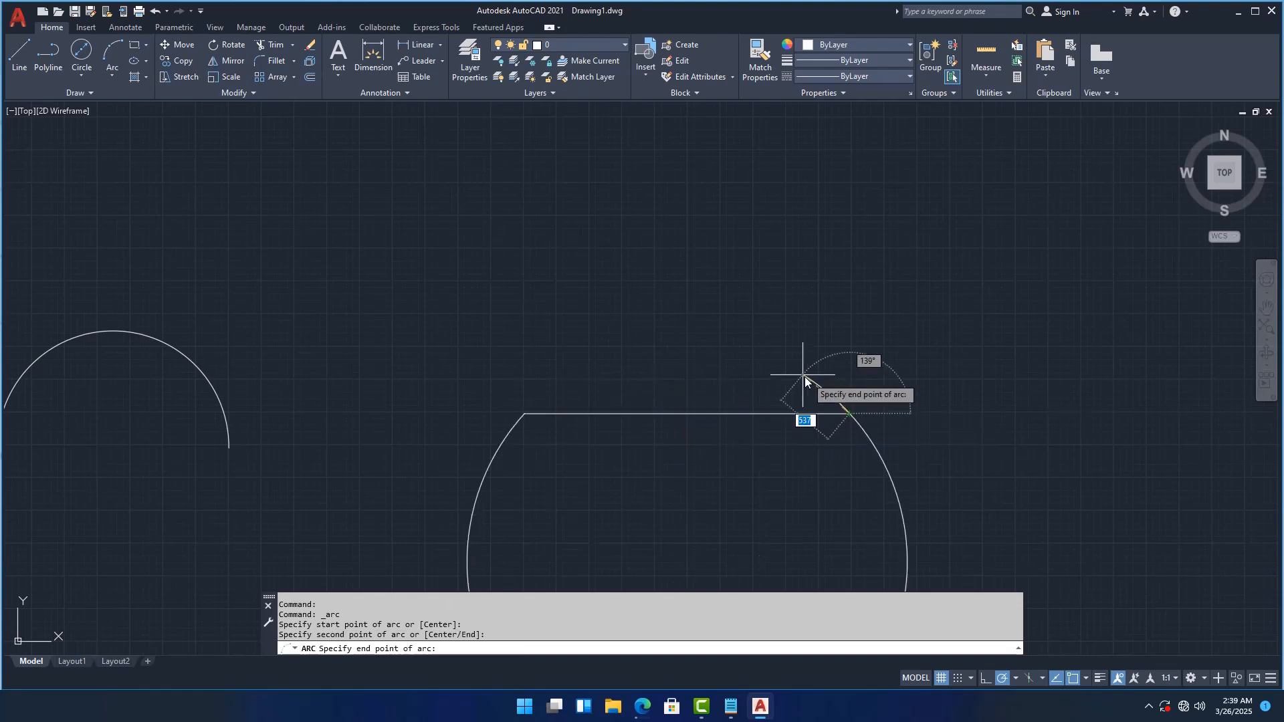
left_click(853, 421)
scroll(849, 423, "up", 5)
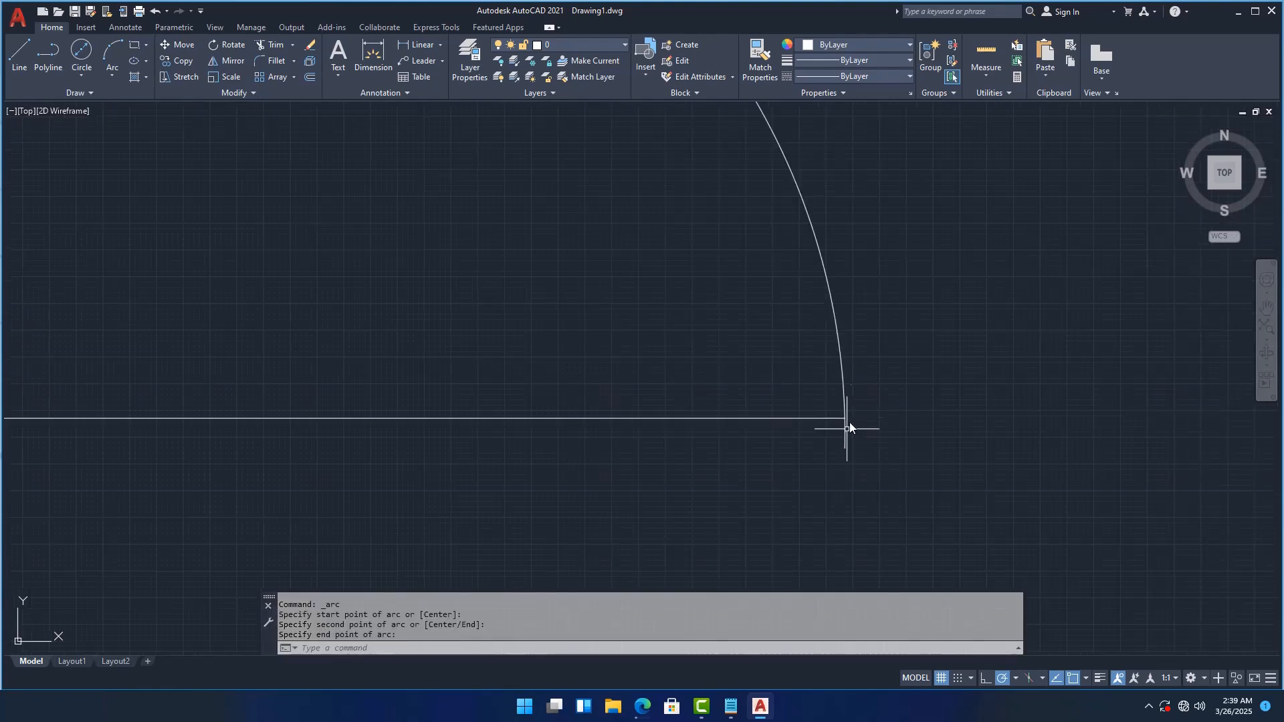
- Stretch the arc's overhanging right end to the right endpoint of the horizontal line to close the half circle
left_click(845, 444)
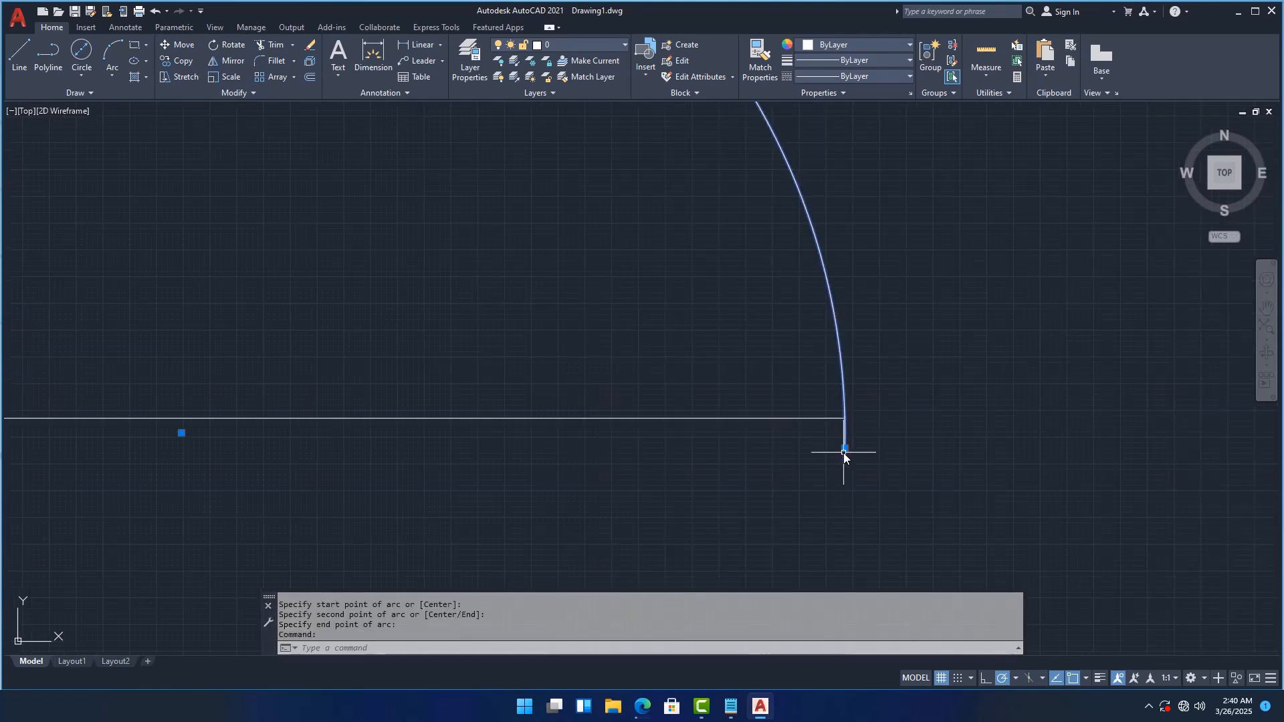
left_click(844, 449)
scroll(838, 440, "down", 5)
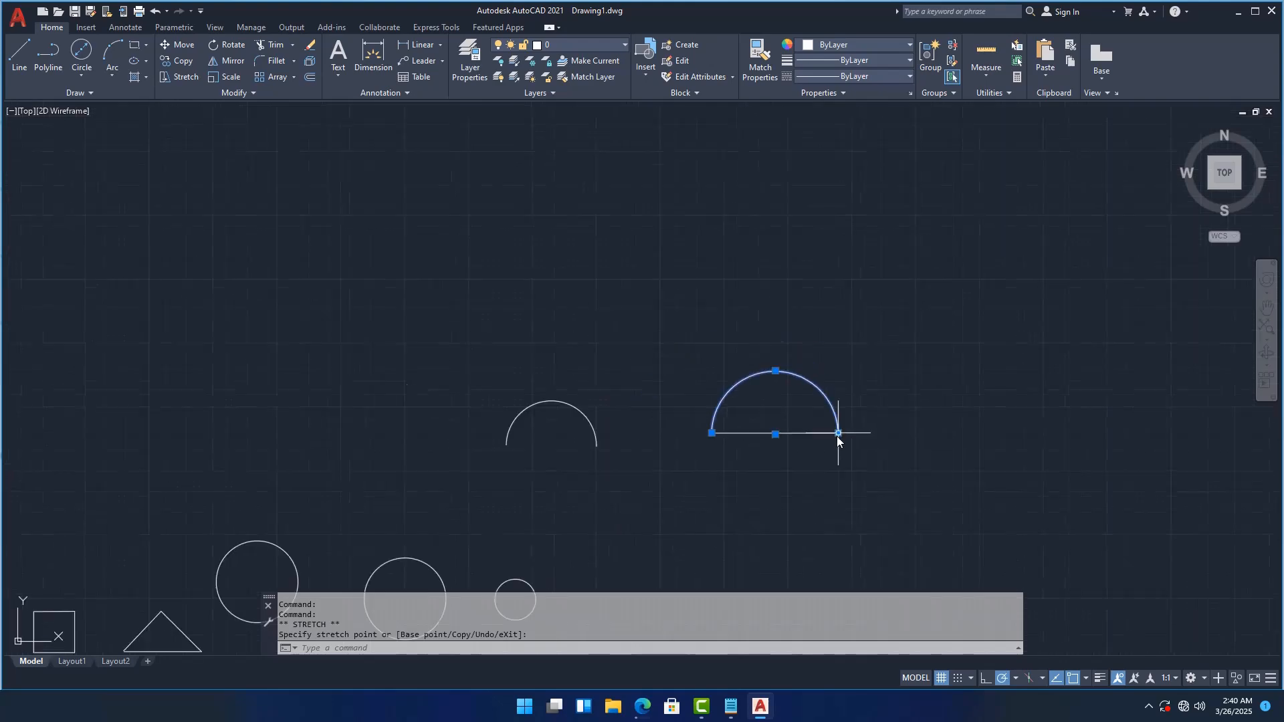
scroll(767, 429, "up", 4)
scroll(610, 374, "down", 4)
scroll(648, 373, "up", 6)
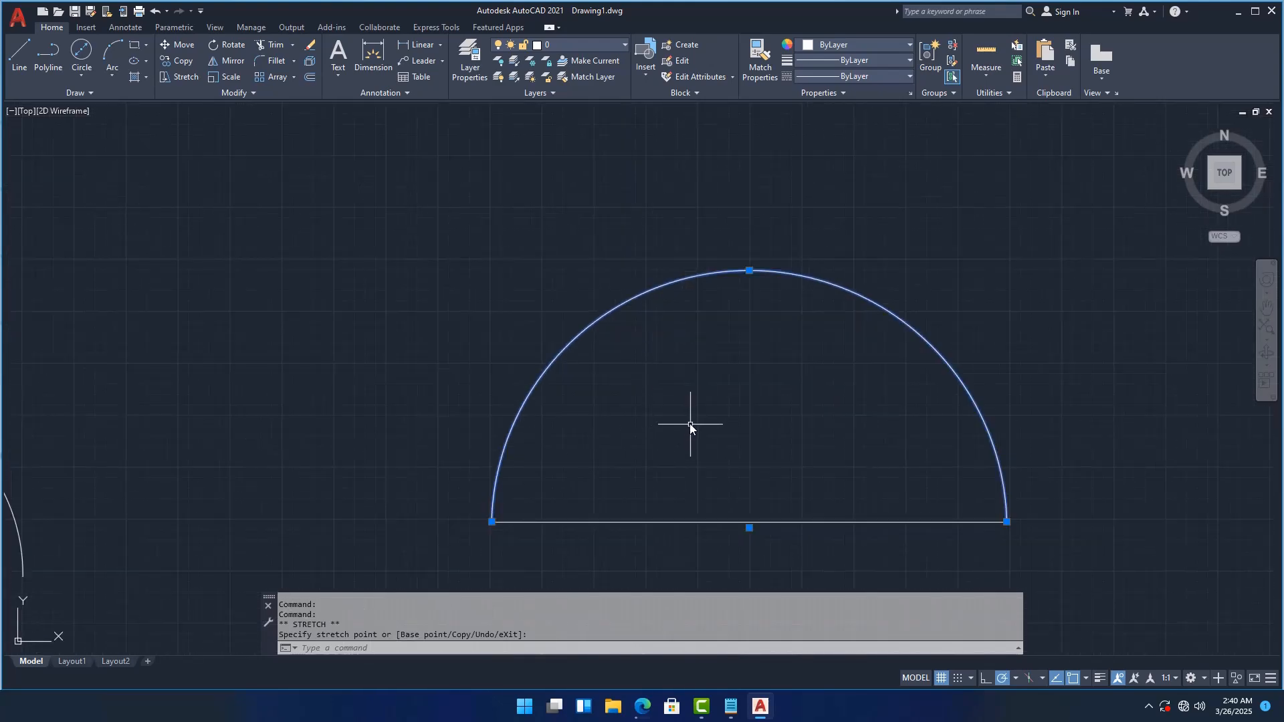
scroll(680, 310, "down", 5)
scroll(681, 323, "up", 4)
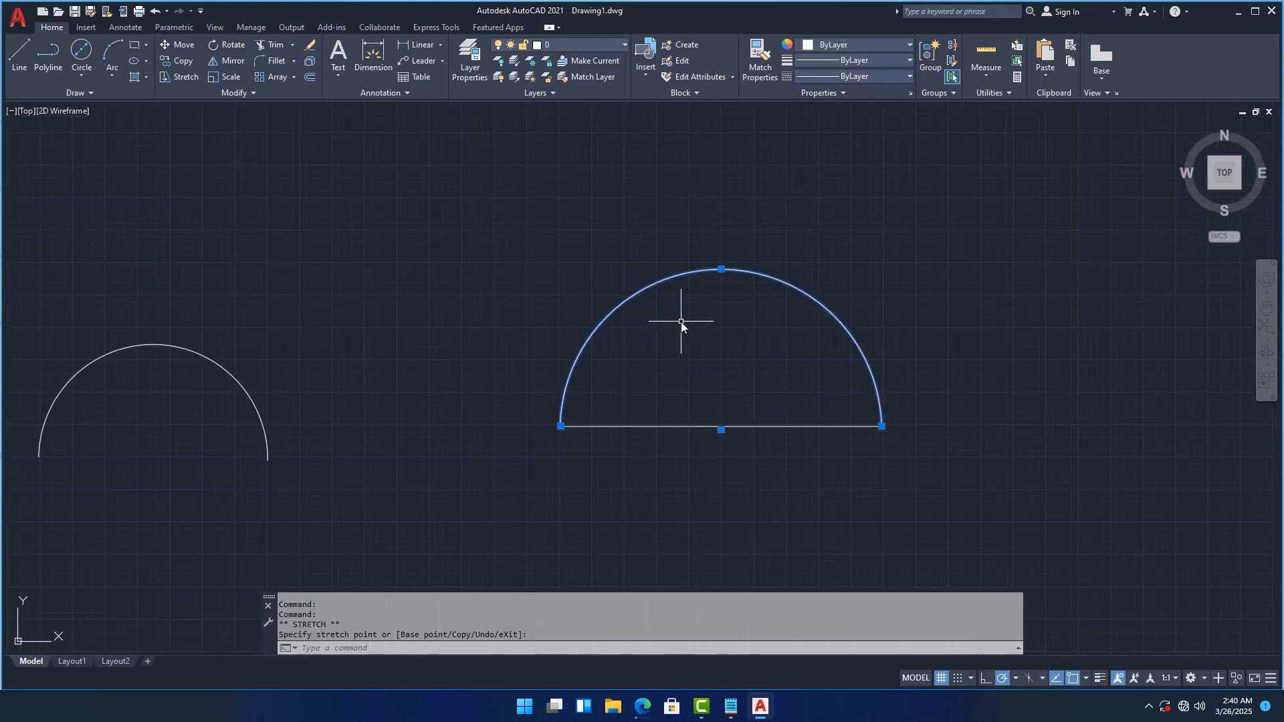
- Draw an L shape to the right of the closed half circle: a vertical line downward, continued by a horizontal line to the right
left_click(20, 55)
scroll(662, 341, "down", 4)
scroll(654, 355, "up", 2)
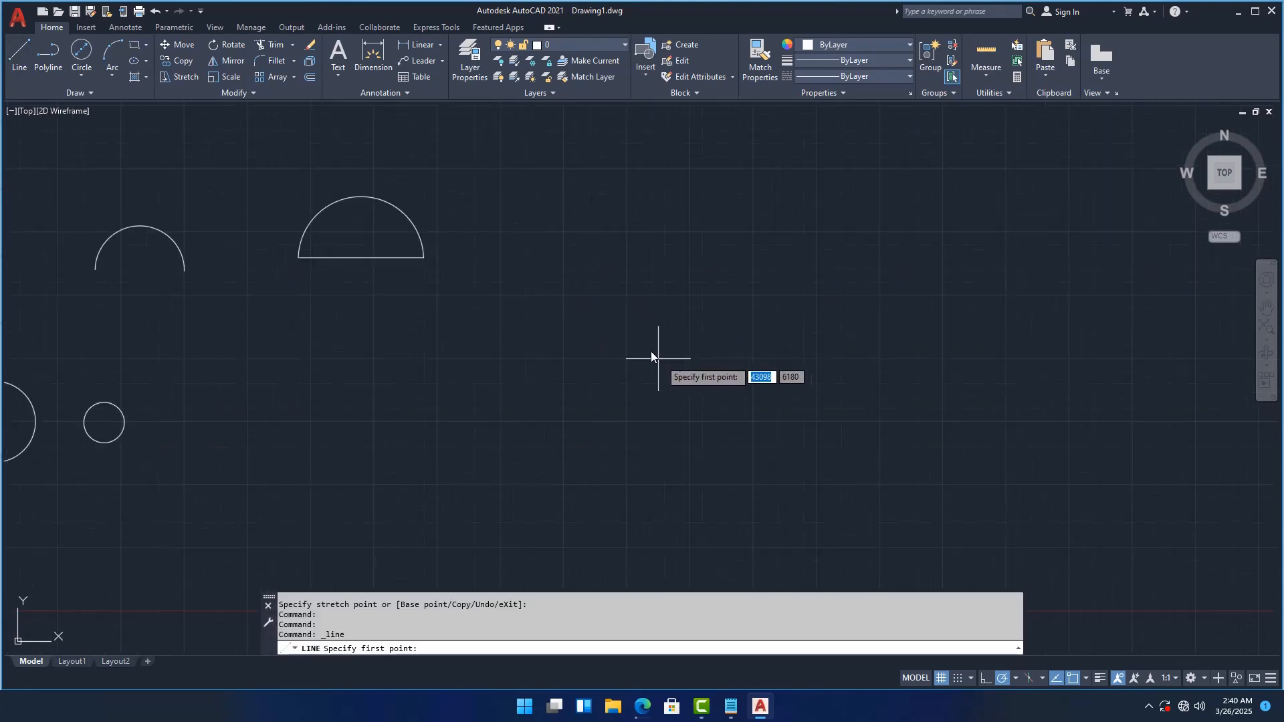
left_click(627, 230)
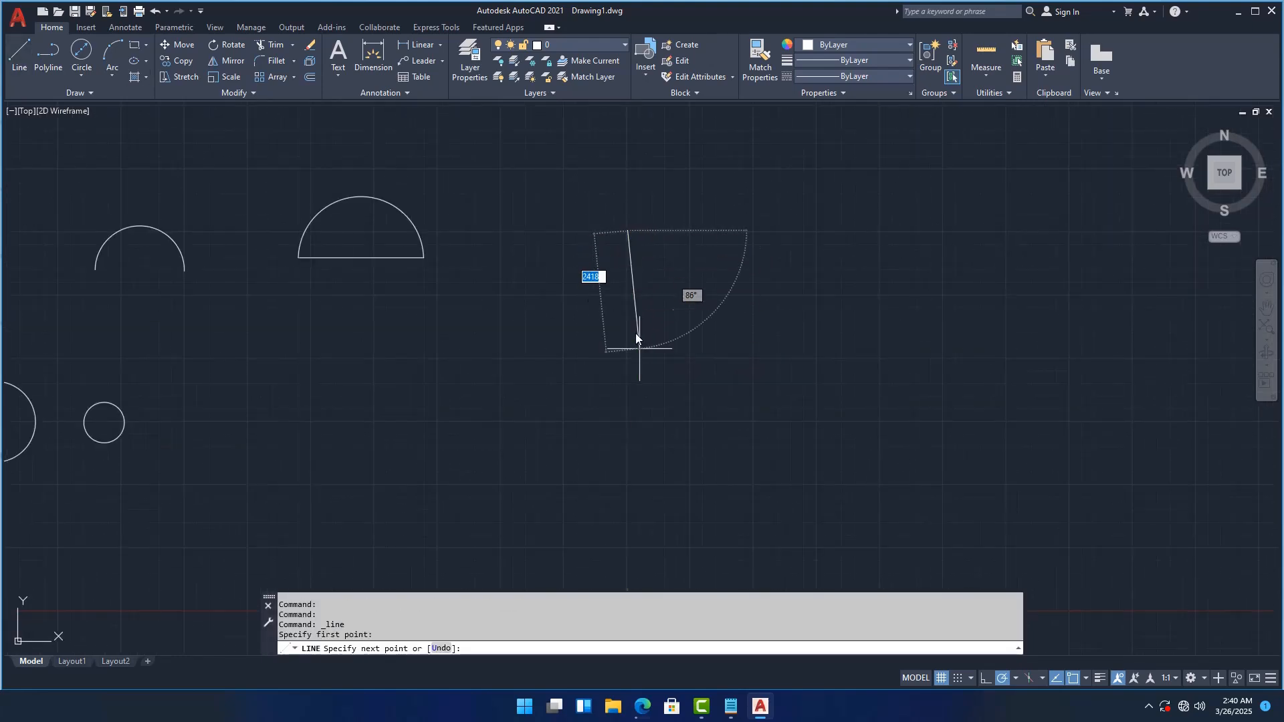
left_click(627, 358)
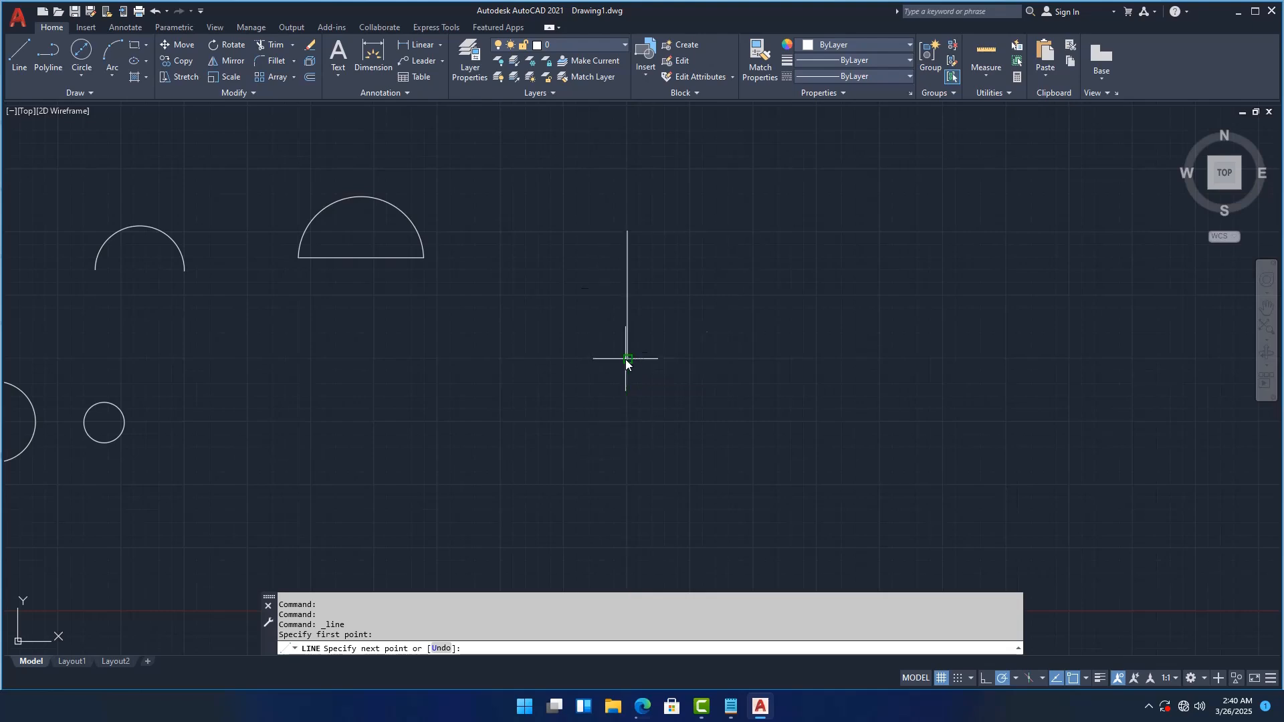
left_click(752, 359)
- Continue the line back through the L's corner to its upper end, add a slanted segment down to the right, and end the command
left_click(110, 70)
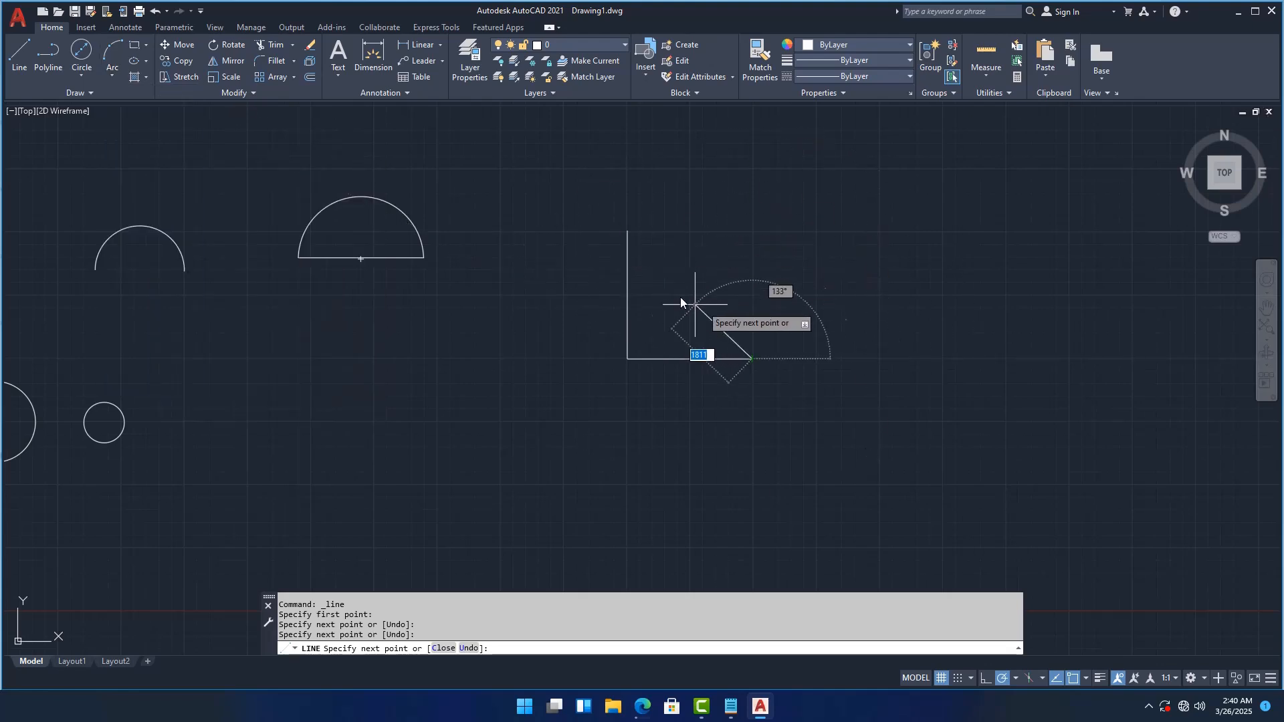
left_click(628, 360)
left_click(628, 230)
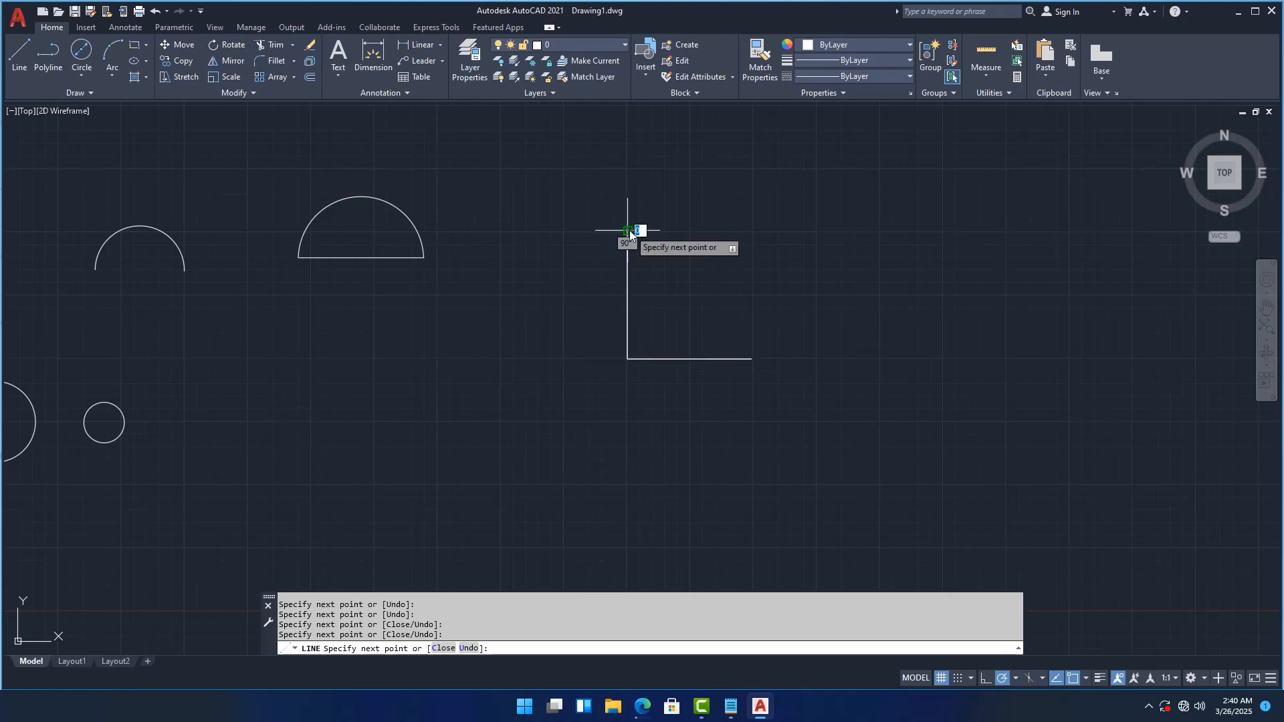
left_click(810, 322)
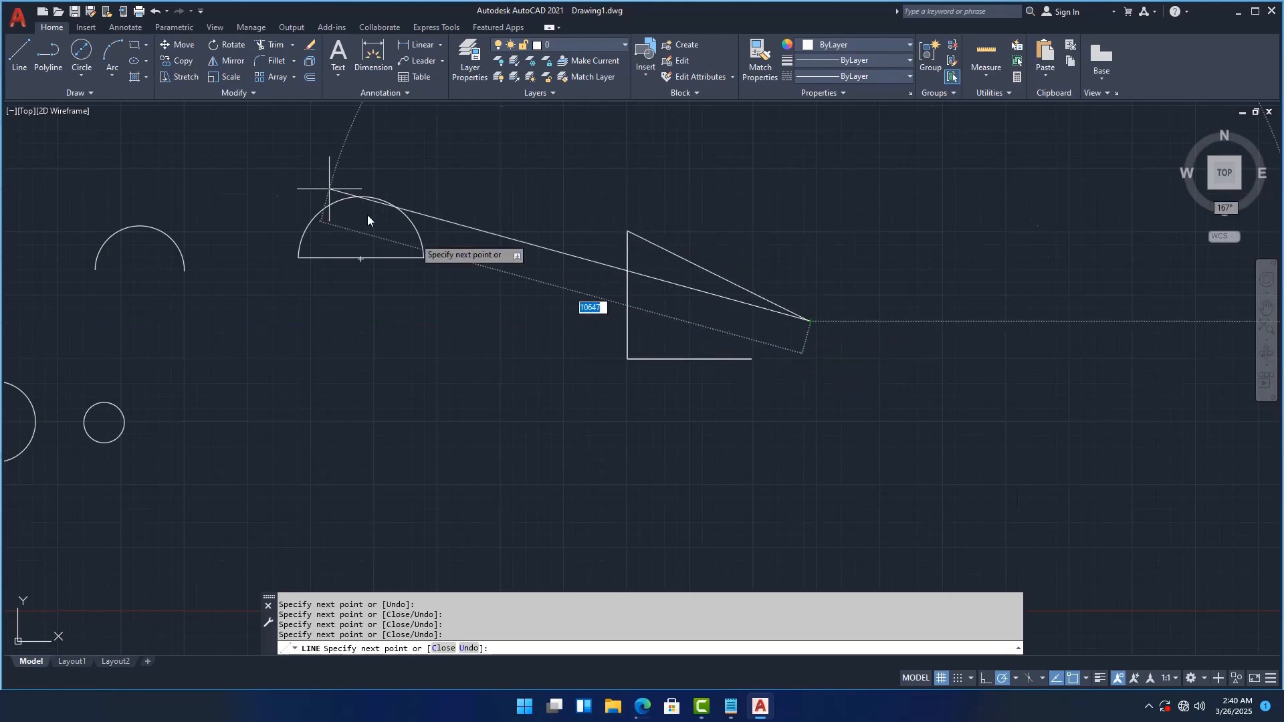
key("Escape")
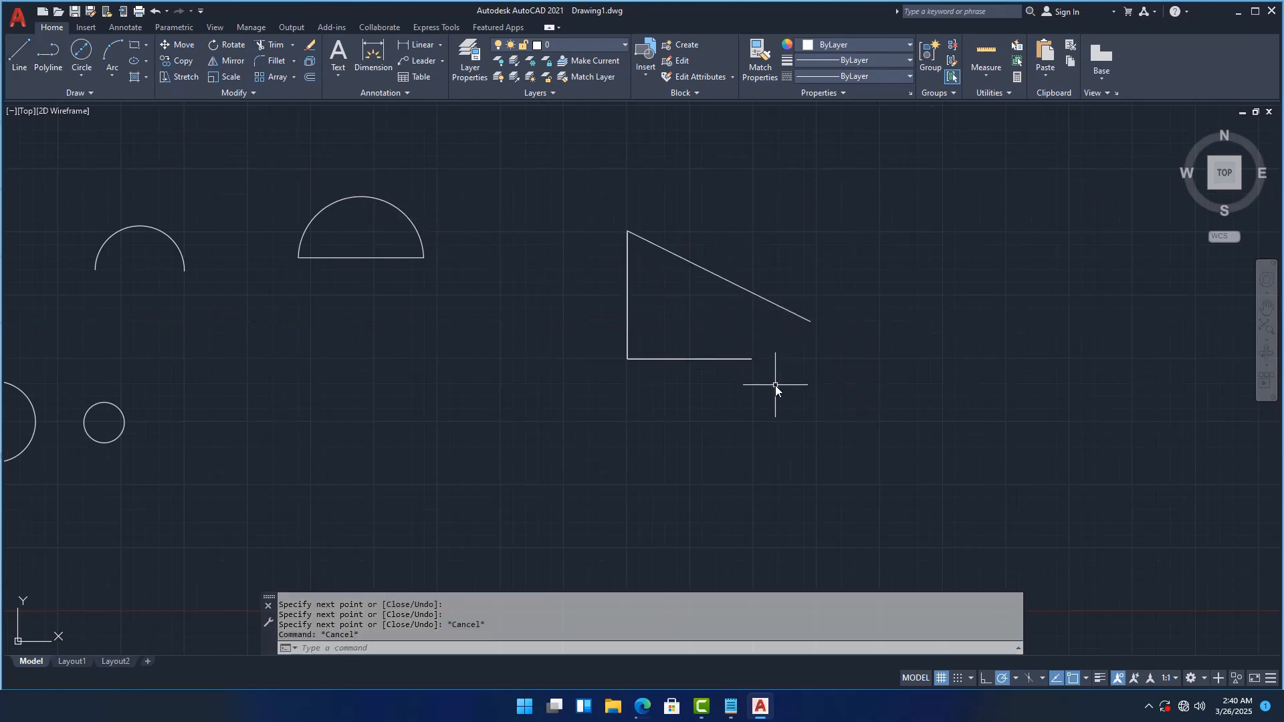
- Erase the slanted line that runs from the upper end of the L shape
left_click(834, 346)
left_click(751, 280)
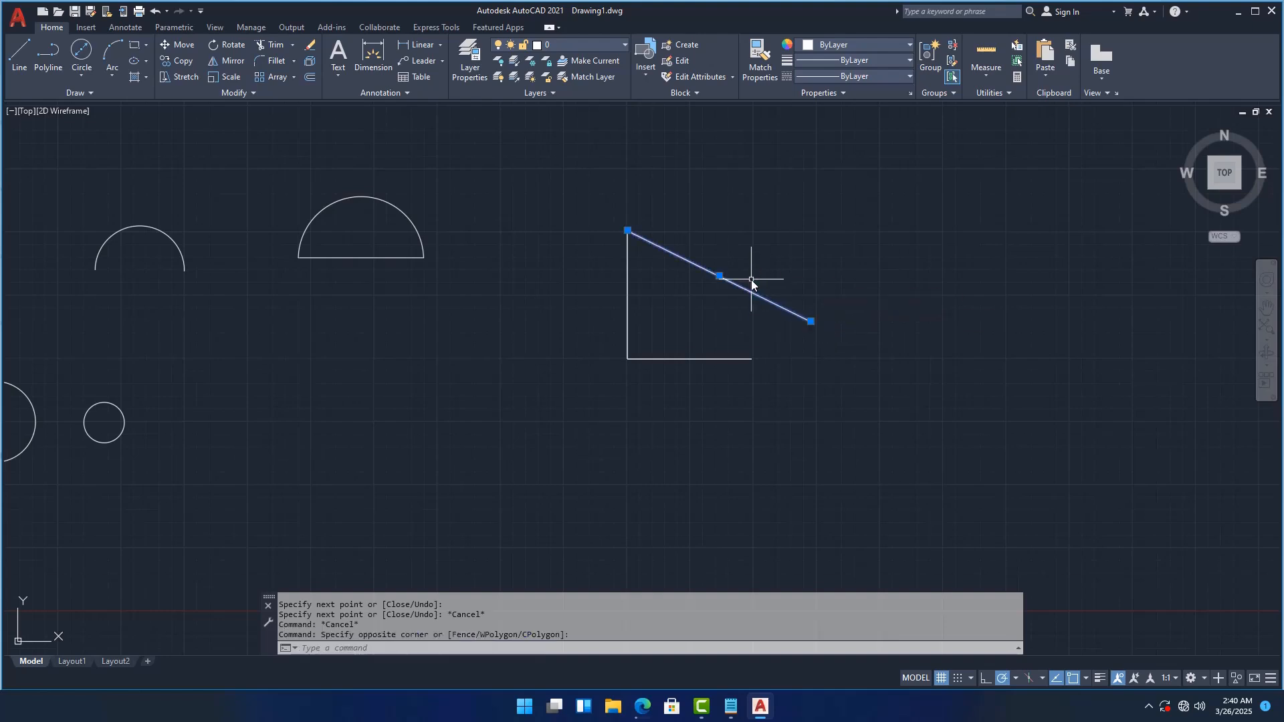
right_click(720, 277)
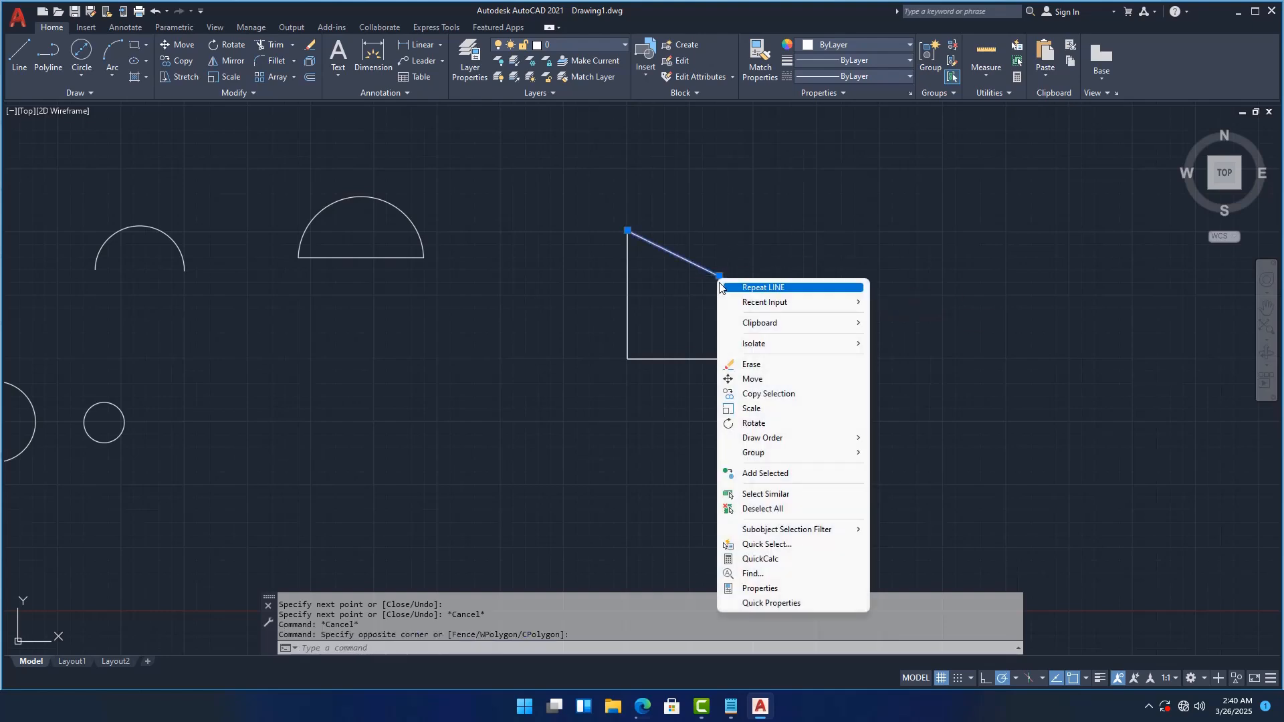
left_click(768, 363)
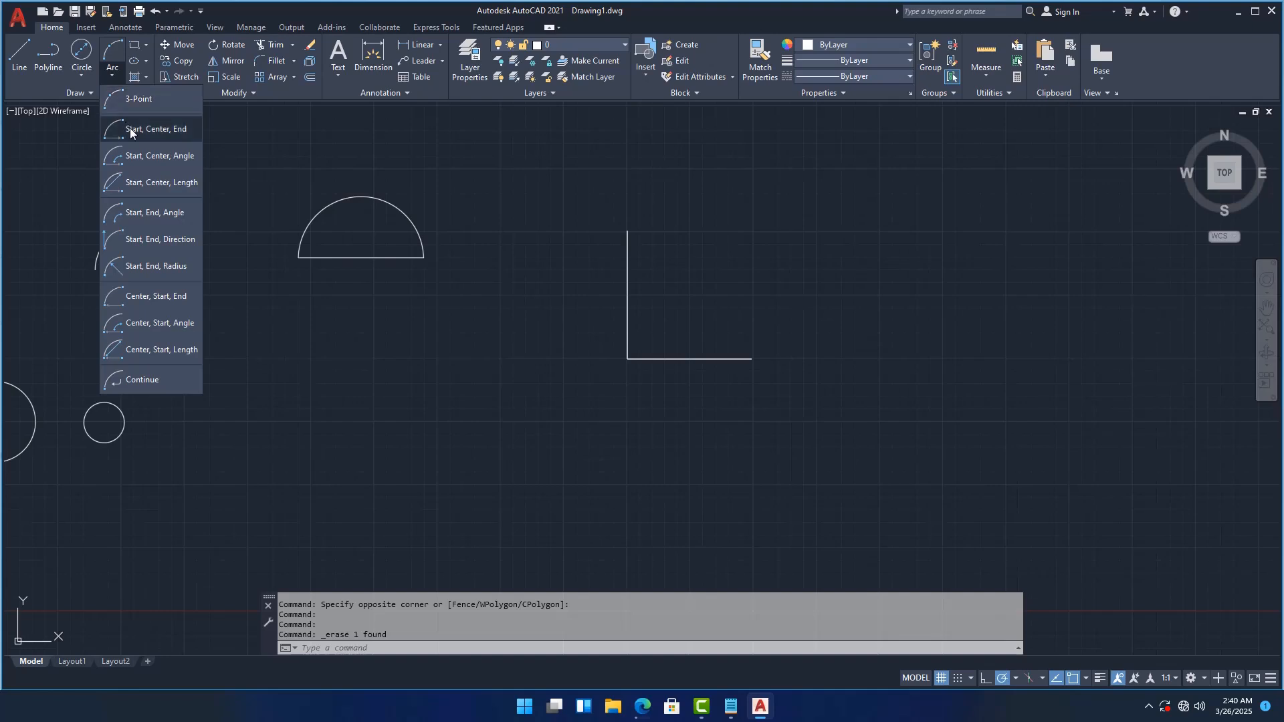
left_click(133, 100)
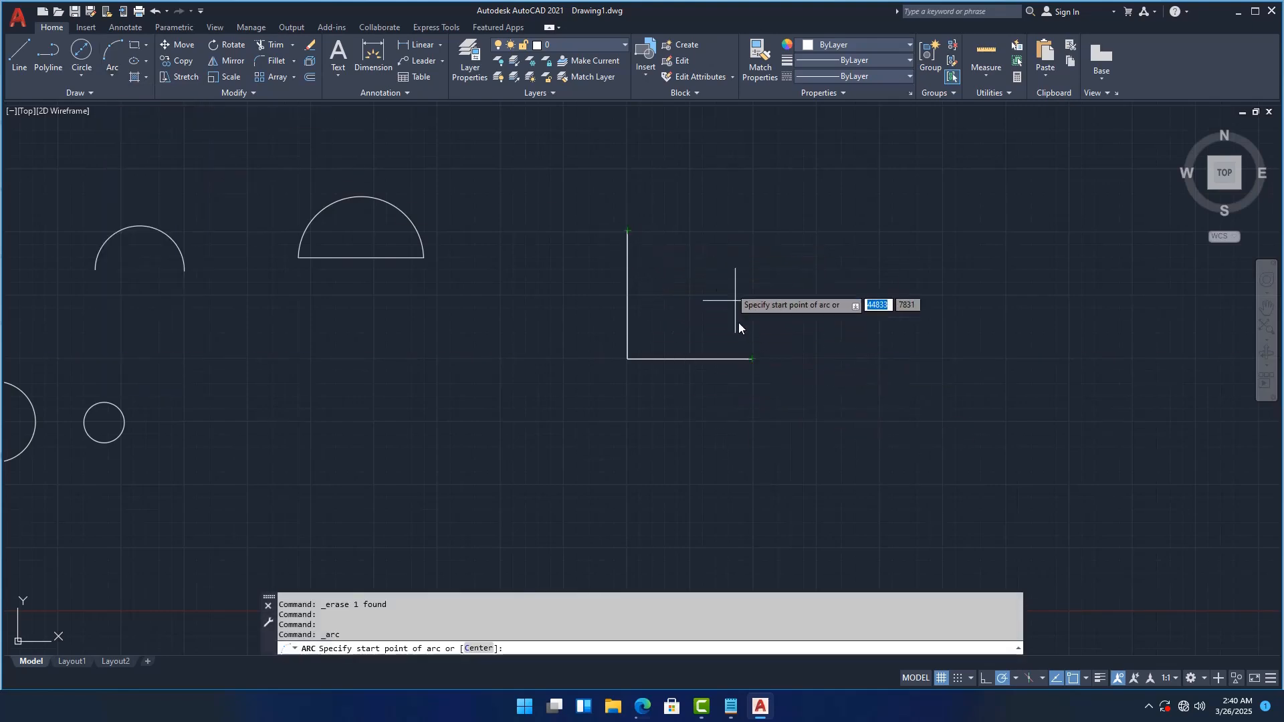
left_click(752, 359)
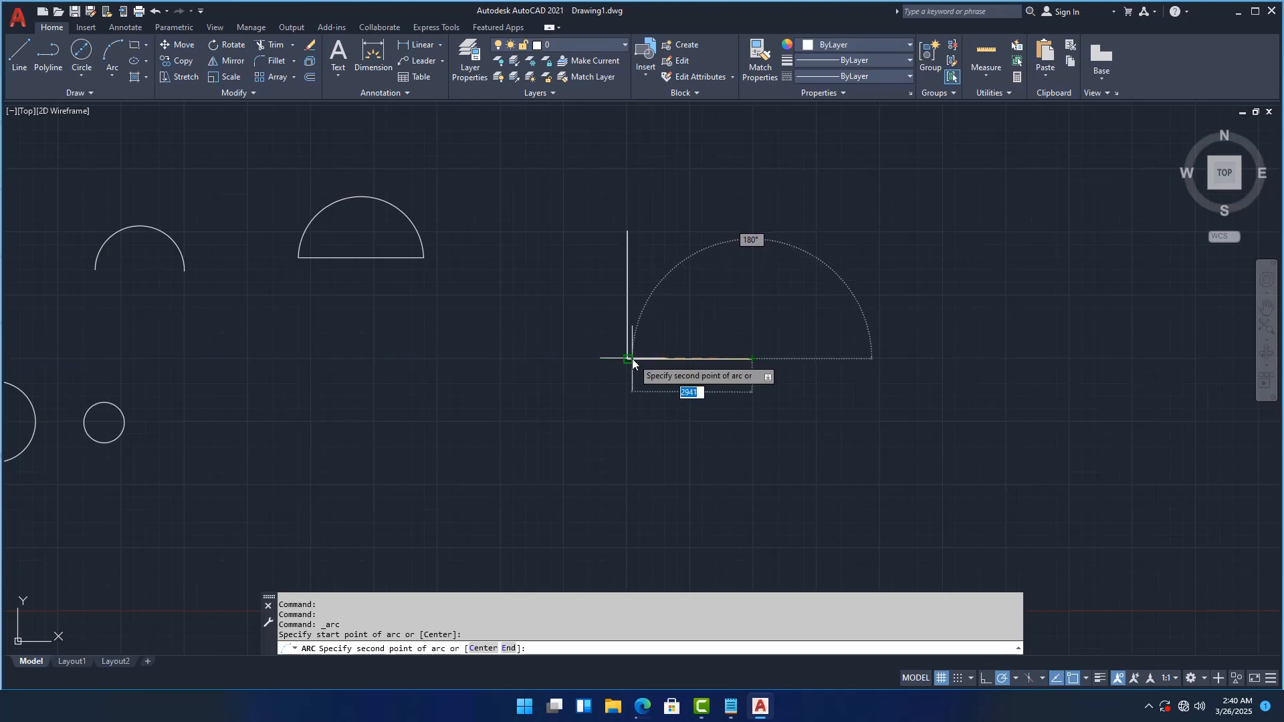
left_click(627, 359)
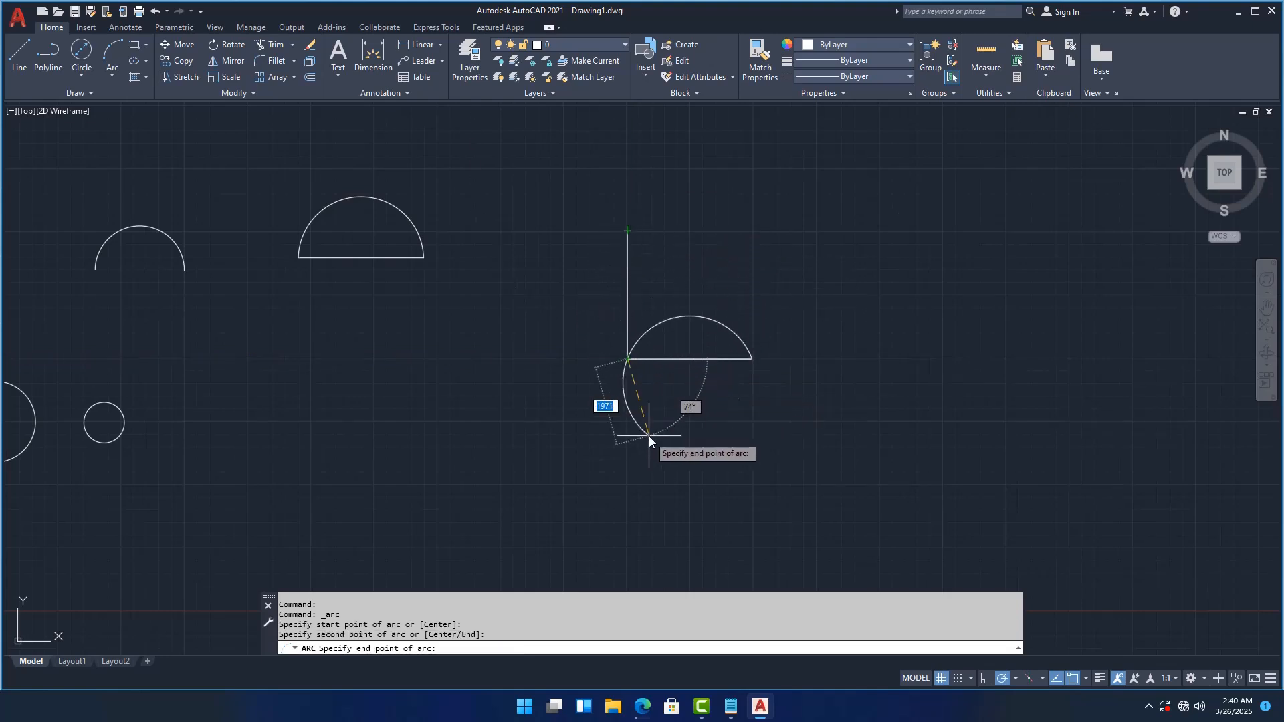
key("Escape")
- Draw a three-point arc from the L's upper end through its corner to the right end of its horizontal line
scroll(406, 300, "up", 2)
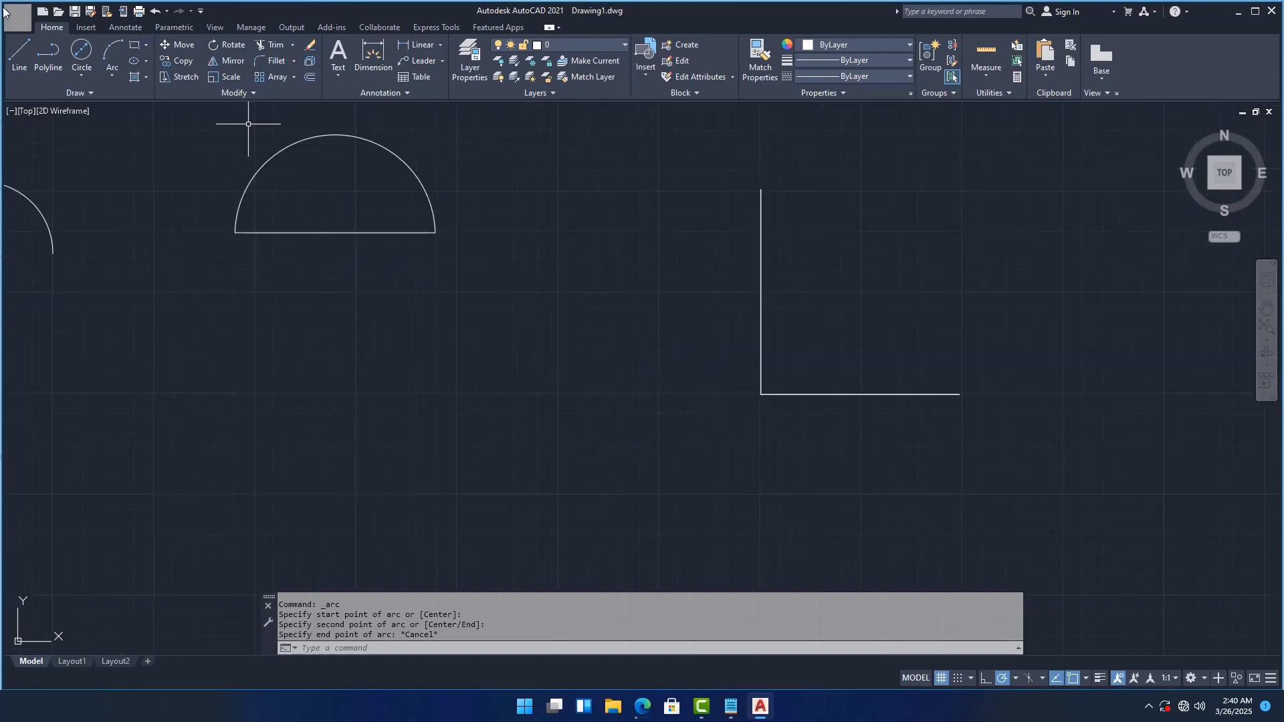
left_click(112, 55)
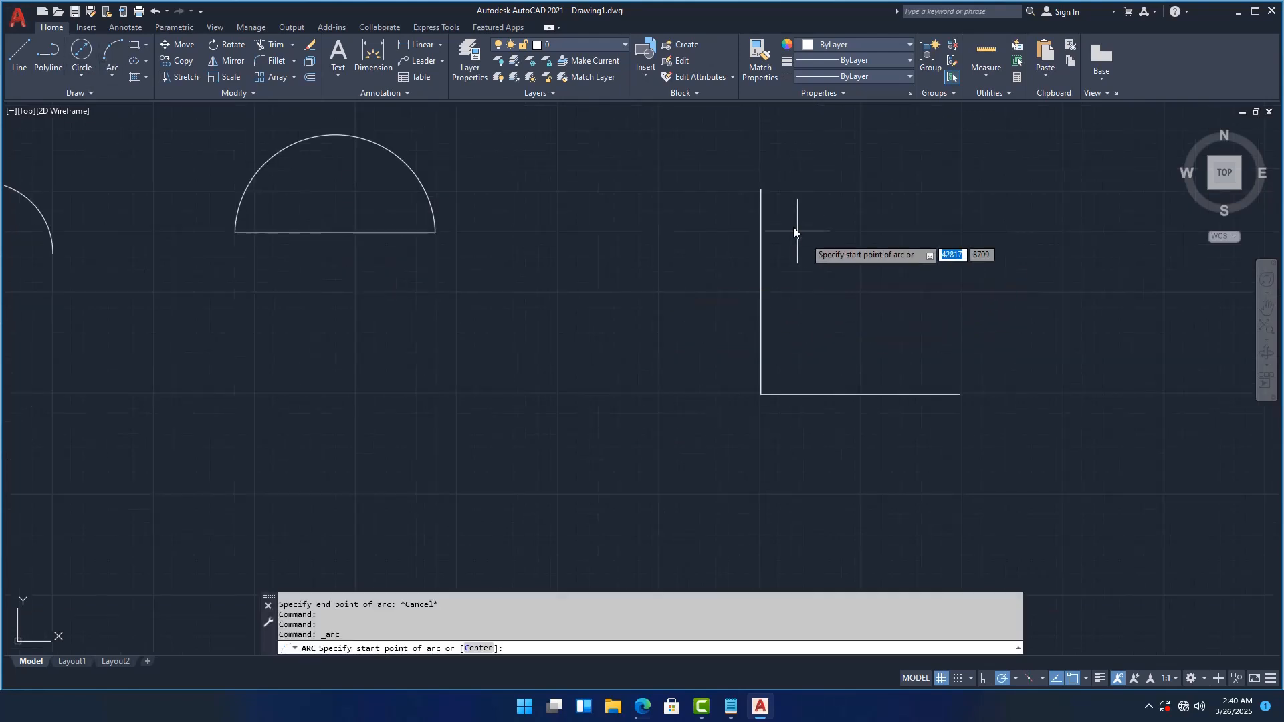
left_click(761, 191)
left_click(761, 394)
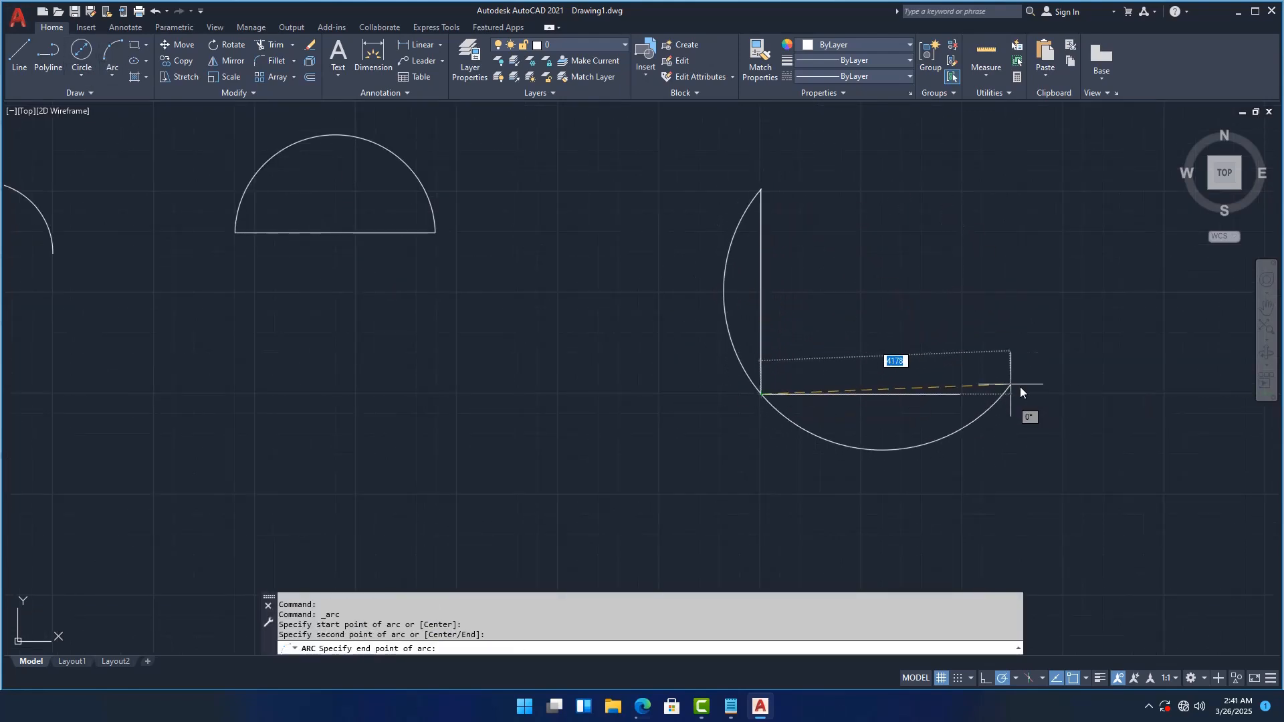
left_click(962, 394)
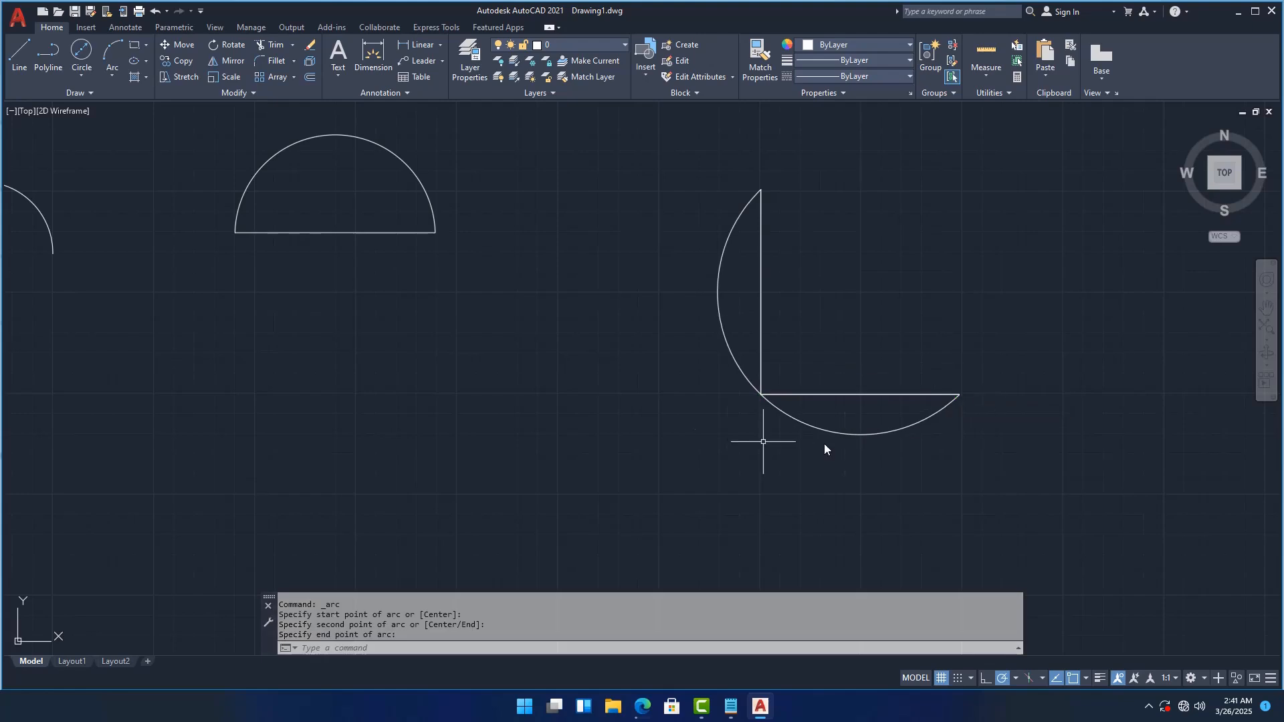
scroll(777, 389, "up", 6)
scroll(688, 430, "down", 6)
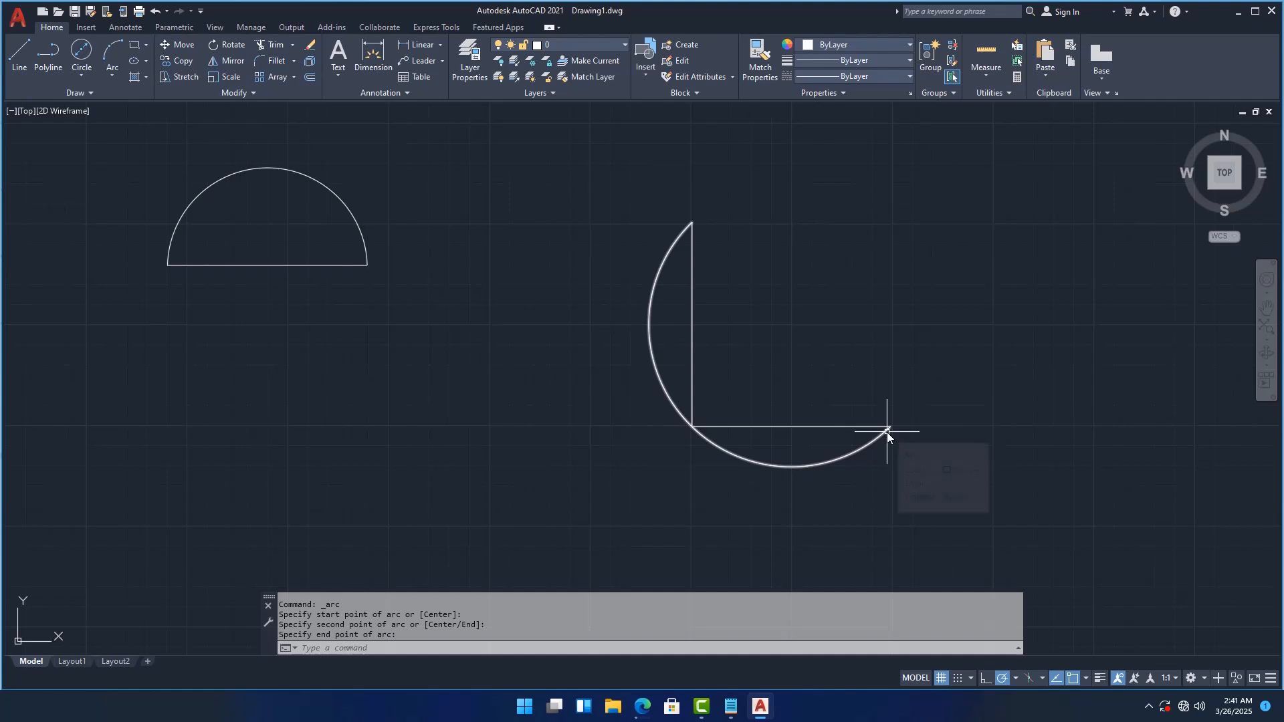
scroll(887, 432, "down", 6)
scroll(710, 379, "up", 4)
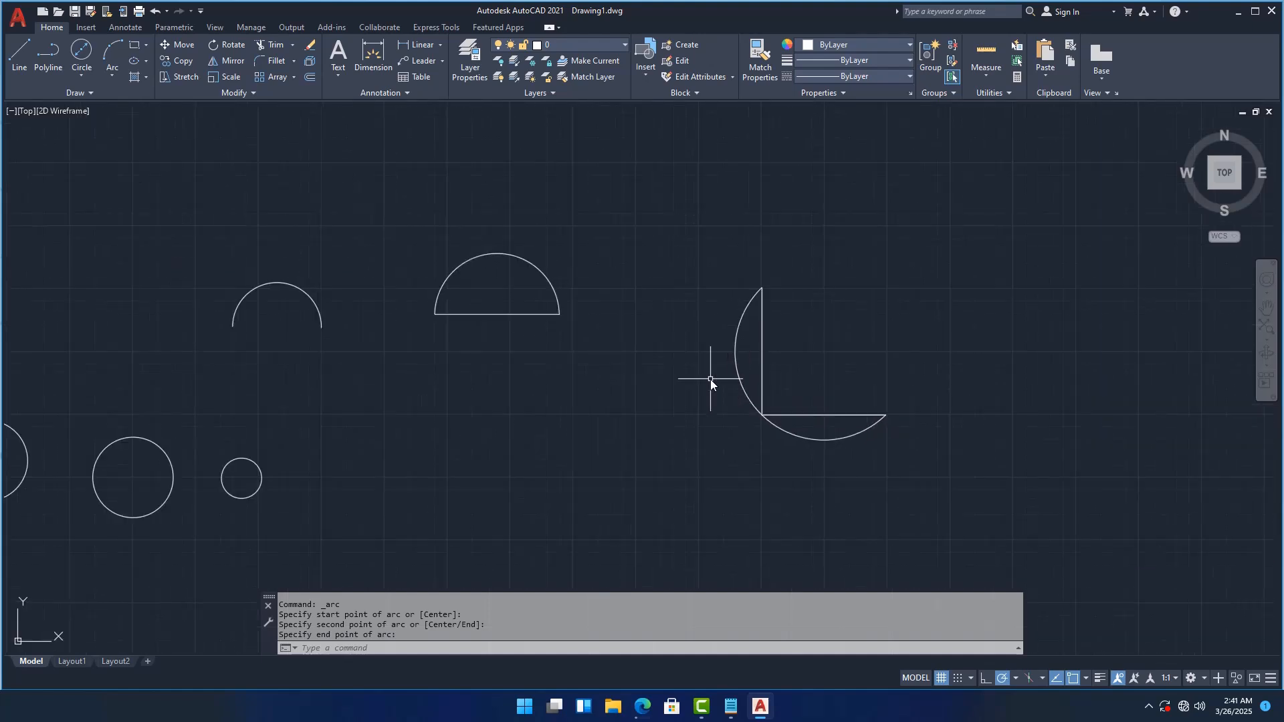
- Draw a larger L shape right of the arc-and-L figure: a vertical line downward, continued by a horizontal line to the right
left_click(110, 76)
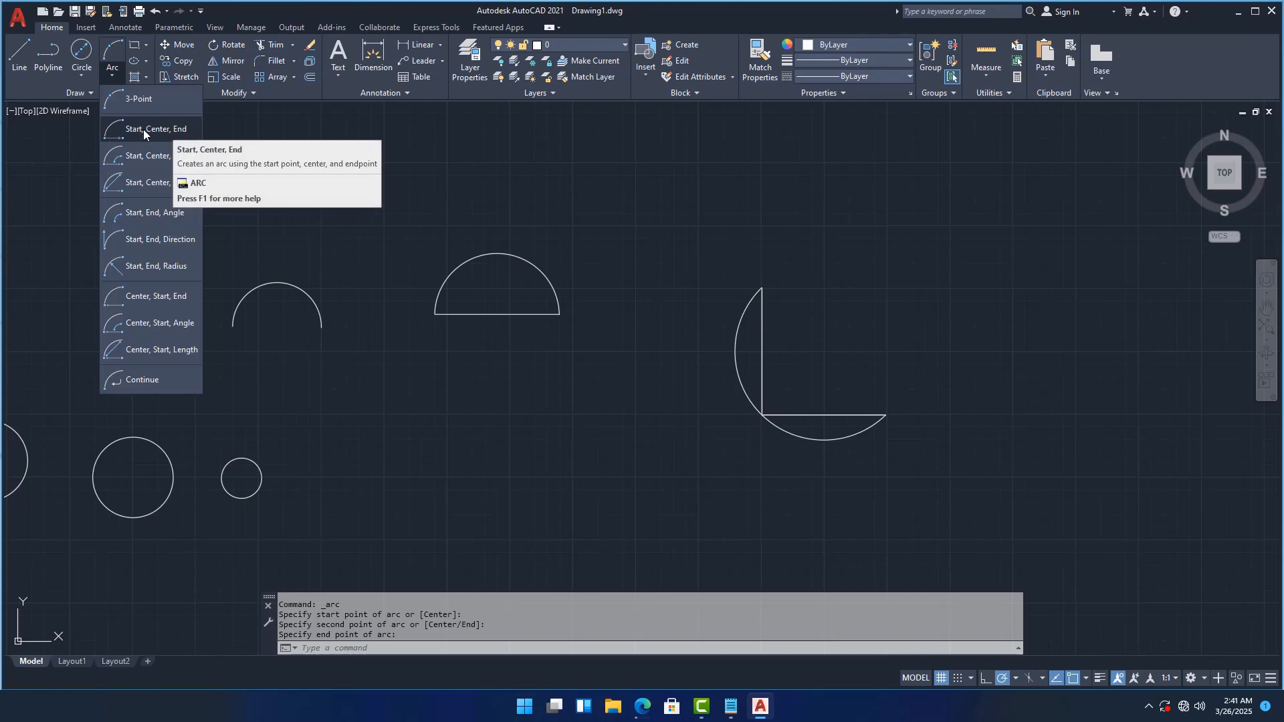
left_click(163, 133)
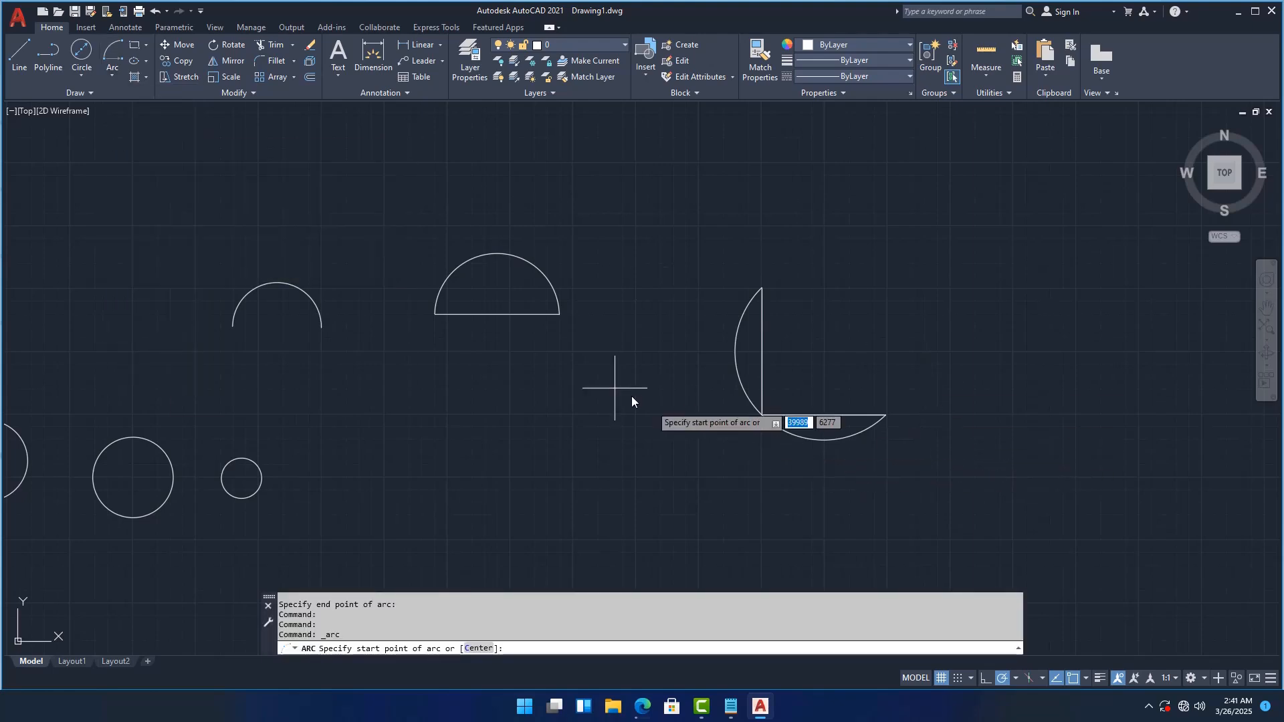
left_click(19, 54)
scroll(843, 373, "down", 3)
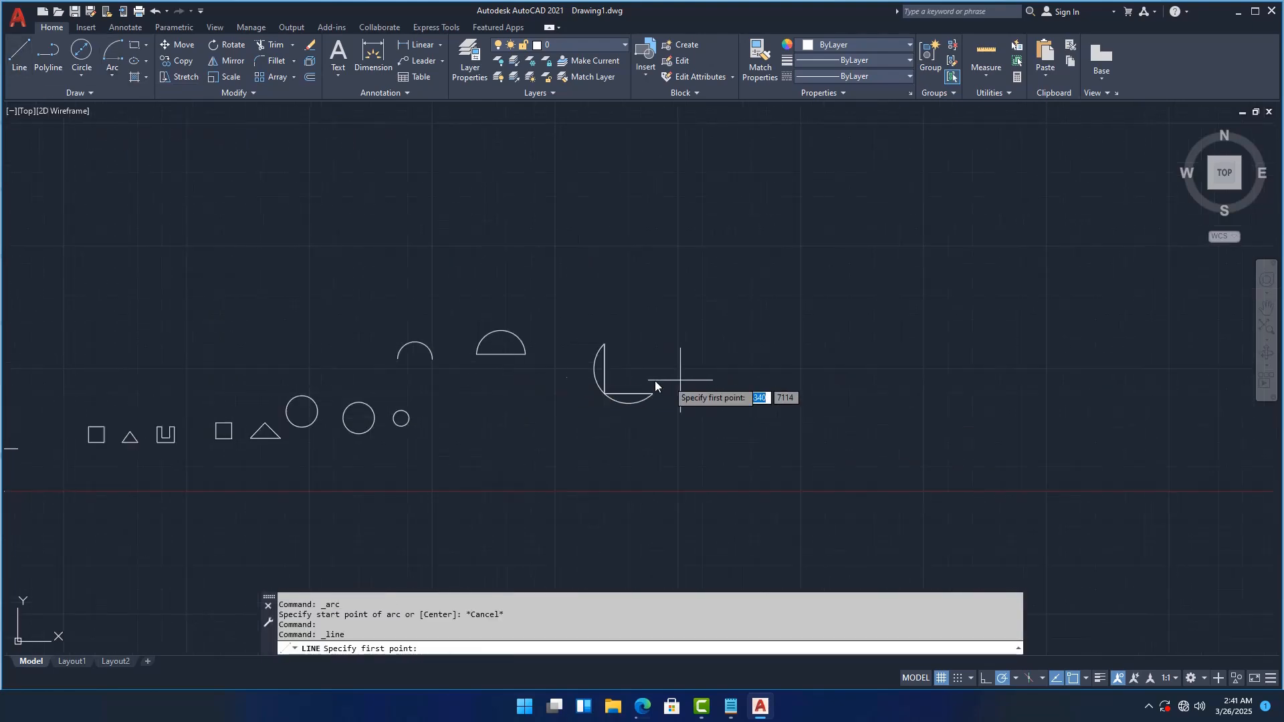
scroll(688, 362, "up", 3)
left_click(697, 292)
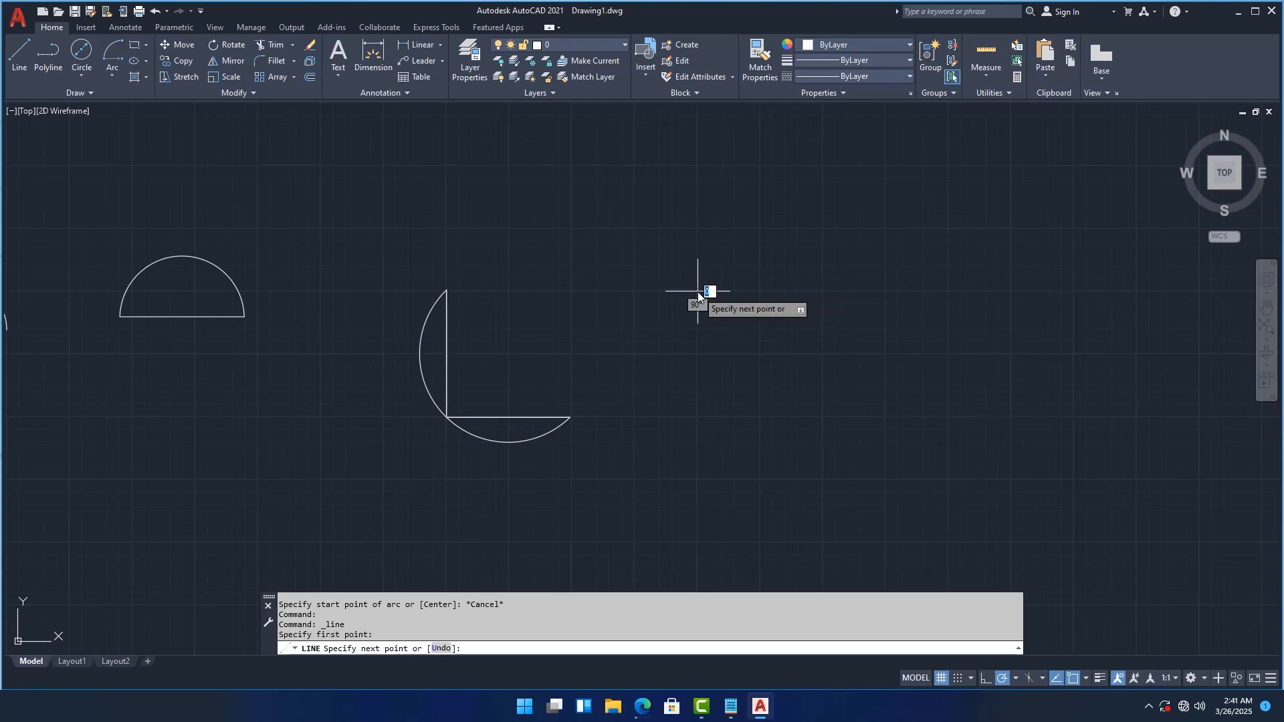
left_click(697, 478)
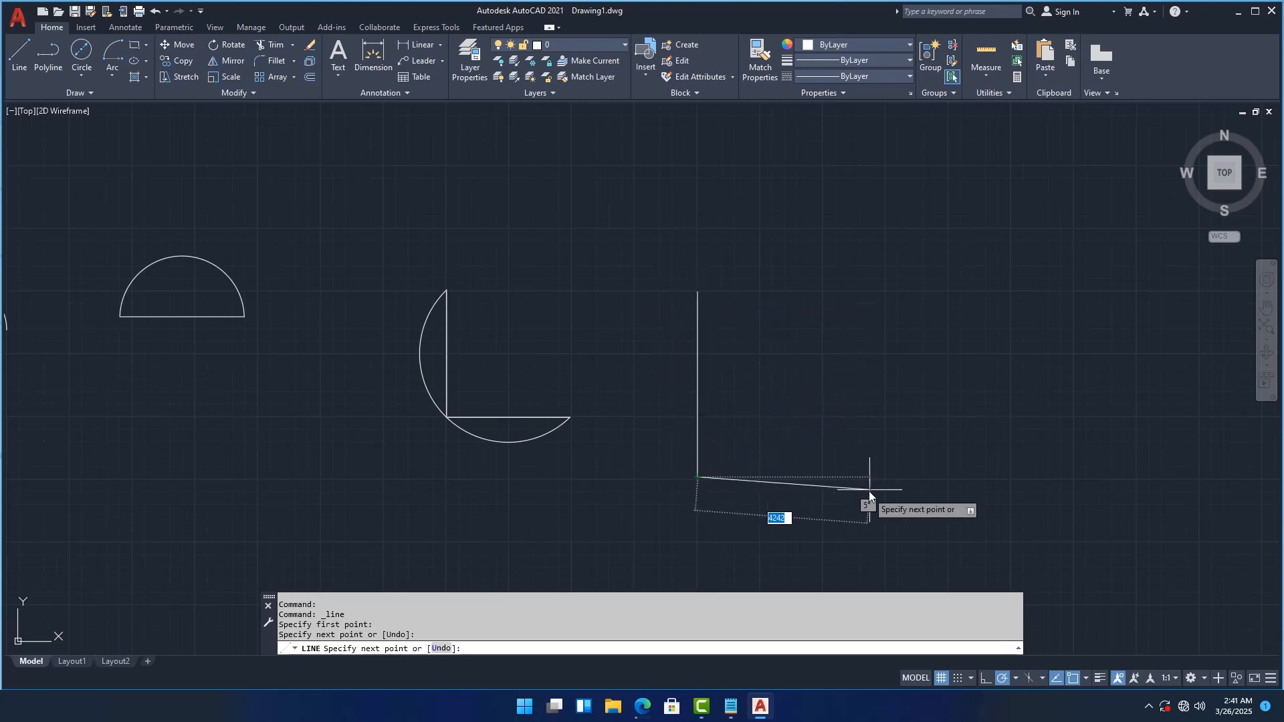
left_click(886, 481)
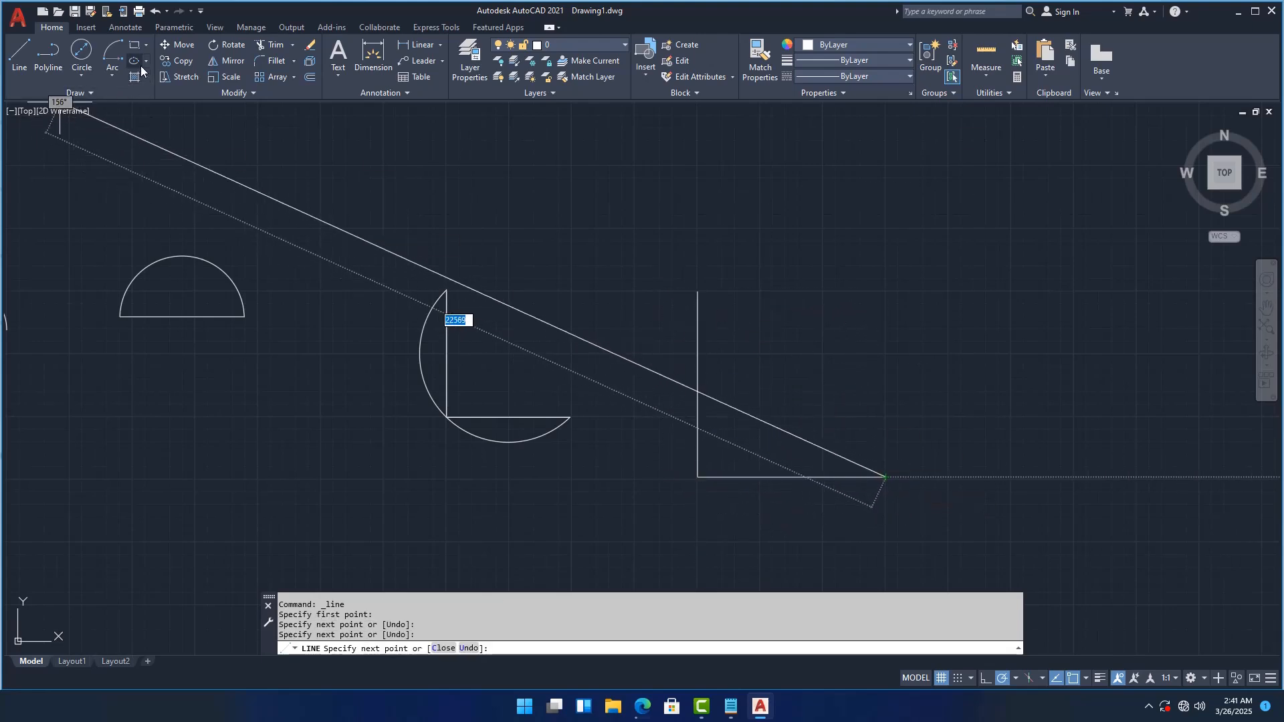
- Draw a Start, Center, End arc from the horizontal line's right end, centred on the L's corner, to the vertical line's upper end
left_click(118, 50)
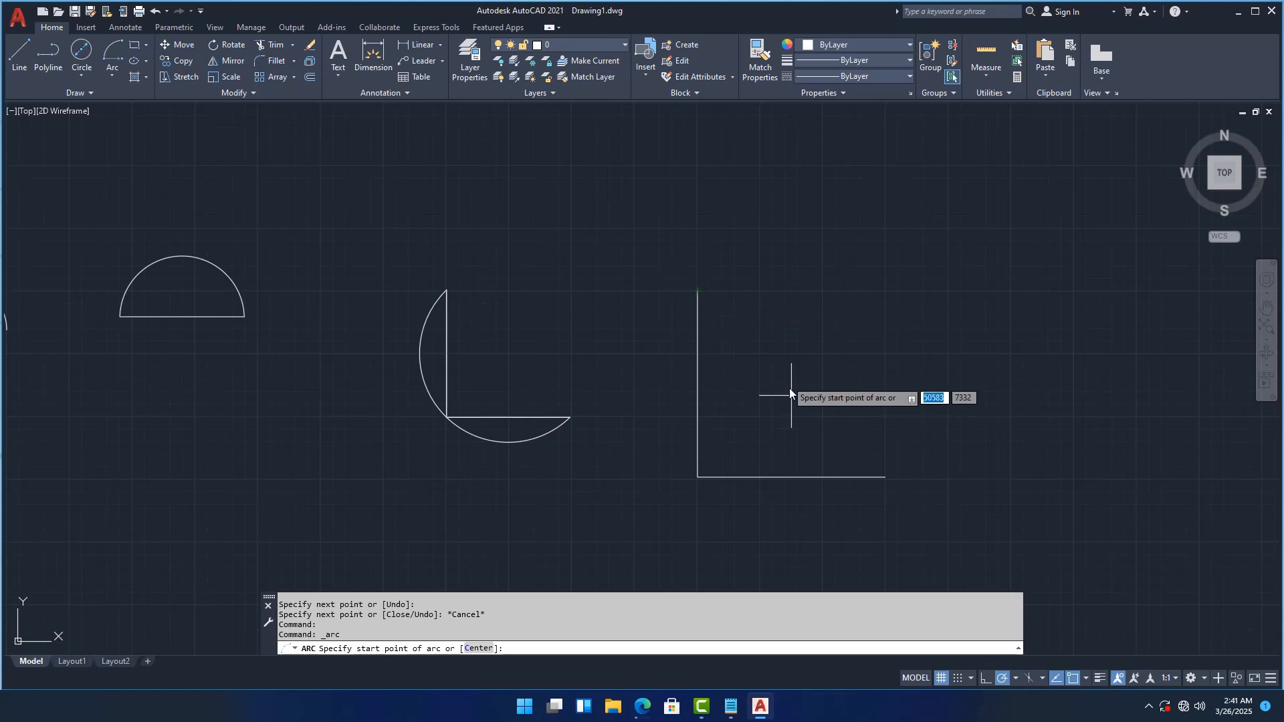
left_click(886, 478)
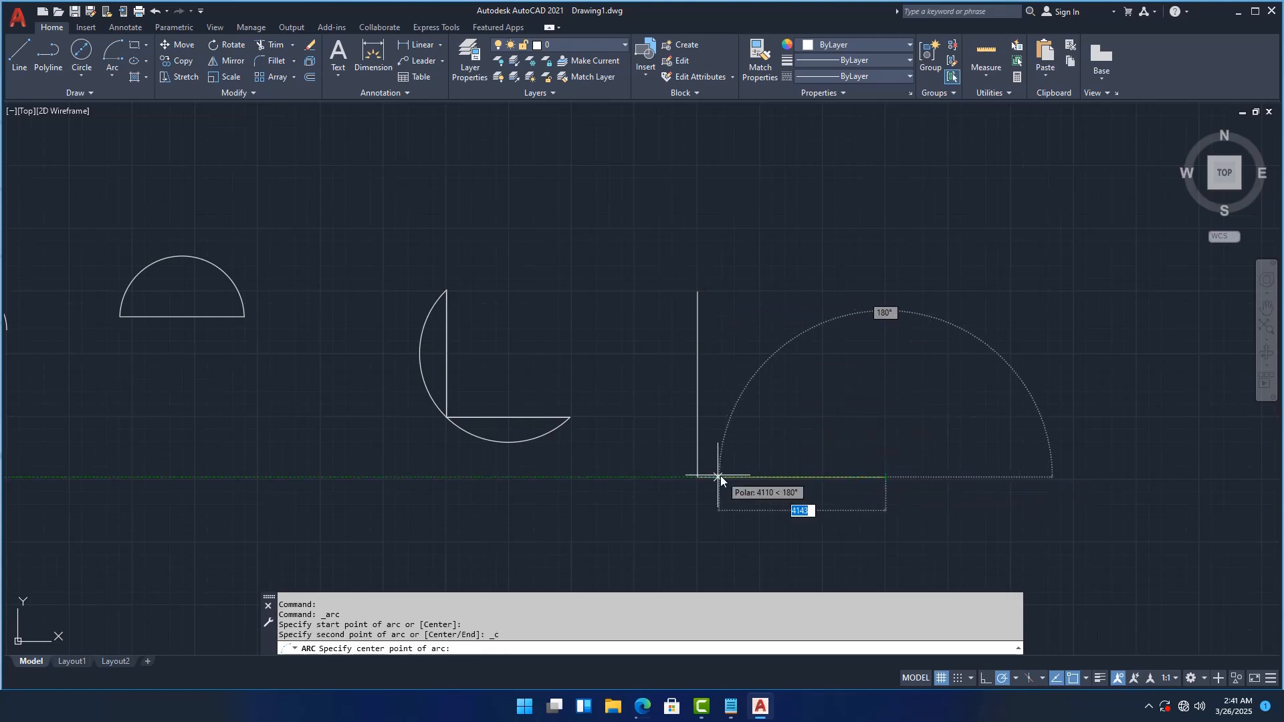
left_click(701, 476)
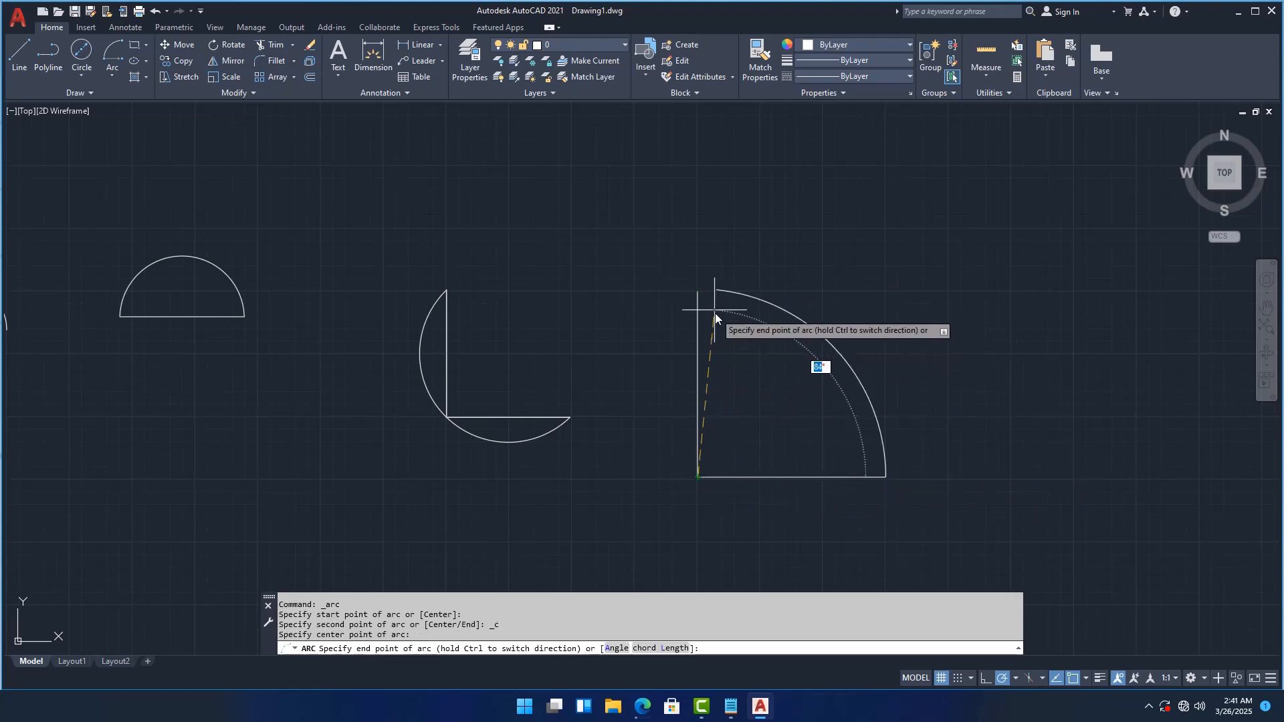
left_click(700, 293)
scroll(777, 307, "down", 8)
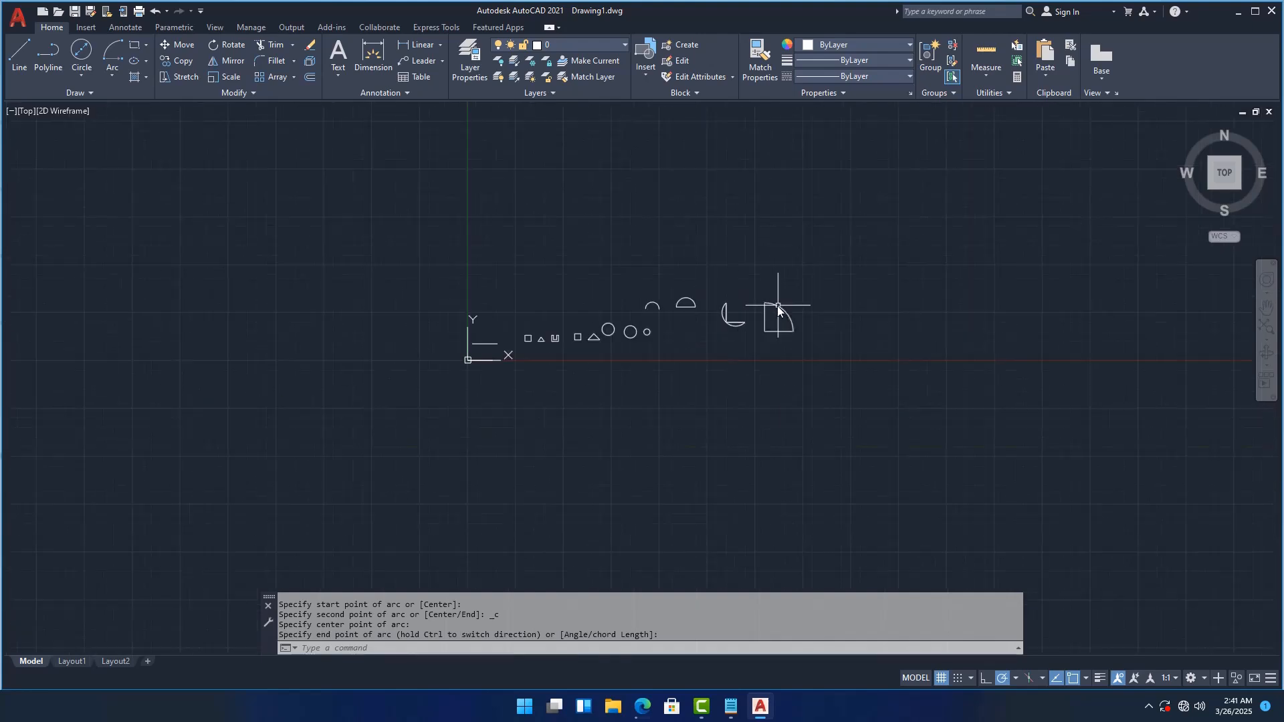
scroll(777, 306, "up", 8)
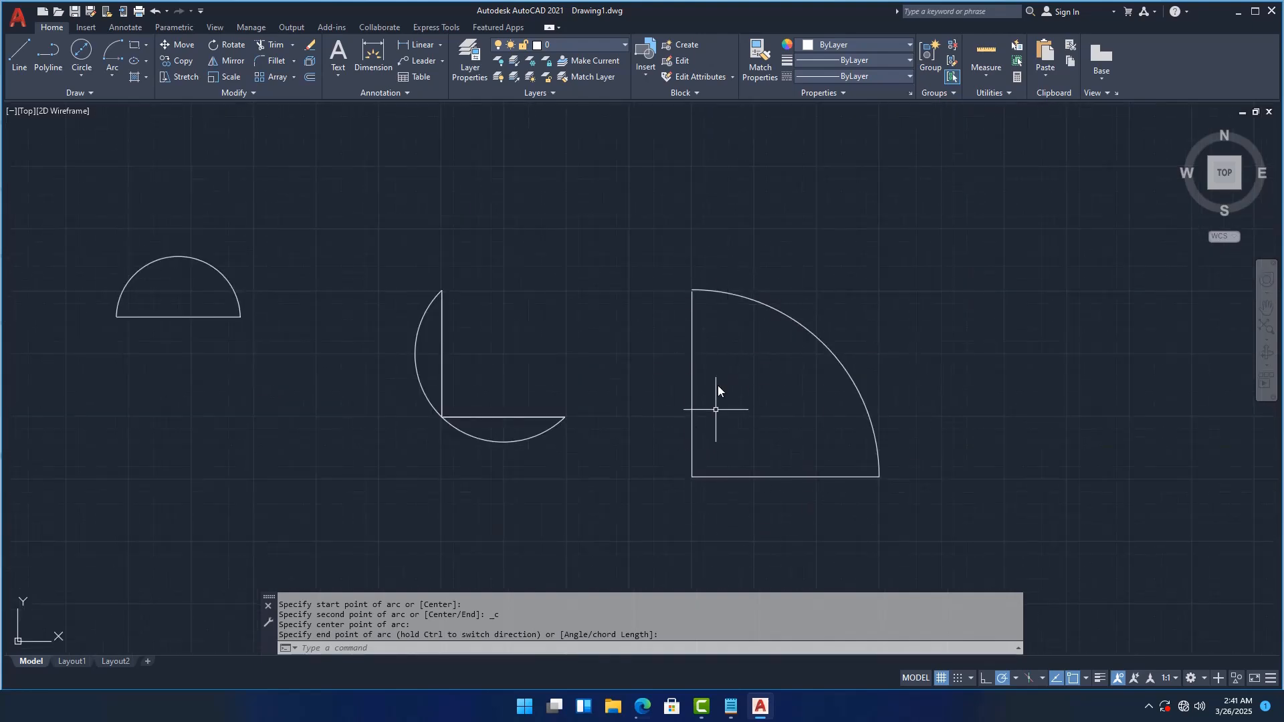
scroll(796, 309, "down", 2)
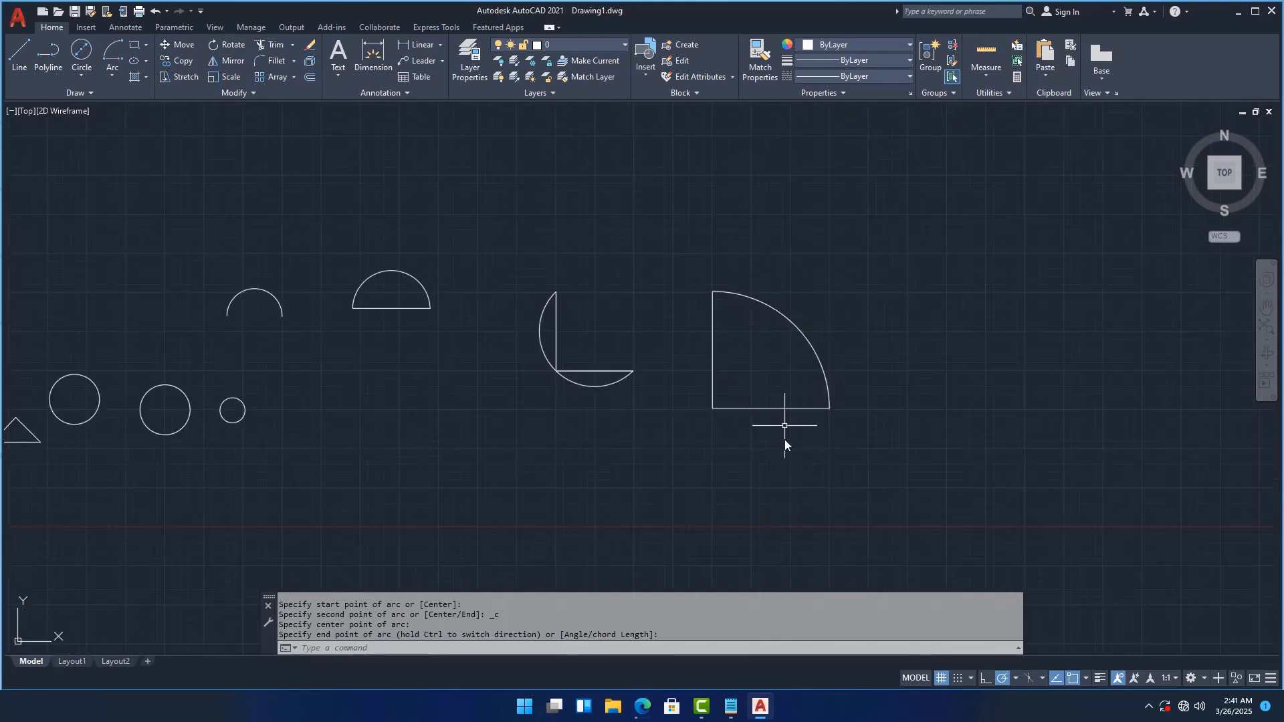
scroll(773, 392, "up", 2)
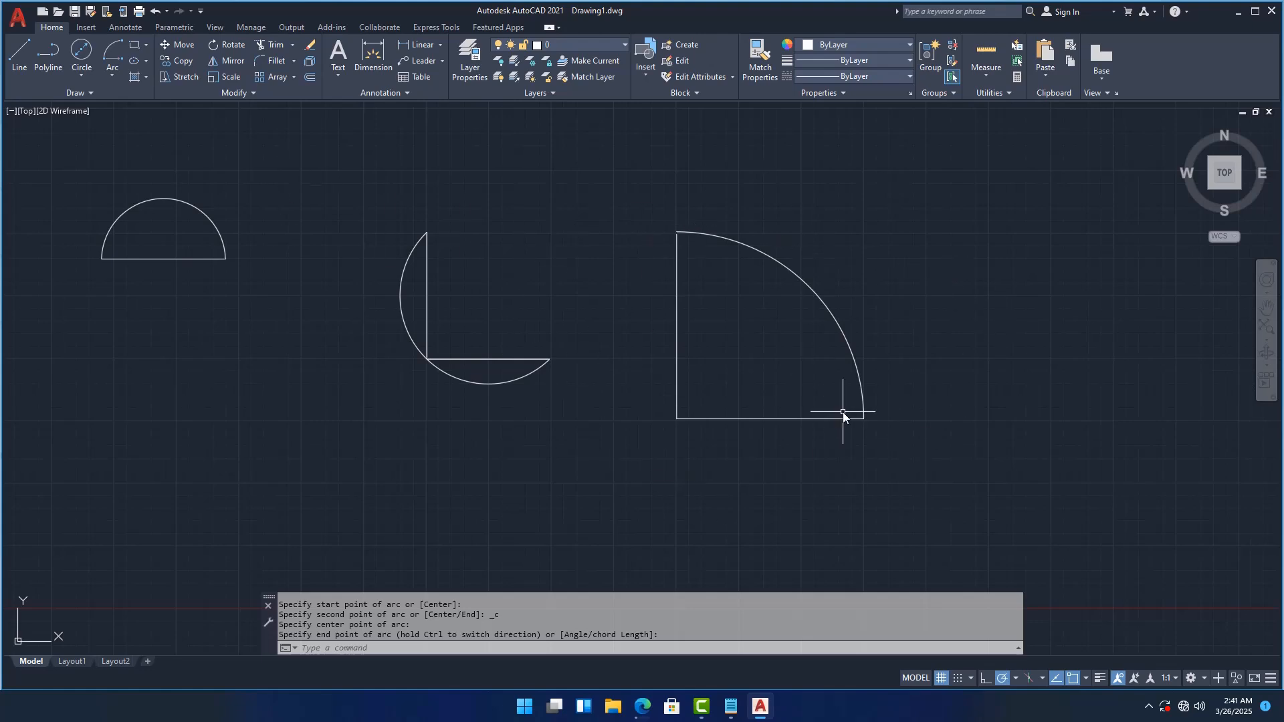
scroll(726, 401, "down", 4)
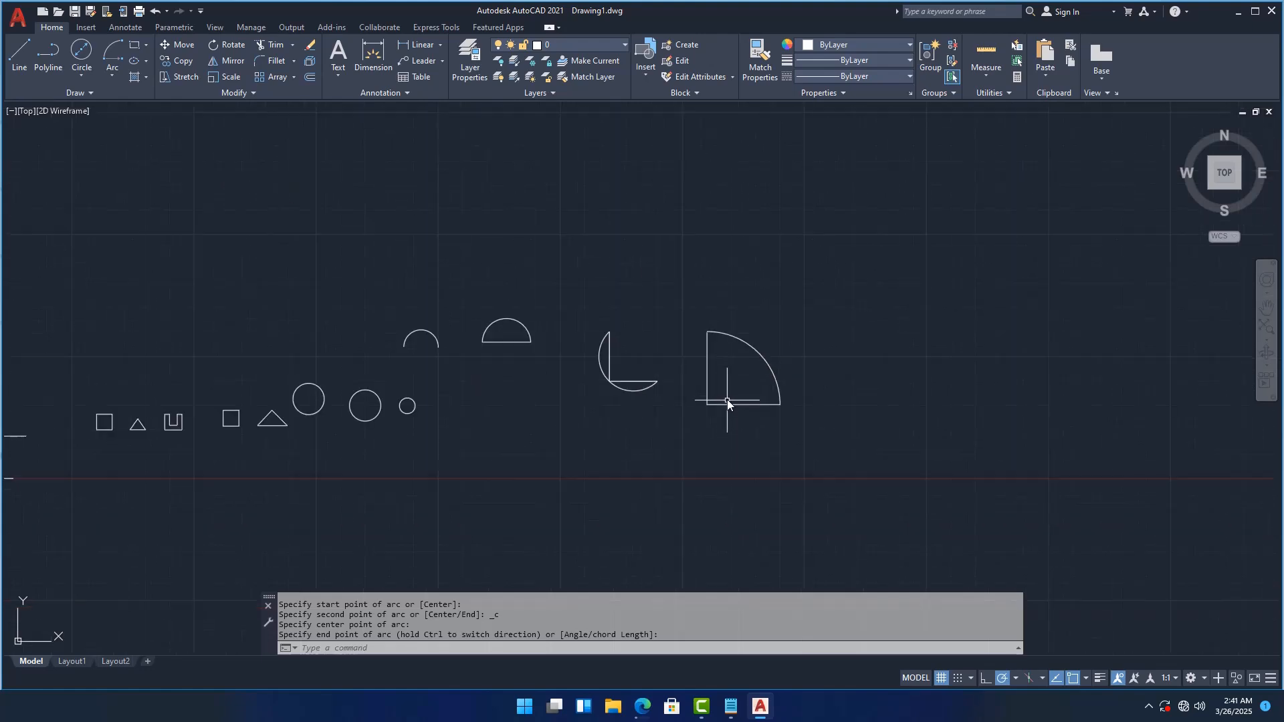
scroll(728, 411, "up", 4)
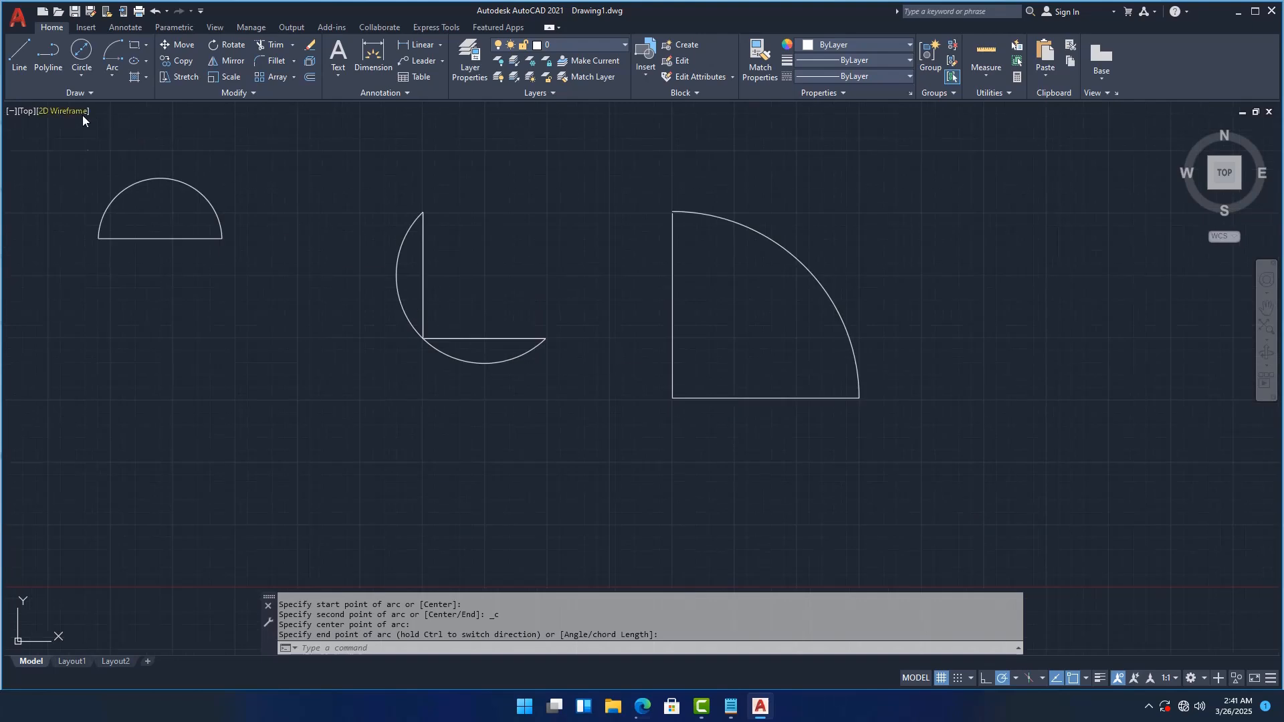
- Draw a horizontal rectangle above the quarter circle by two opposite corners and select it
left_click(145, 45)
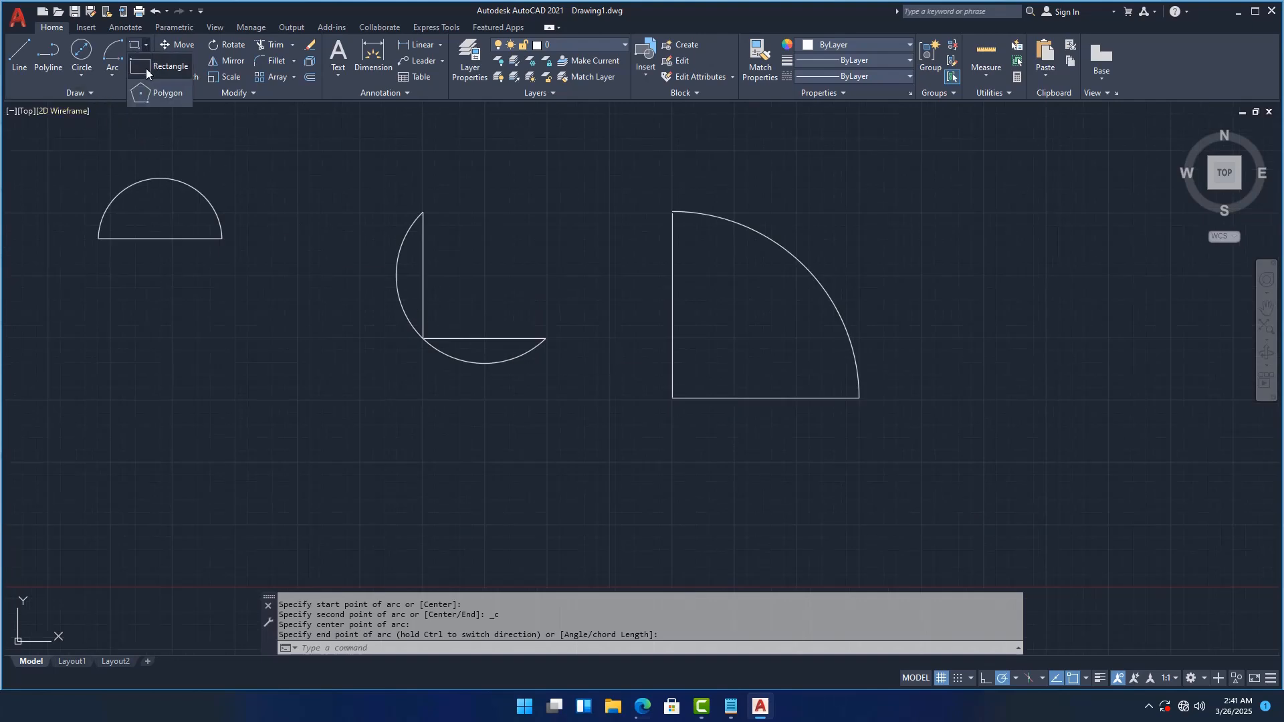
left_click(145, 68)
scroll(588, 382, "down", 5)
scroll(552, 255, "up", 5)
left_click(536, 187)
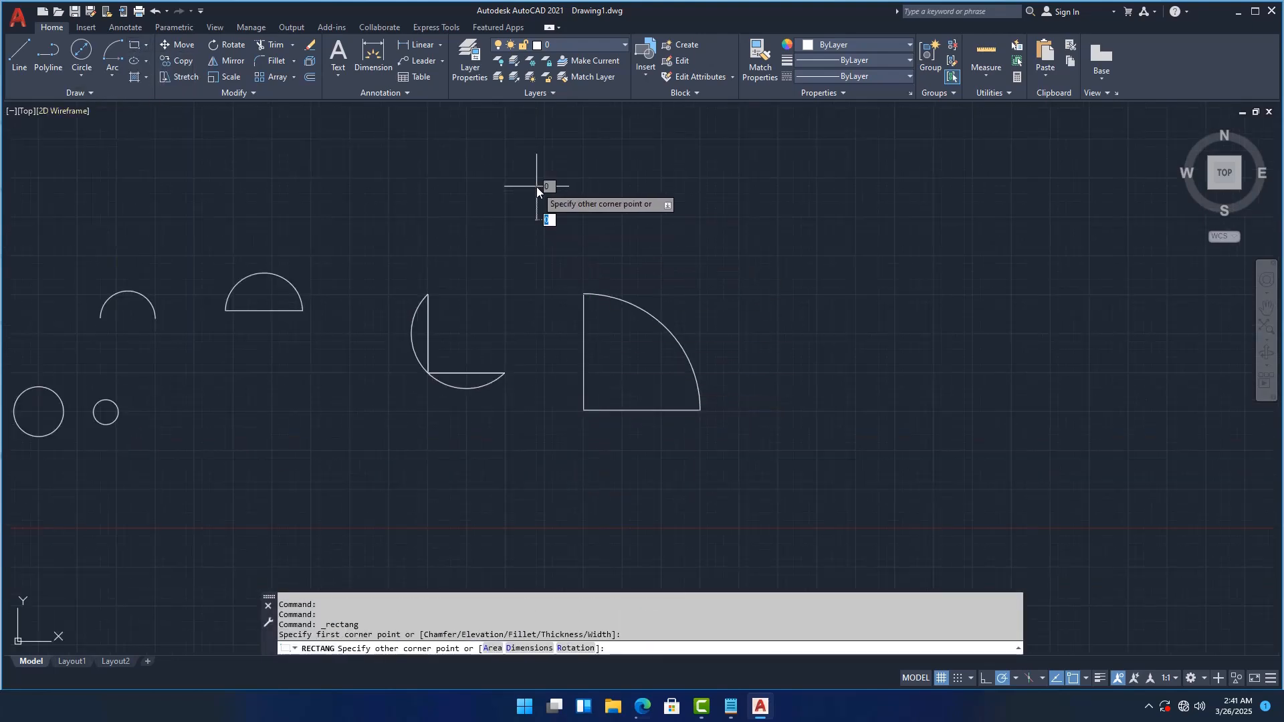
left_click(647, 249)
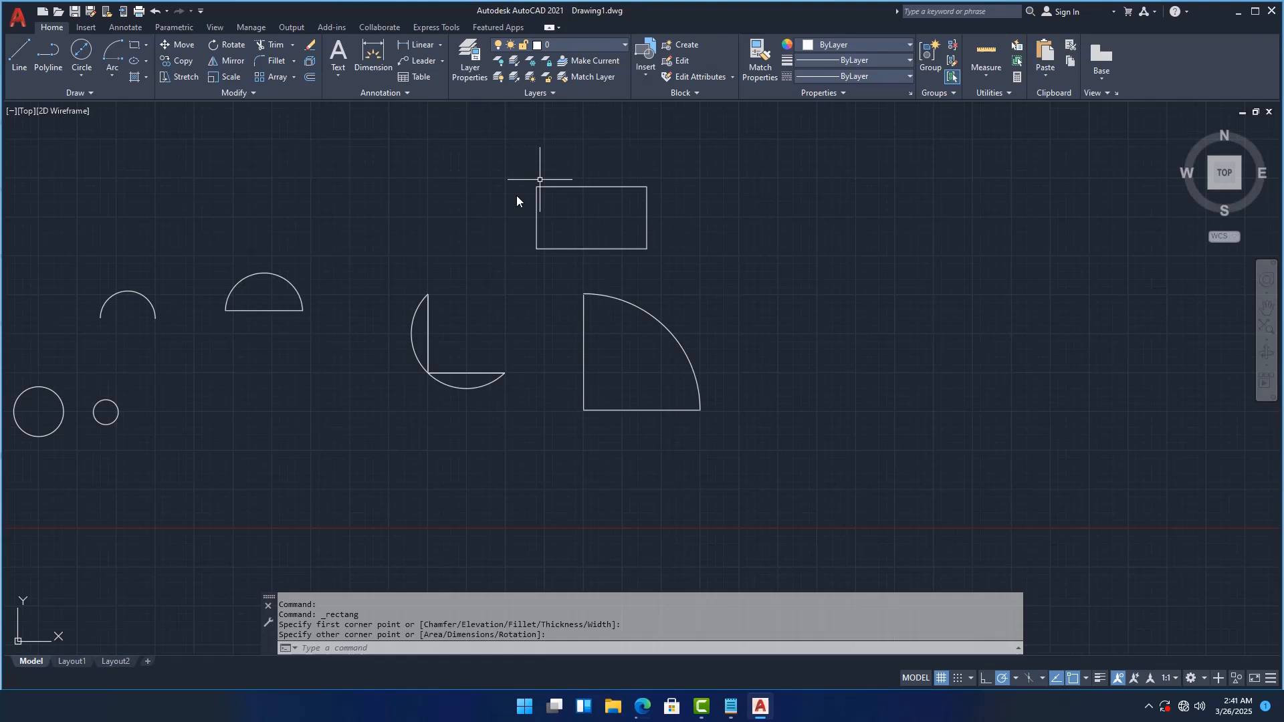
left_click(628, 188)
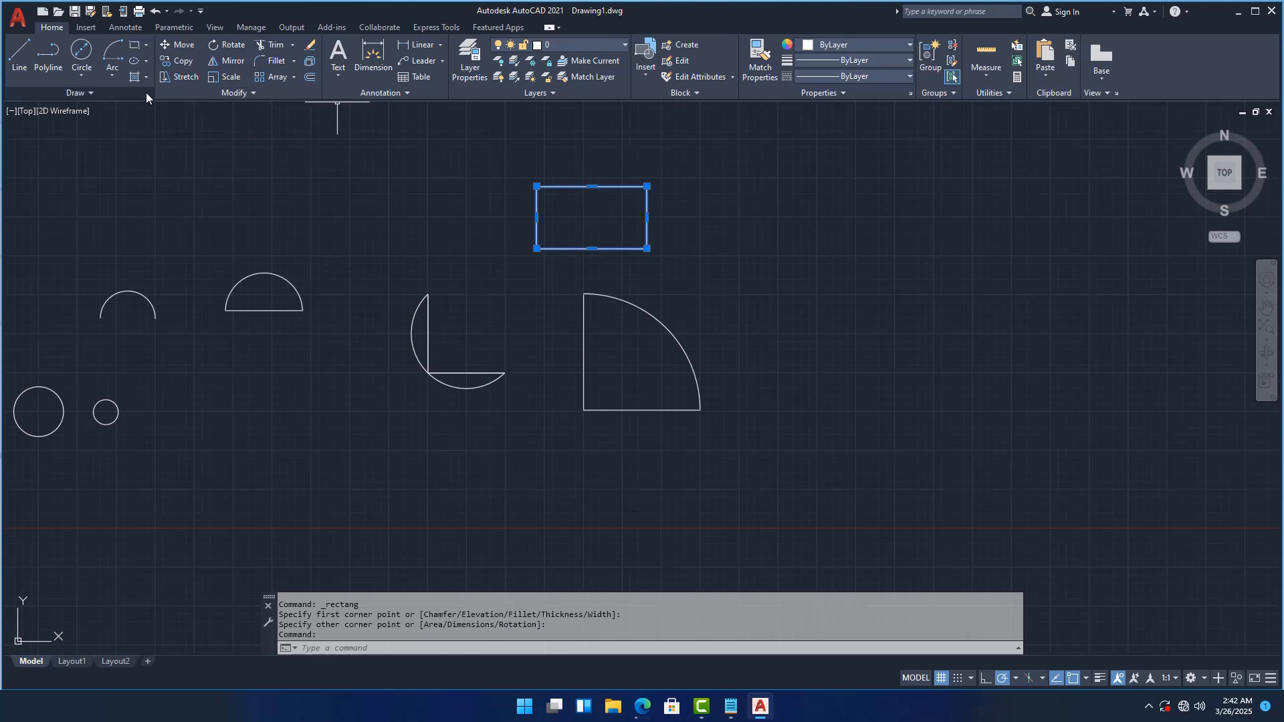
left_click(147, 50)
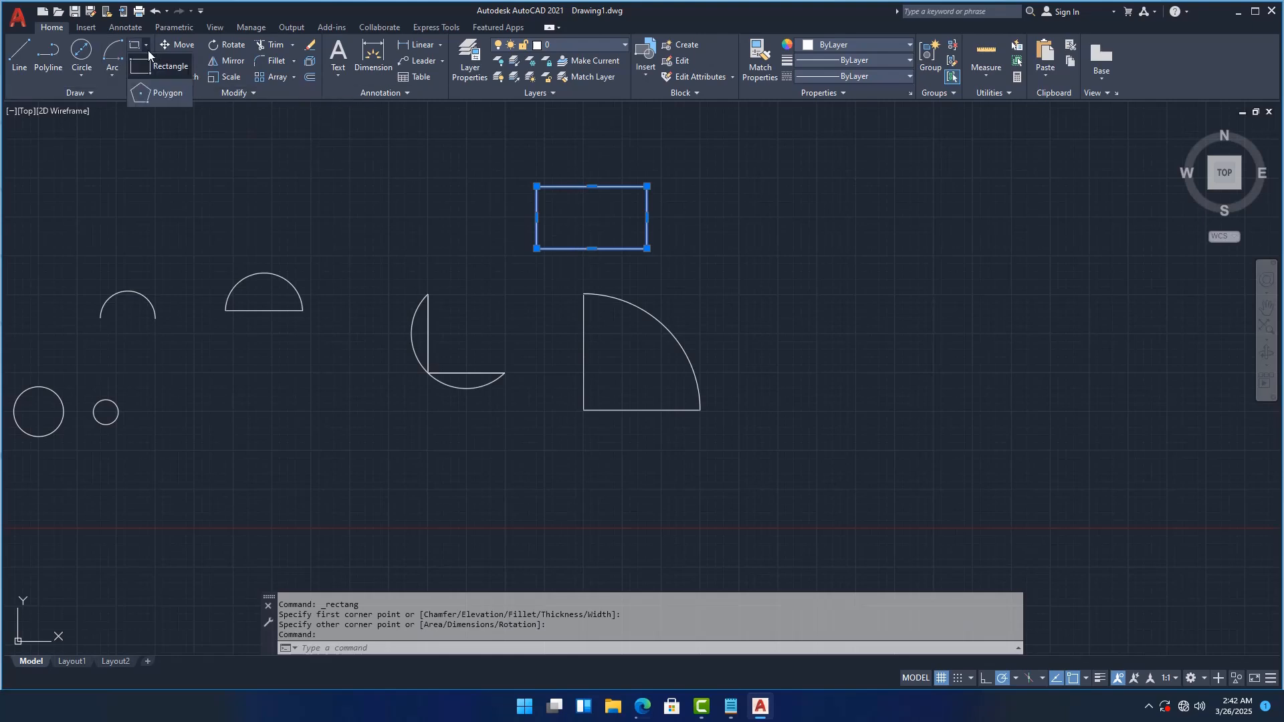
left_click(158, 98)
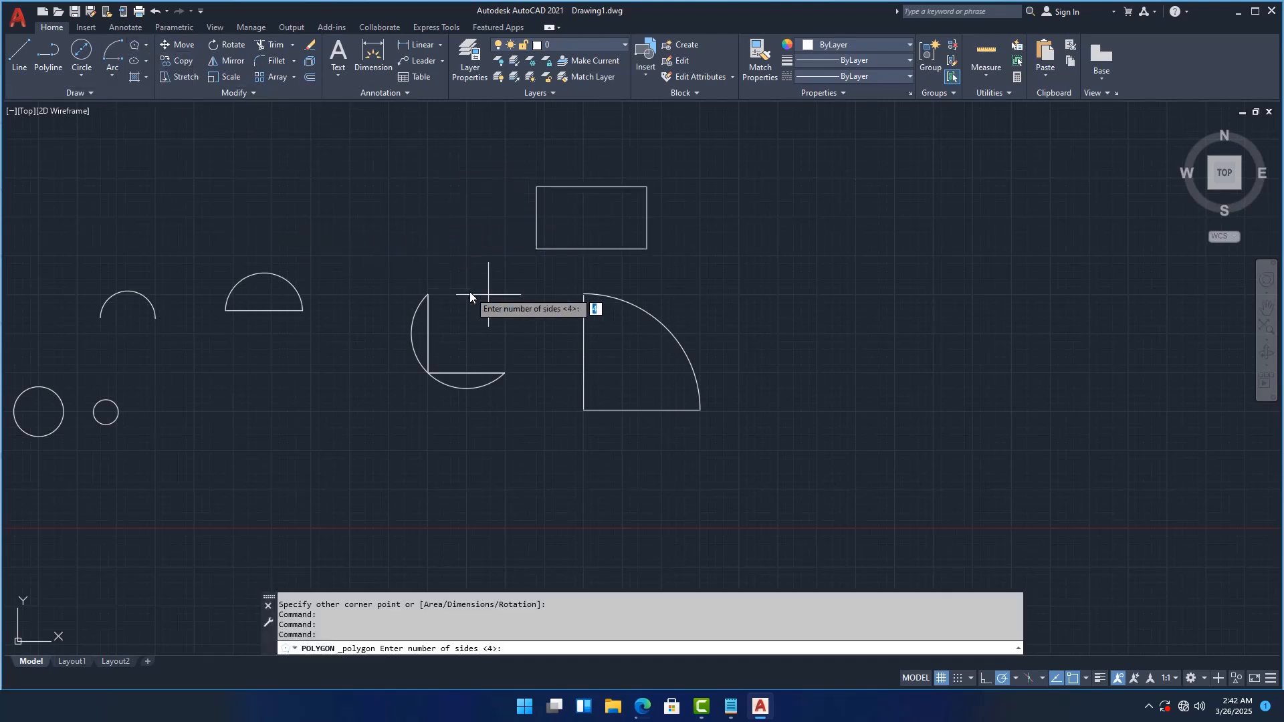
scroll(752, 351, "down", 2)
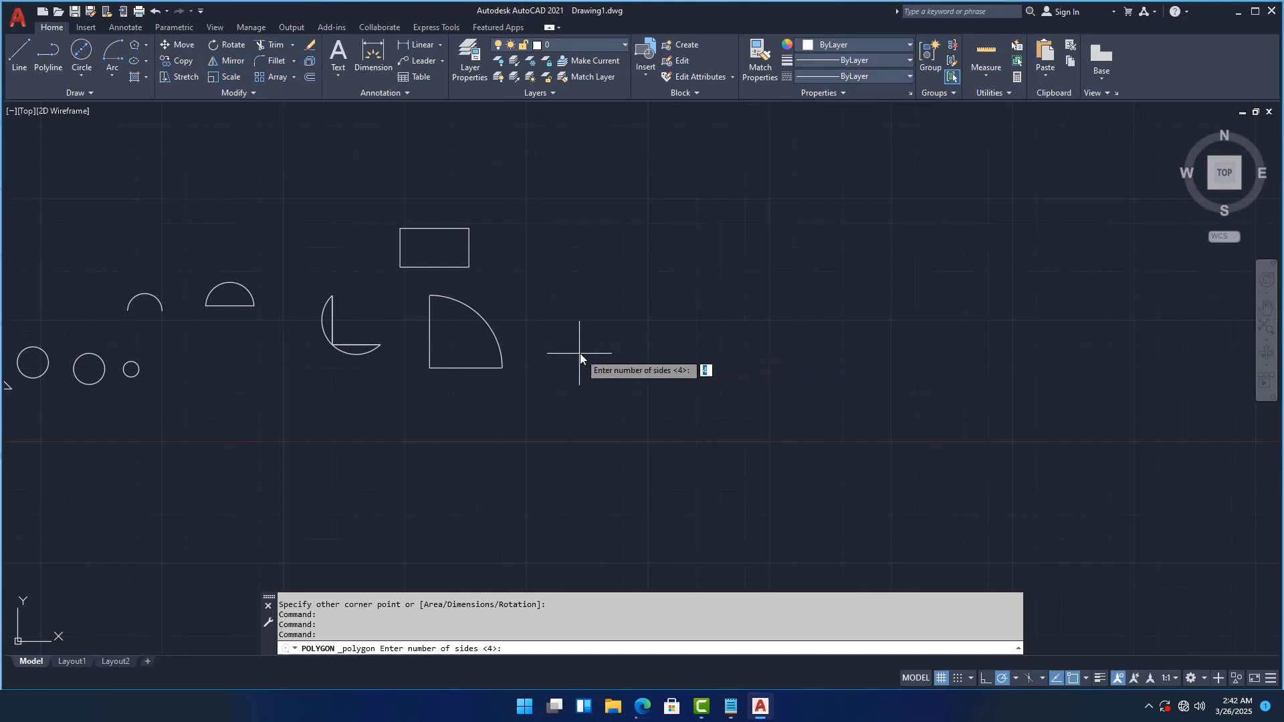
scroll(589, 361, "down", 4)
scroll(605, 367, "up", 4)
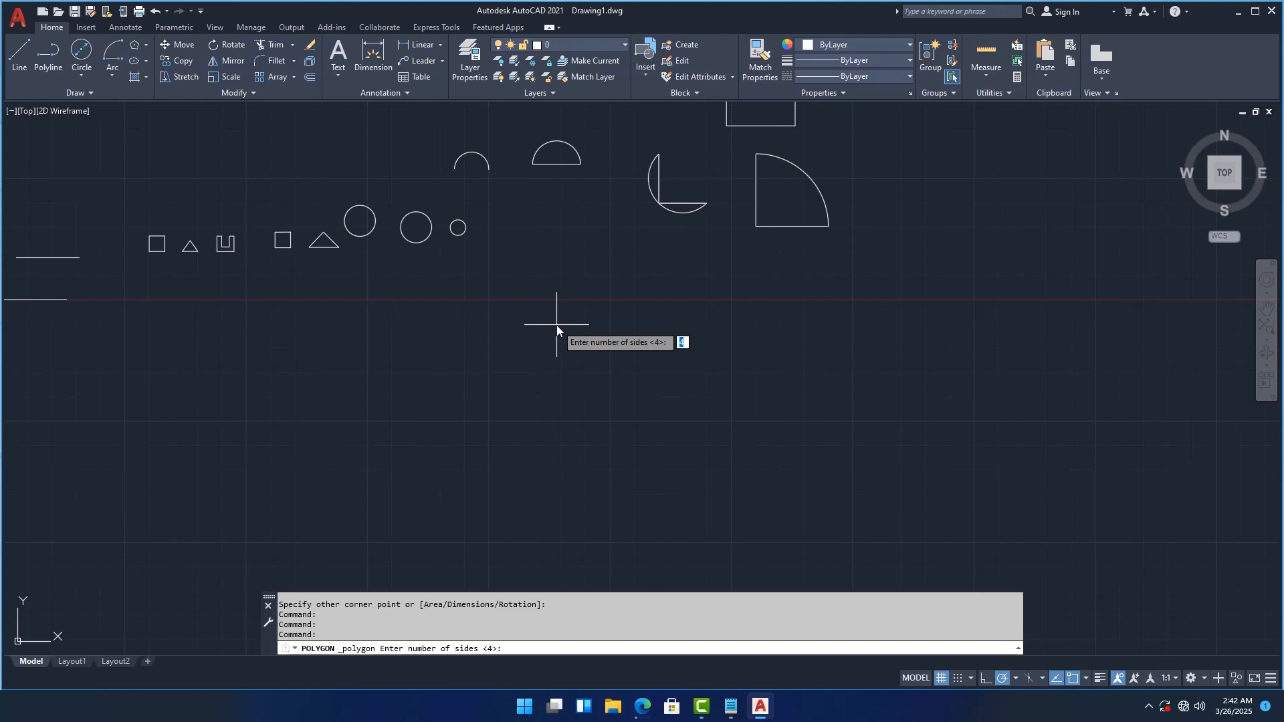
type("7")
key("Return")
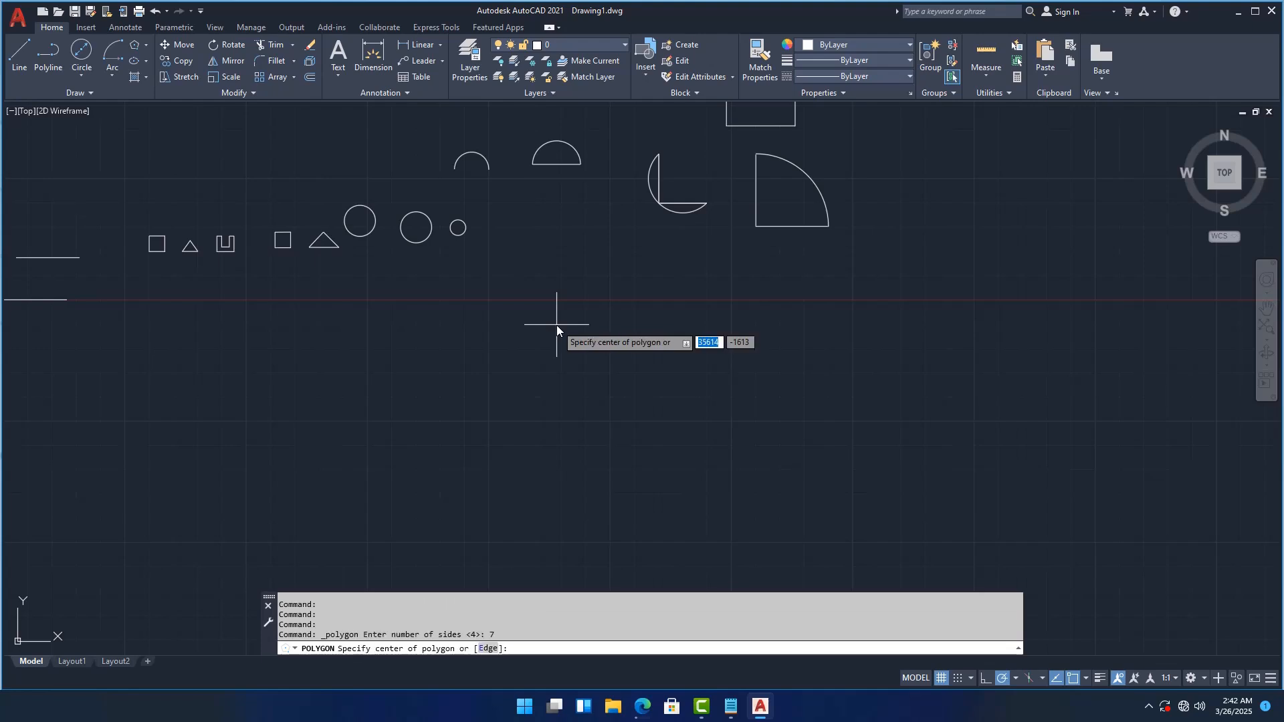
type("5000")
key("Return")
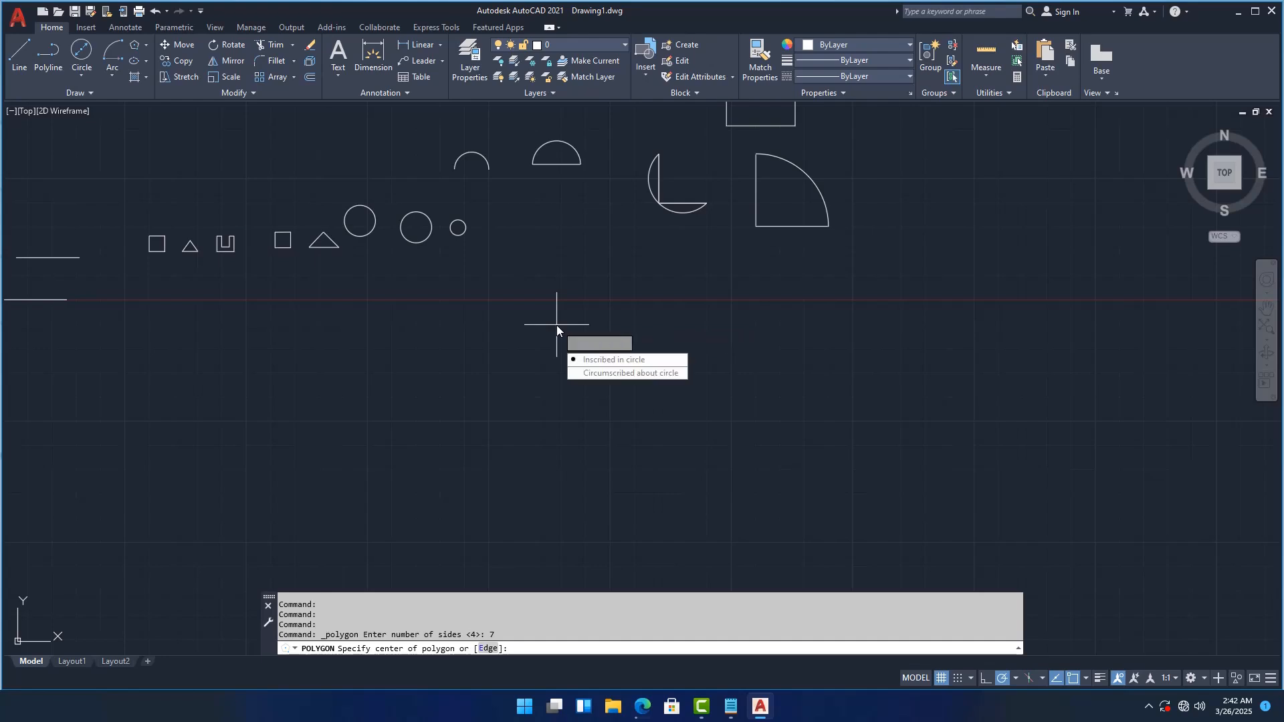
left_click(601, 376)
scroll(559, 325, "down", 5)
scroll(633, 278, "up", 2)
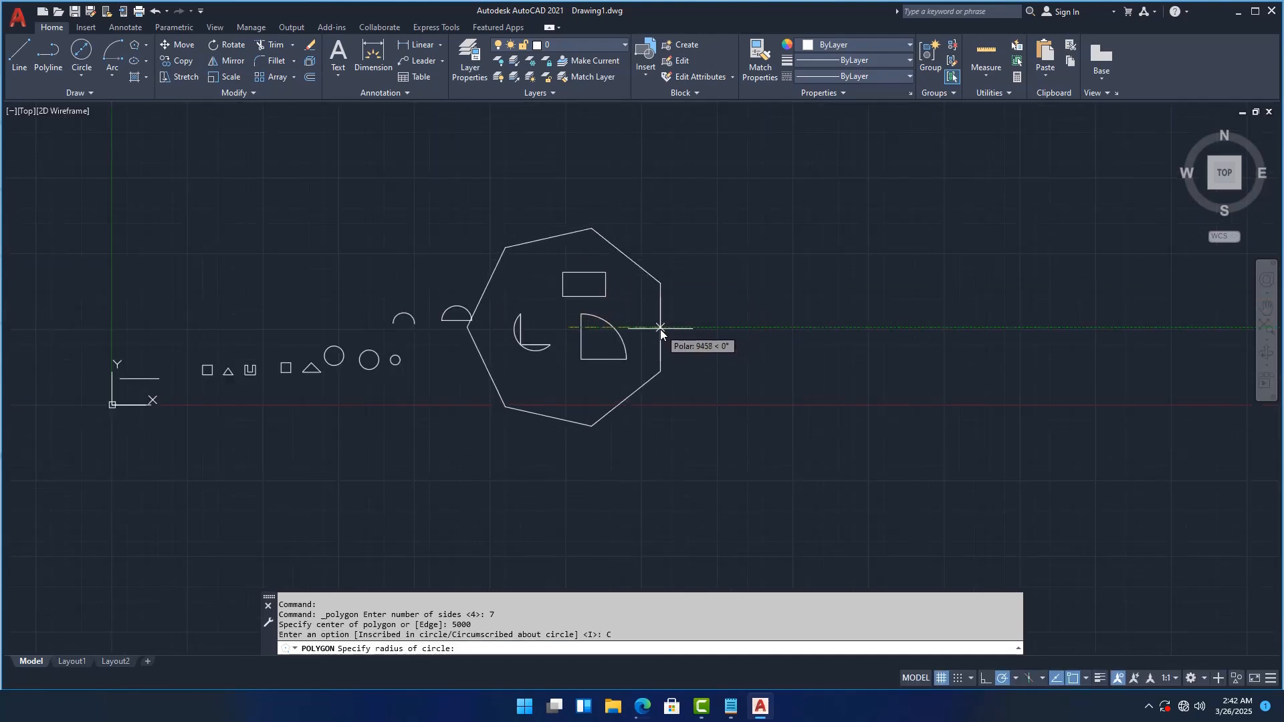
key("Escape")
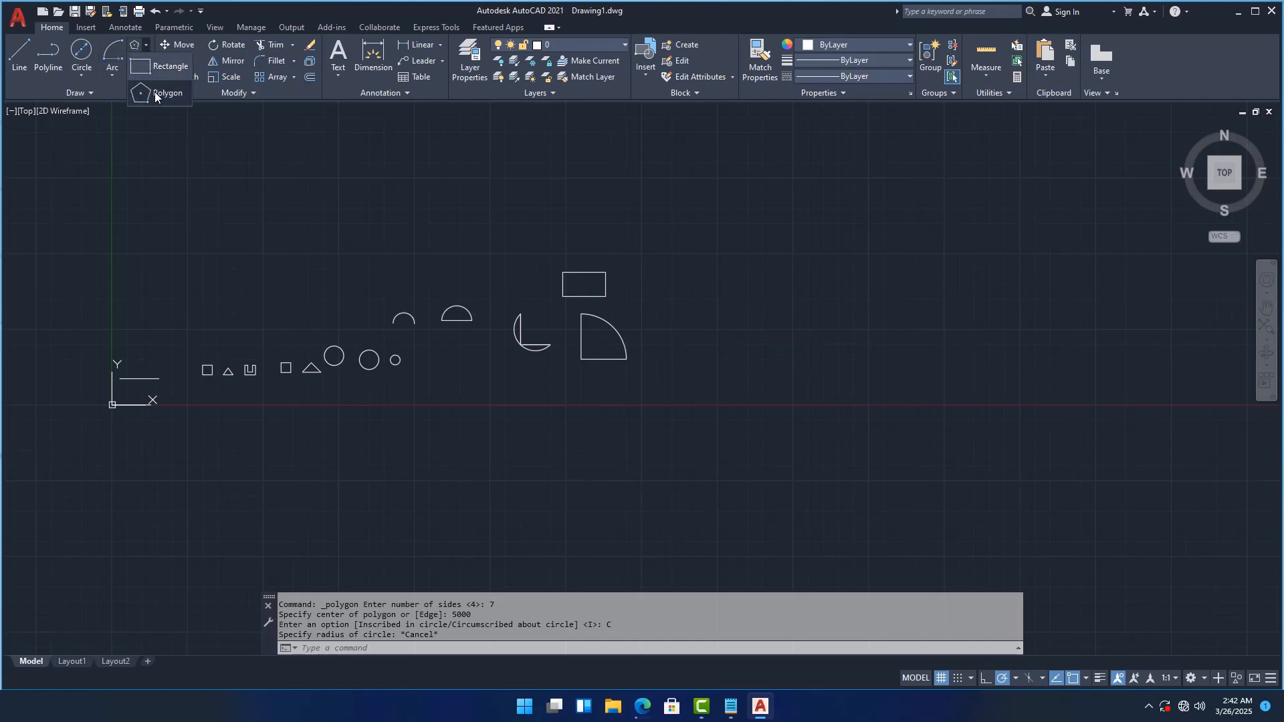
left_click(155, 94)
scroll(885, 330, "up", 2)
scroll(886, 330, "up", 2)
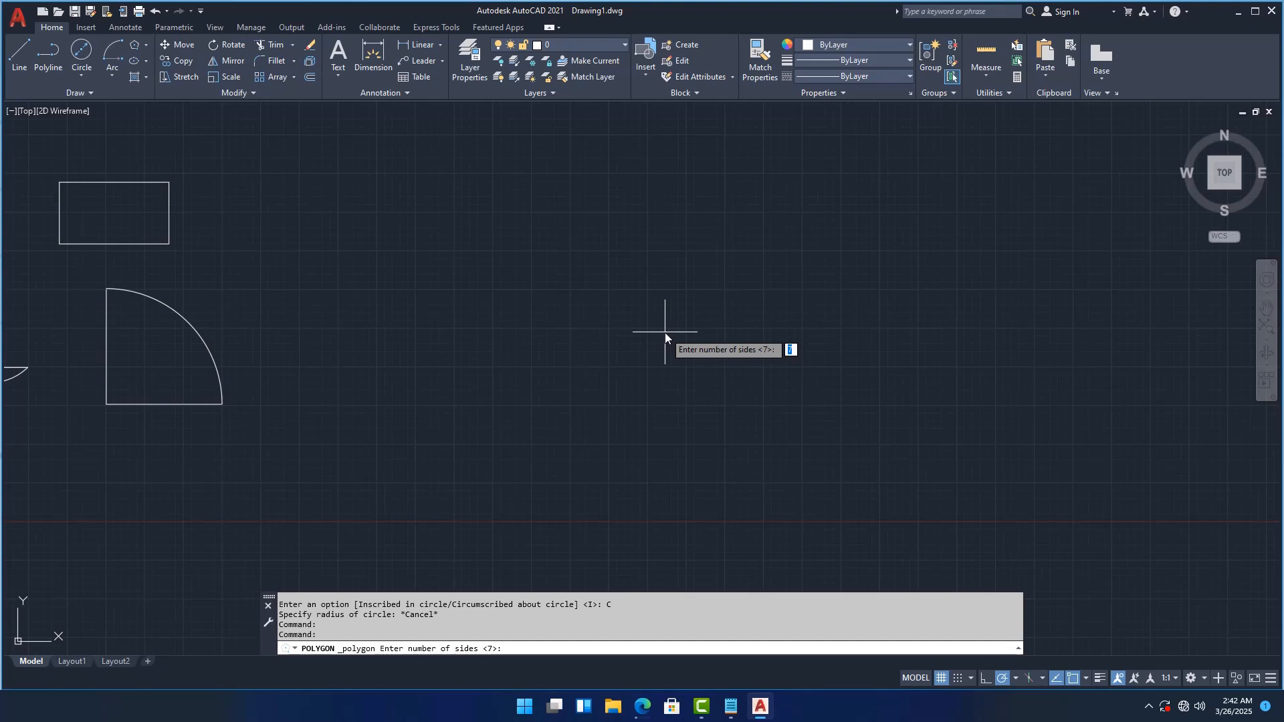
key("Return")
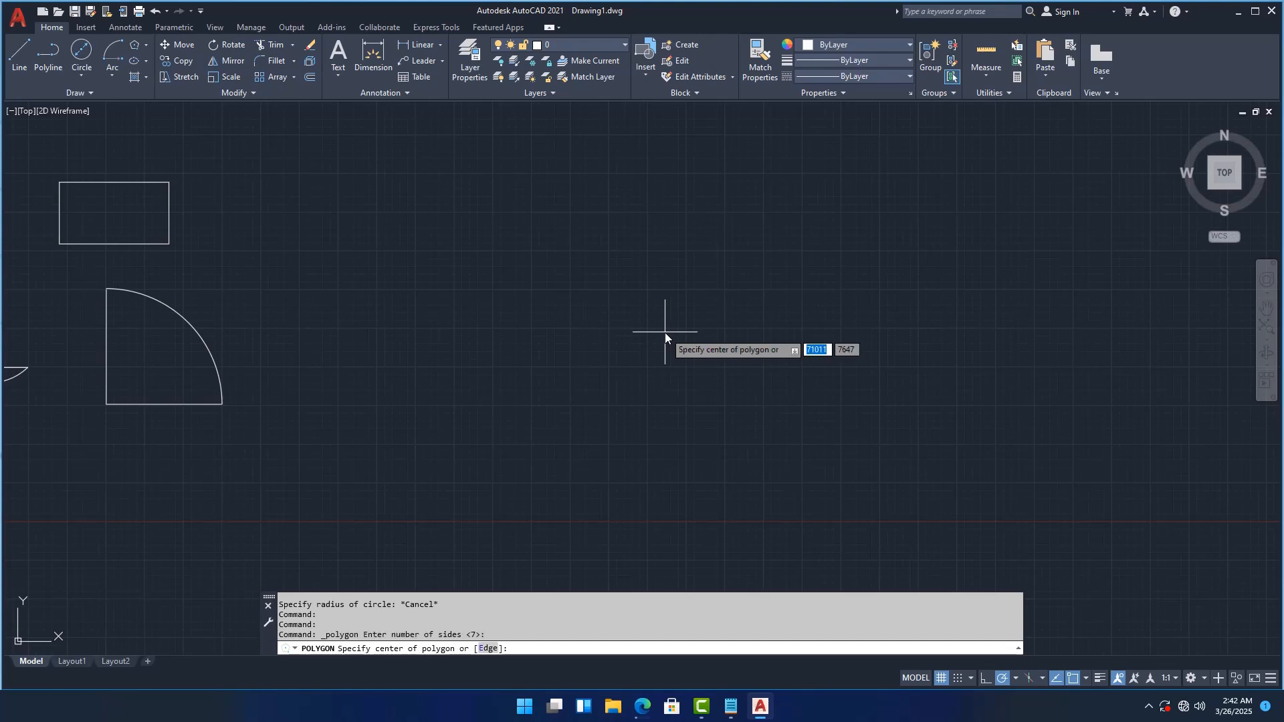
type("3000")
key("Return")
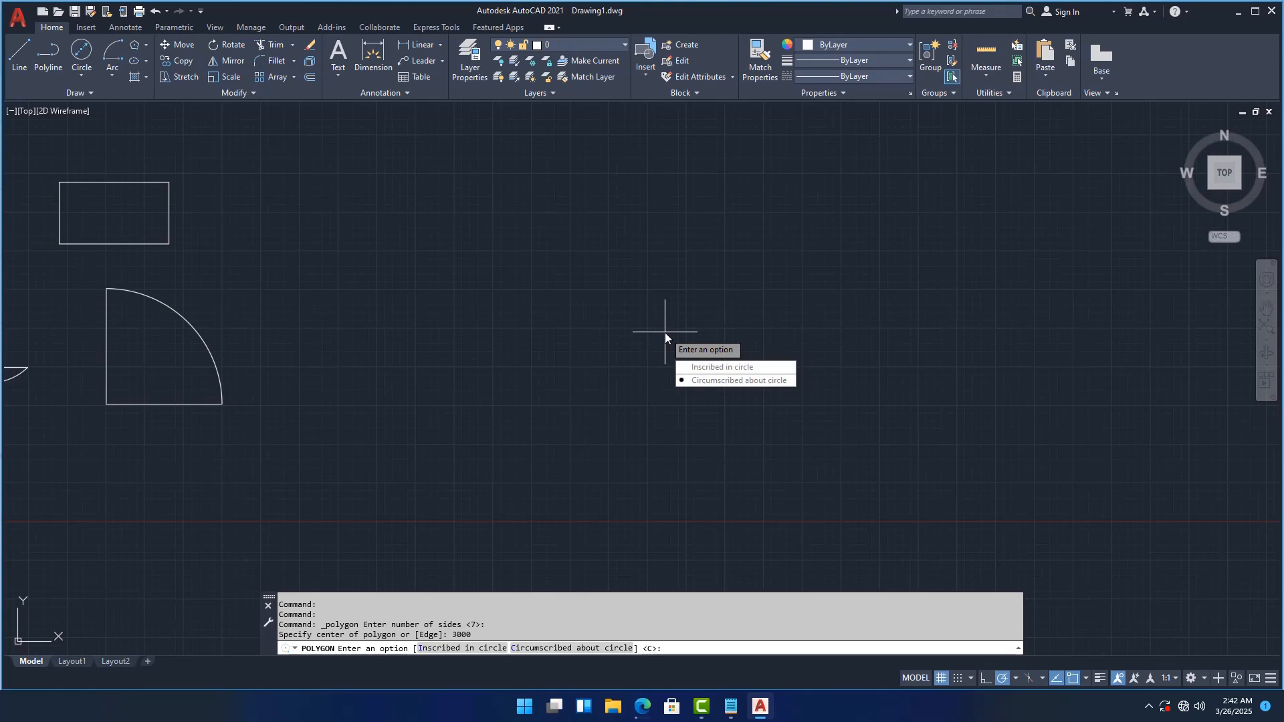
left_click(720, 380)
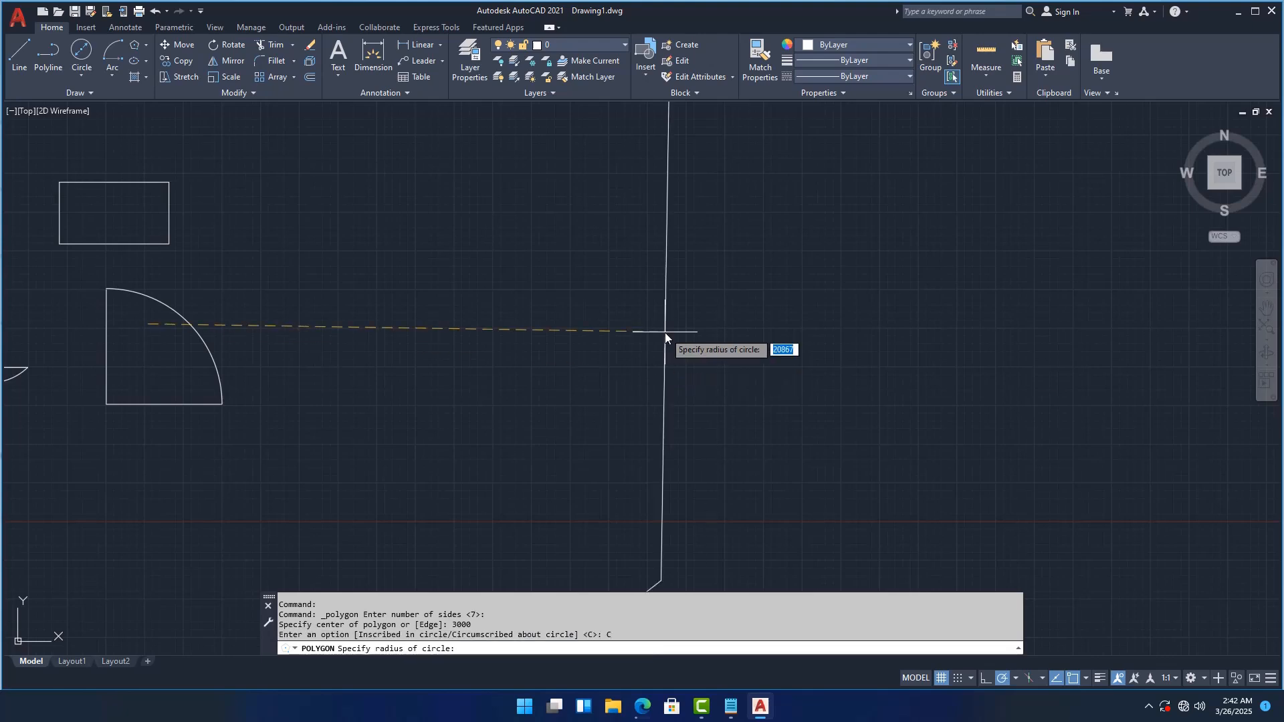
scroll(712, 319, "down", 4)
scroll(652, 321, "up", 3)
scroll(652, 320, "up", 2)
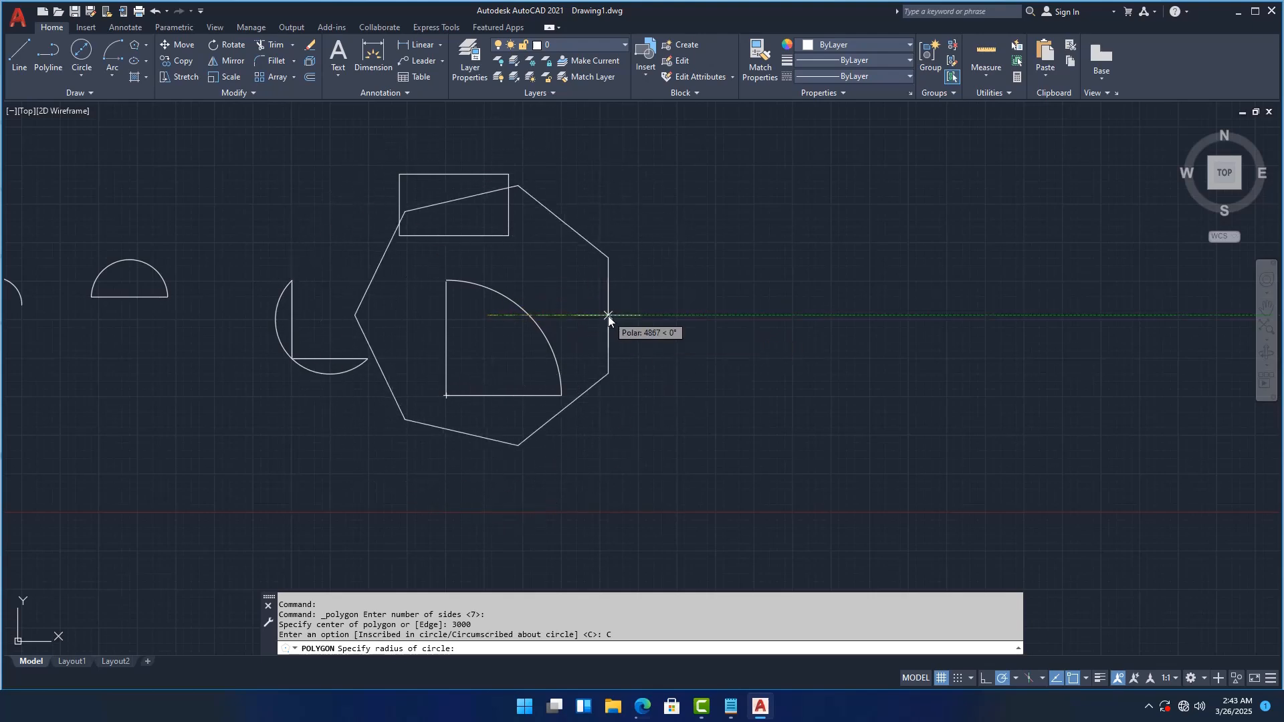
key("Escape")
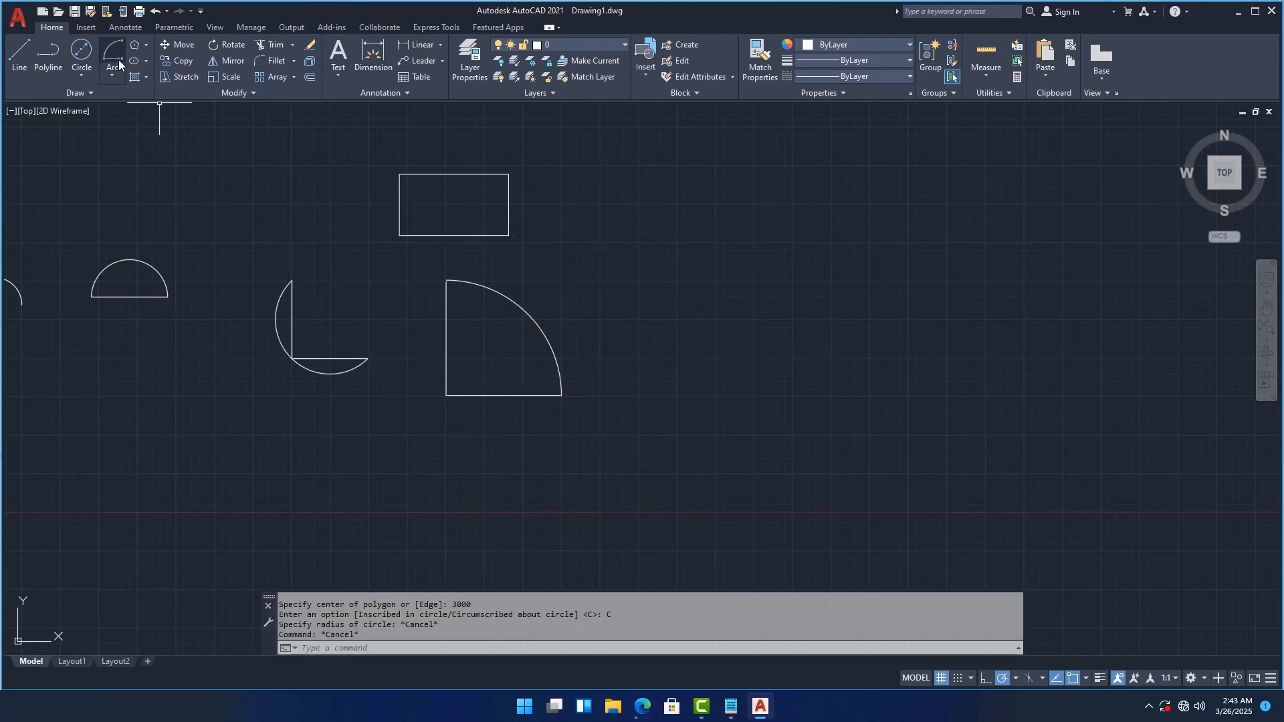
- Draw a seven-sided polygon in the empty area right of the quarter circle, circumscribed about a circle with radius 1000
scroll(352, 254, "down", 5)
scroll(359, 167, "up", 1)
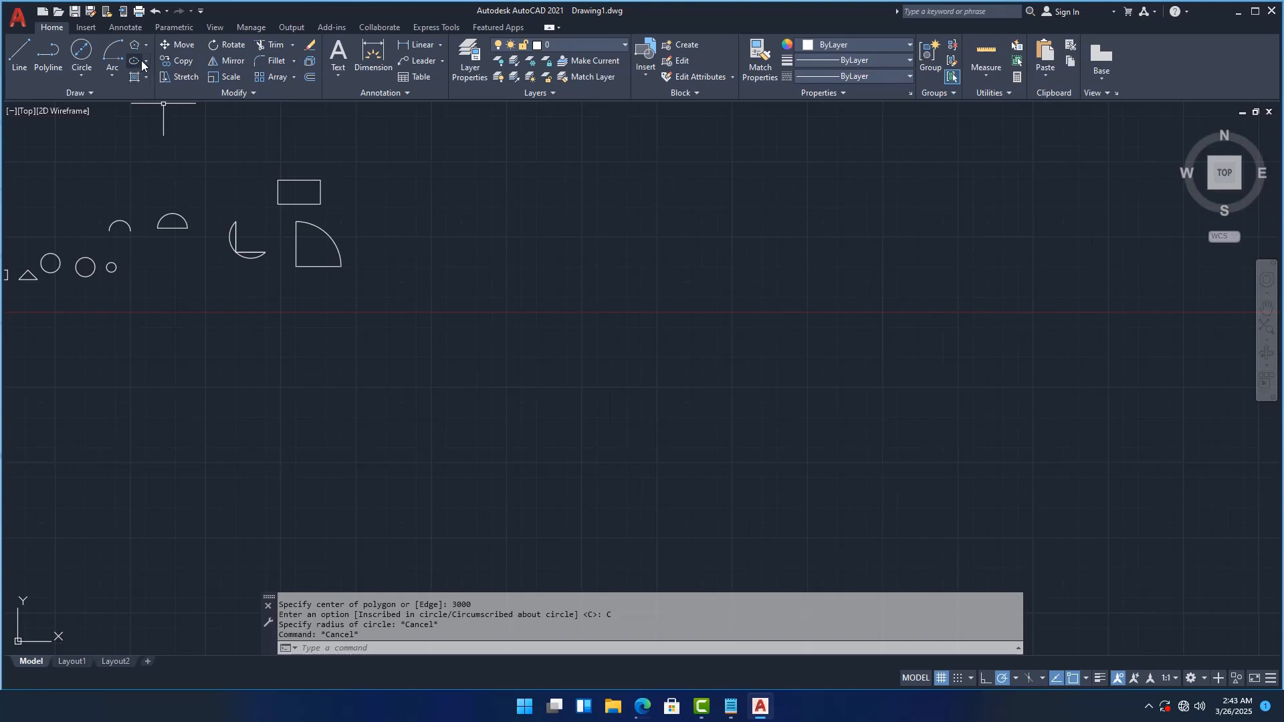
left_click(134, 44)
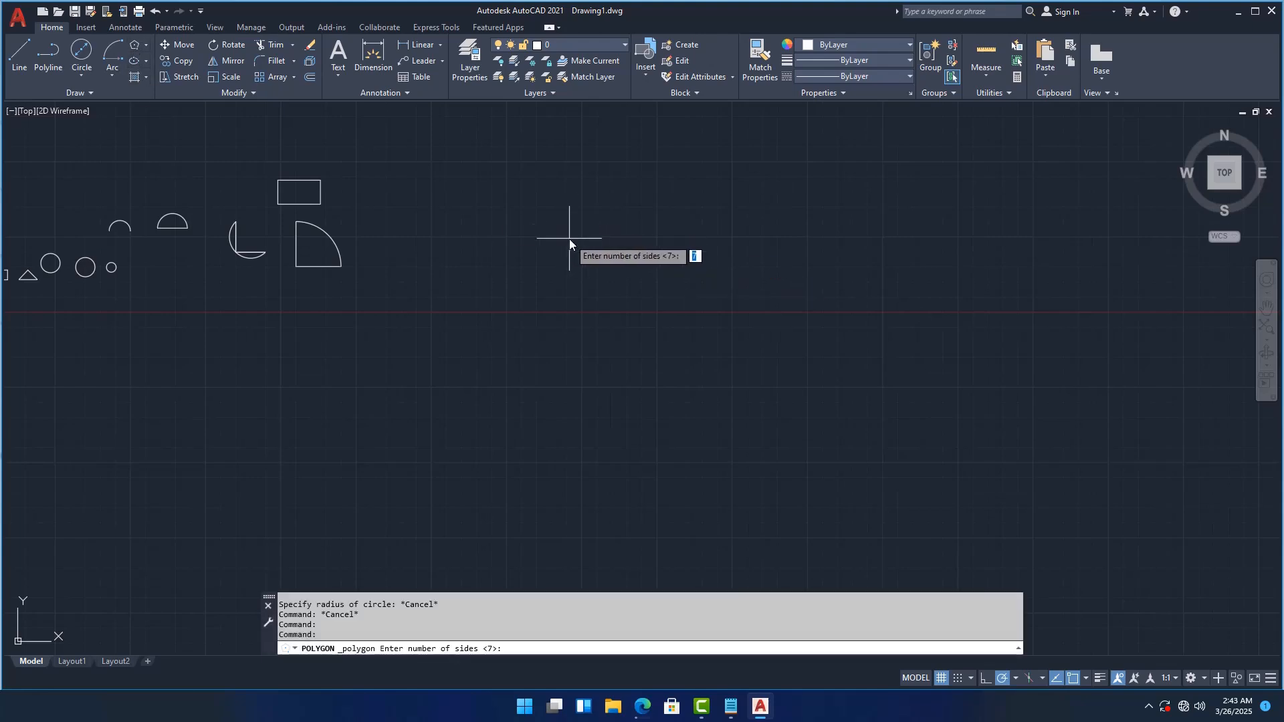
key("Return")
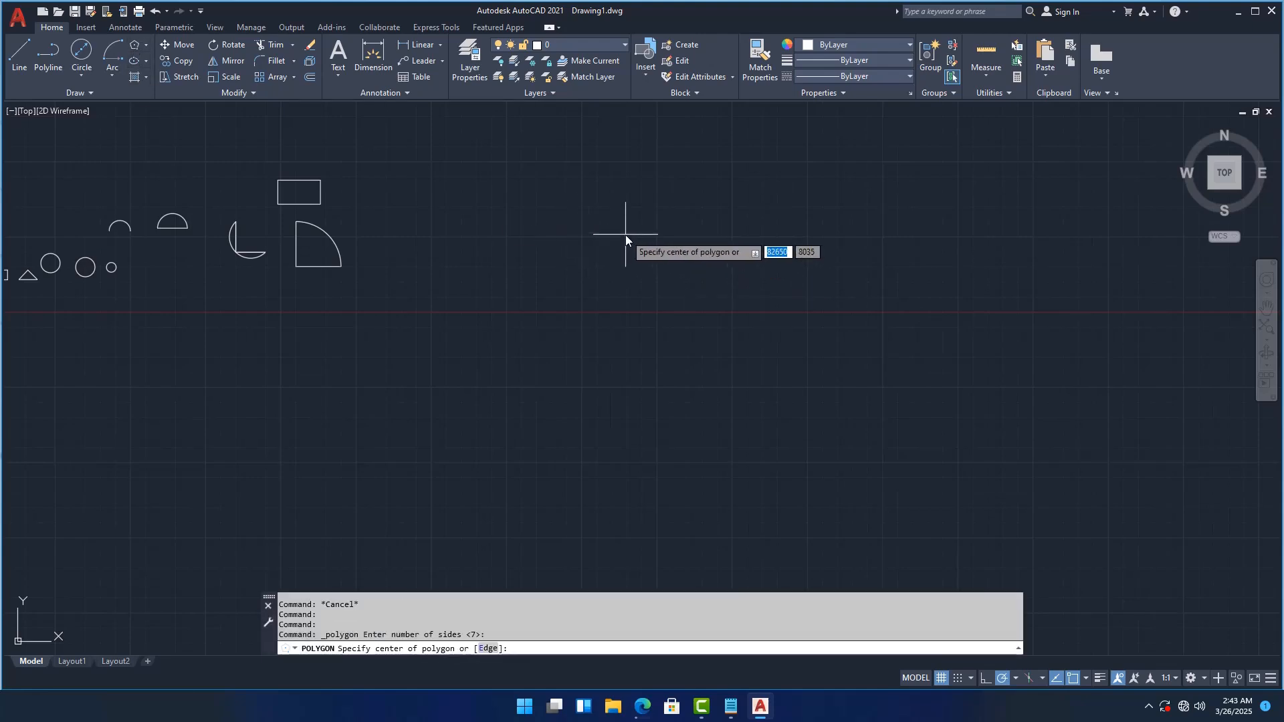
left_click(625, 235)
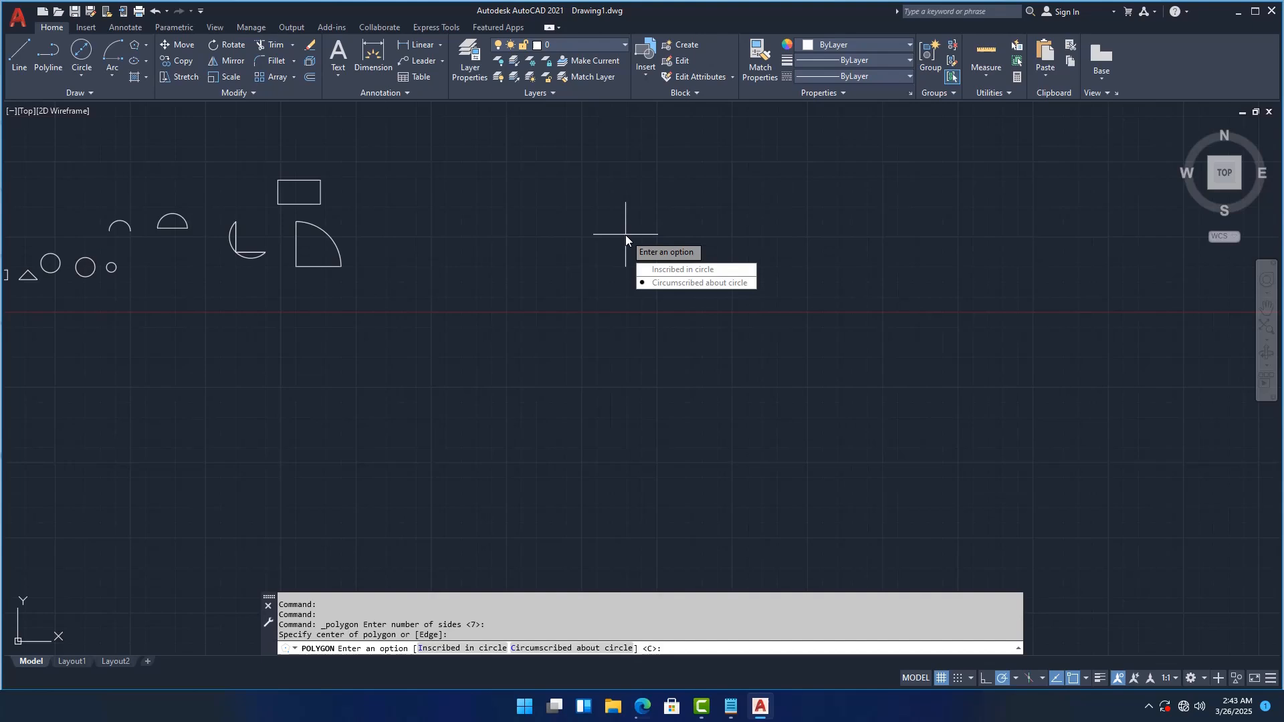
left_click(684, 286)
scroll(651, 215, "up", 2)
scroll(651, 214, "up", 2)
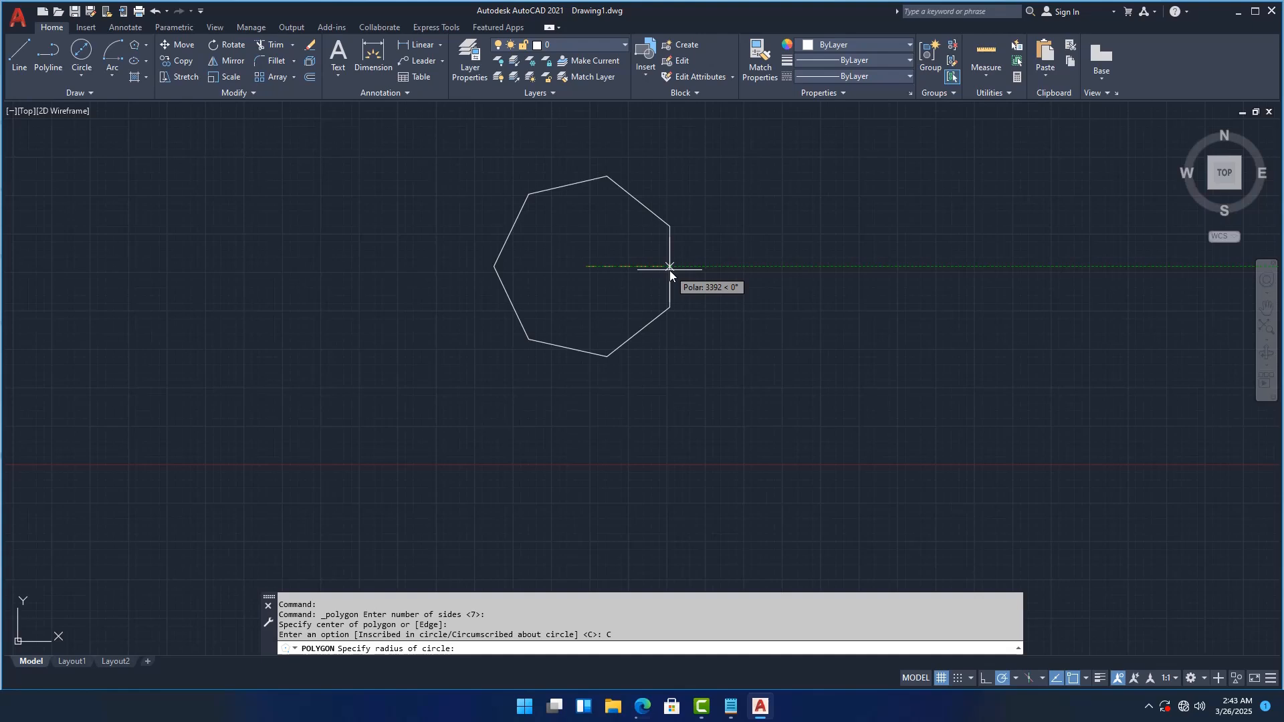
type("1")
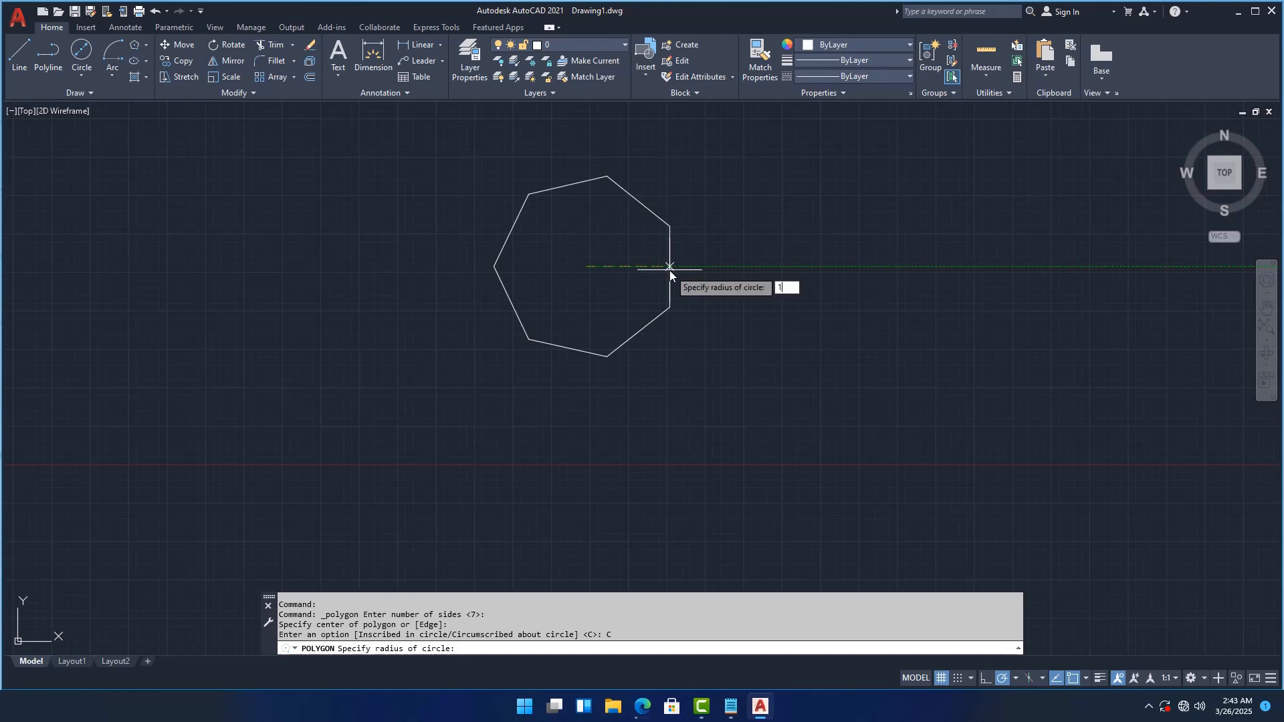
type("000")
key("Return")
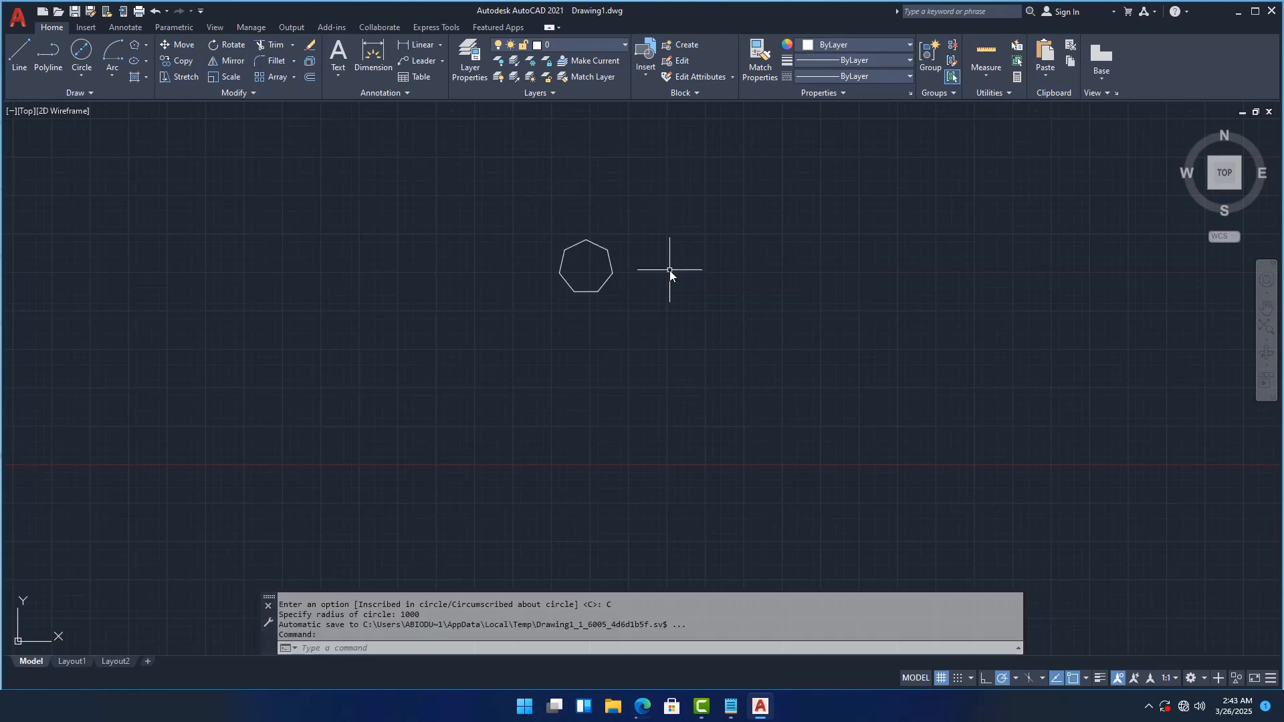
- Draw a five-sided polygon below and left of the heptagon, circumscribed about a circle with a radius of about 1000
scroll(600, 225, "down", 2)
scroll(588, 241, "up", 5)
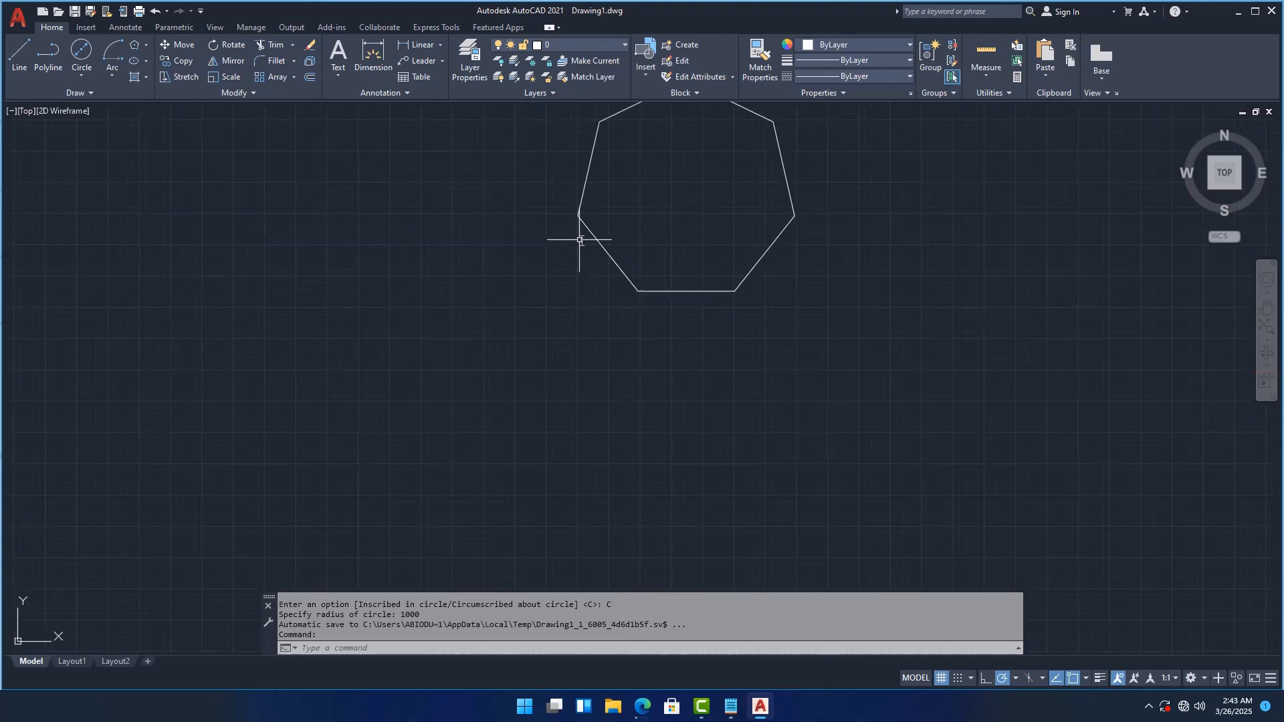
scroll(717, 267, "down", 3)
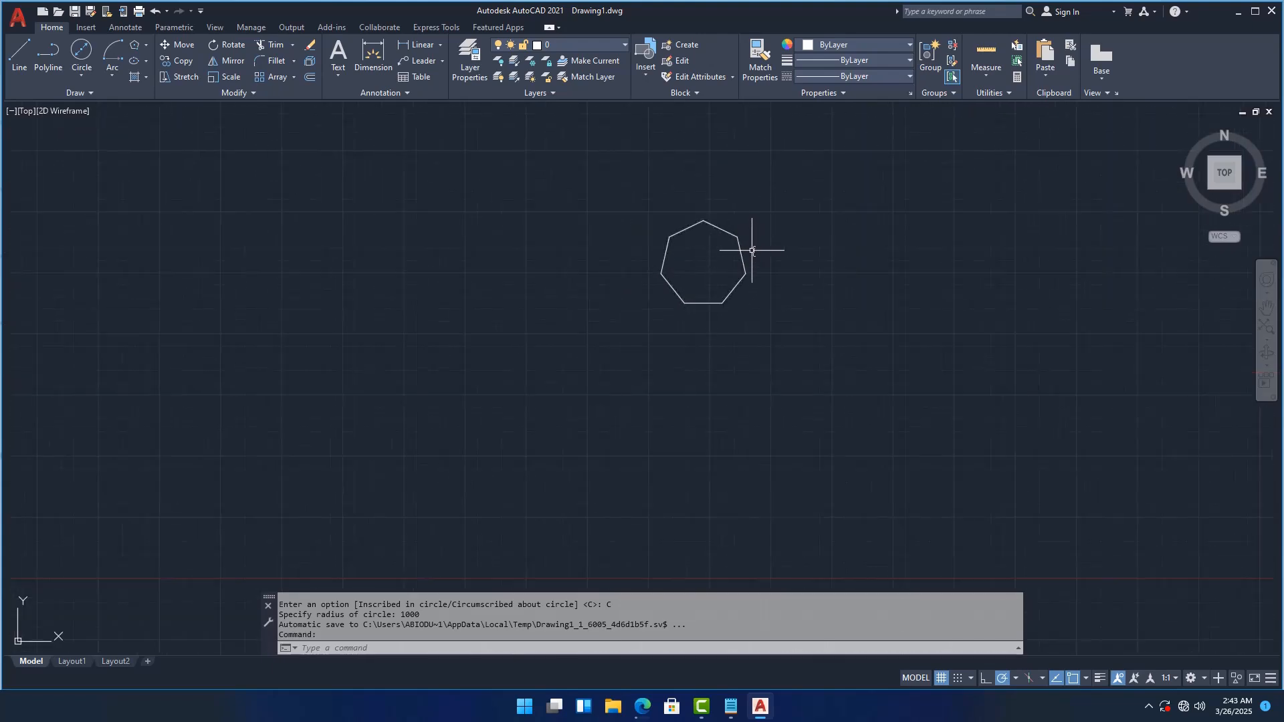
scroll(638, 255, "up", 2)
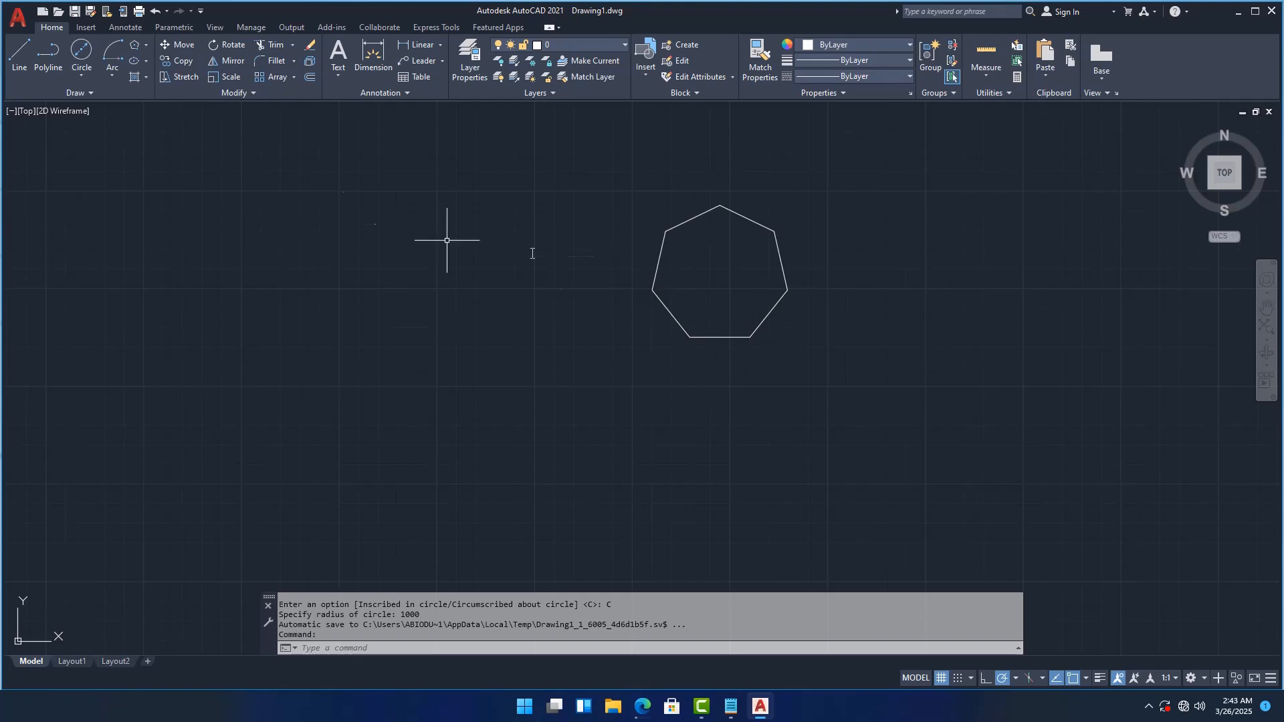
left_click(136, 46)
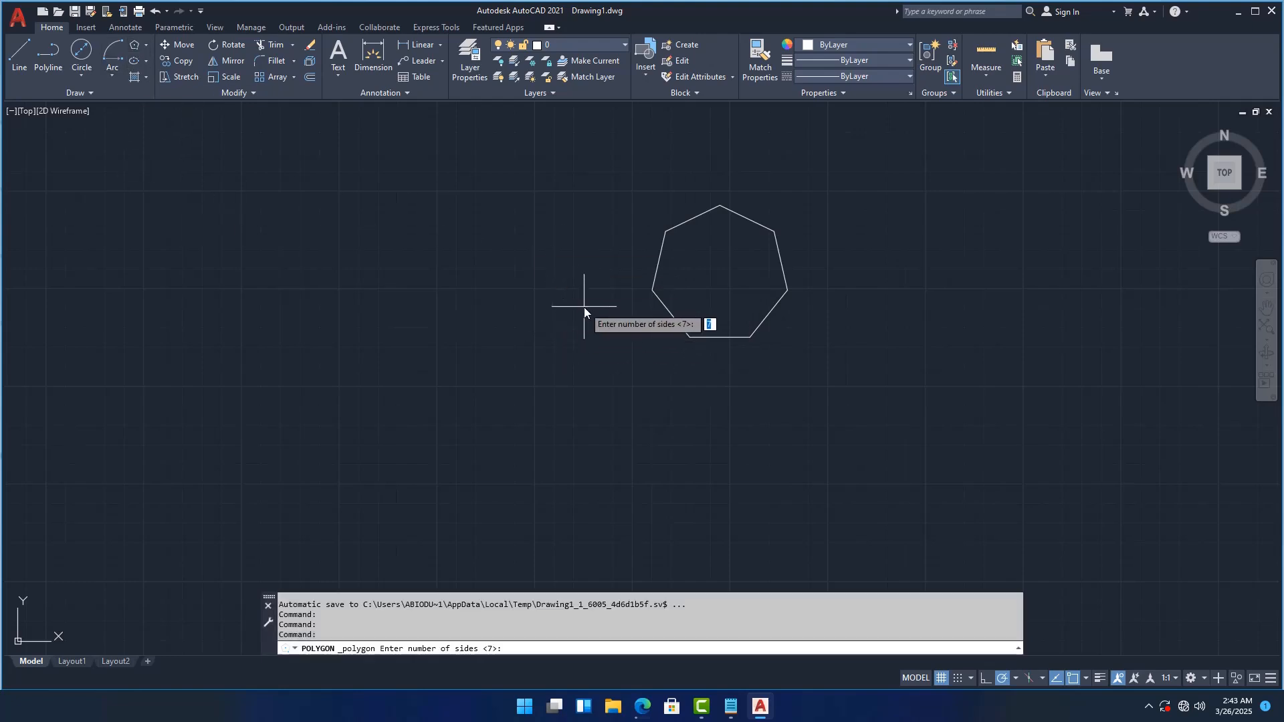
type("5")
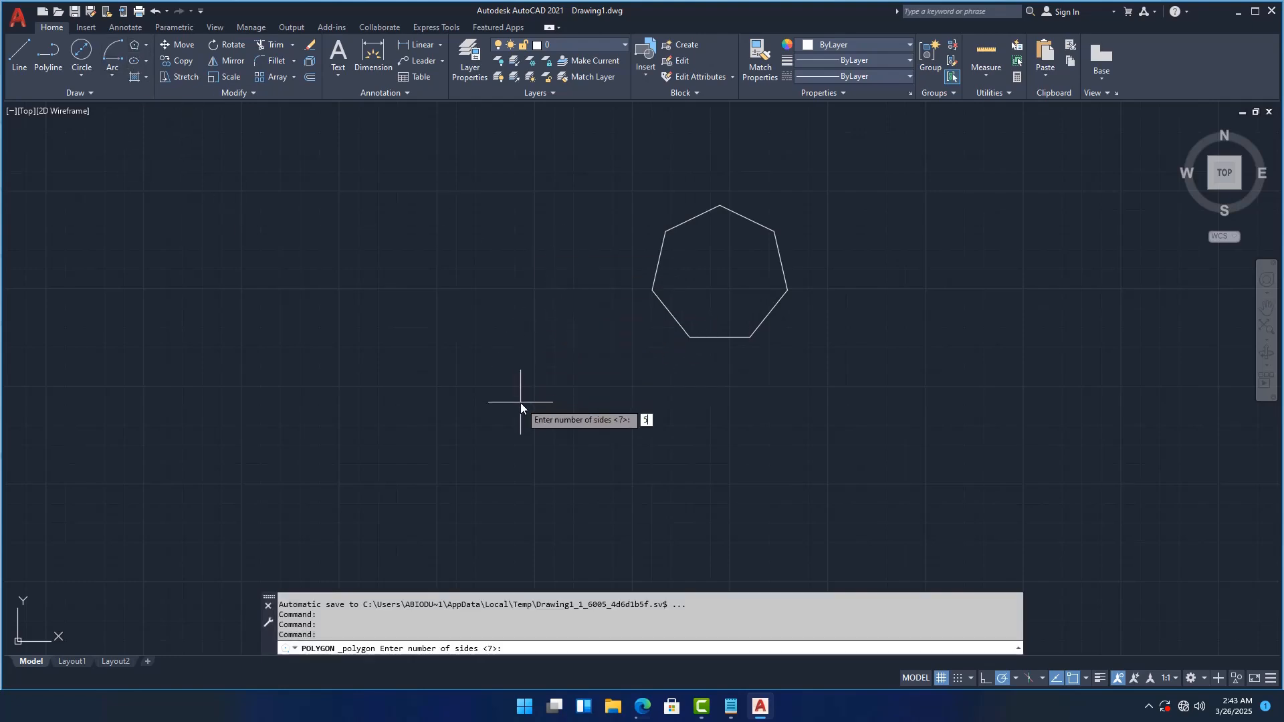
key("Return")
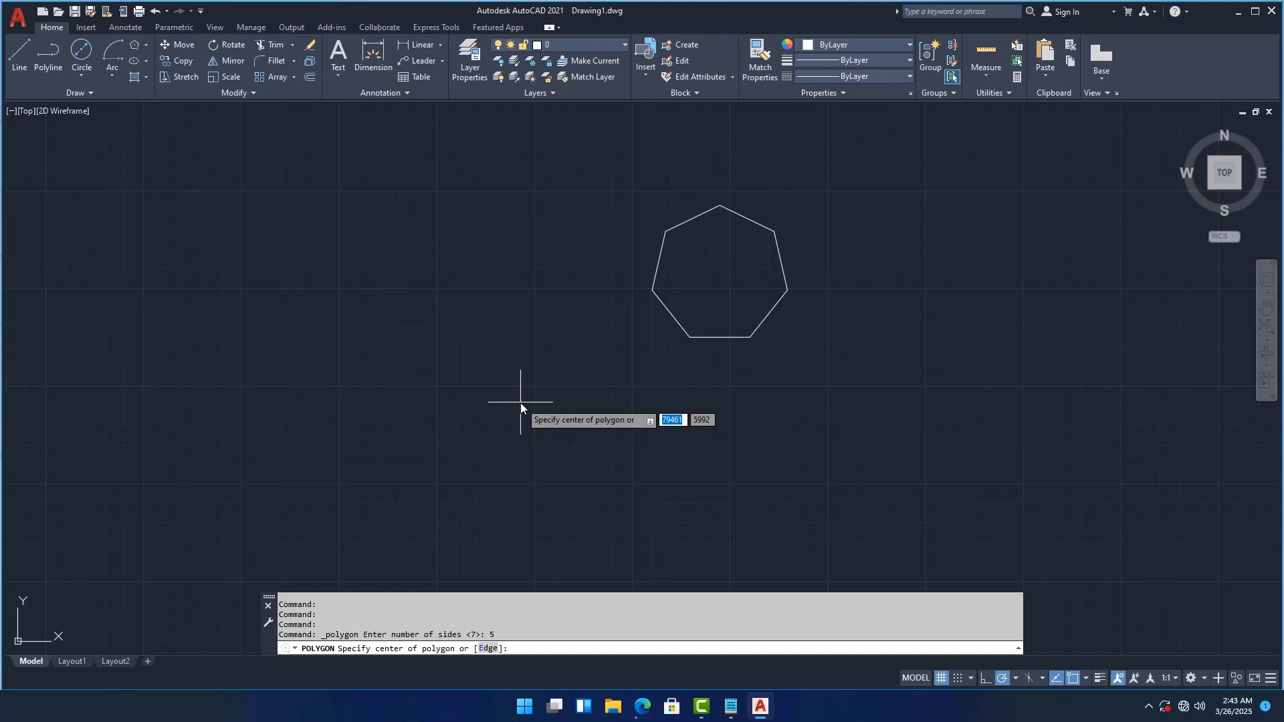
left_click(520, 403)
left_click(575, 453)
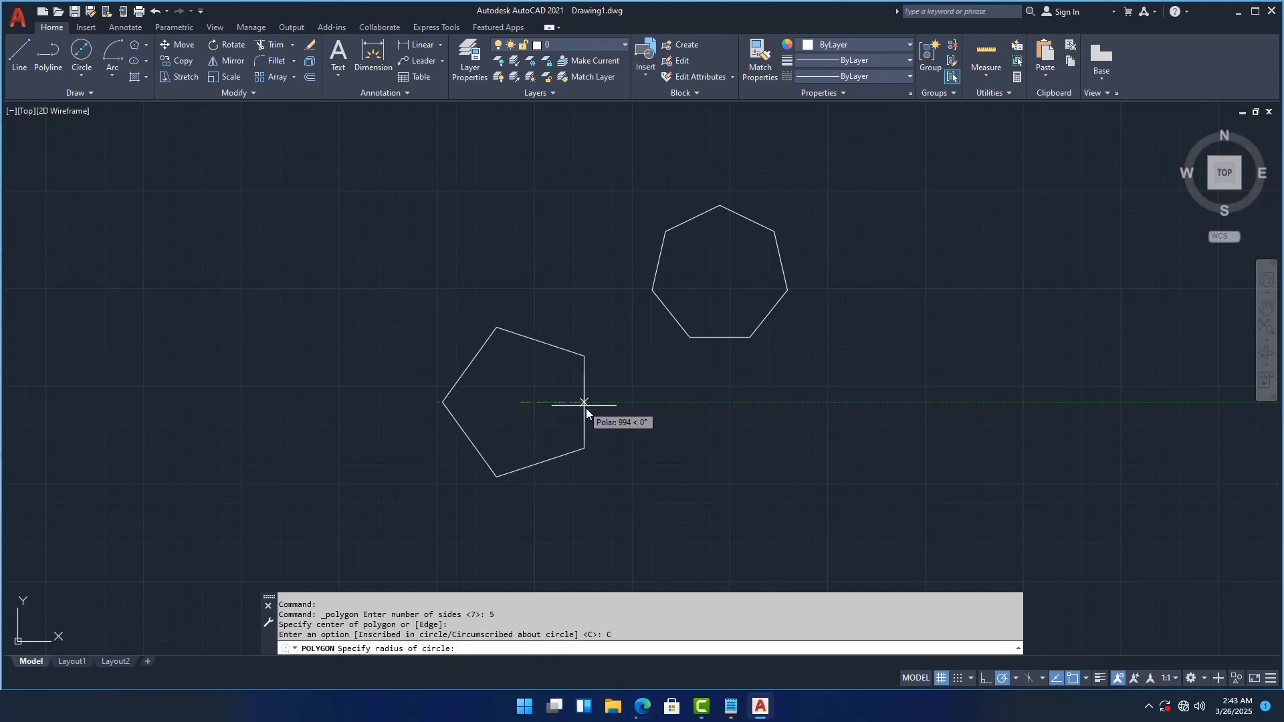
left_click(587, 404)
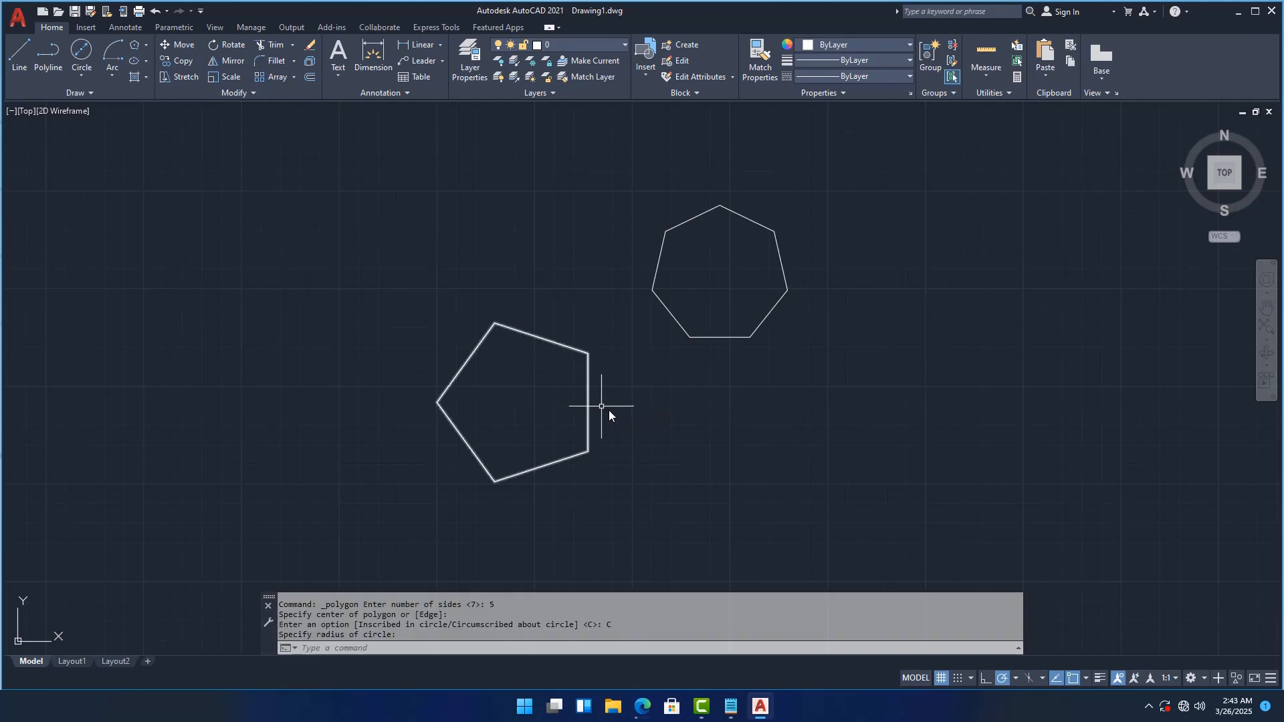
scroll(533, 354, "up", 2)
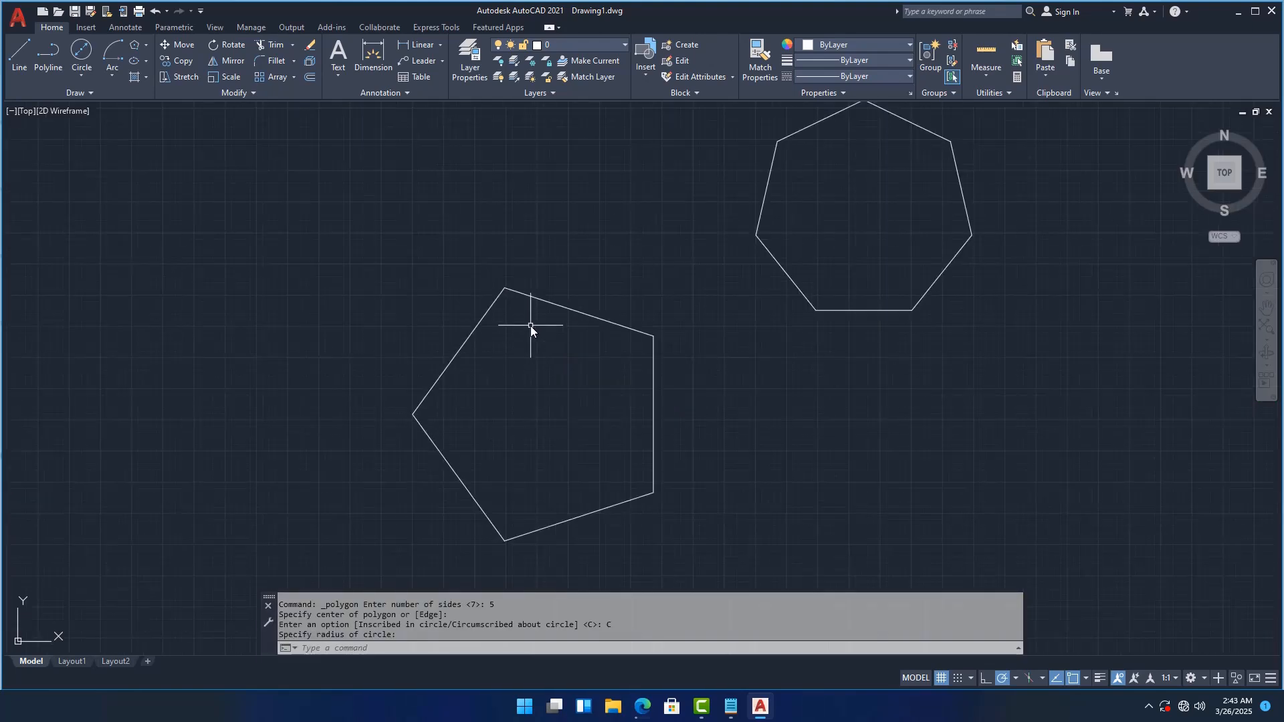
scroll(538, 318, "down", 4)
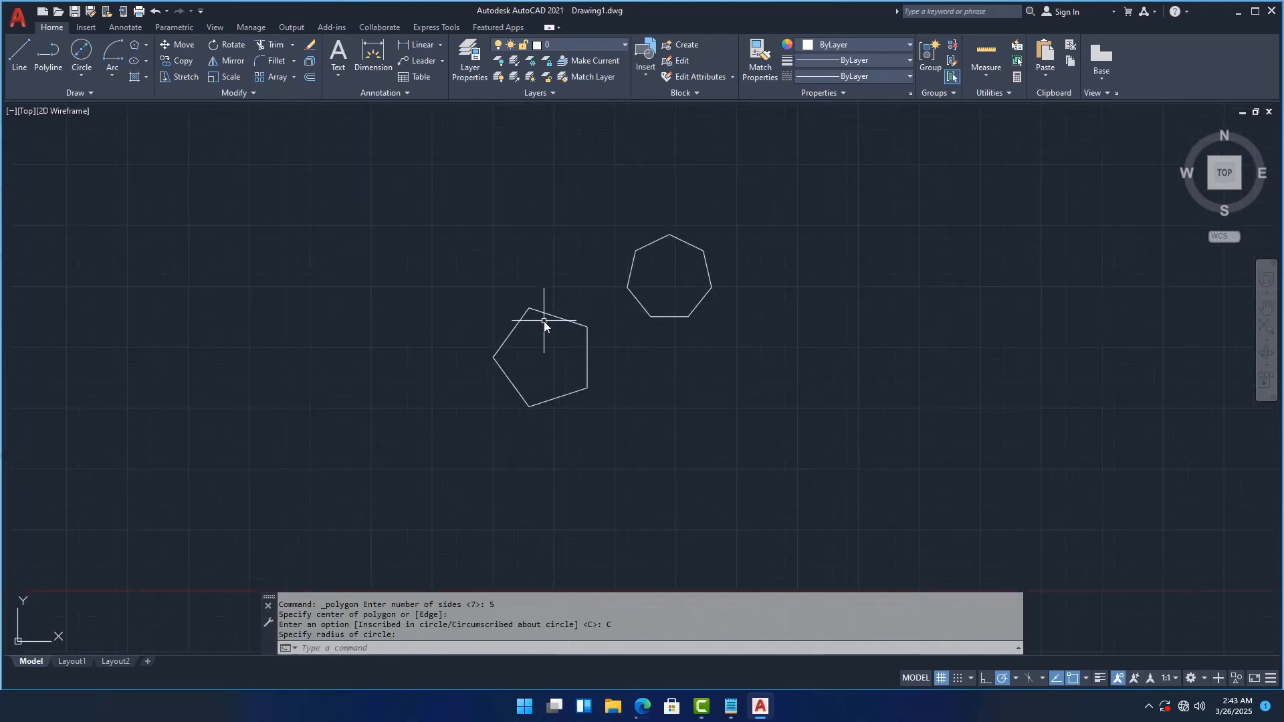
scroll(544, 321, "up", 2)
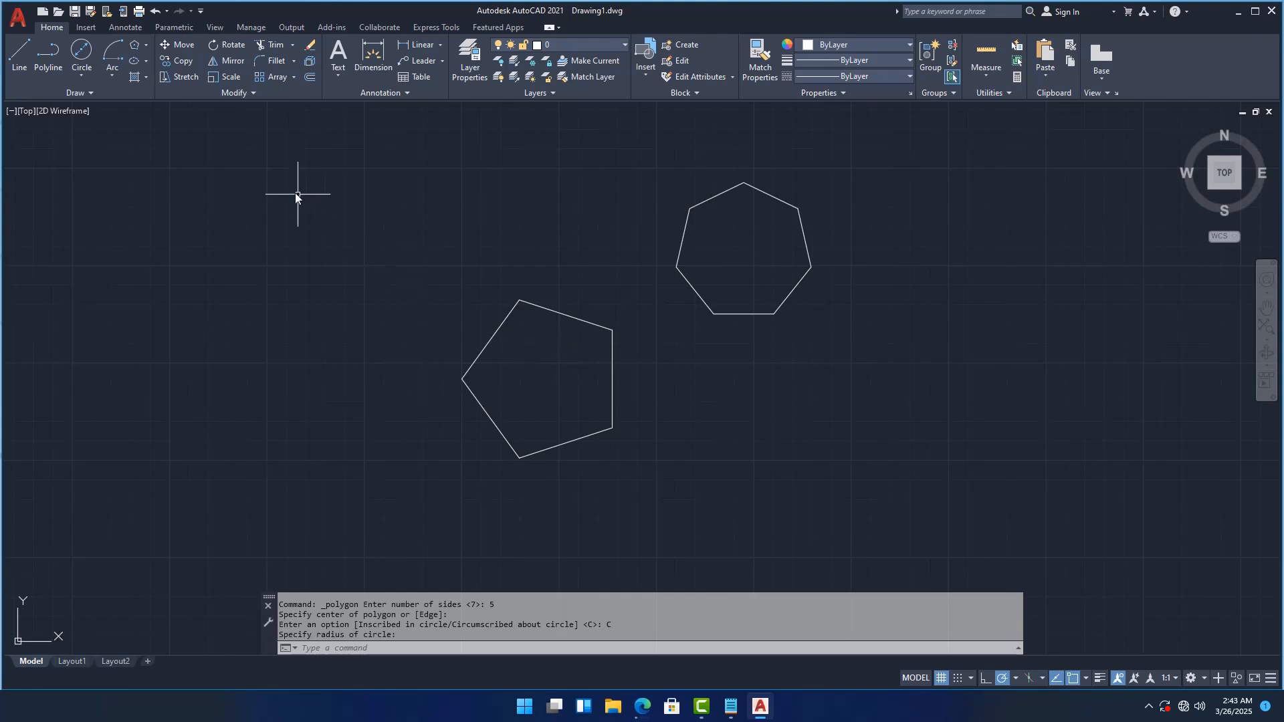
left_click(144, 62)
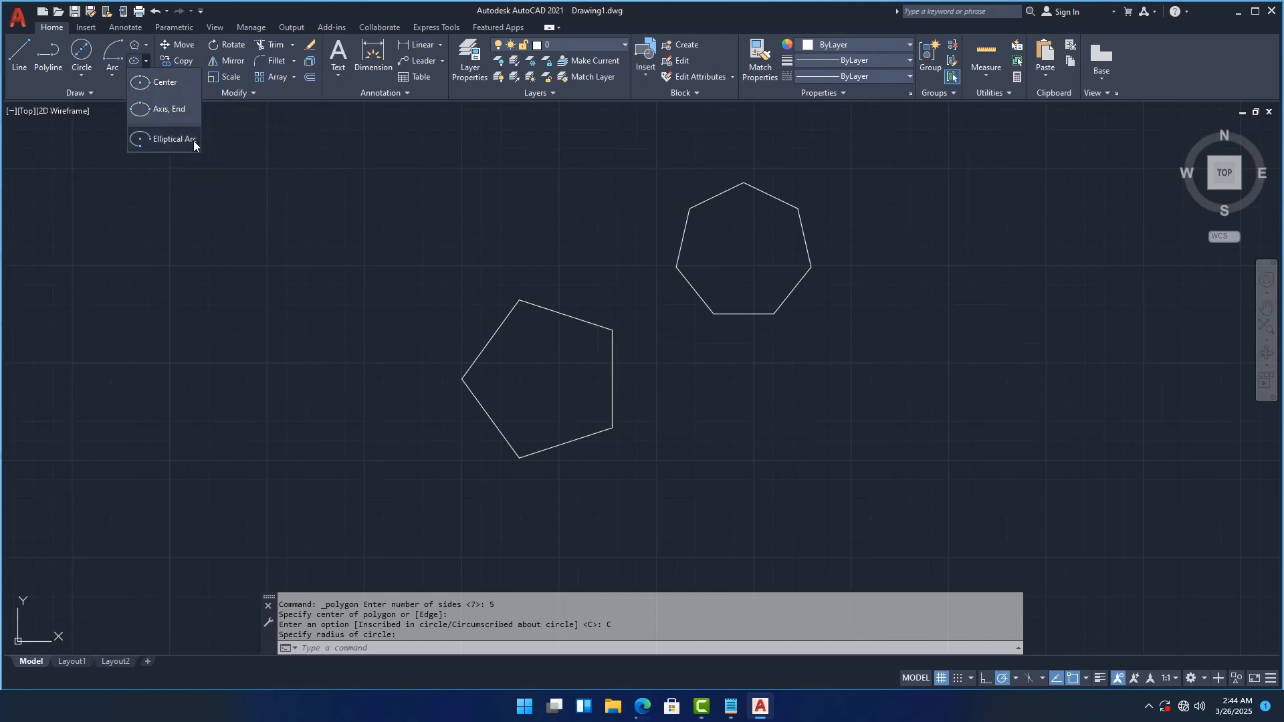
left_click(110, 76)
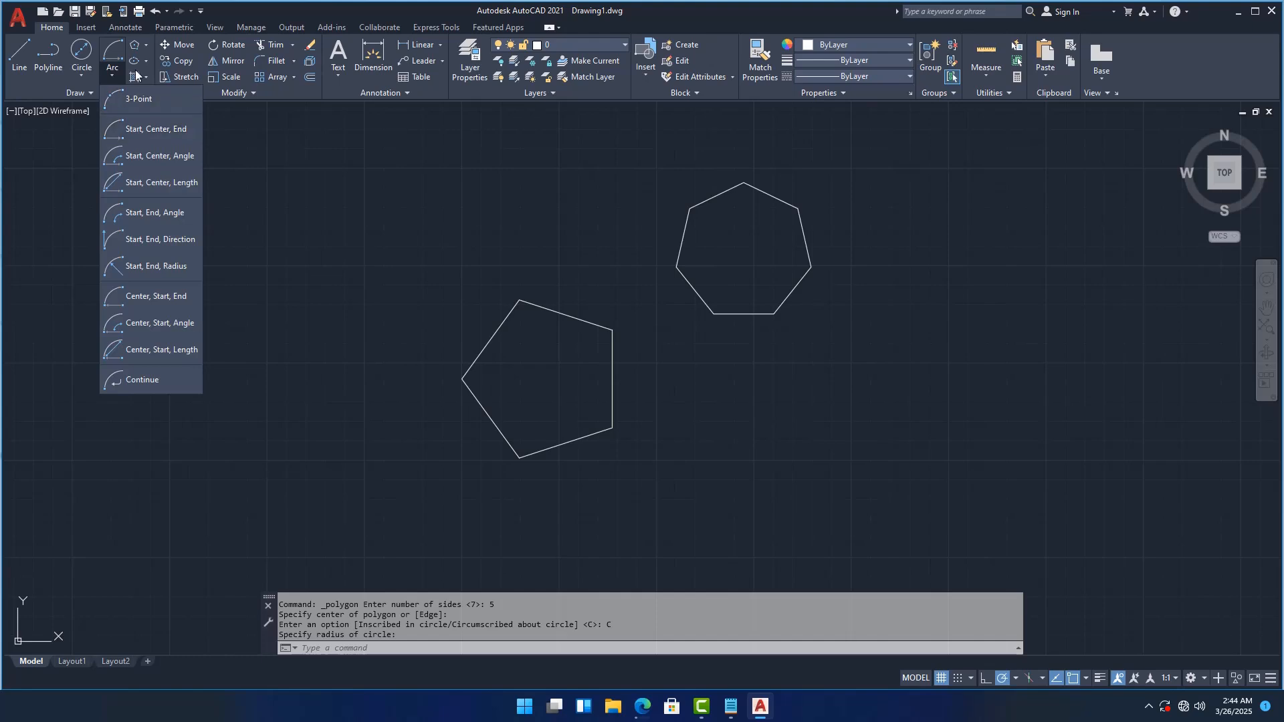
left_click(144, 78)
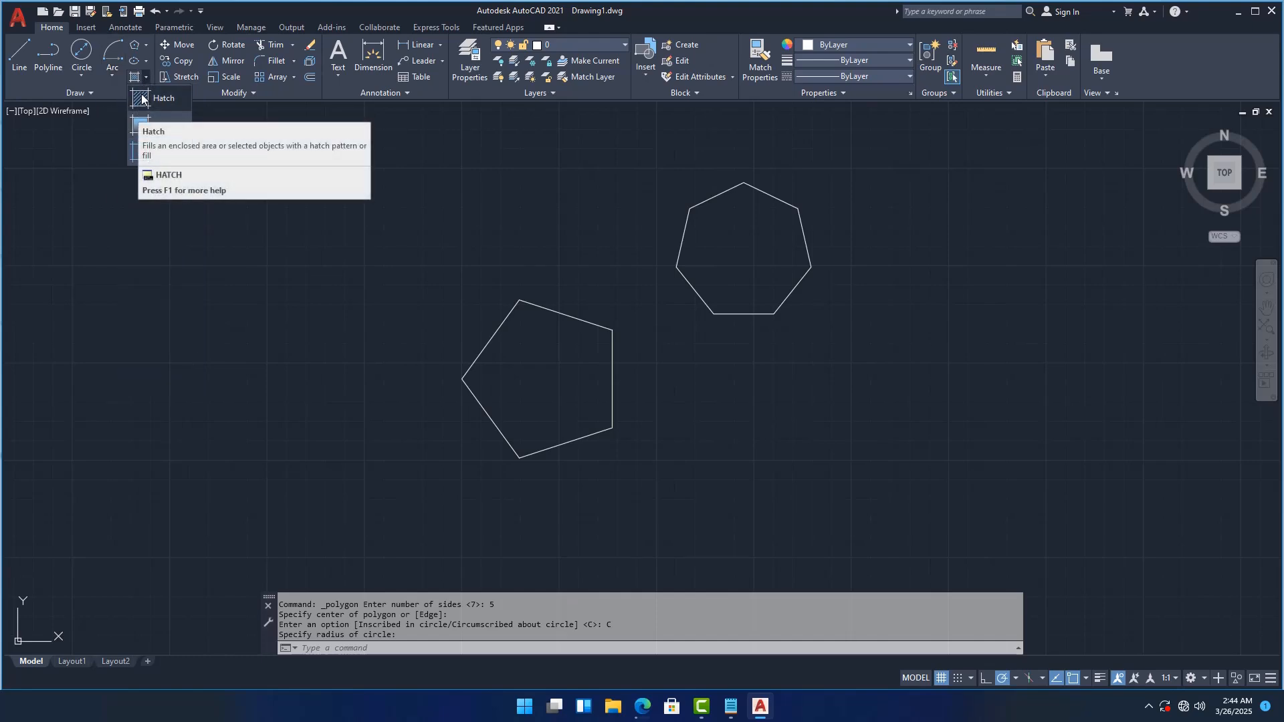
- Hatch the interior of the pentagon with the AR-CONC pattern and check its density up close
left_click(147, 78)
left_click(147, 78)
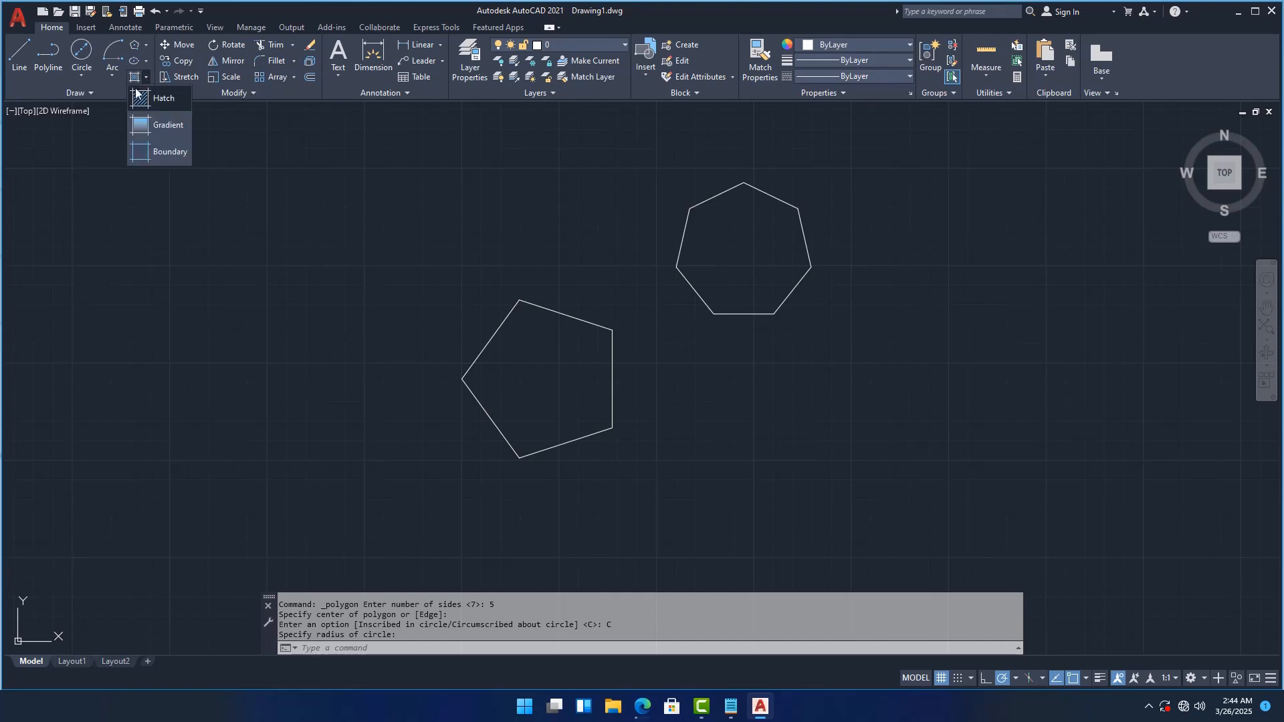
left_click(137, 97)
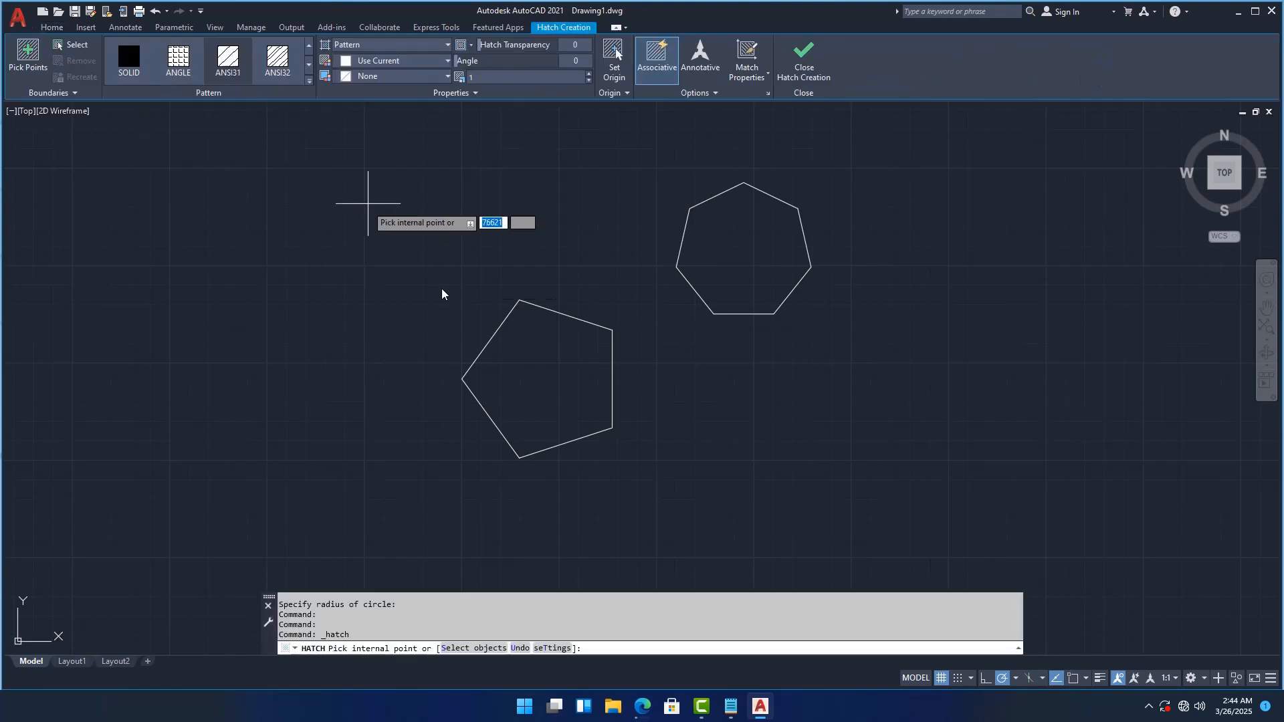
left_click(310, 83)
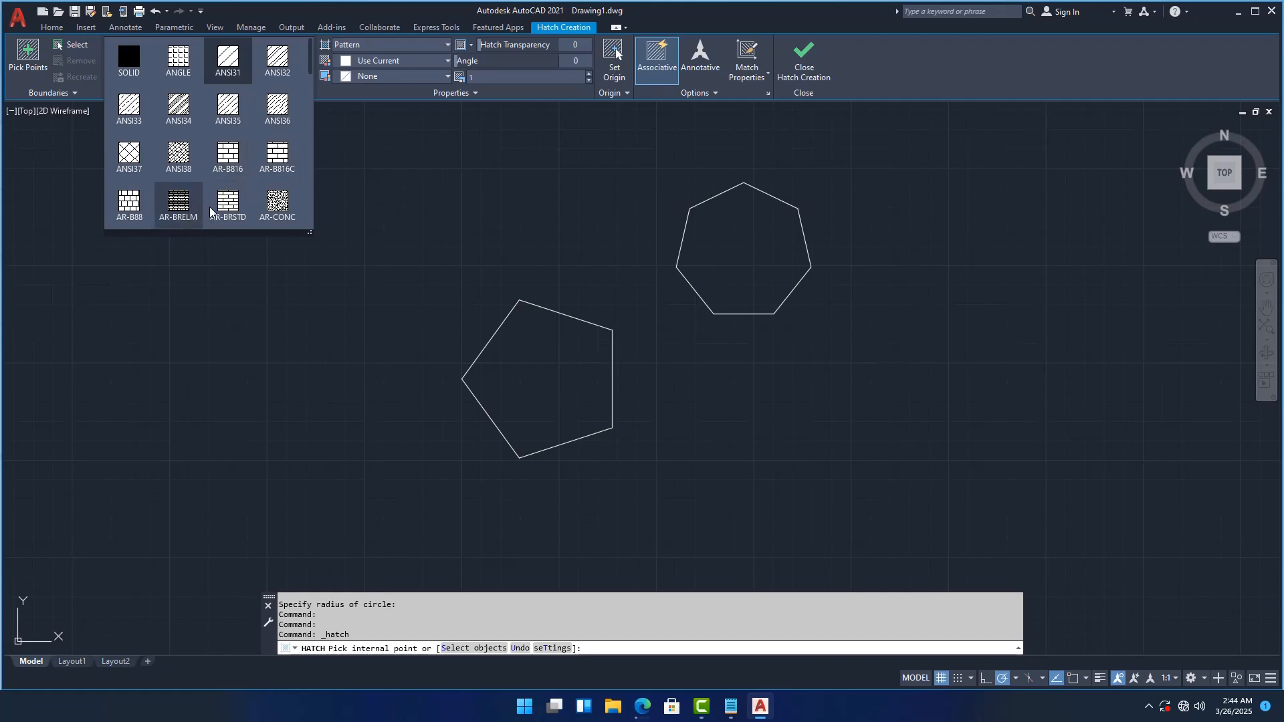
left_click(278, 201)
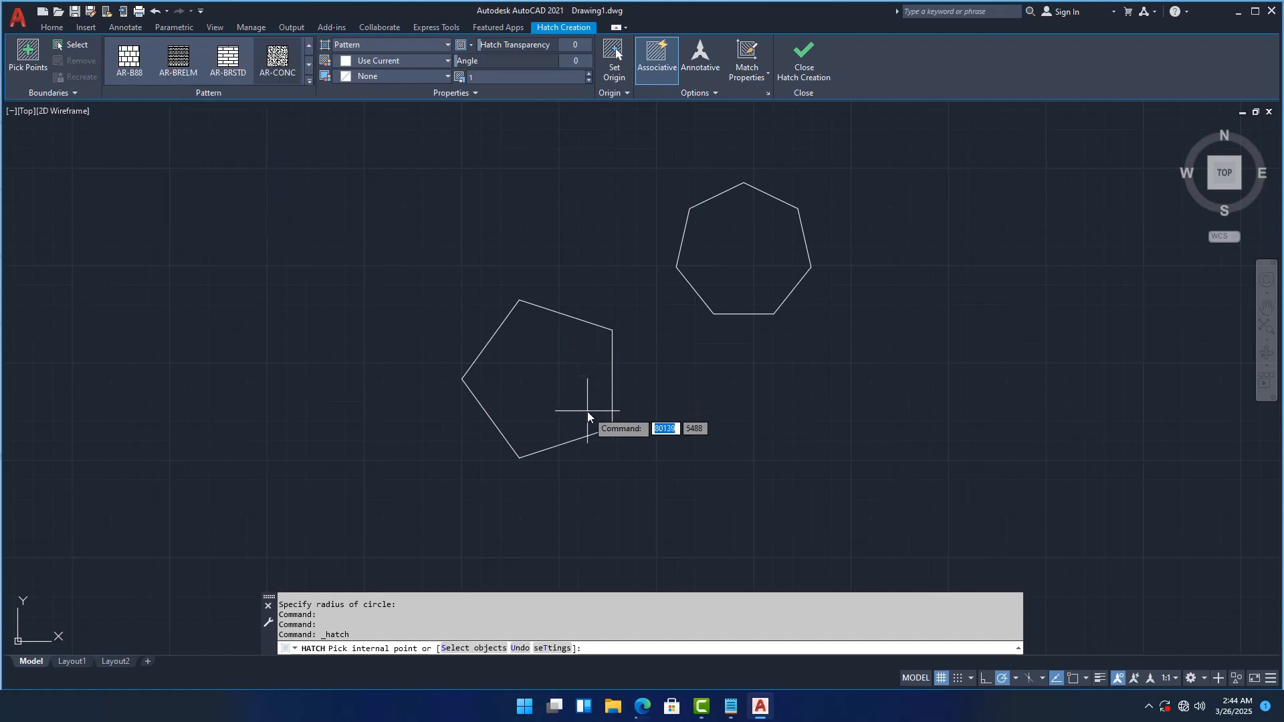
left_click(545, 395)
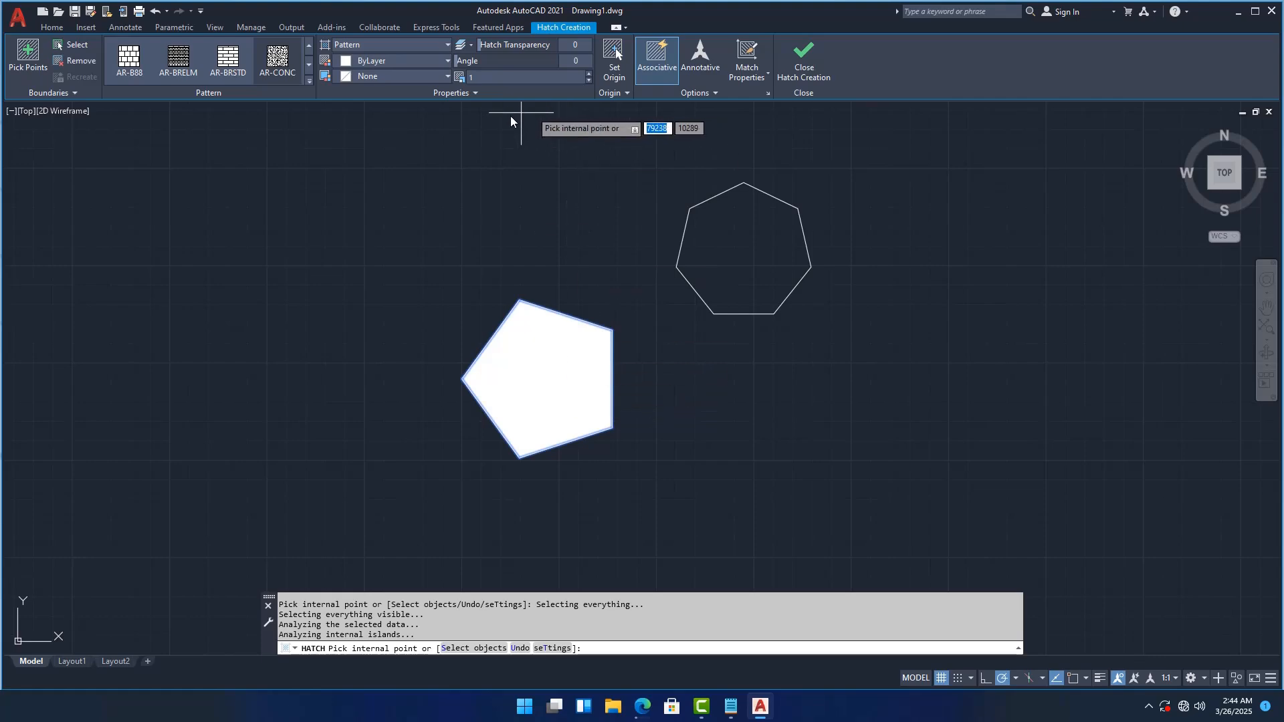
scroll(530, 377, "up", 6)
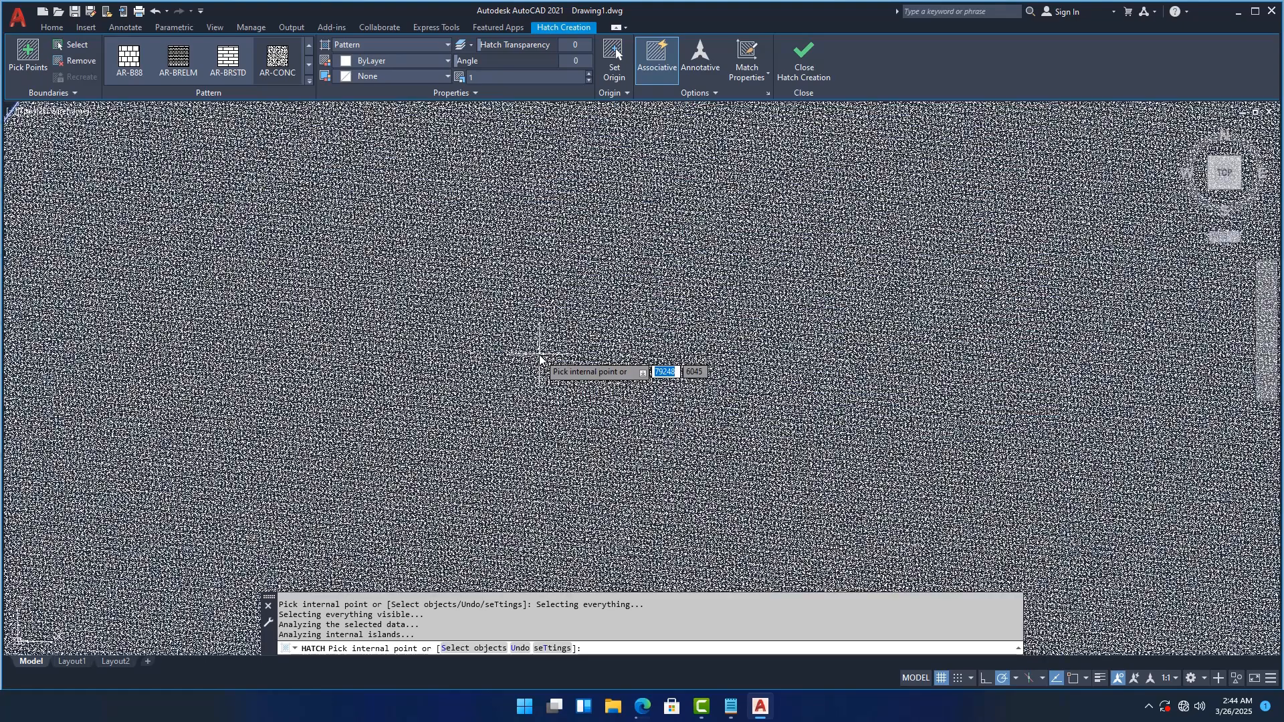
scroll(539, 355, "down", 4)
scroll(537, 352, "up", 3)
scroll(537, 352, "up", 2)
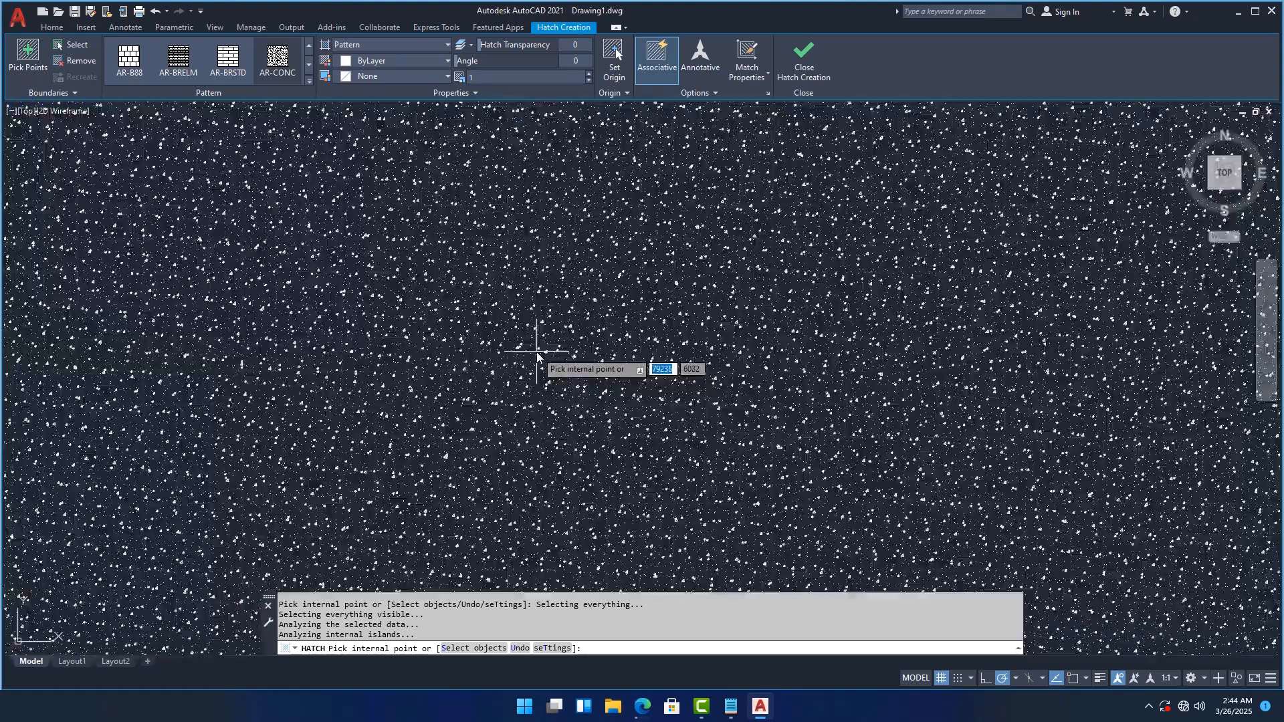
scroll(538, 355, "down", 5)
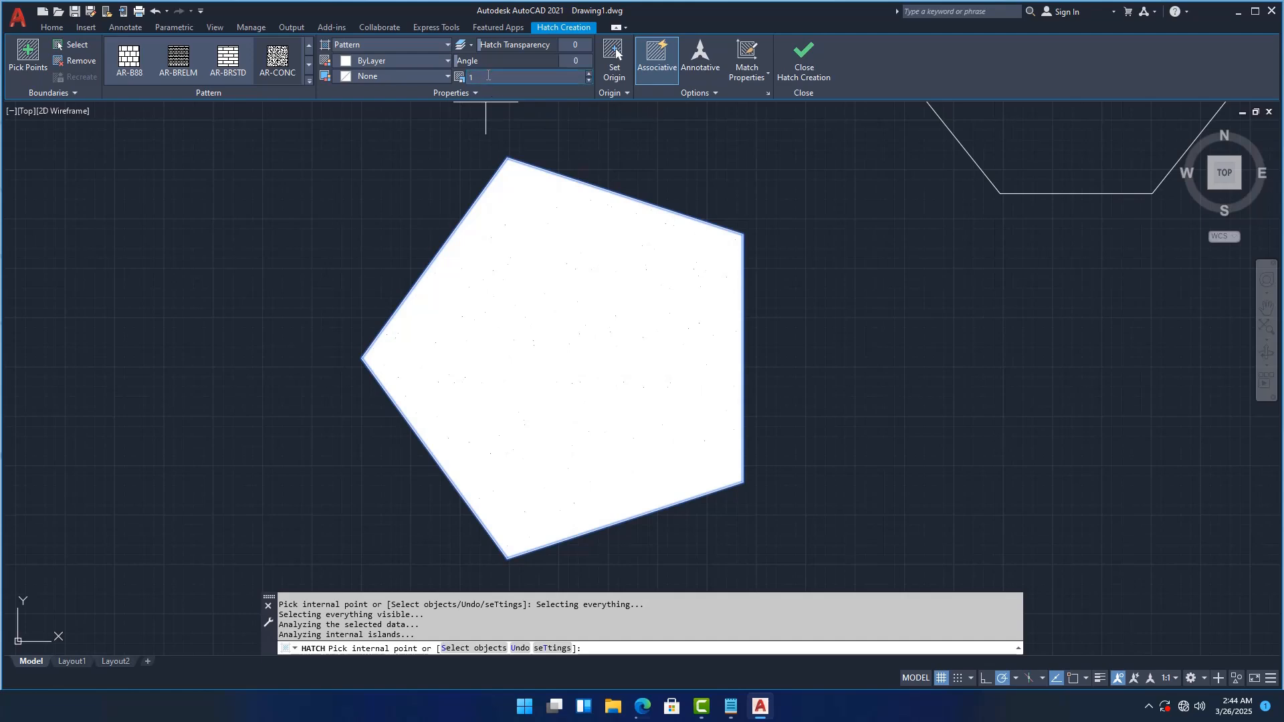
- Set the pentagon hatch's colour to the yellow 200,201,45
left_click(178, 60)
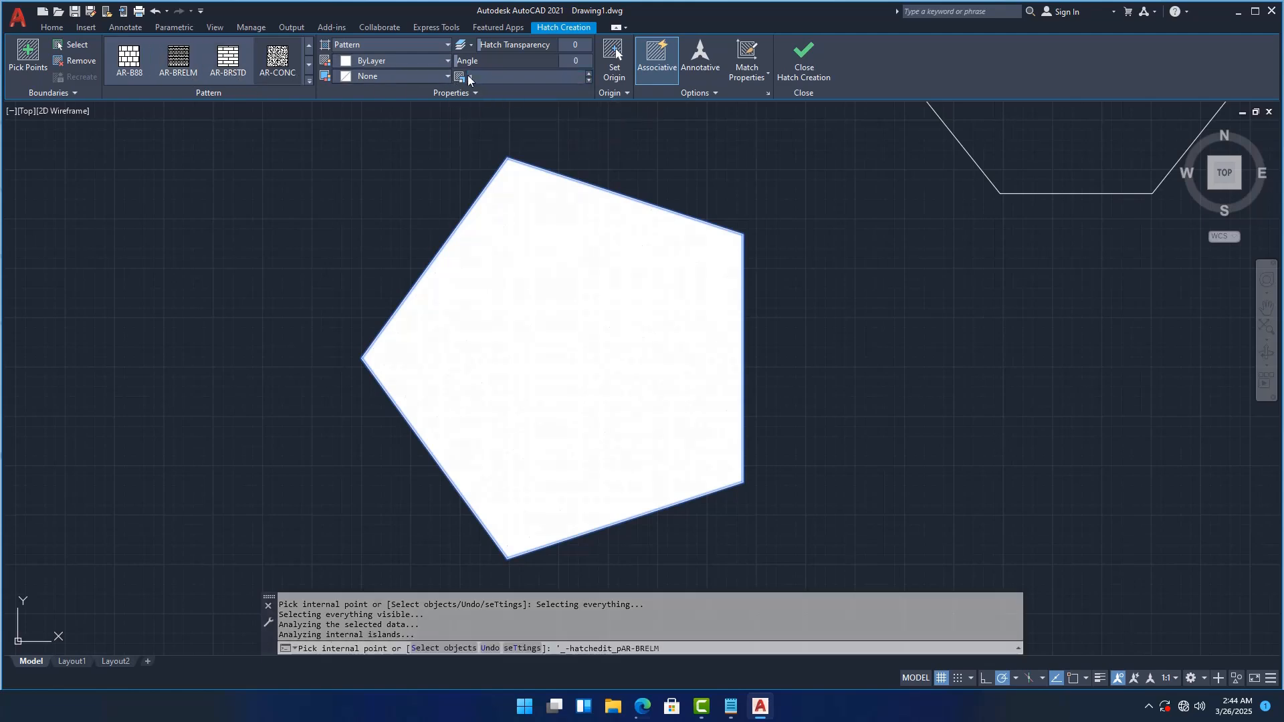
left_click(416, 60)
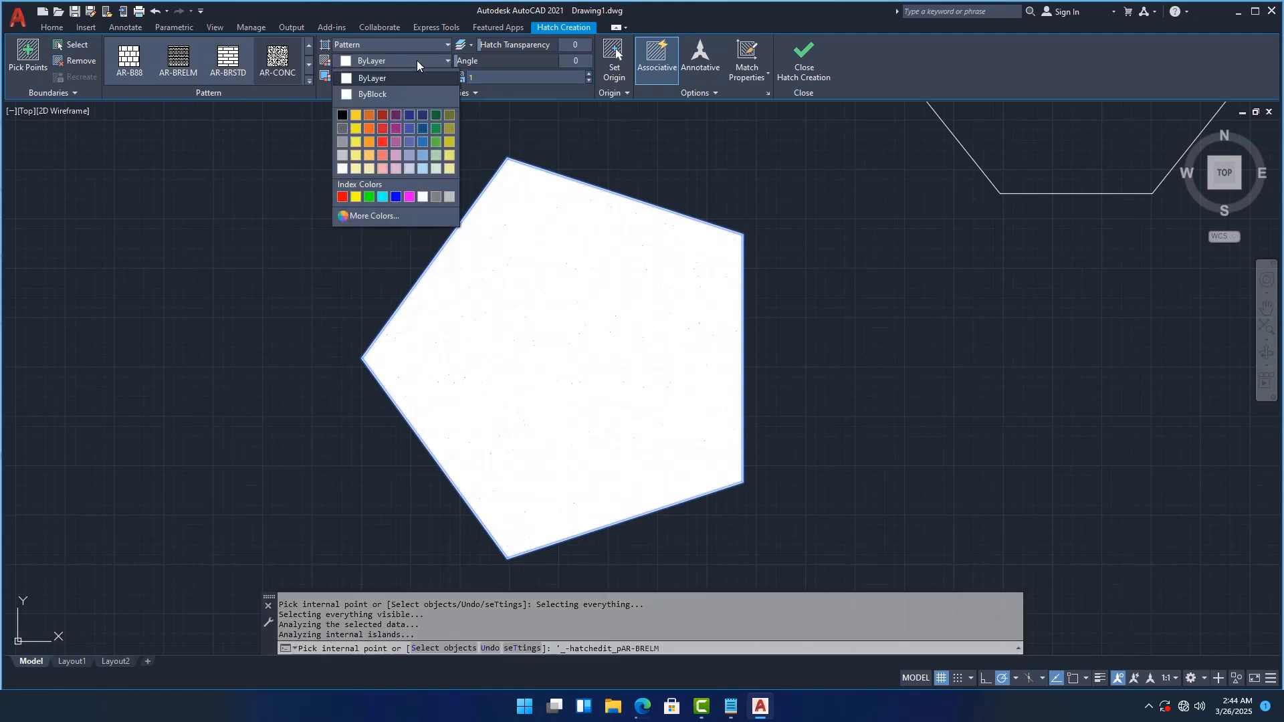
left_click(365, 115)
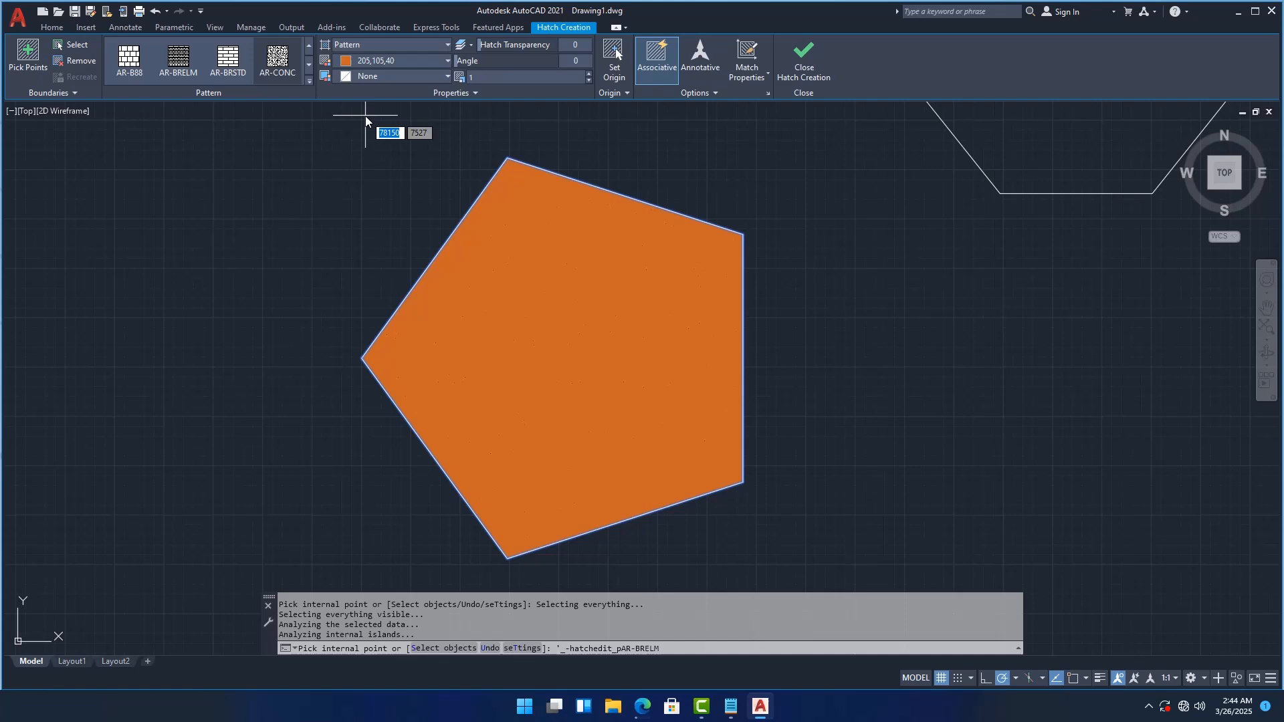
left_click(420, 62)
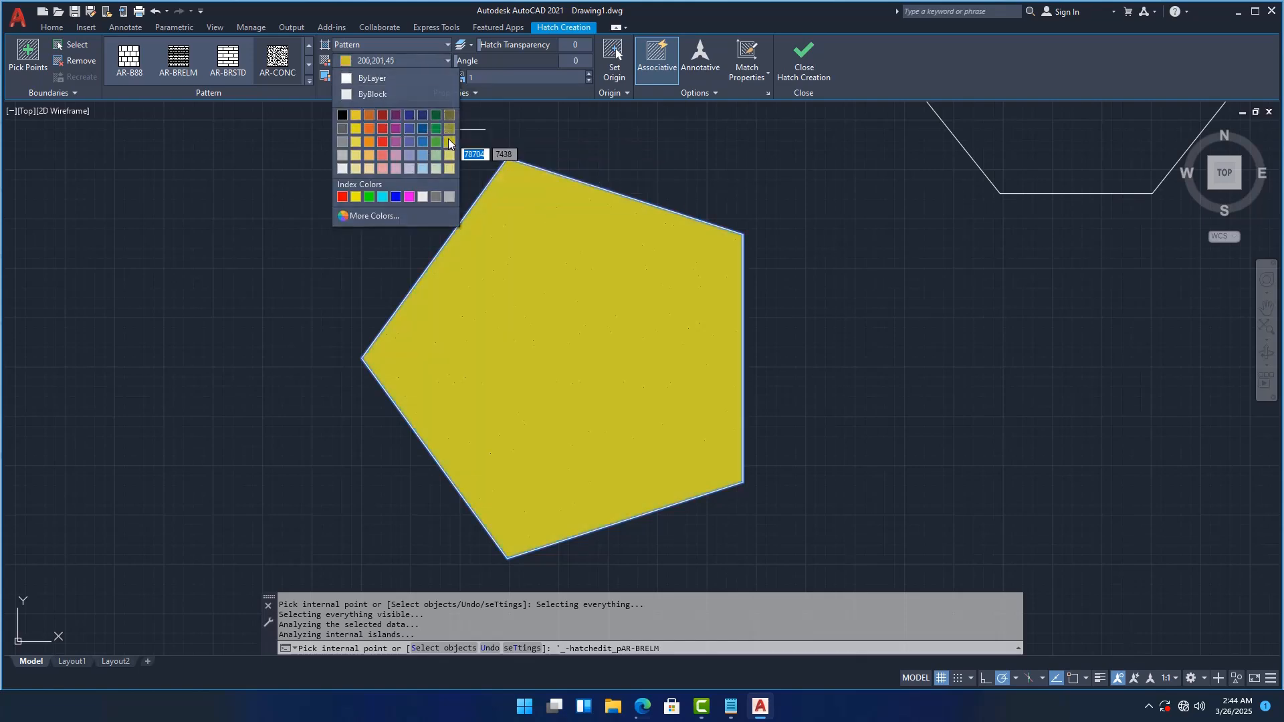
left_click(448, 142)
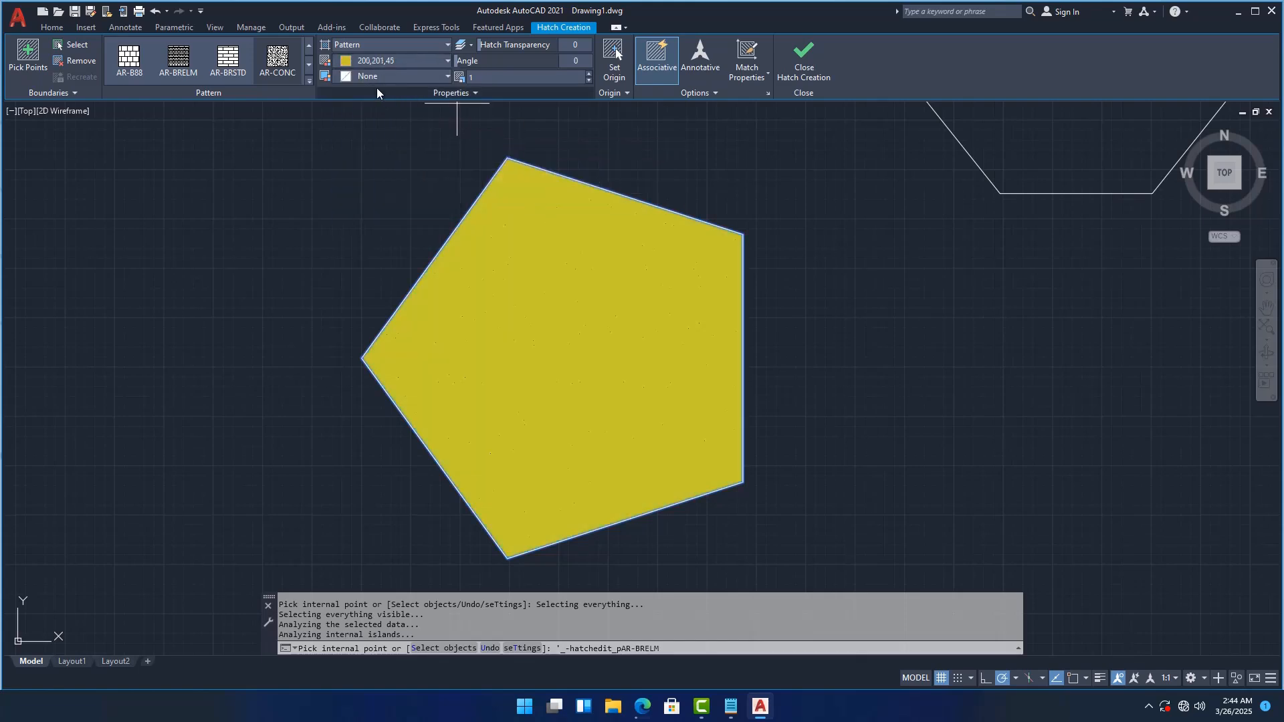
- Set the pentagon hatch's scale to 100 and check the pattern at that size
left_click(393, 47)
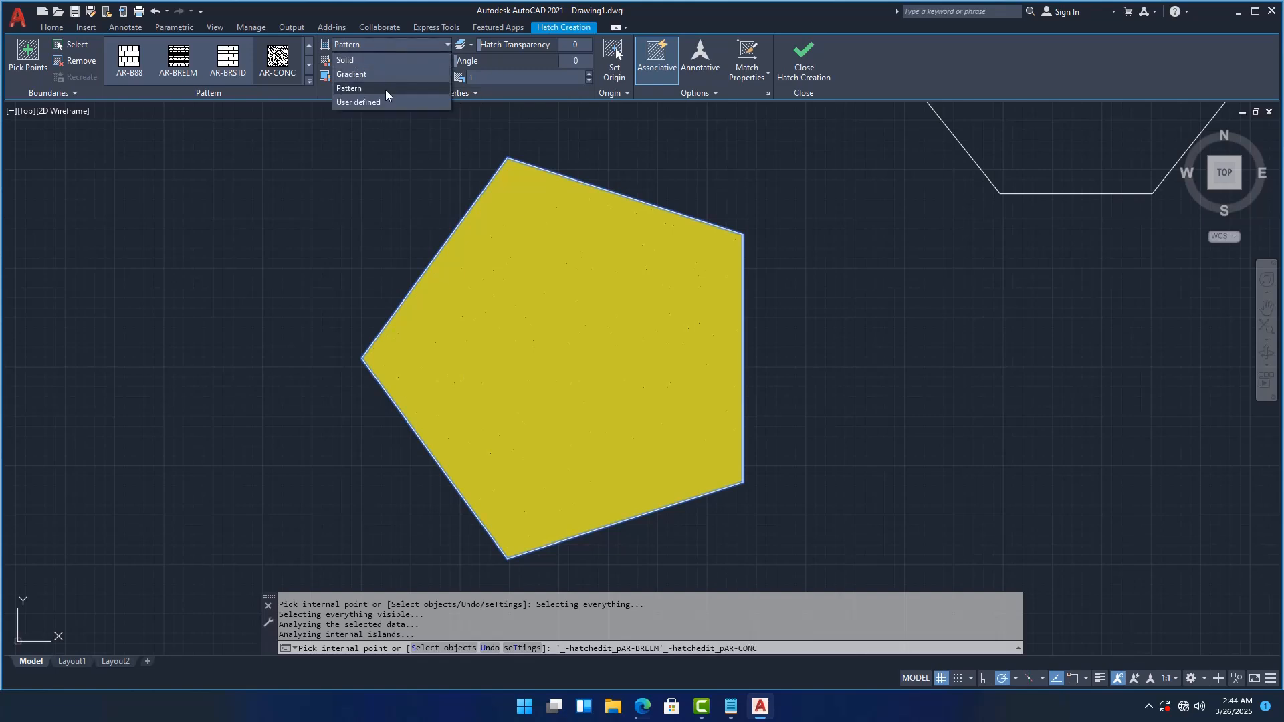
left_click(394, 46)
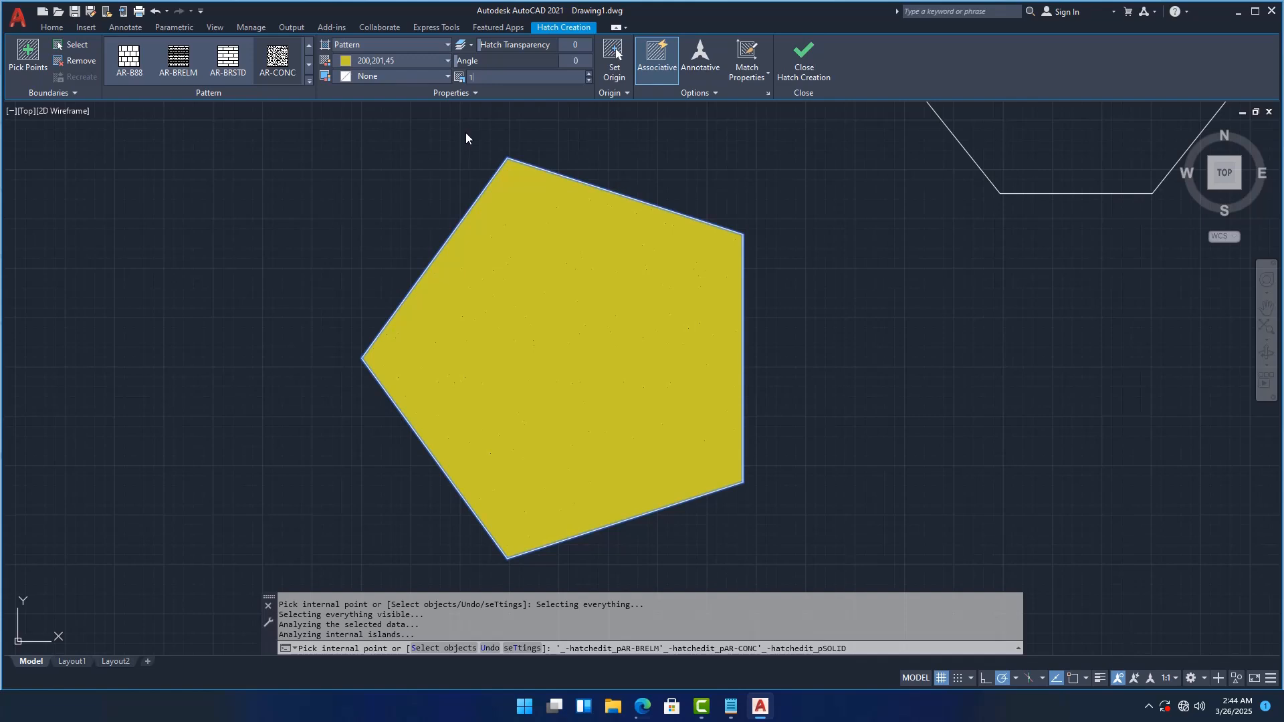
type("00")
key("Return")
scroll(816, 309, "down", 5)
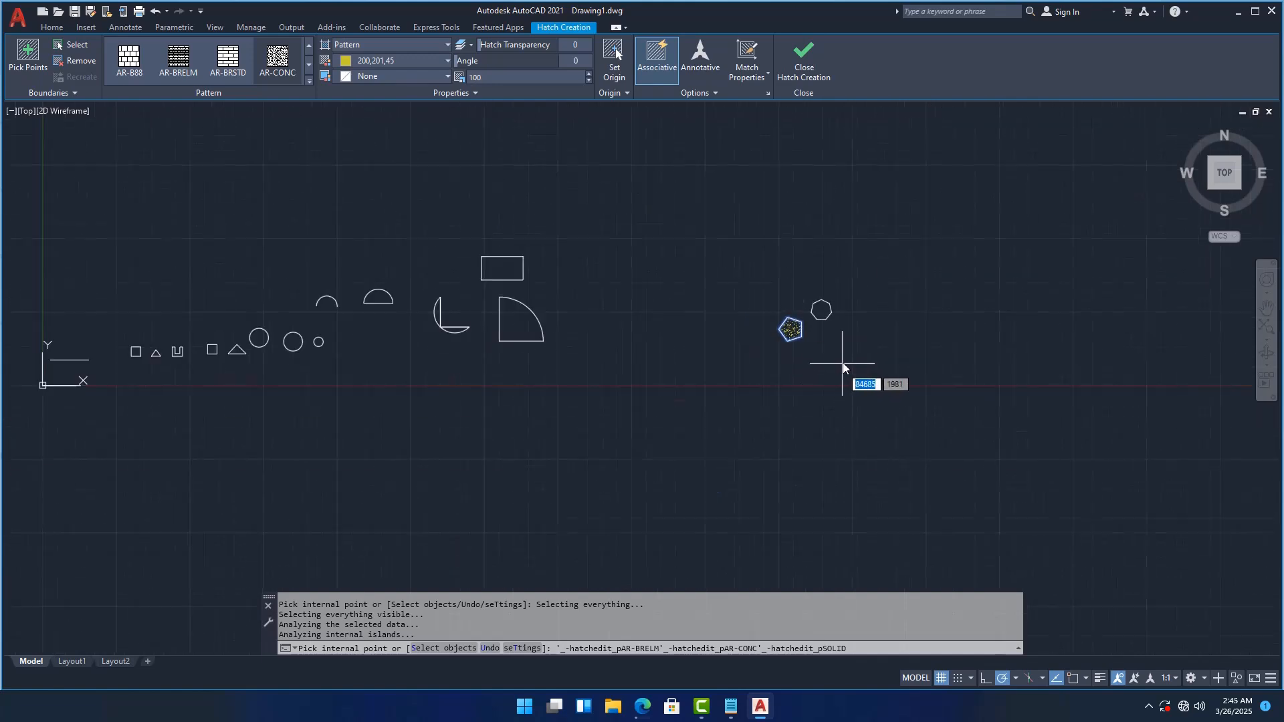
scroll(839, 357, "up", 3)
scroll(612, 214, "up", 3)
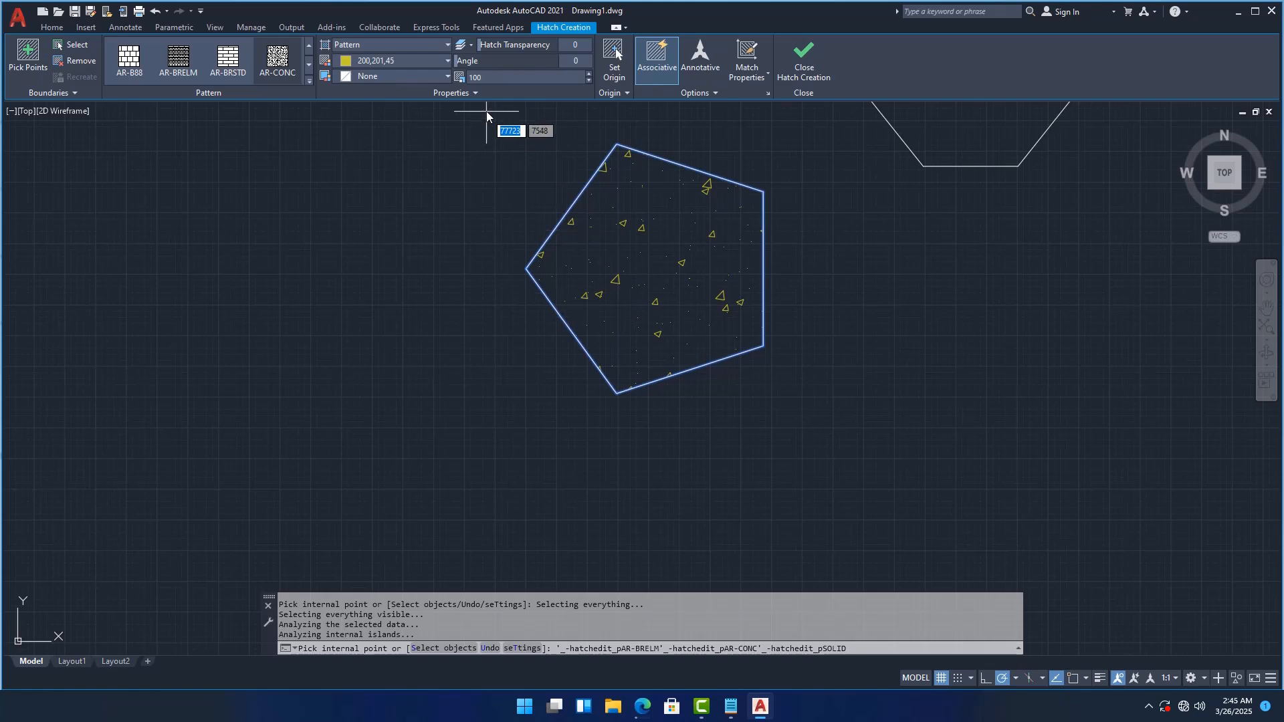
- Set the pentagon hatch's pattern scale to 50
left_click(497, 76)
type("50")
key("Return")
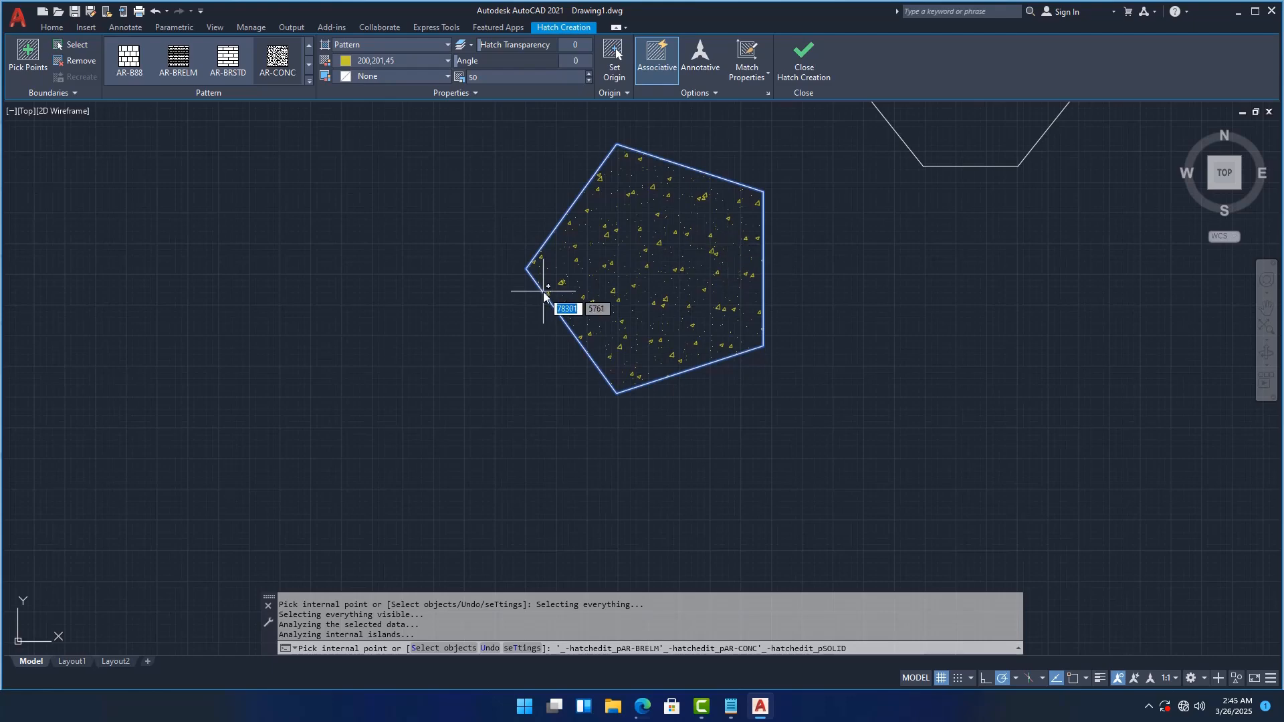
left_click(55, 27)
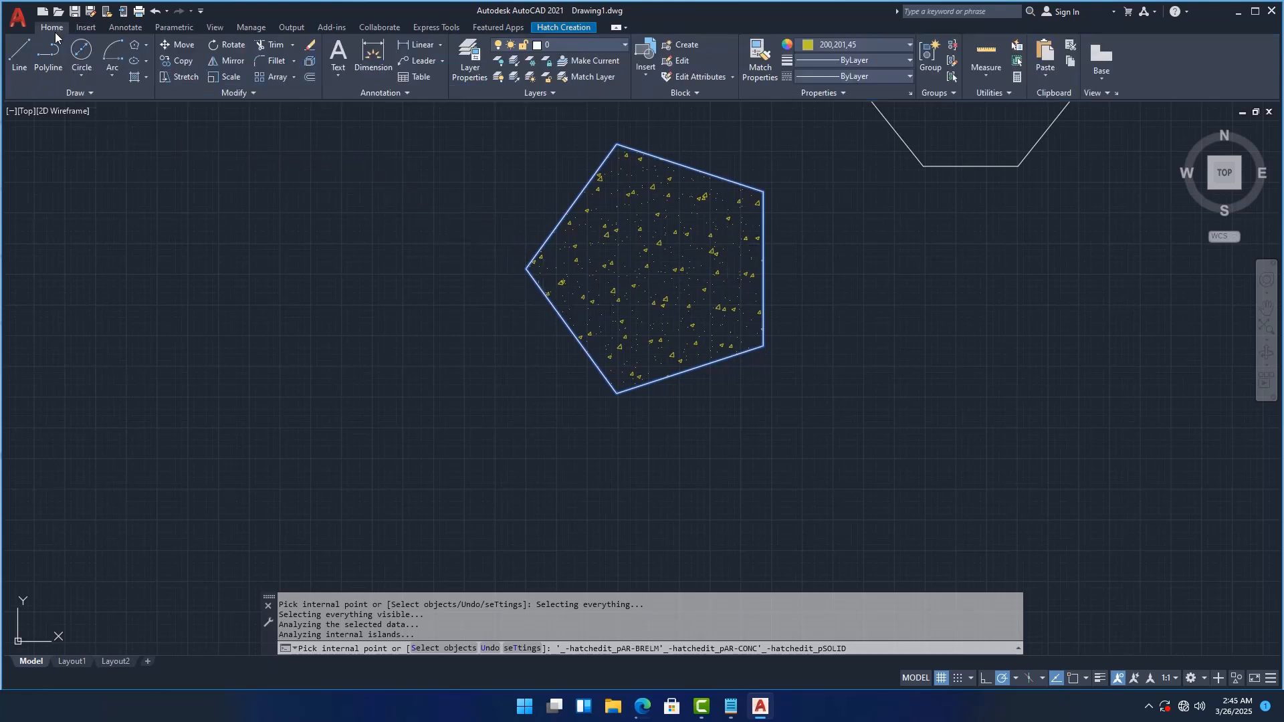
scroll(612, 311, "down", 3)
middle_click_drag(364, 291, 645, 224)
scroll(645, 224, "down", 3)
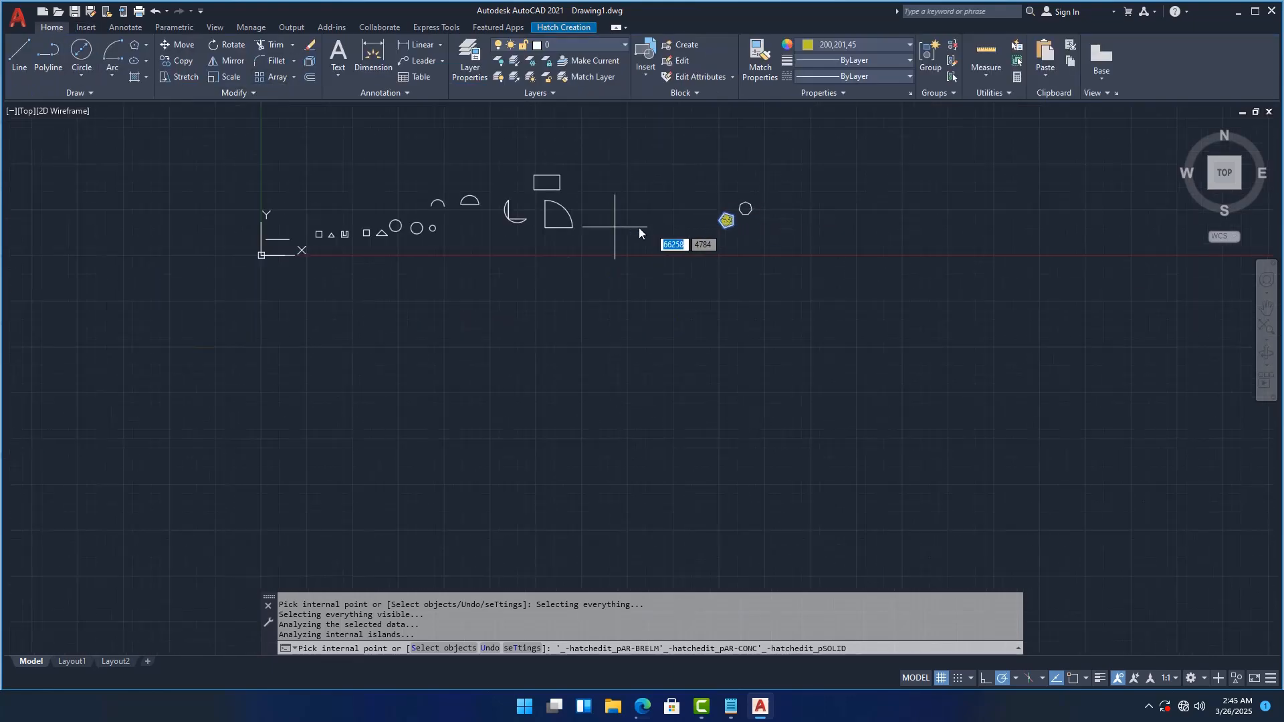
scroll(550, 218, "up", 2)
scroll(576, 122, "up", 8)
scroll(472, 367, "down", 4)
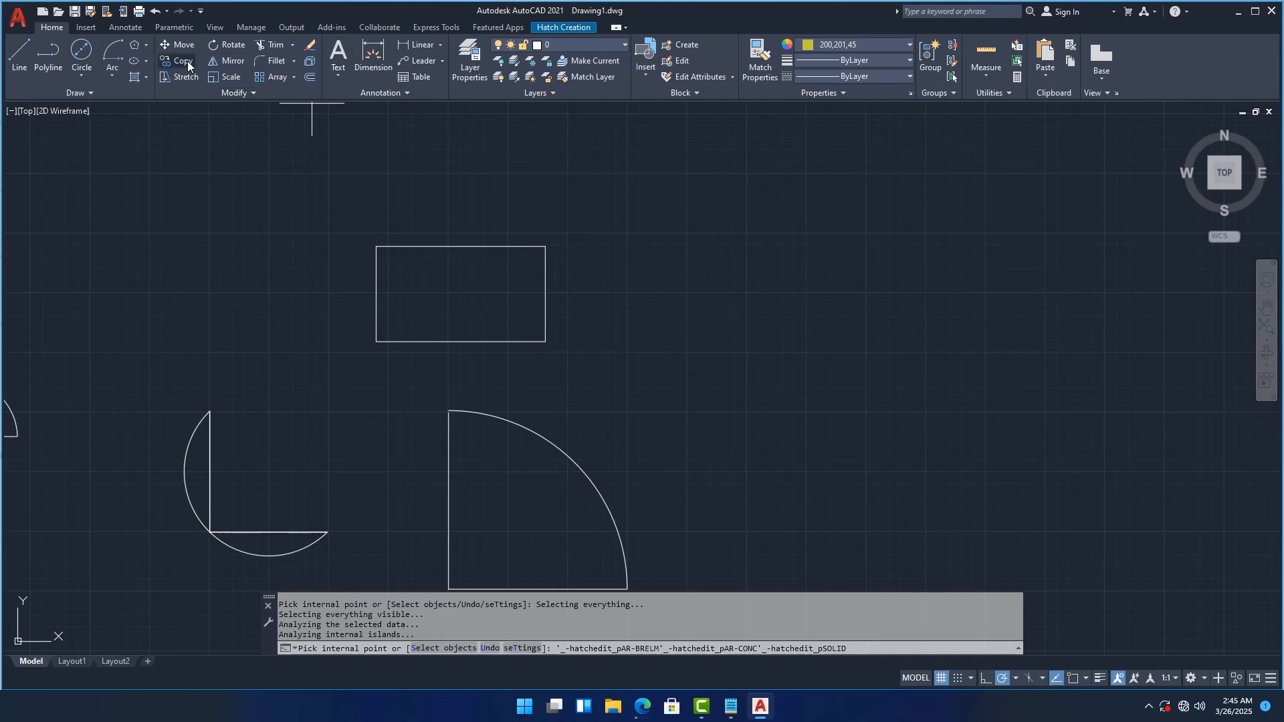
left_click(131, 77)
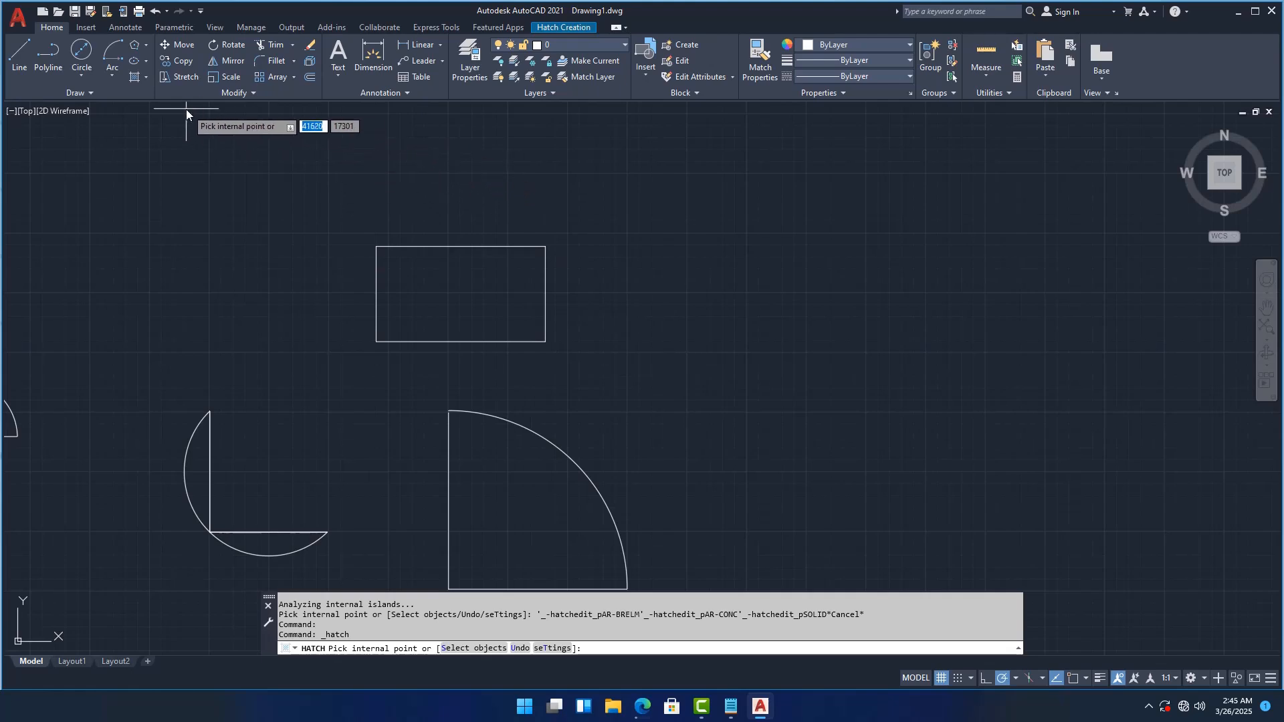
key("Escape")
key("Escape")
key("Escape")
key("Escape")
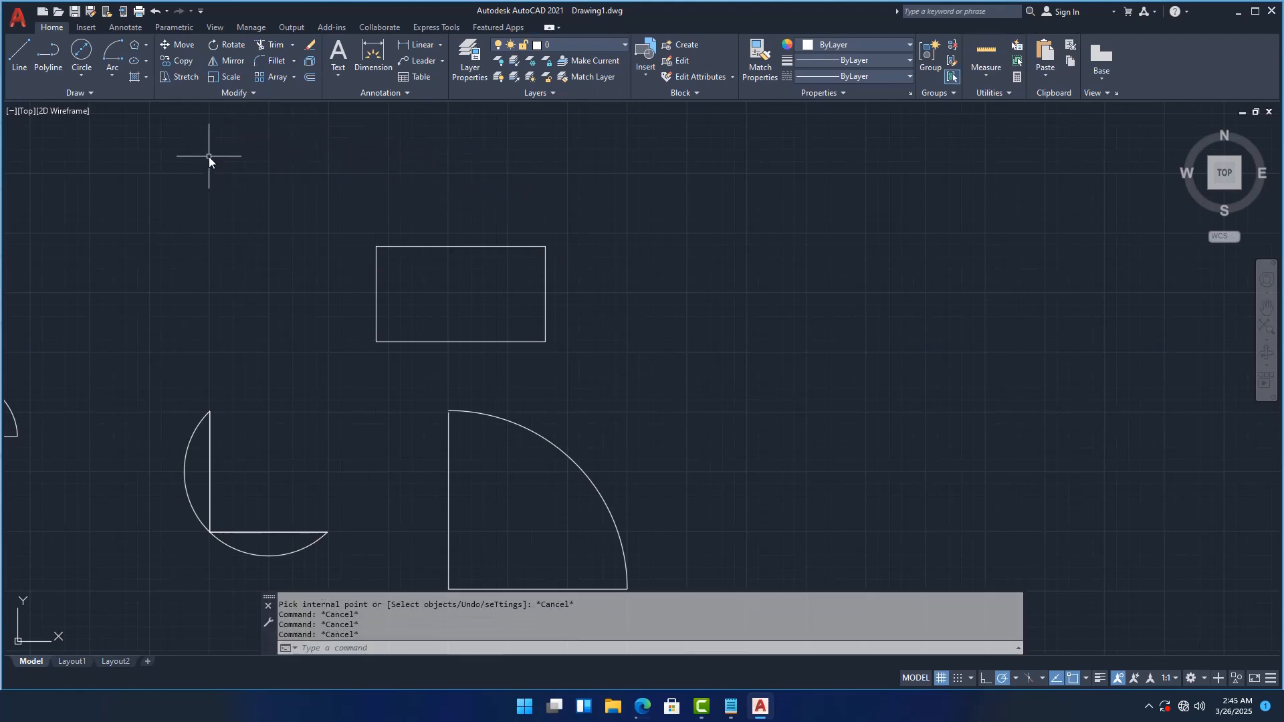
- Hatch the rectangle above the quarter circle with the AR-BRSTD brick pattern, browse alternative patterns, and finish the hatch
left_click(133, 79)
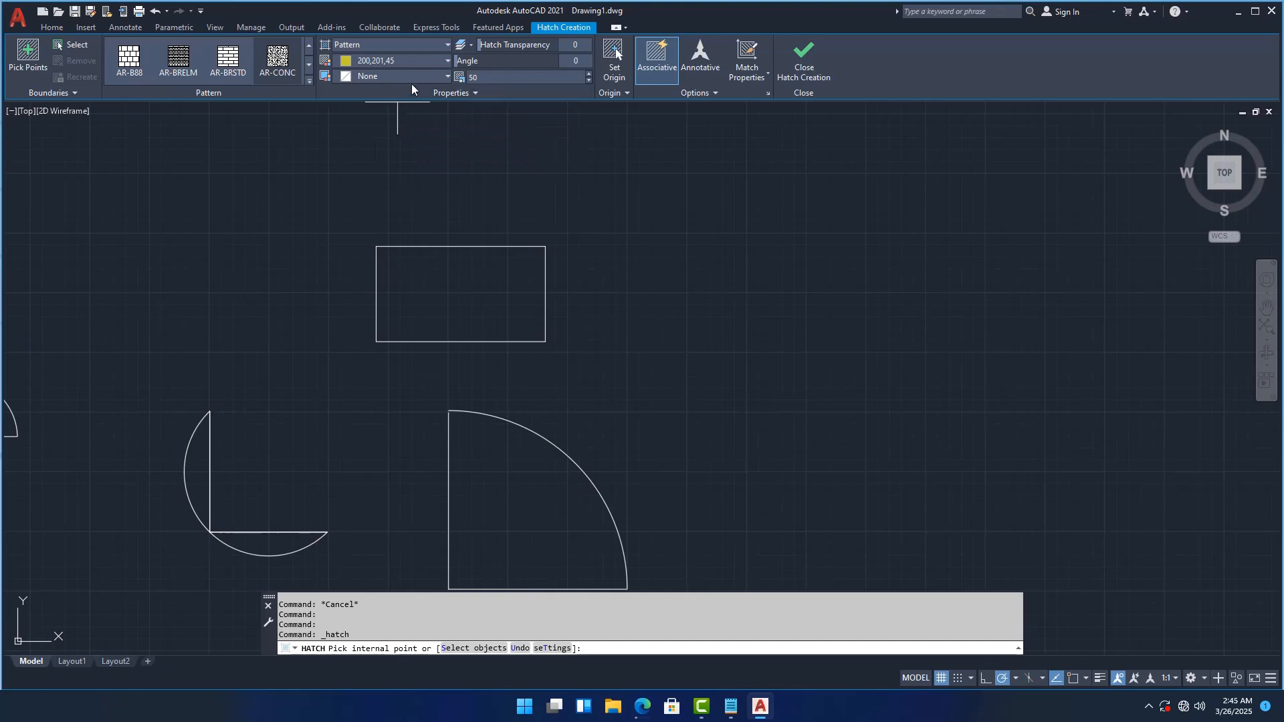
left_click(432, 287)
scroll(460, 311, "up", 4)
scroll(460, 310, "down", 4)
scroll(542, 319, "up", 2)
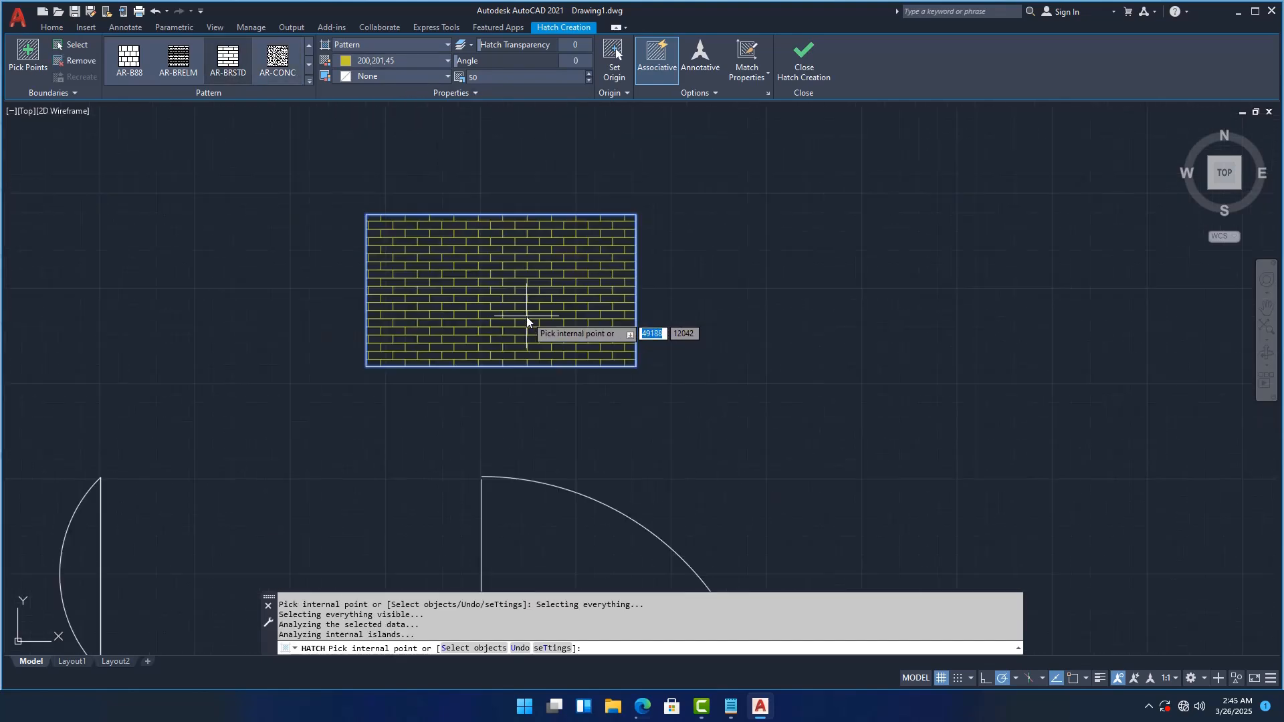
left_click(310, 82)
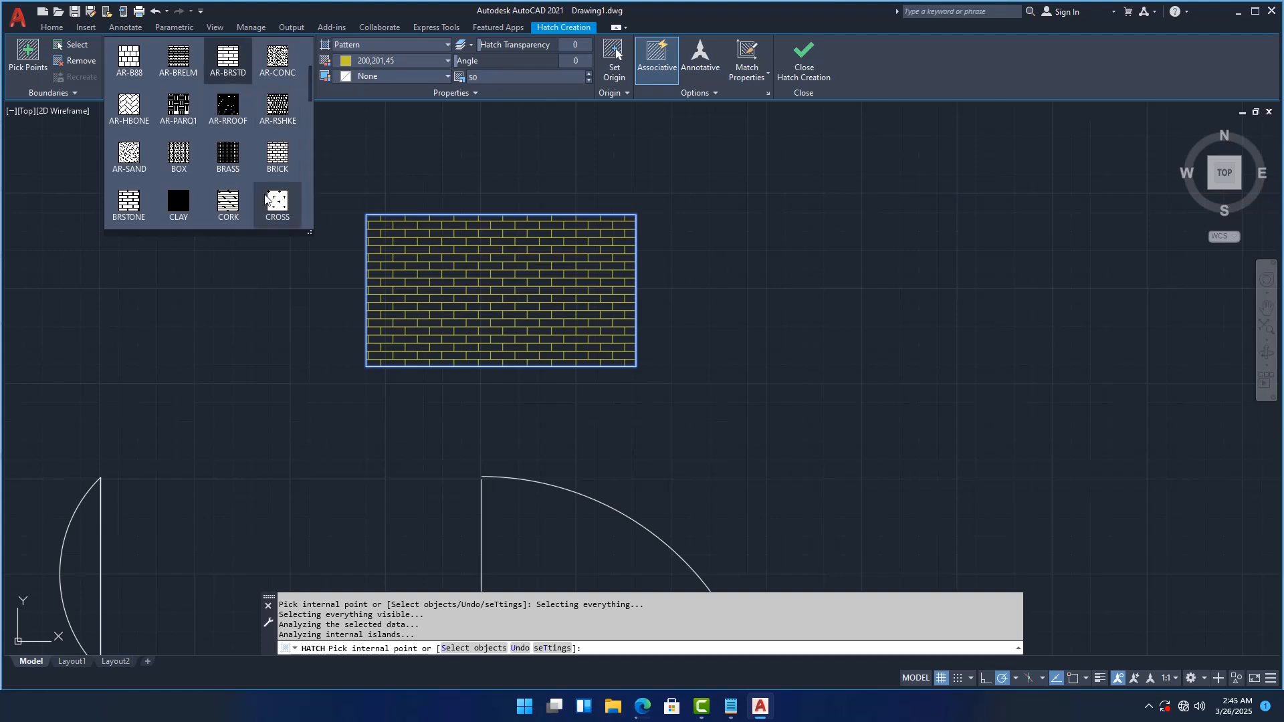
scroll(265, 201, "down", 3)
scroll(263, 198, "down", 3)
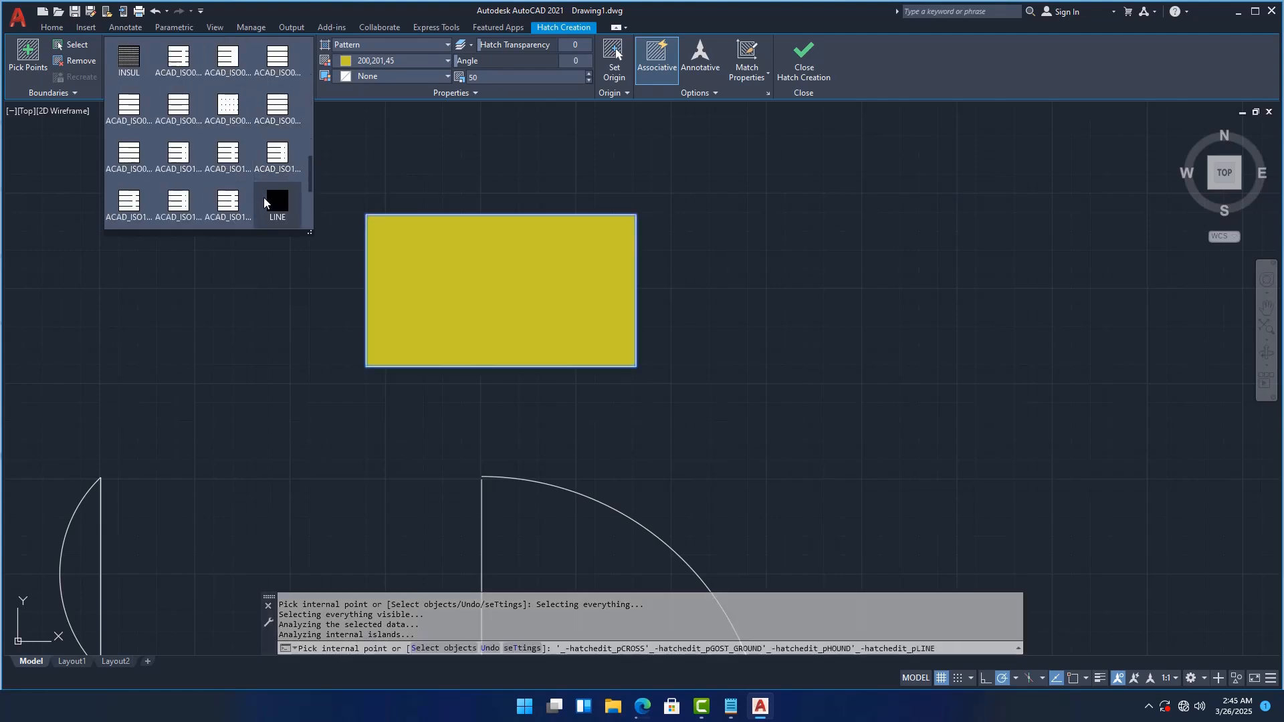
scroll(264, 198, "down", 3)
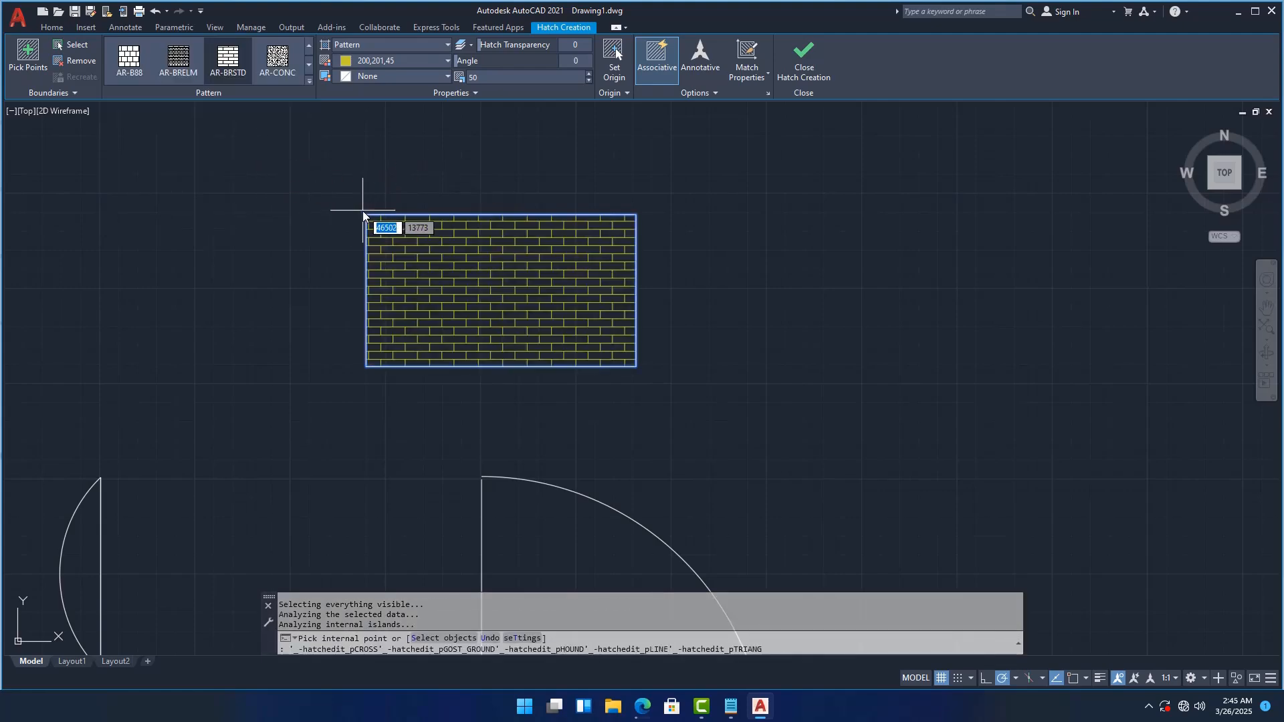
key("Escape")
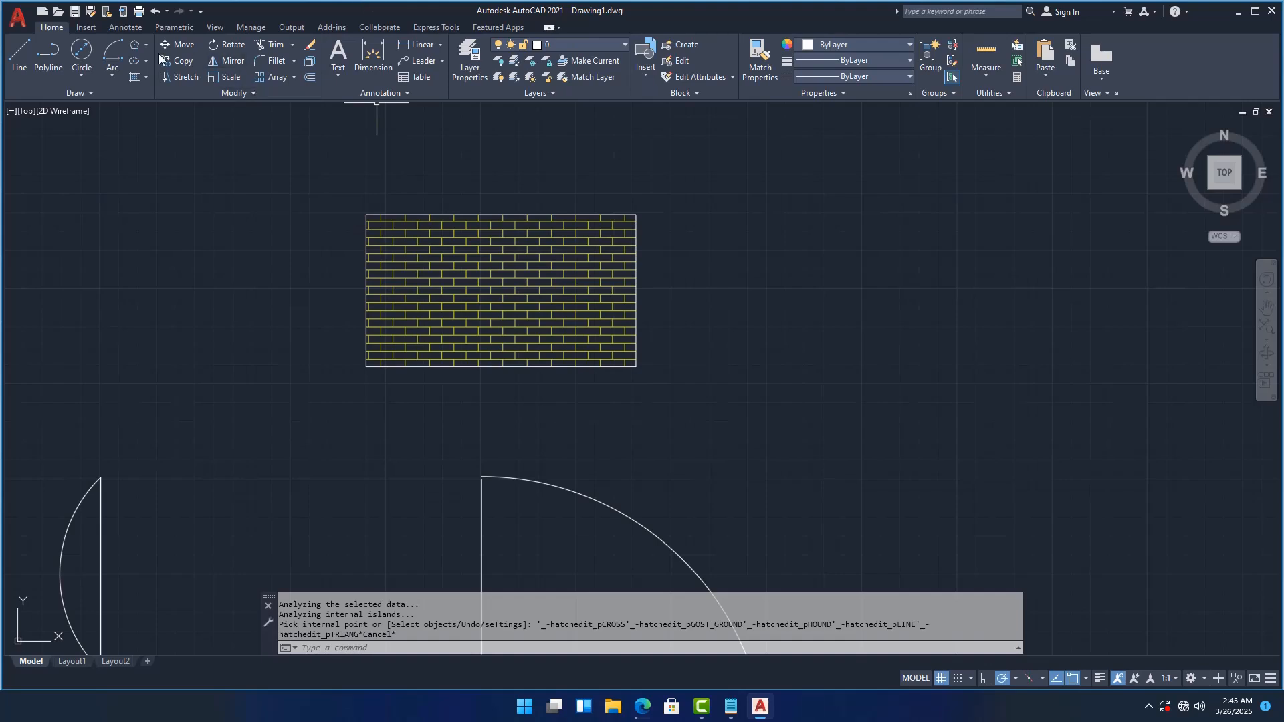
- Try to fill the quarter circle with a blue and yellow gradient, and inspect the marked boundary gap at its upper corner
left_click(146, 77)
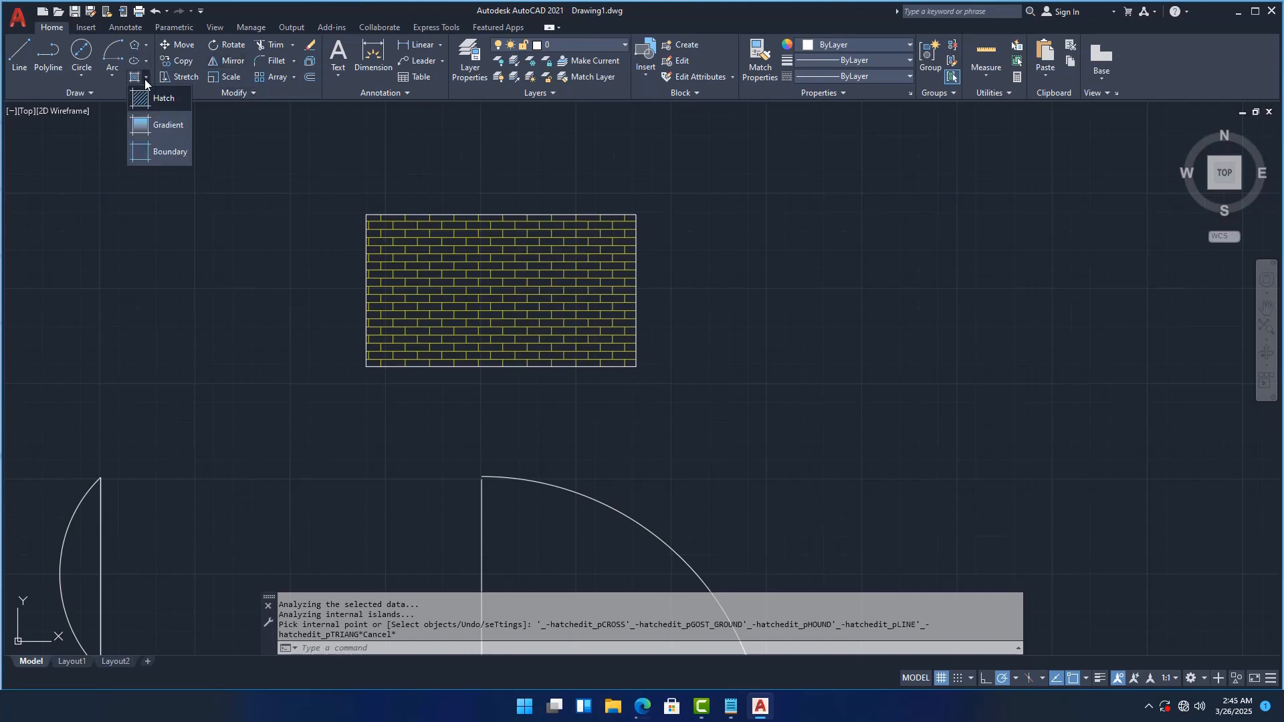
left_click(171, 127)
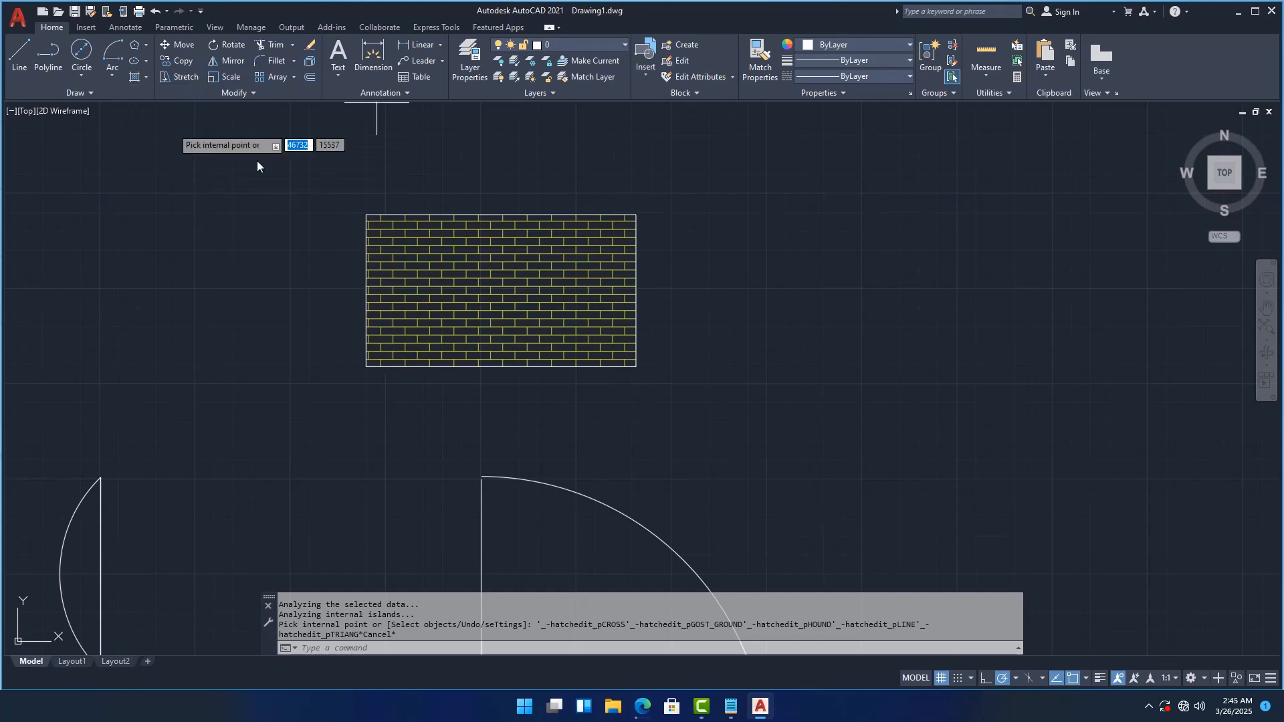
scroll(425, 206, "down", 8)
scroll(419, 222, "up", 6)
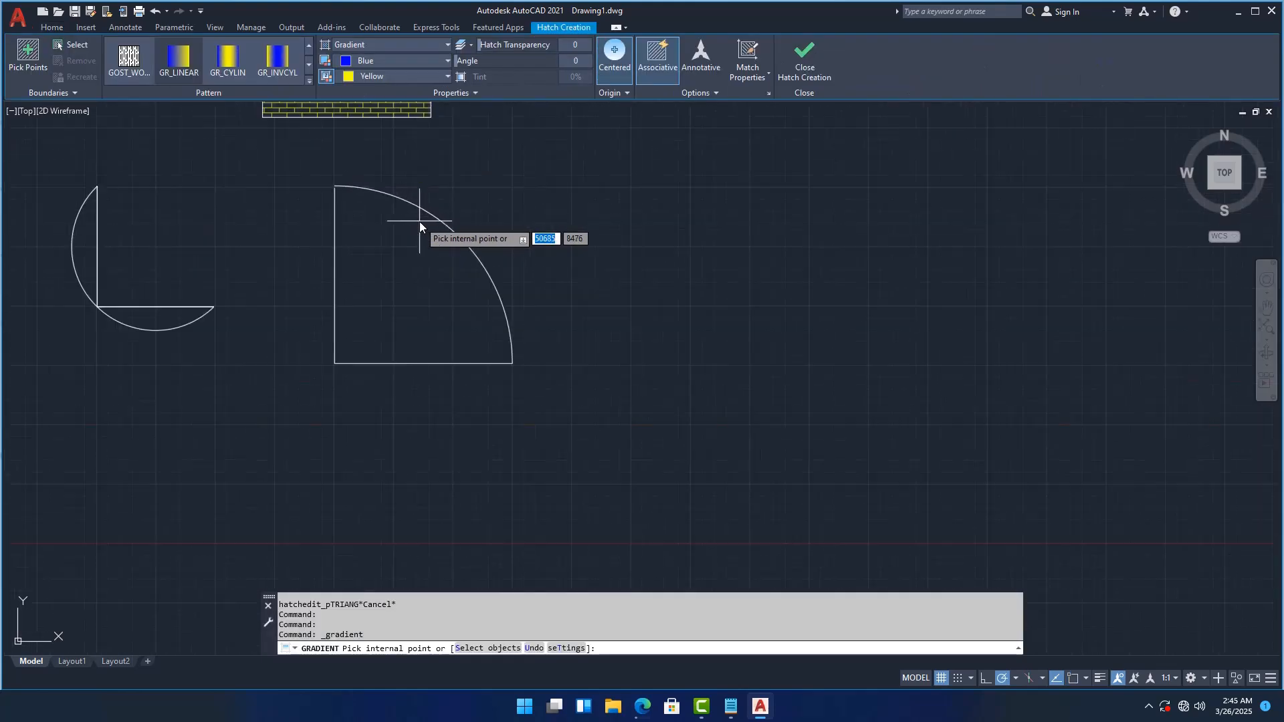
left_click(413, 271)
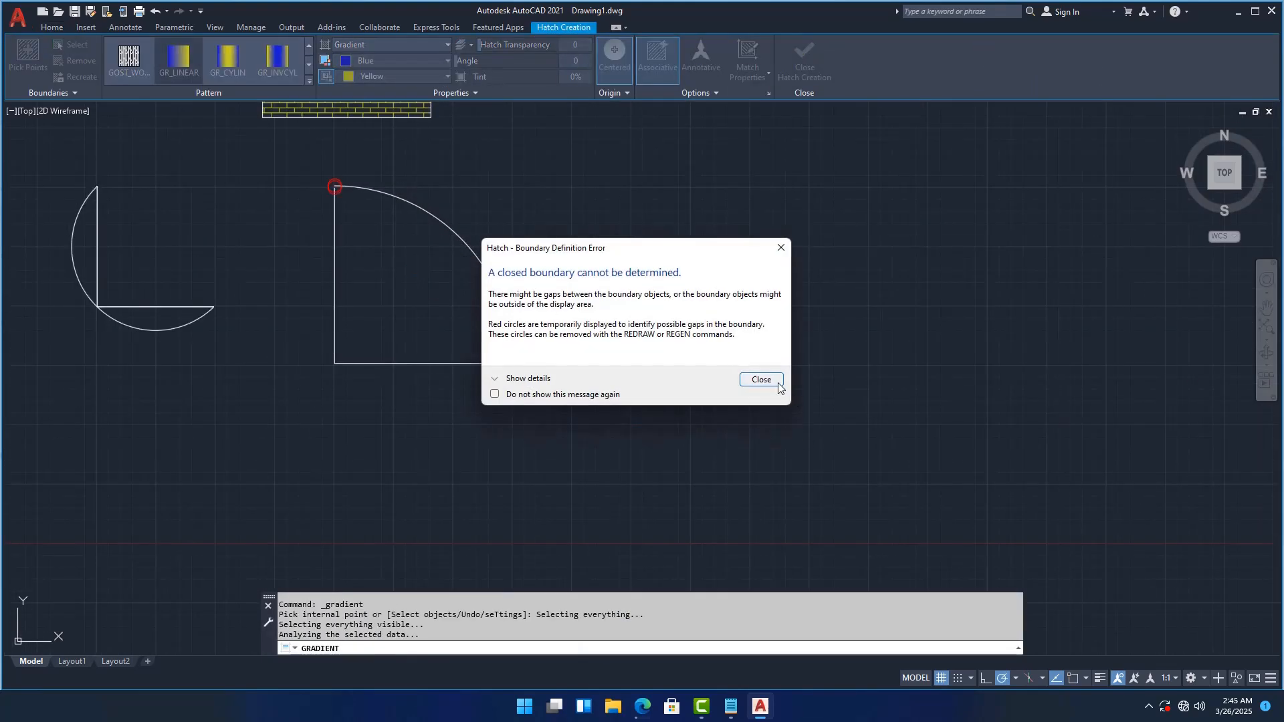
left_click(760, 380)
scroll(355, 187, "up", 6)
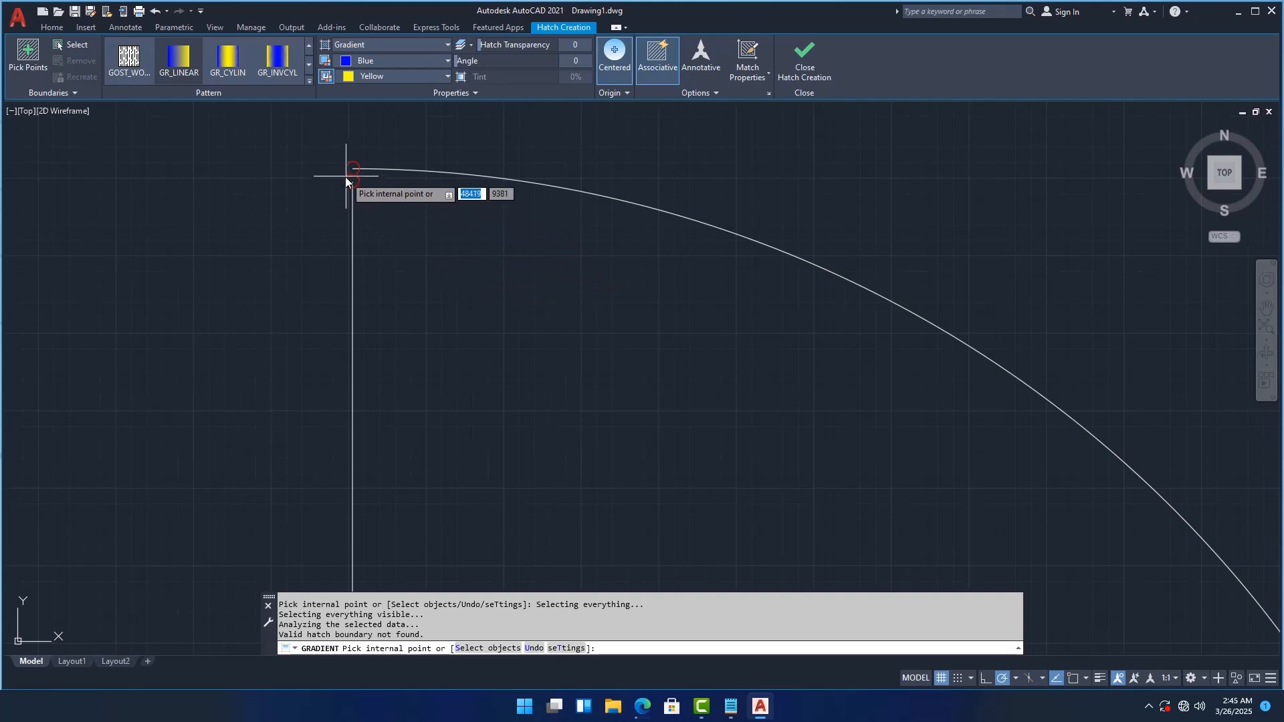
scroll(361, 188, "down", 6)
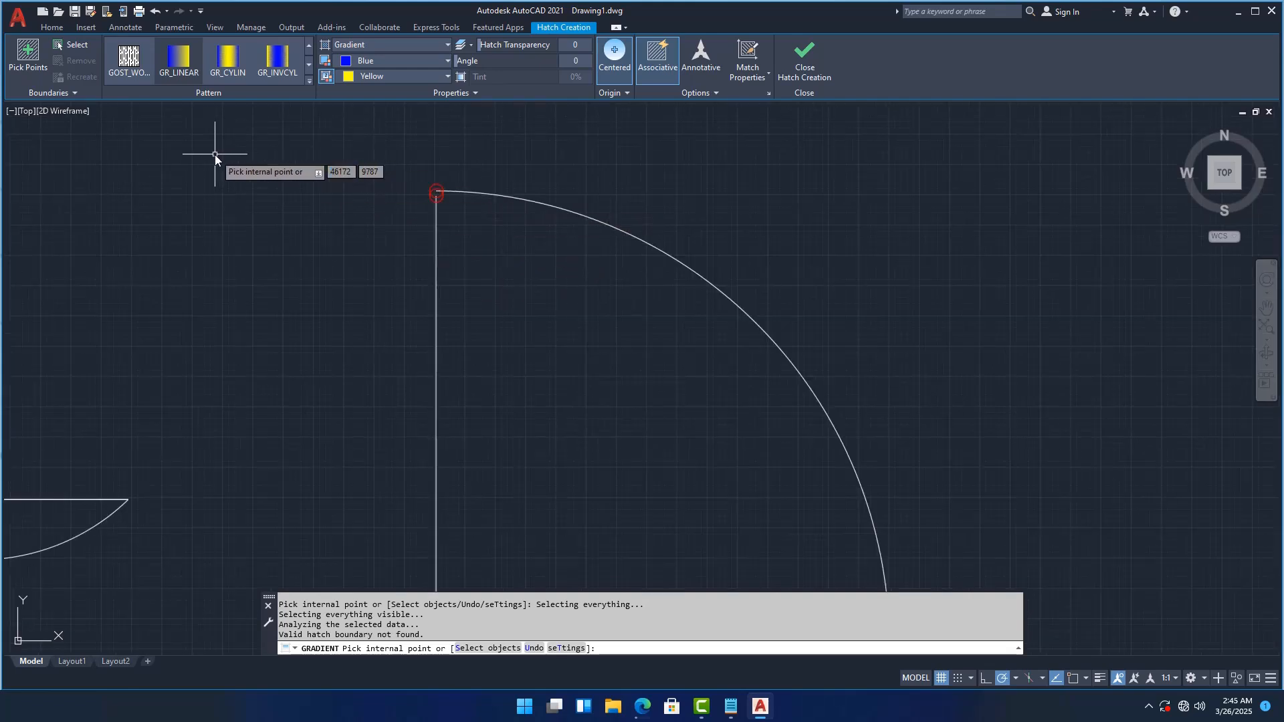
- Cancel the gradient command and close the quarter circle's gap by stretching the vertical line's upper end to the arc's endpoint
key("Escape")
key("Escape")
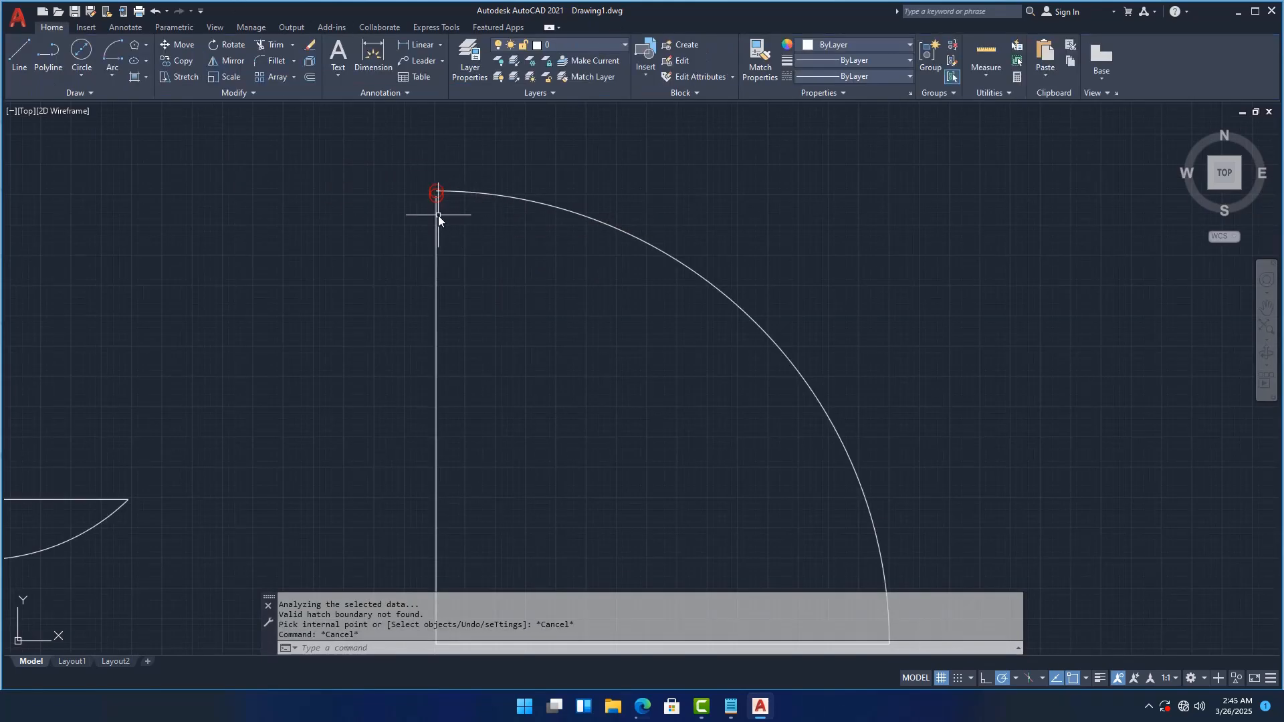
left_click(432, 215)
left_click(435, 214)
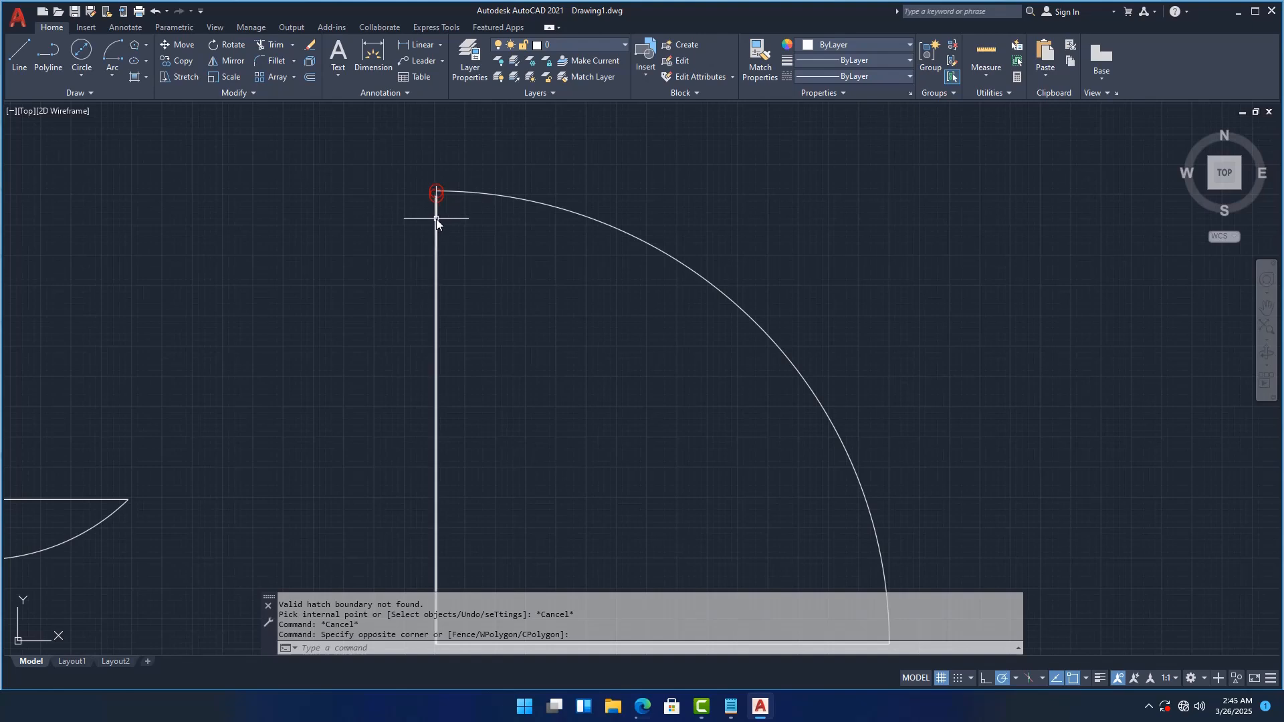
scroll(438, 191, "up", 8)
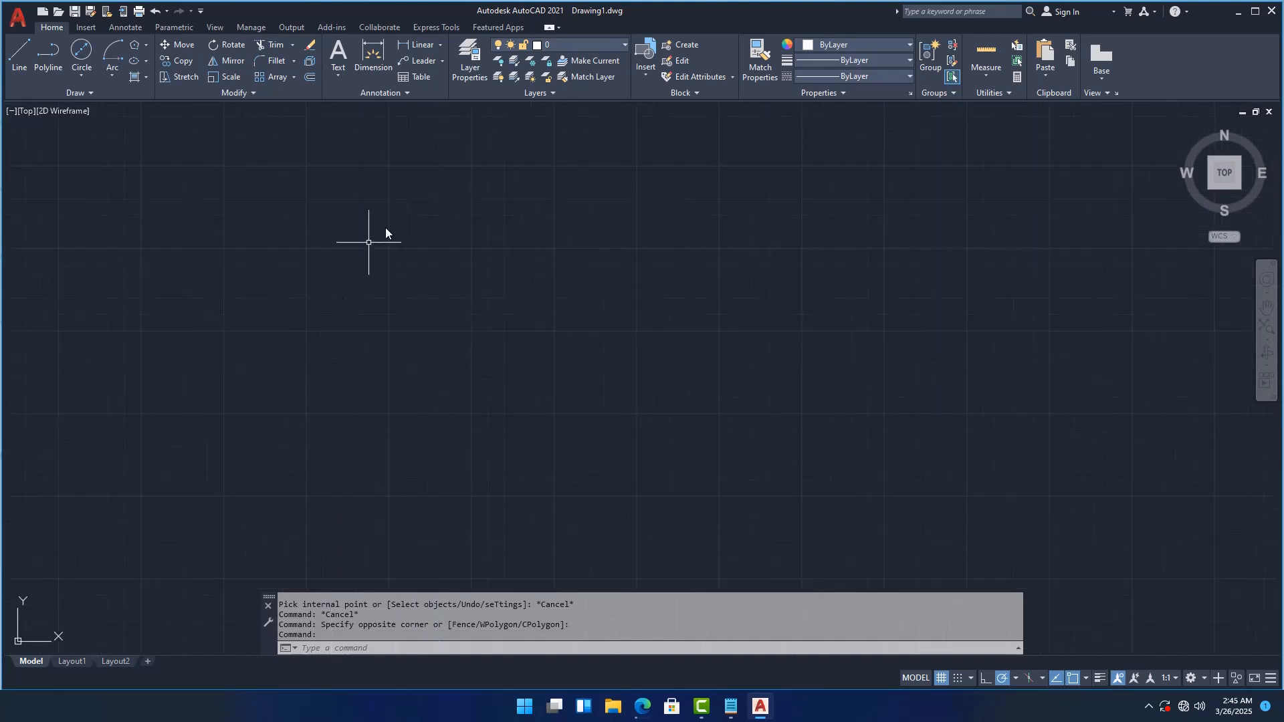
left_click(342, 363)
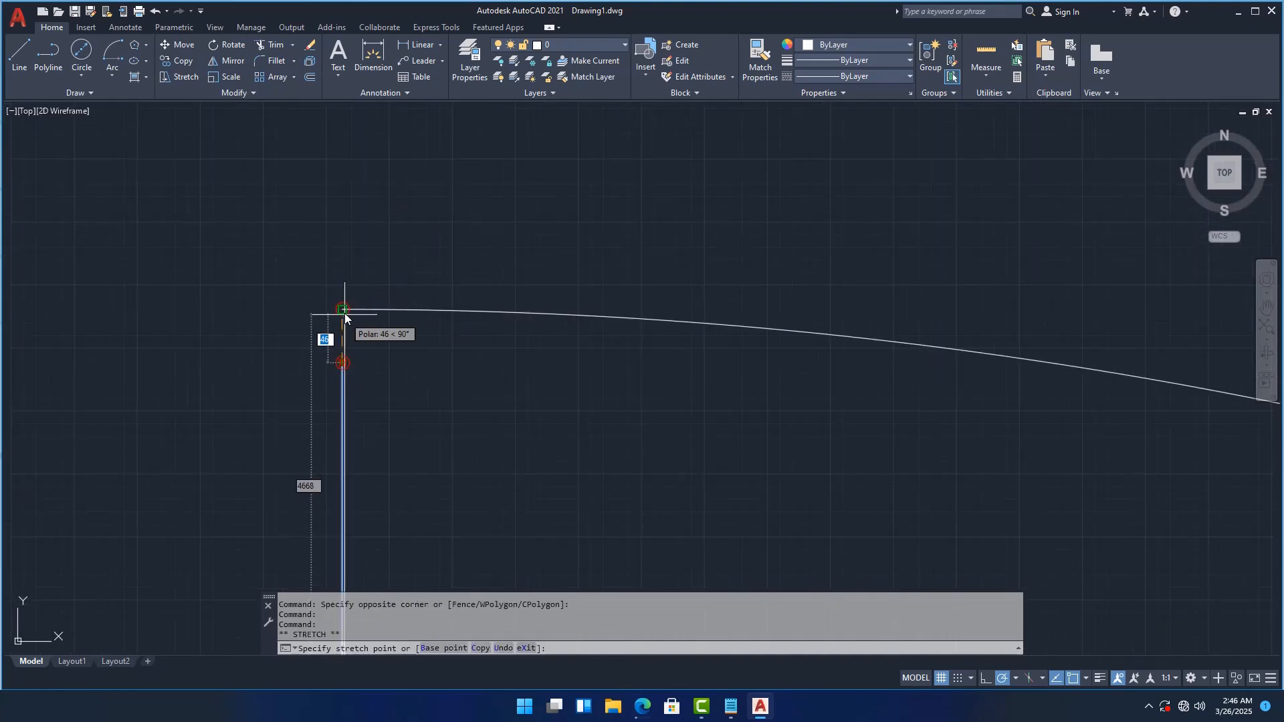
left_click(343, 311)
key("Escape")
key("Escape")
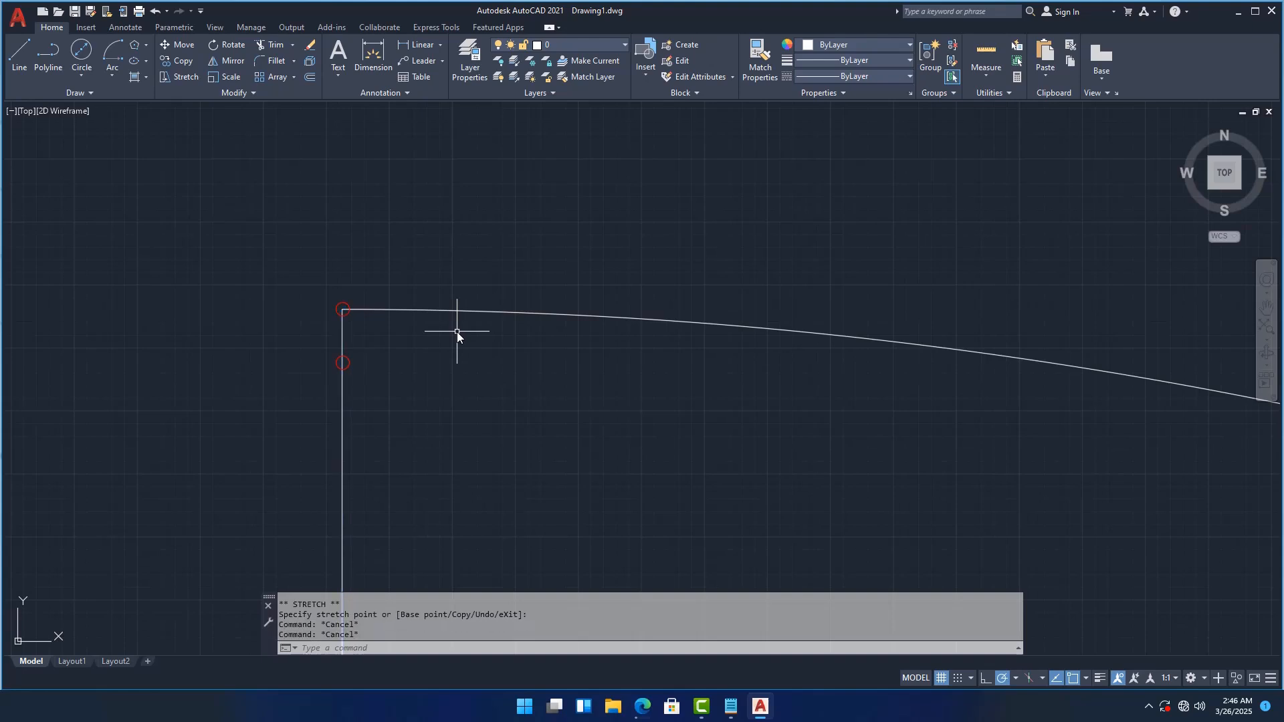
- Fill the closed quarter circle with a linear blue and yellow gradient
scroll(201, 139, "down", 2)
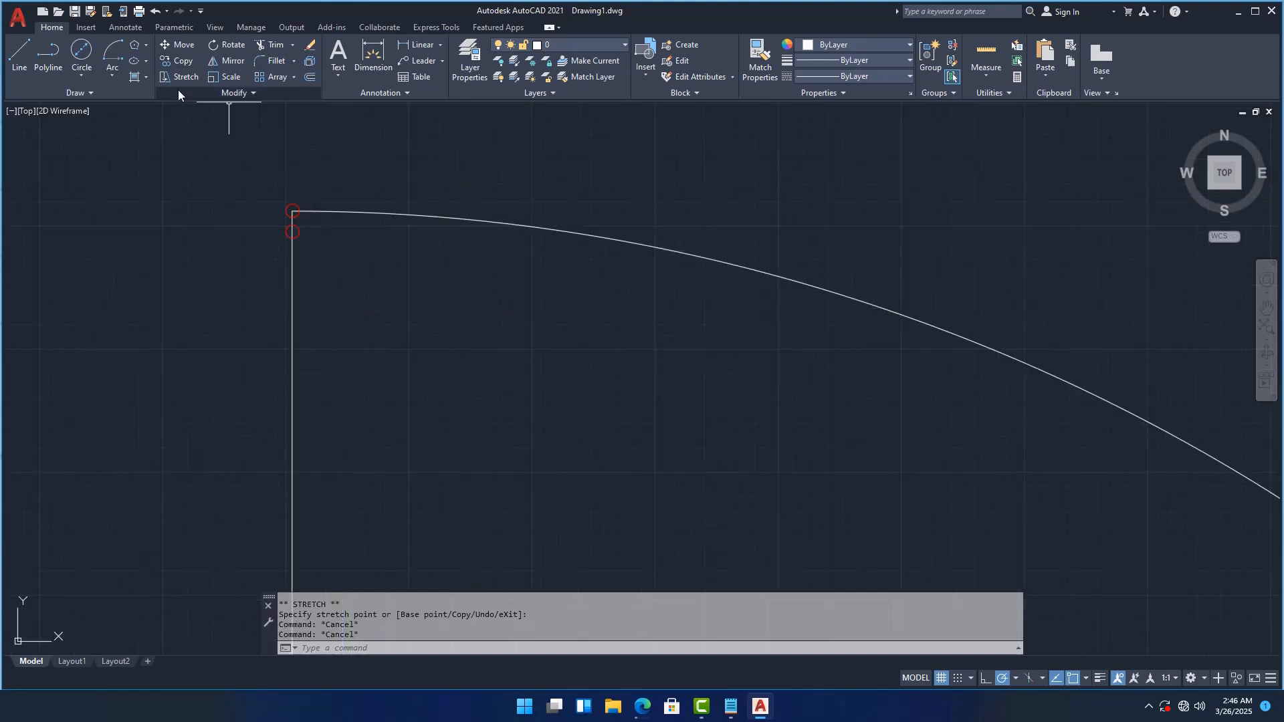
left_click(133, 77)
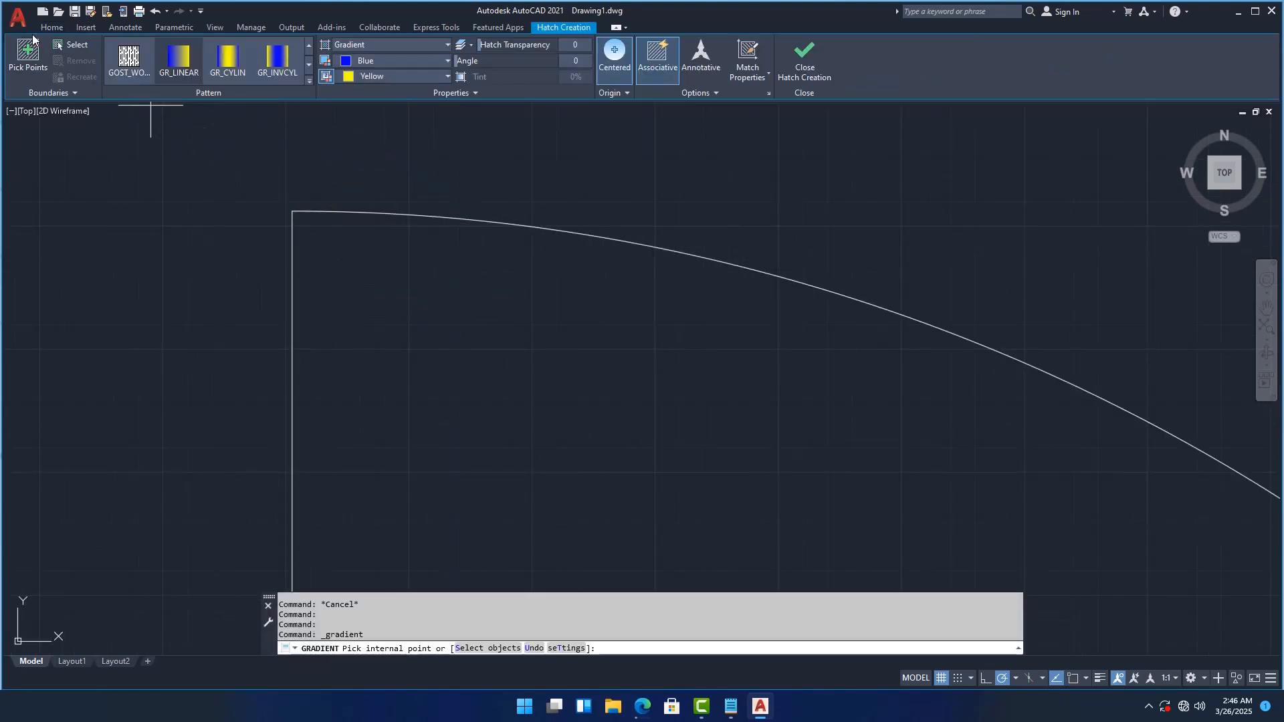
left_click(53, 28)
left_click(145, 78)
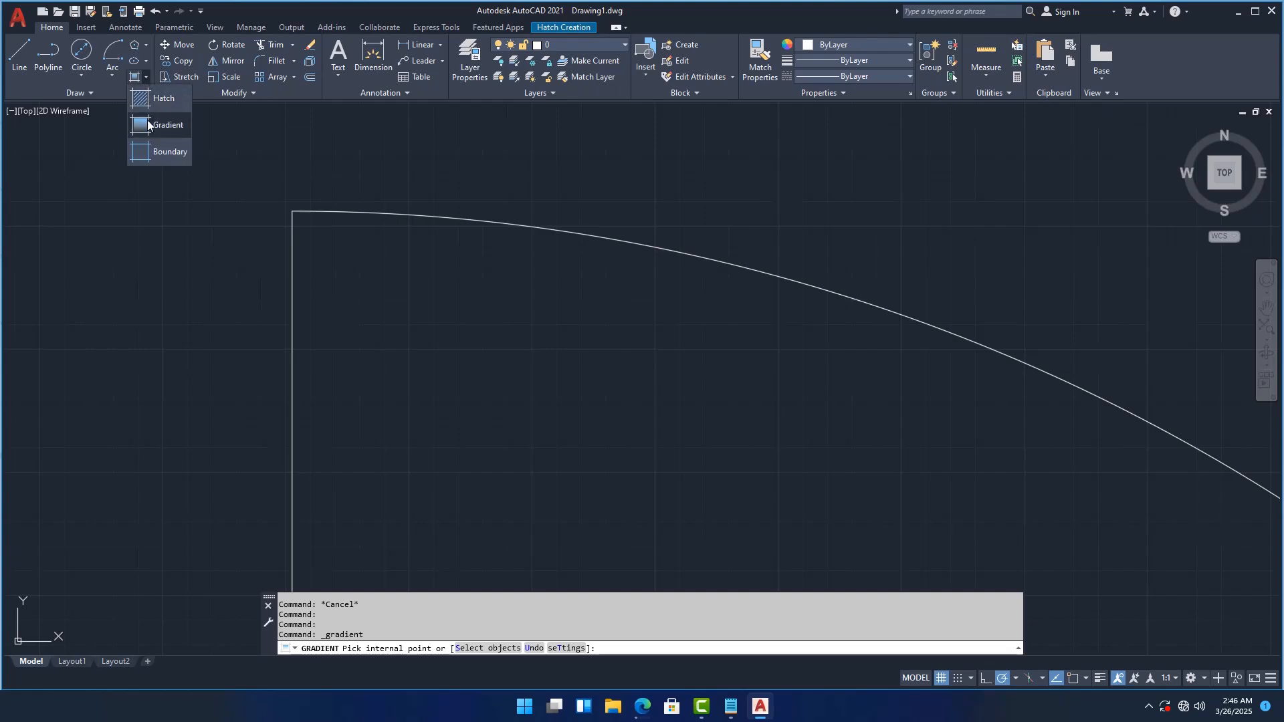
left_click(153, 128)
scroll(369, 212, "down", 2)
scroll(380, 243, "down", 3)
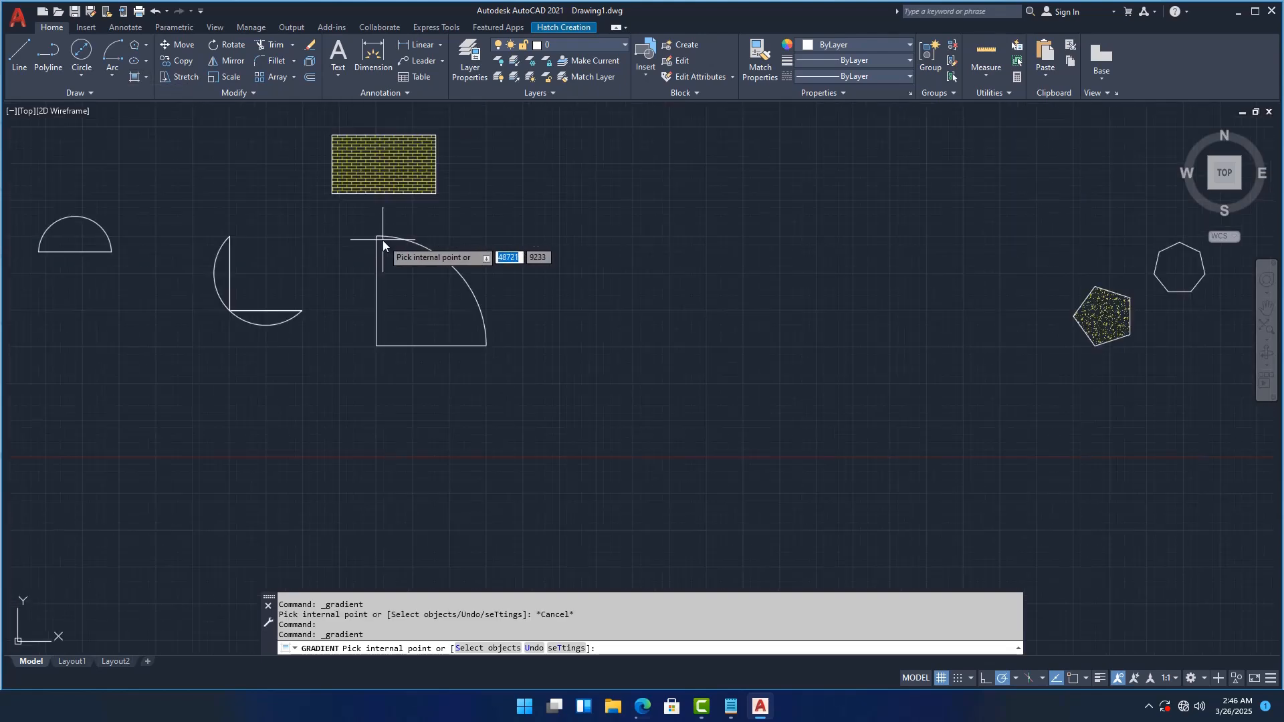
left_click(399, 274)
scroll(420, 324, "up", 6)
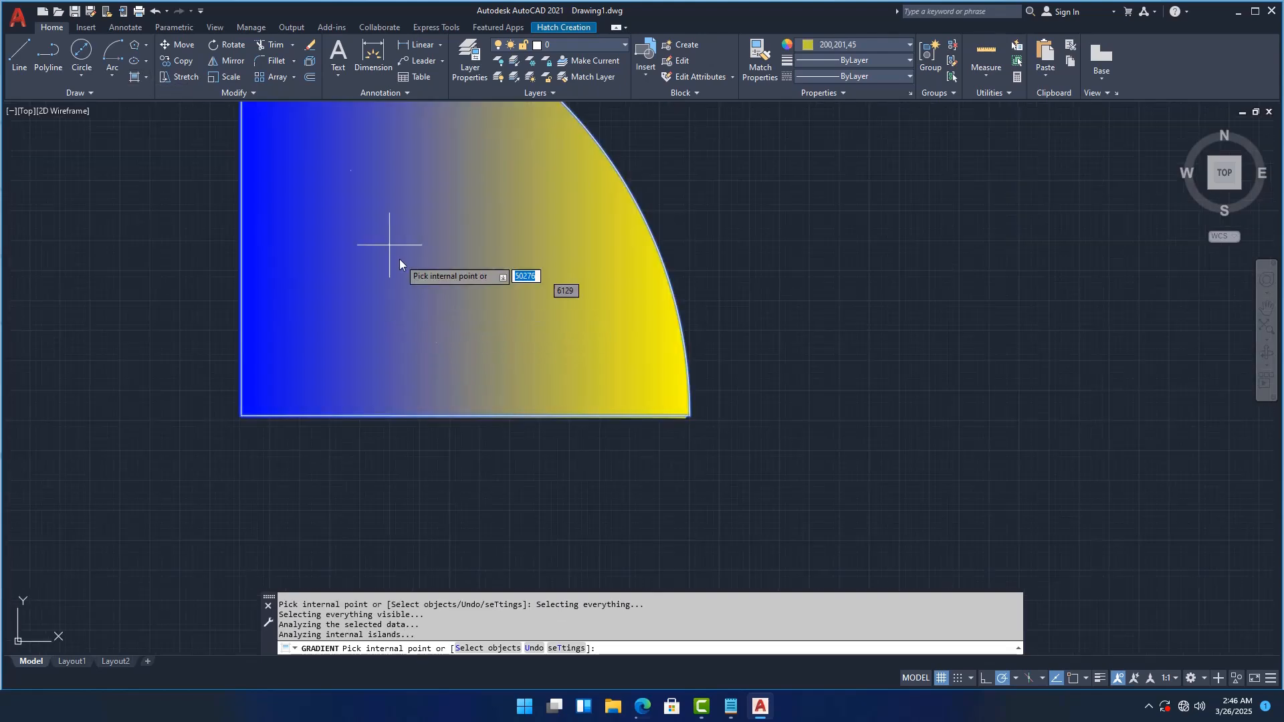
scroll(428, 274, "up", 2)
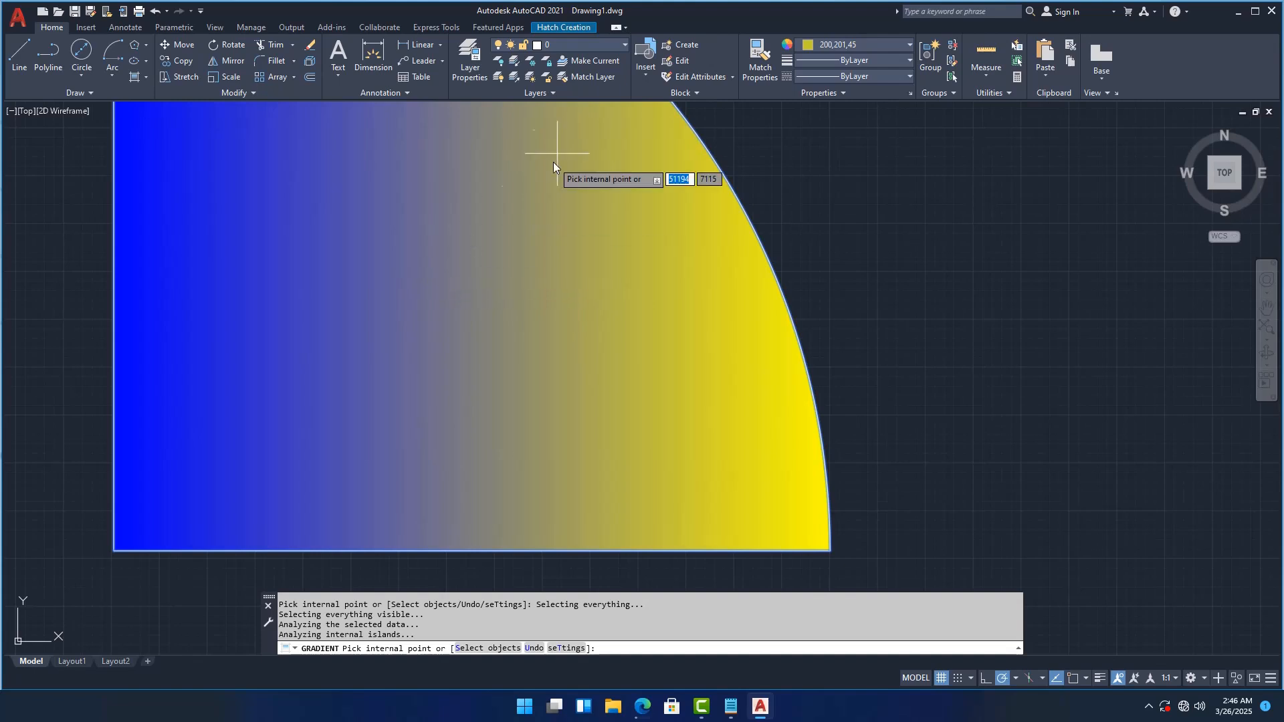
- Change the quarter circle's gradient colours to pale yellow 237,238,153 and red
left_click(570, 27)
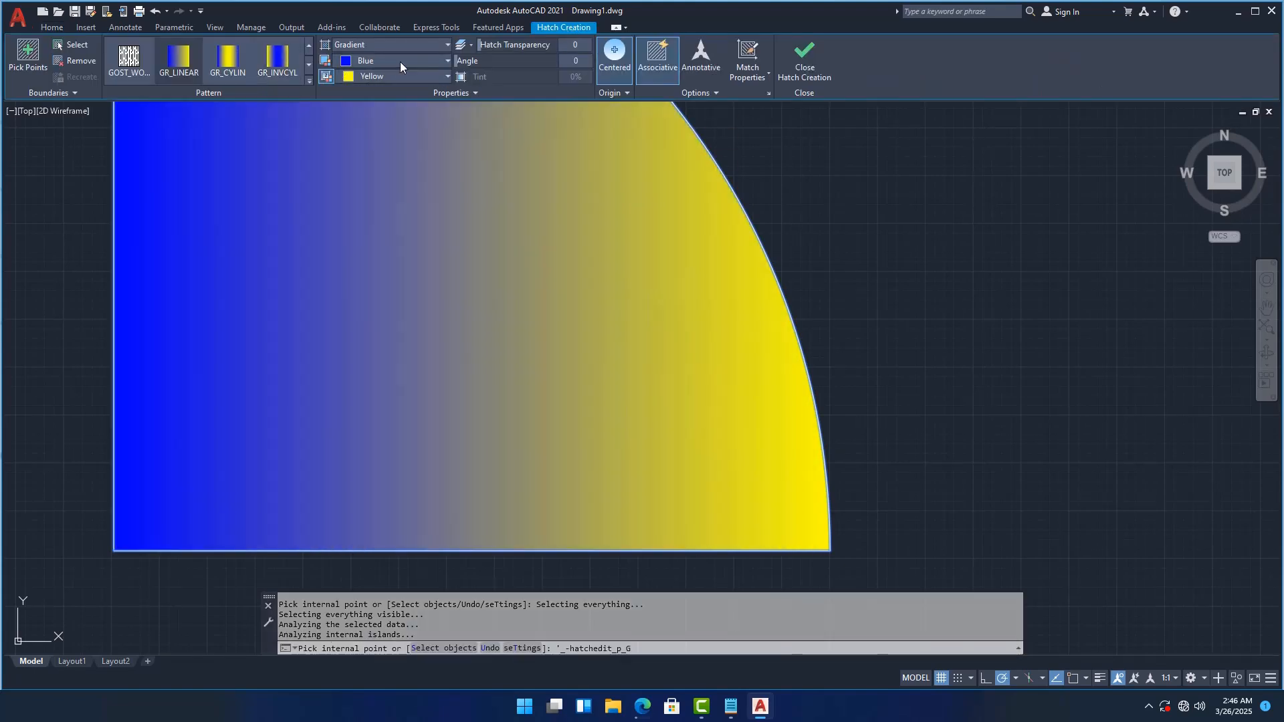
left_click(400, 61)
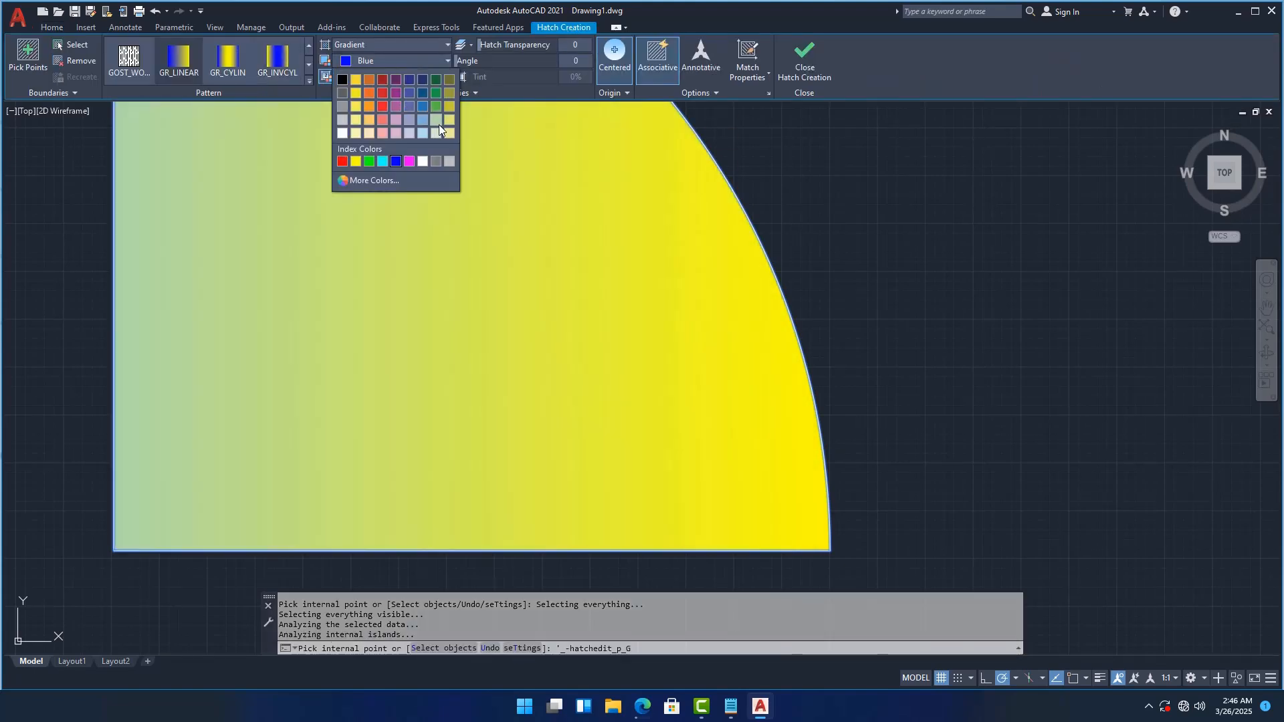
left_click(447, 130)
left_click(410, 77)
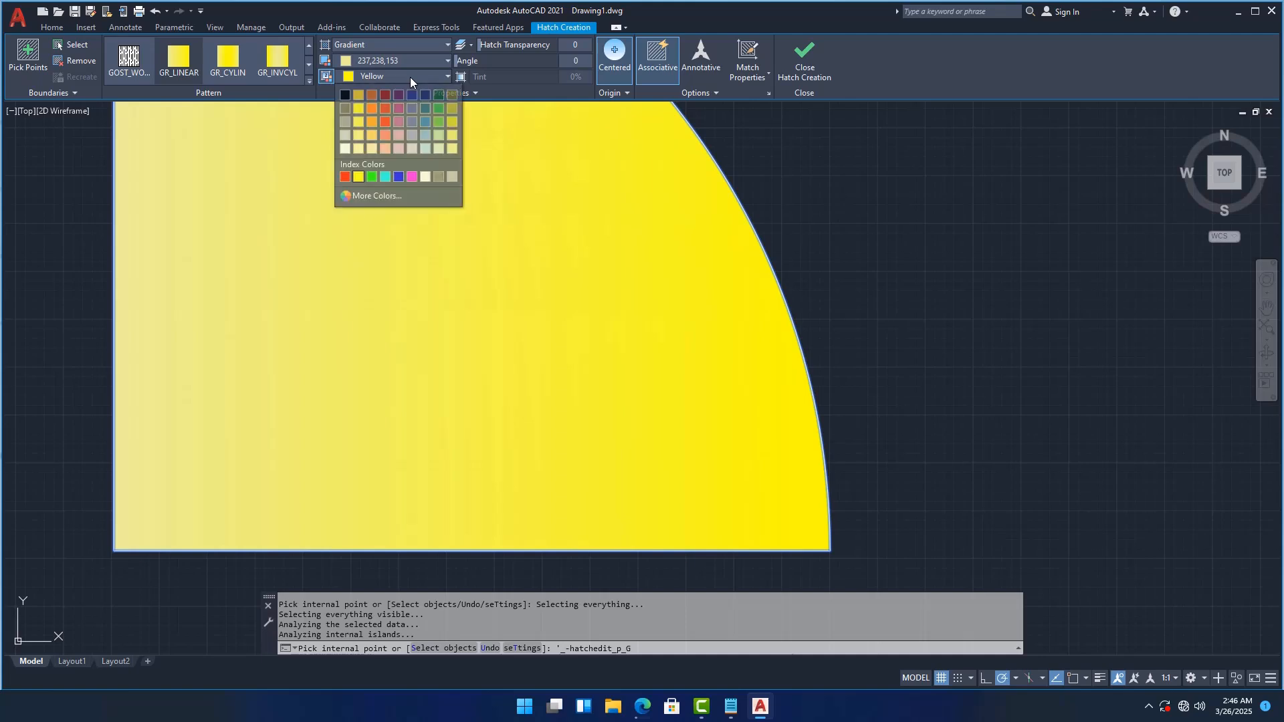
left_click(345, 177)
scroll(527, 260, "down", 5)
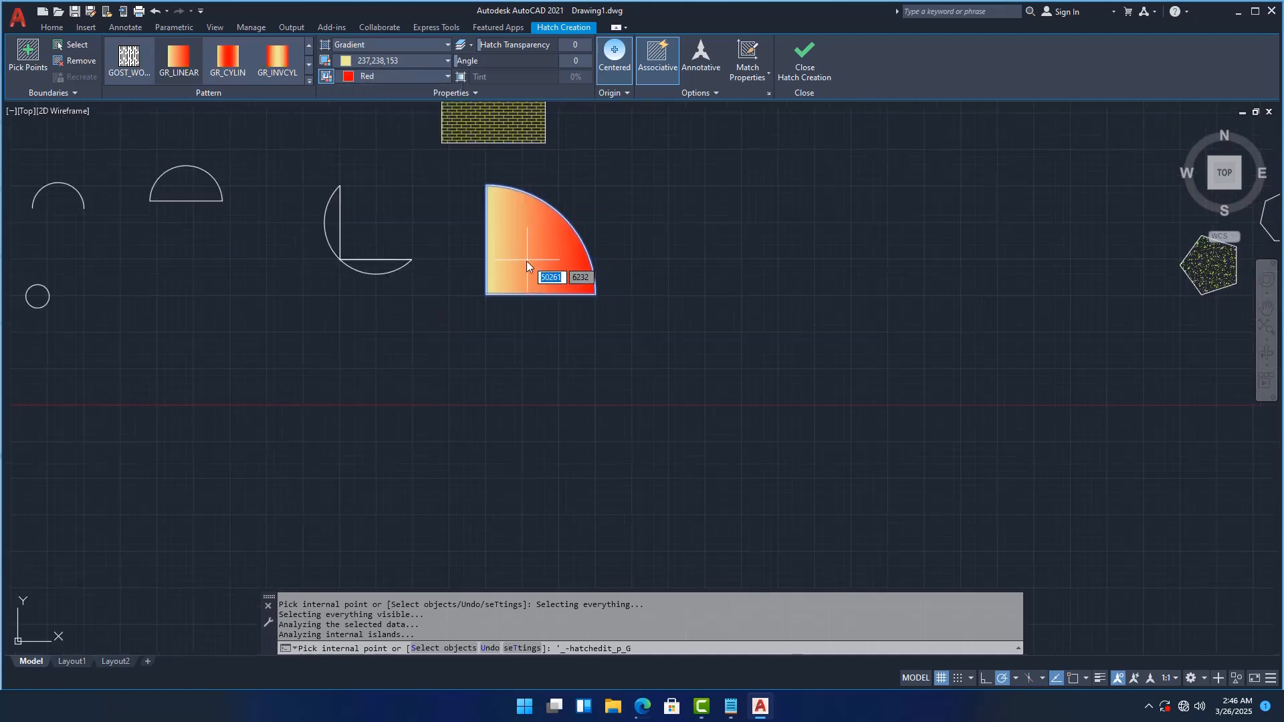
scroll(526, 241, "up", 3)
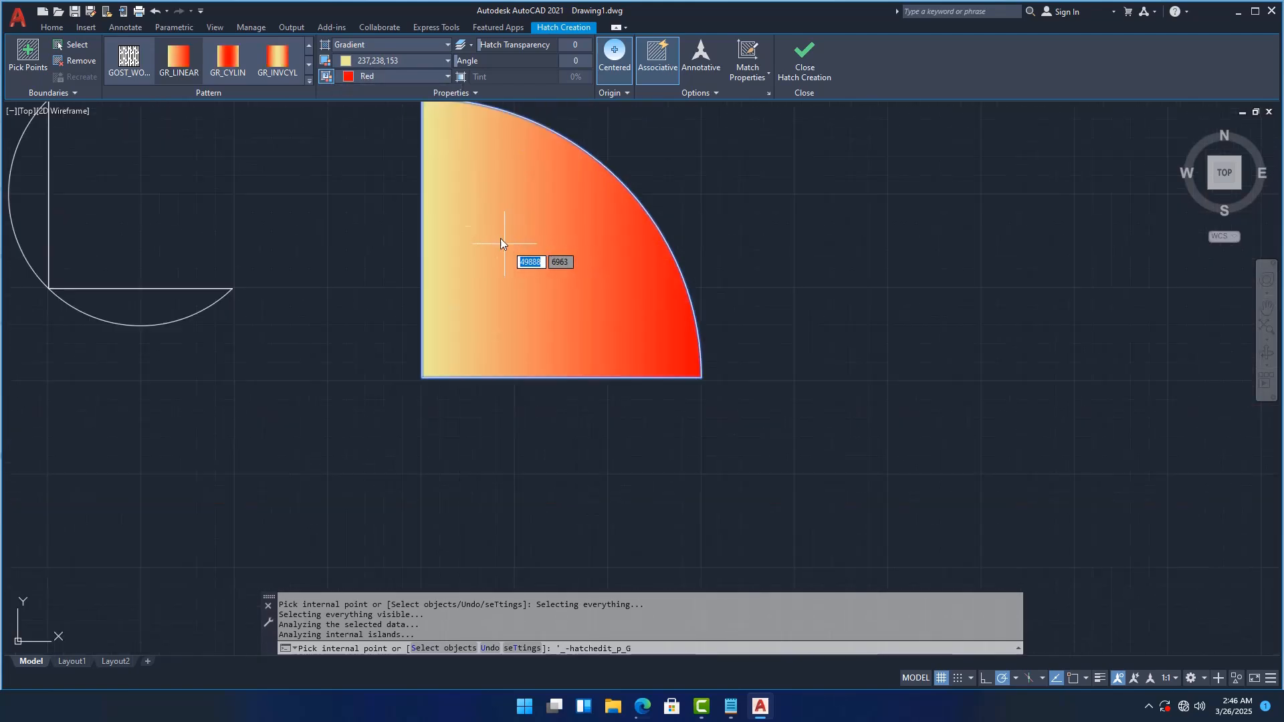
- Set the quarter circle's second gradient colour to Magenta and its first to black 0,0,0
left_click(448, 77)
left_click(408, 179)
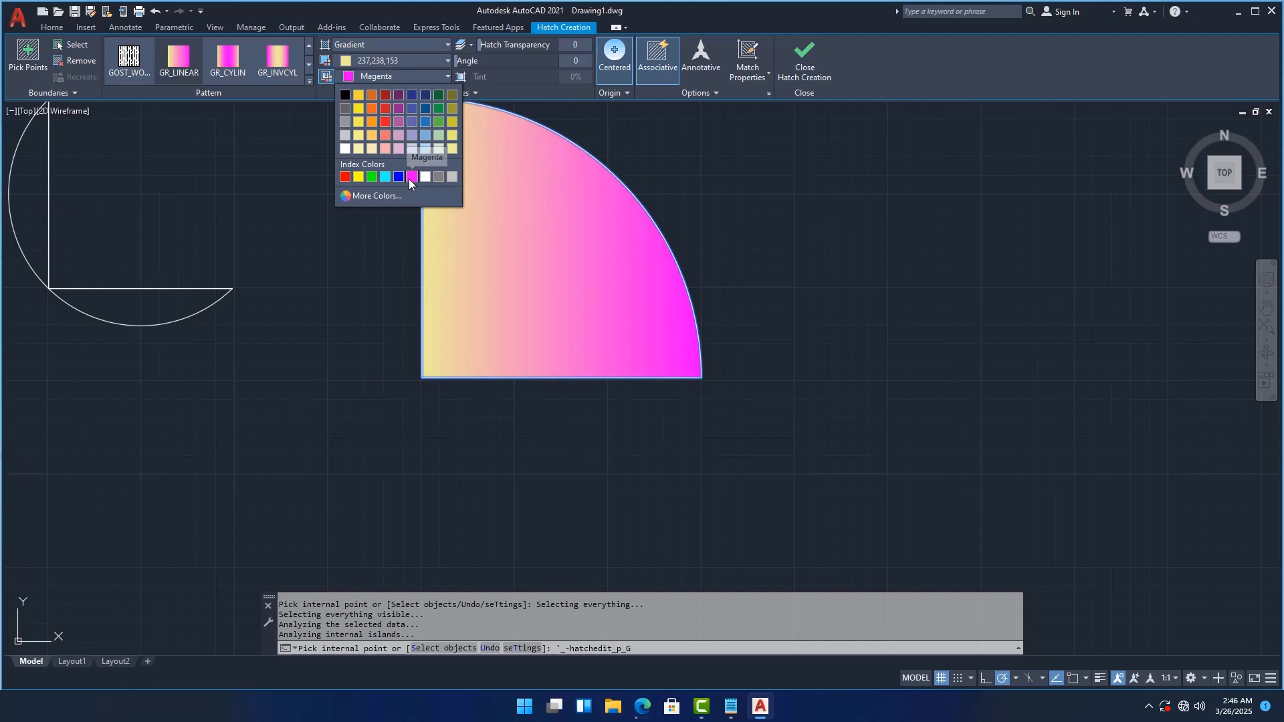
left_click(413, 59)
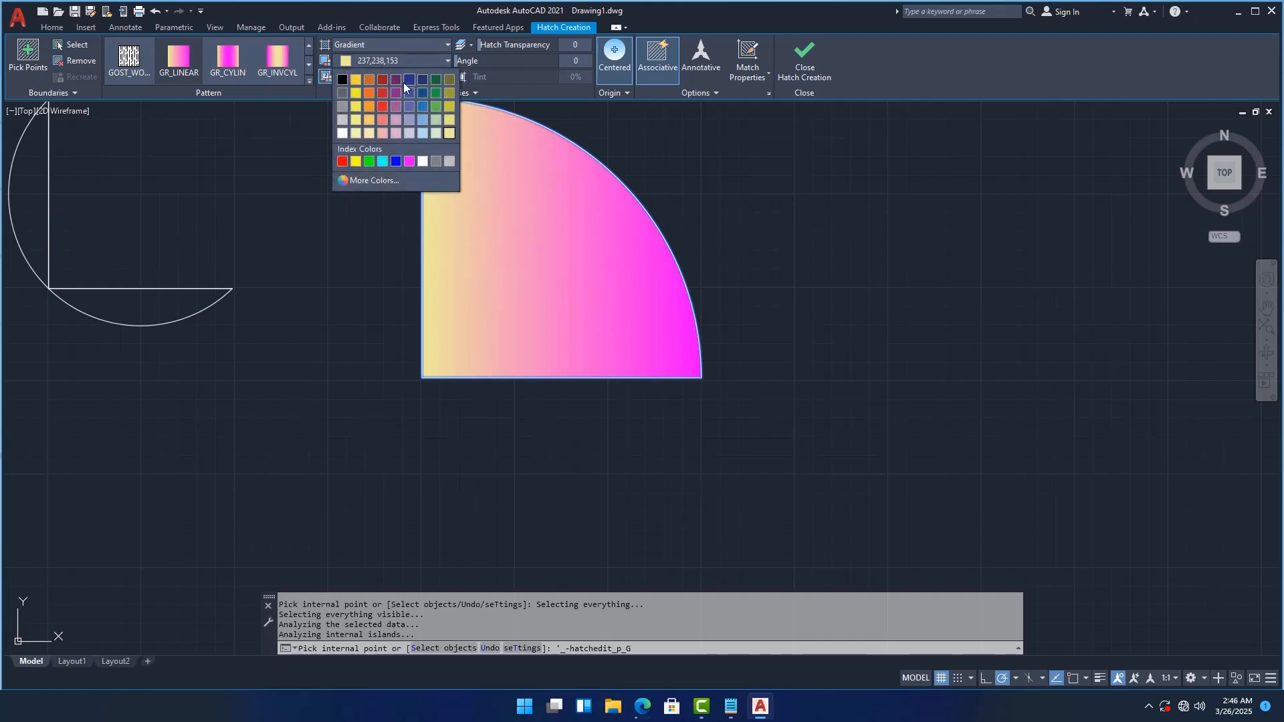
left_click(341, 81)
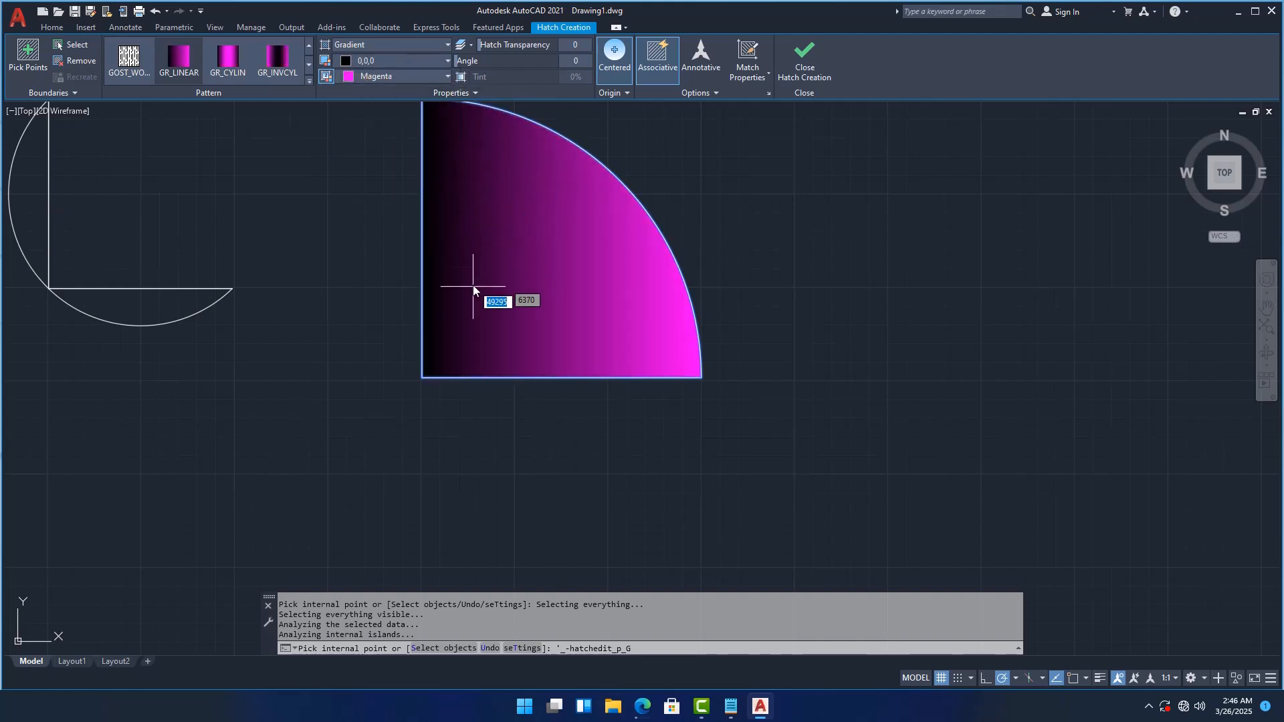
scroll(471, 287, "down", 2)
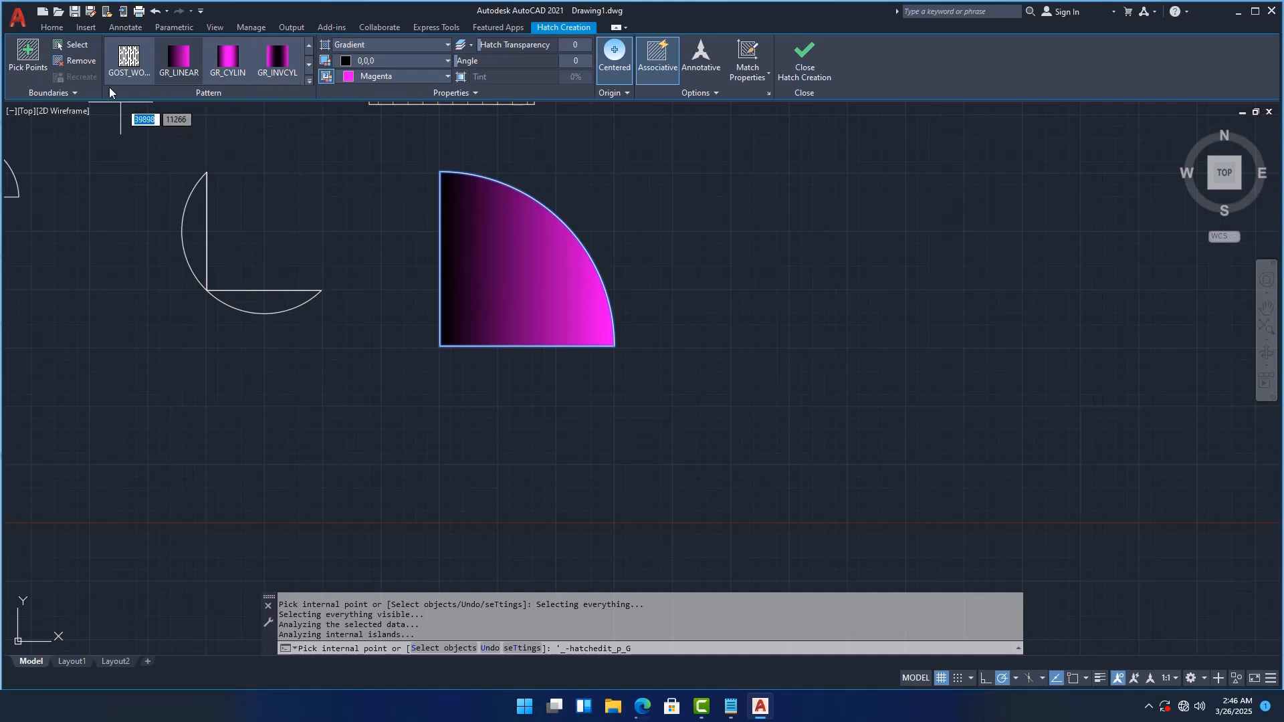
left_click(43, 26)
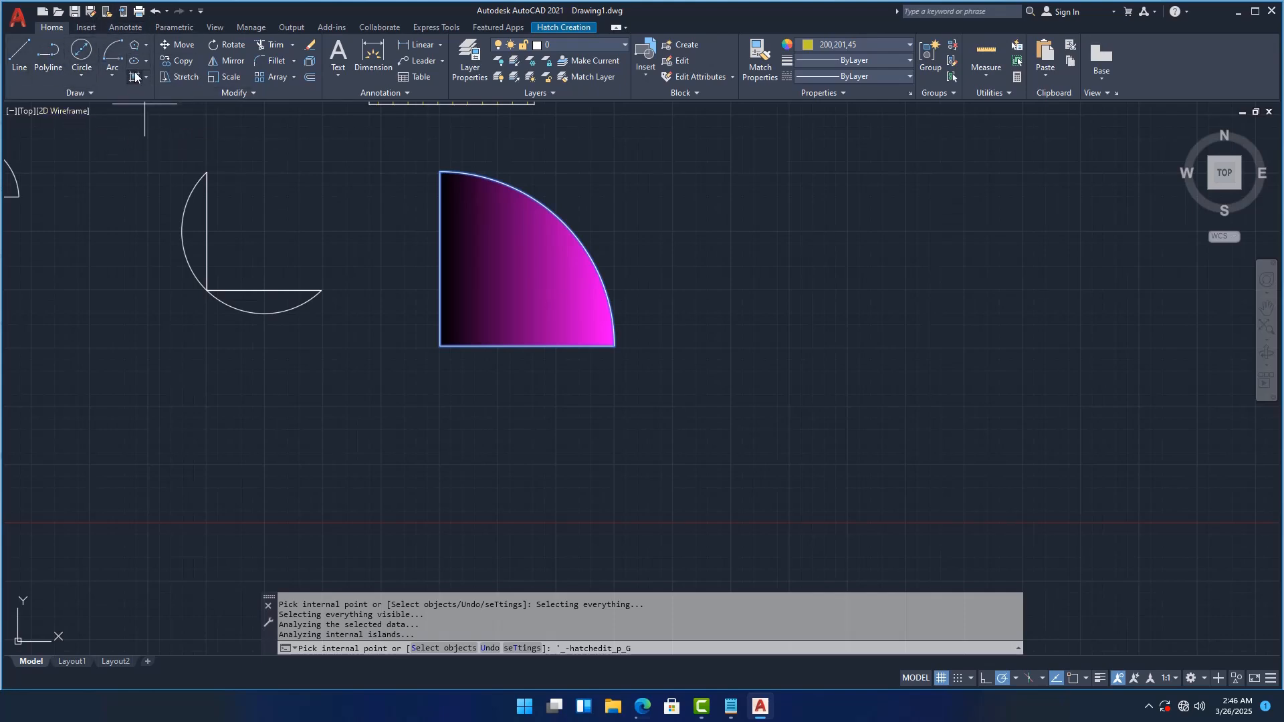
scroll(496, 222, "up", 2)
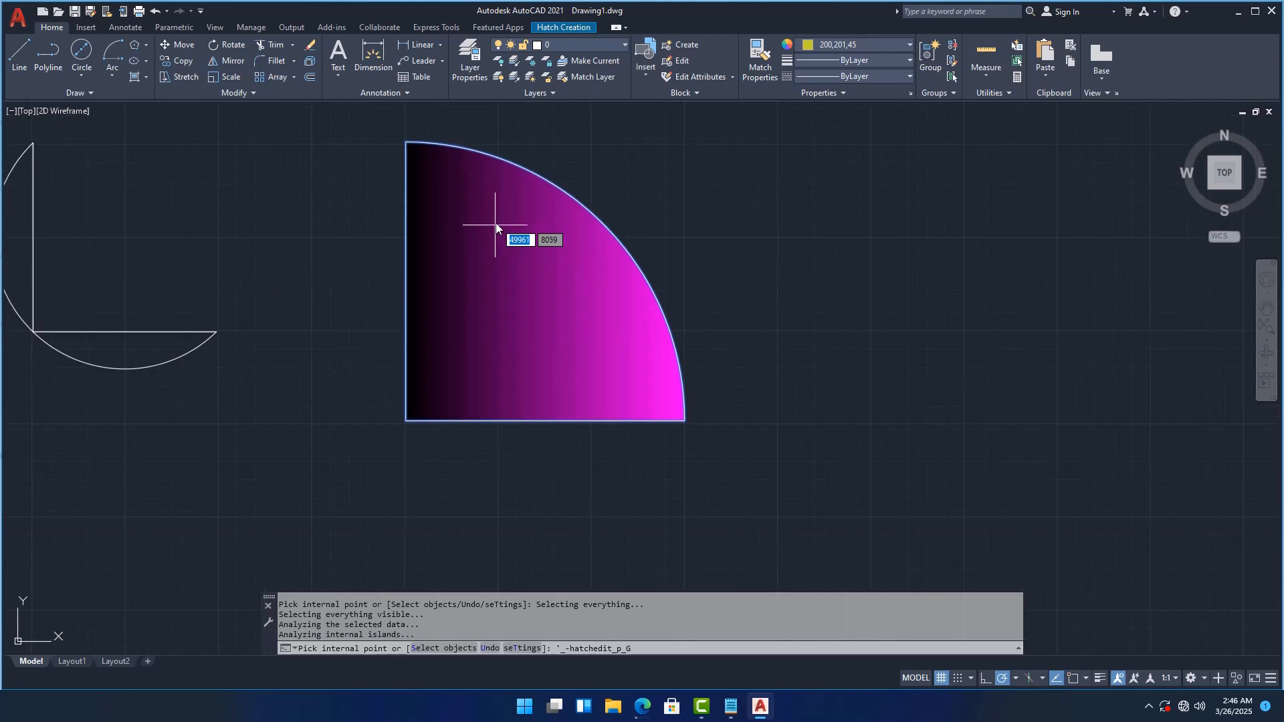
scroll(487, 269, "down", 2)
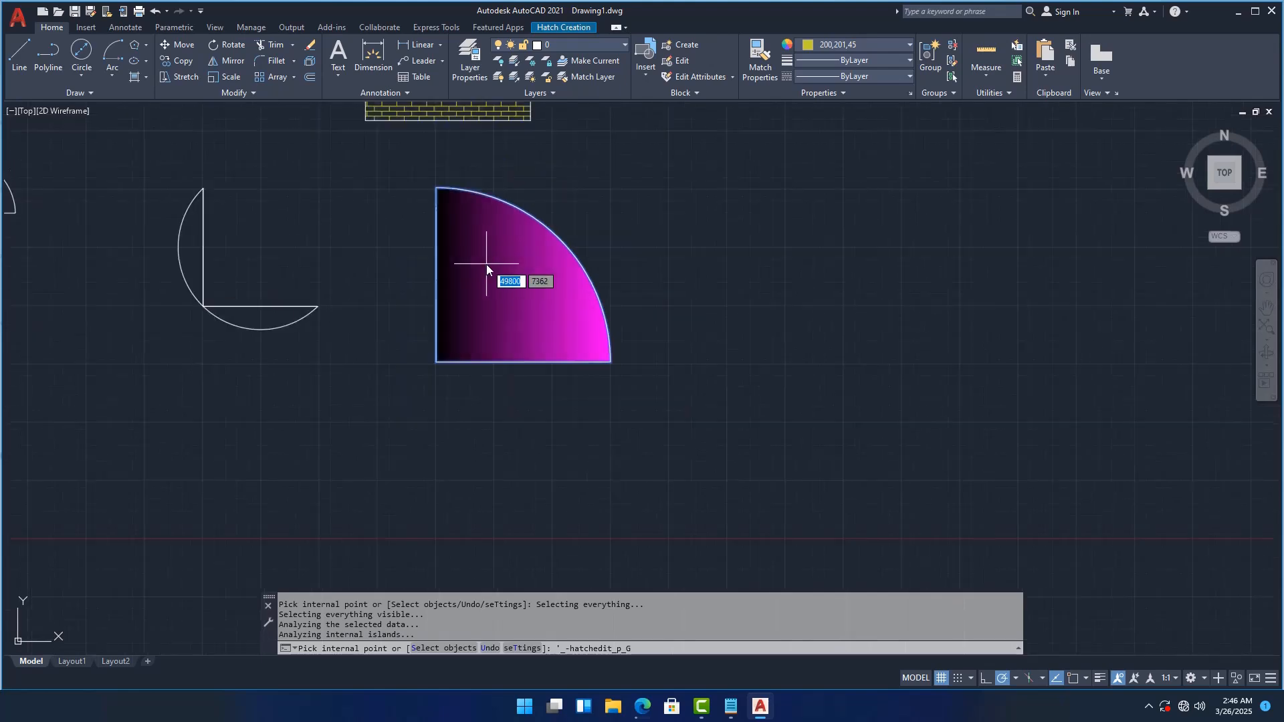